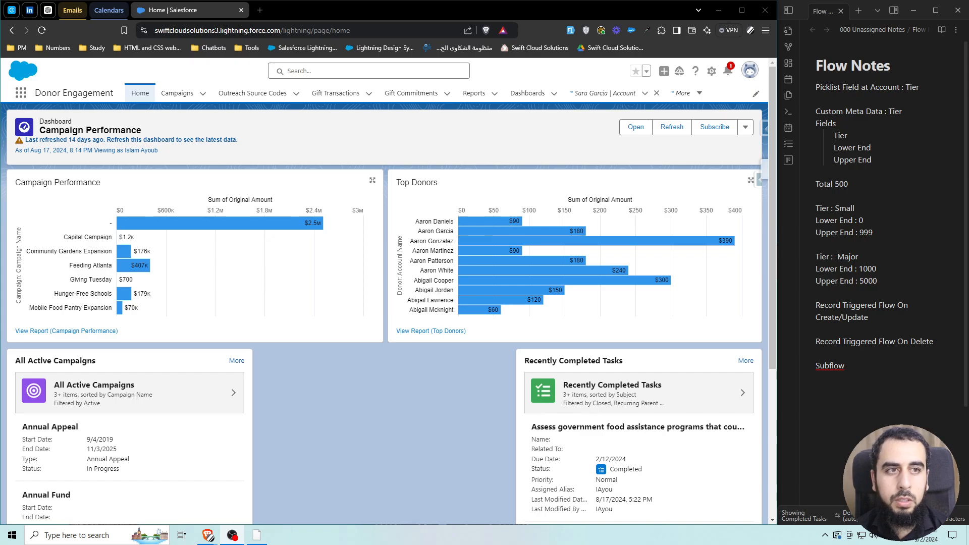
Step: Highlight the Picklist Field at Account : Tier line in the notes and open the donor's account record
{"action": "triple_click", "coordinate": [884, 87]}
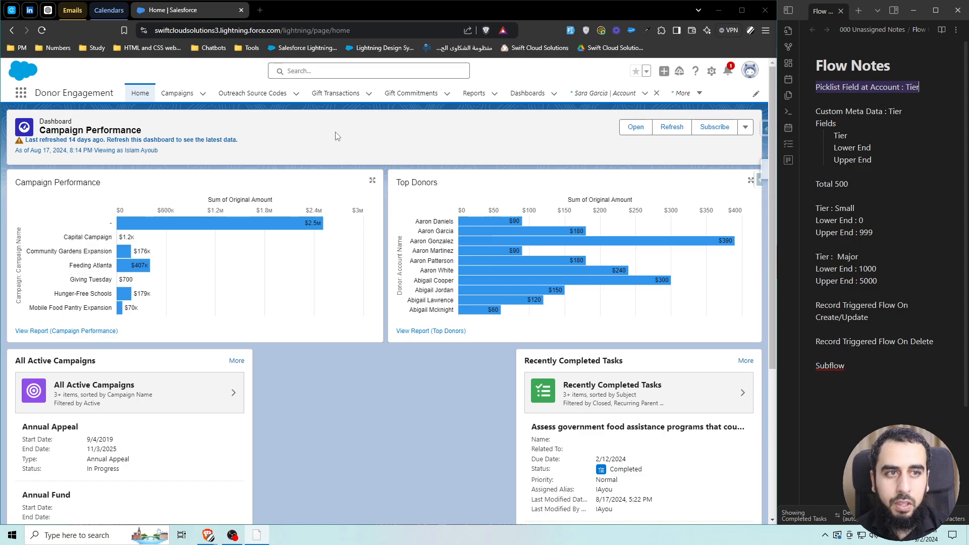
{"action": "left_click", "coordinate": [21, 93]}
{"action": "type", "text": "acc"}
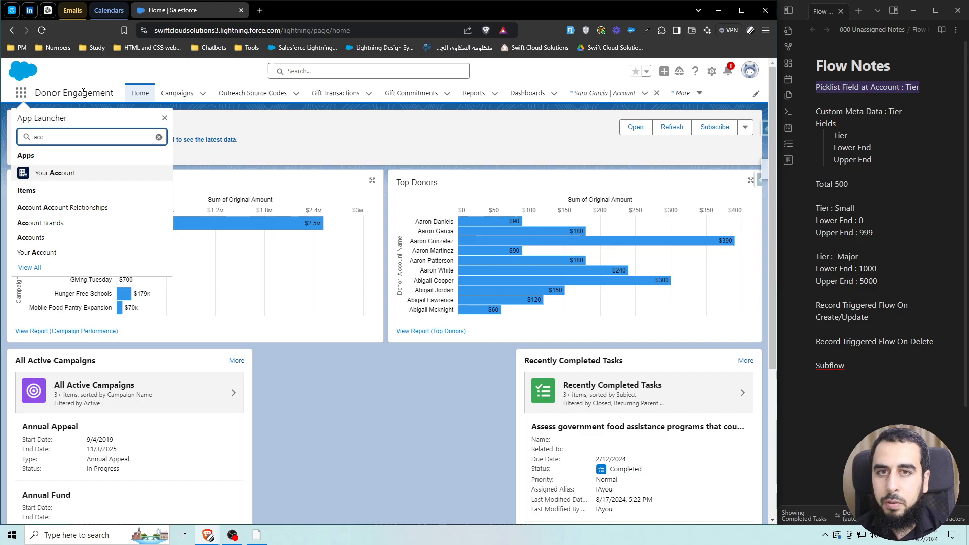
{"action": "left_click", "coordinate": [563, 165]}
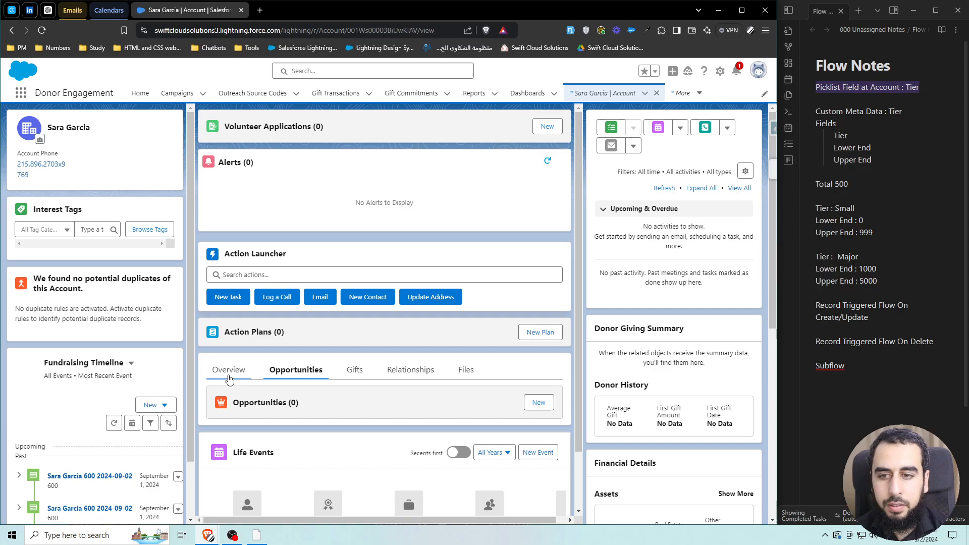
Step: Examine the available options of the Tier picklist field in the account's Overview details
{"action": "left_click", "coordinate": [230, 369]}
{"action": "scroll", "coordinate": [296, 378], "scroll_direction": "down", "scroll_amount": 2}
{"action": "scroll", "coordinate": [296, 378], "scroll_direction": "down", "scroll_amount": 1}
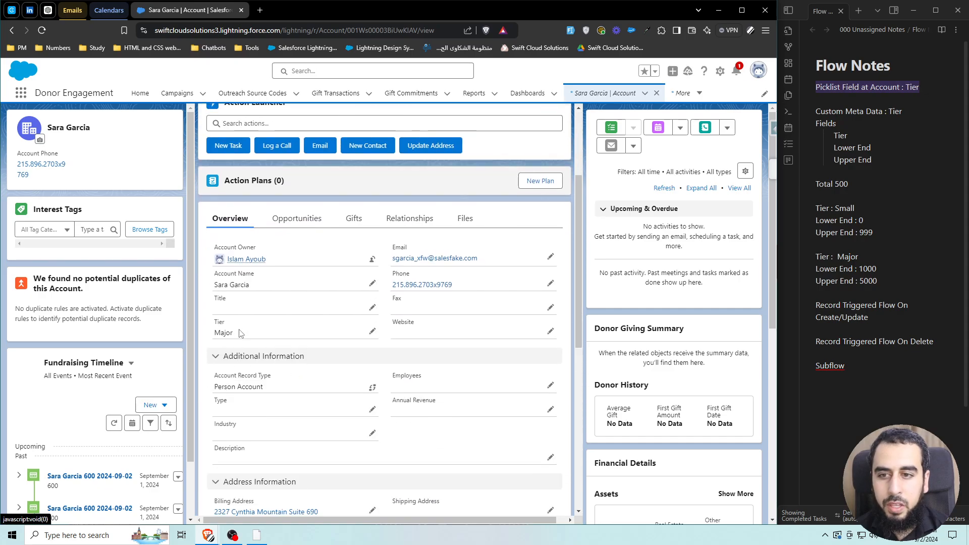
{"action": "left_click", "coordinate": [372, 332]}
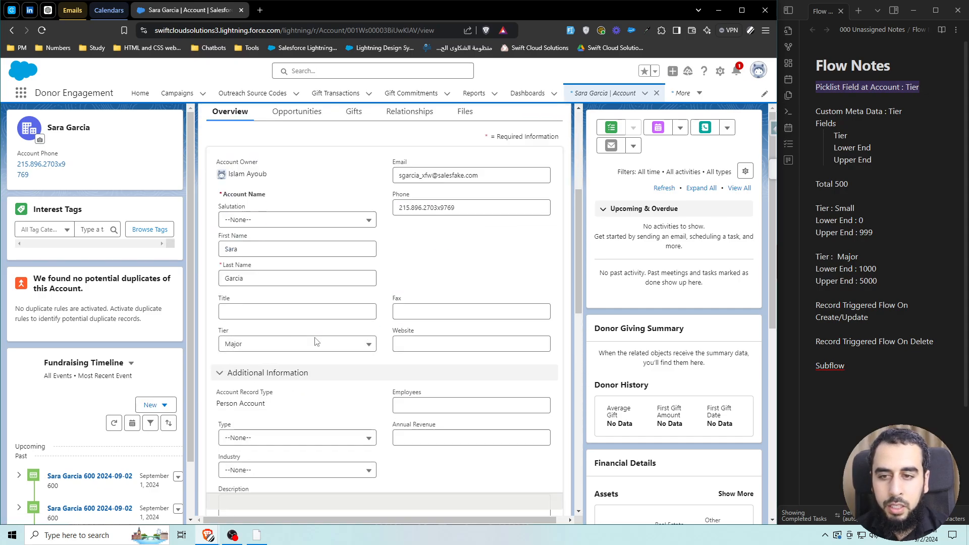
{"action": "left_click", "coordinate": [233, 344]}
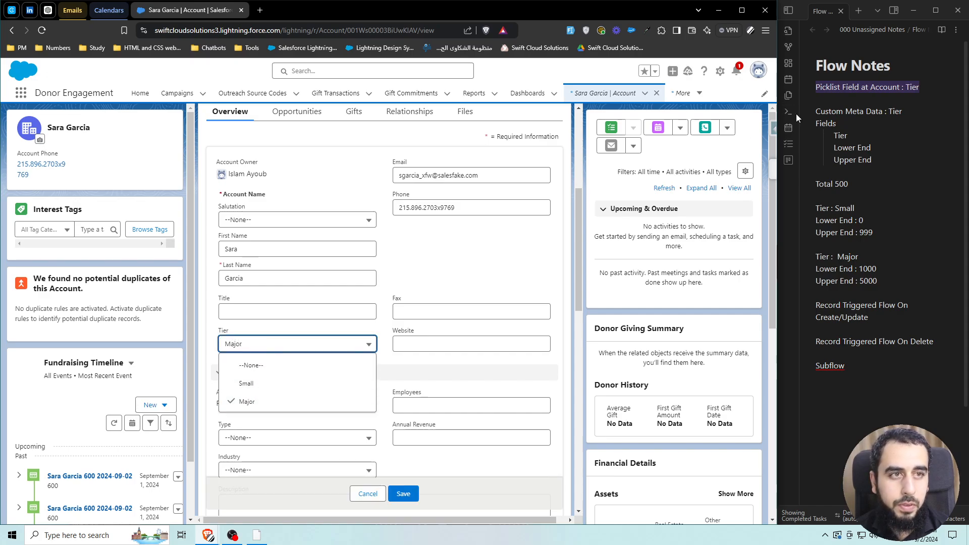
Step: Highlight the Custom Meta Data : Tier line in the notes and open Salesforce Setup
{"action": "left_click", "coordinate": [854, 115]}
{"action": "left_click_drag", "start_coordinate": [815, 111], "coordinate": [903, 111]}
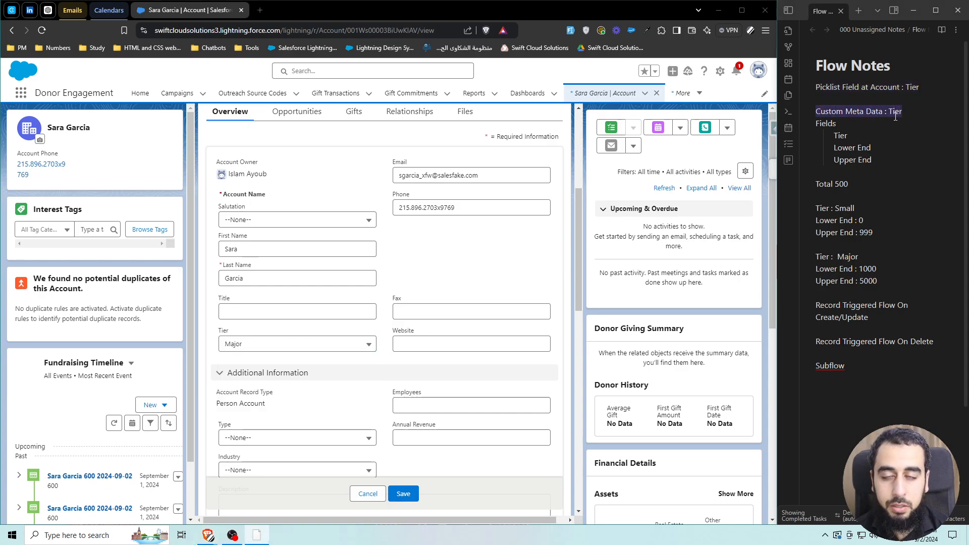
{"action": "left_click", "coordinate": [720, 70]}
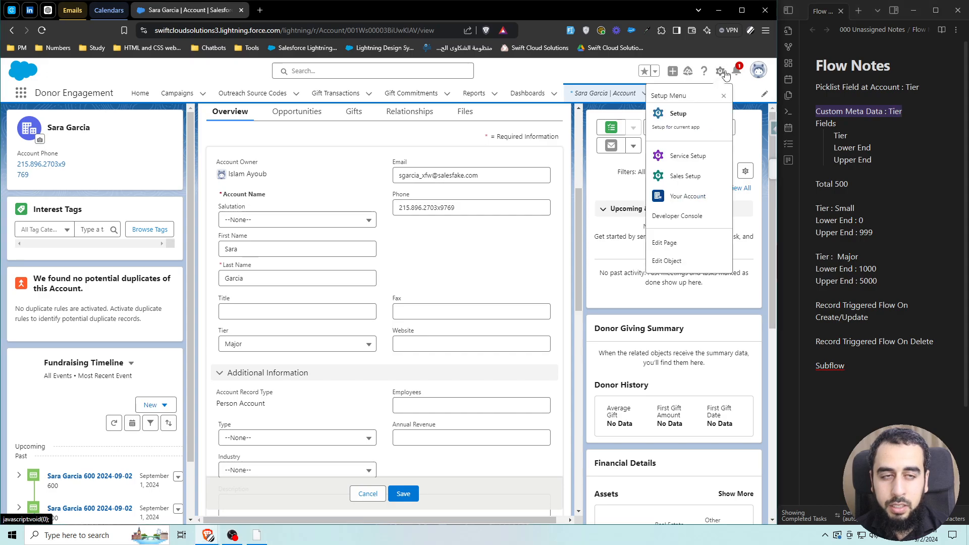
{"action": "left_click", "coordinate": [684, 123]}
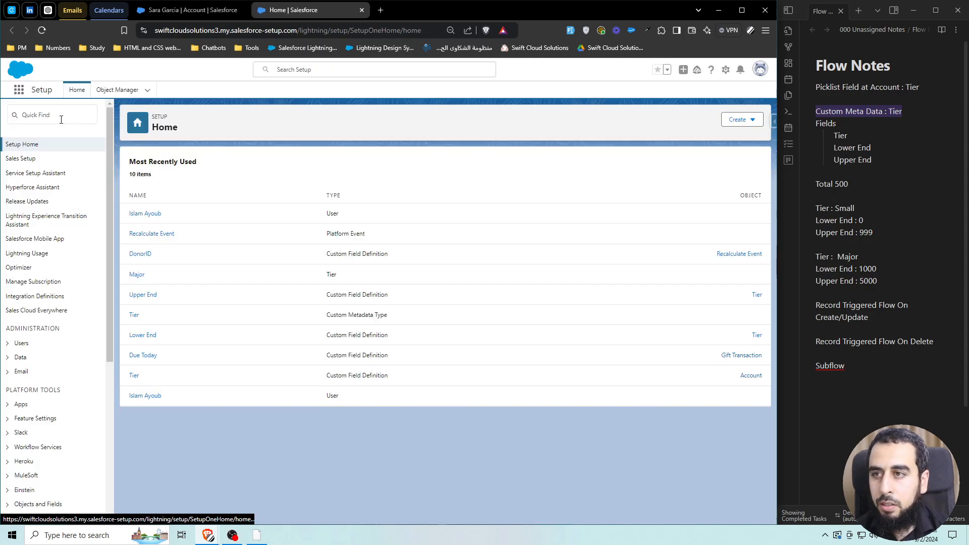
Step: Search Setup for "custom meta" and open the Custom Metadata Types page
{"action": "left_click", "coordinate": [61, 120]}
{"action": "type", "text": "cus"}
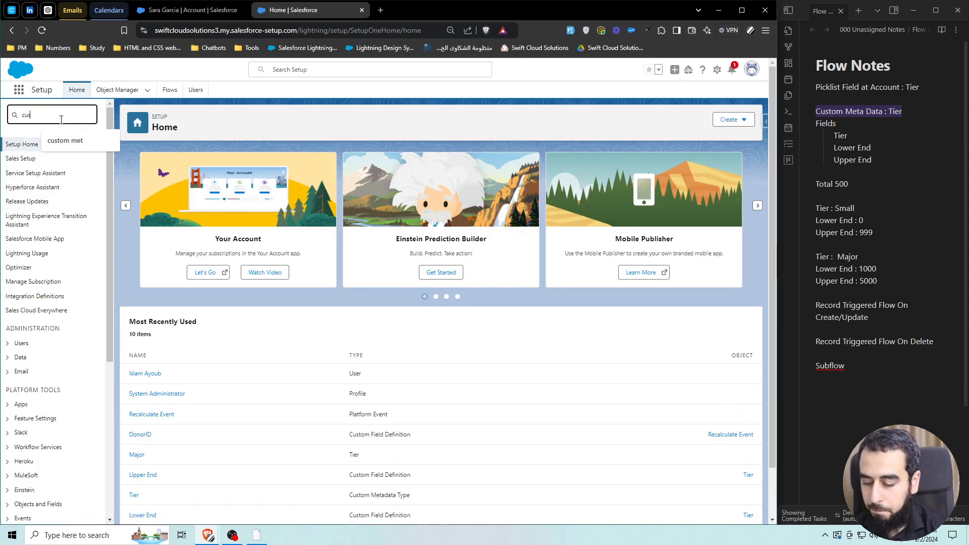
{"action": "type", "text": "tom emt"}
{"action": "key", "text": "BackSpace"}
{"action": "key", "text": "BackSpace"}
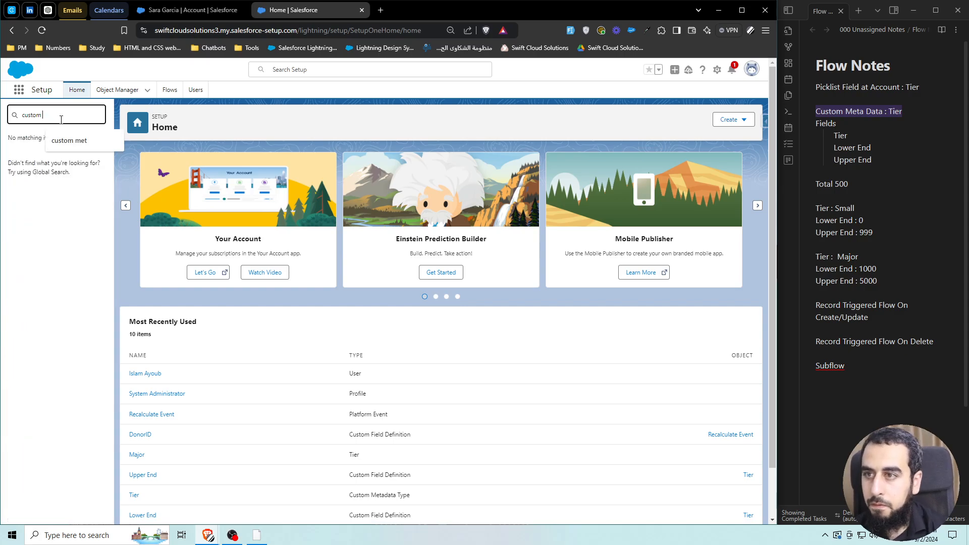
{"action": "type", "text": "meta"}
{"action": "left_click", "coordinate": [56, 159]}
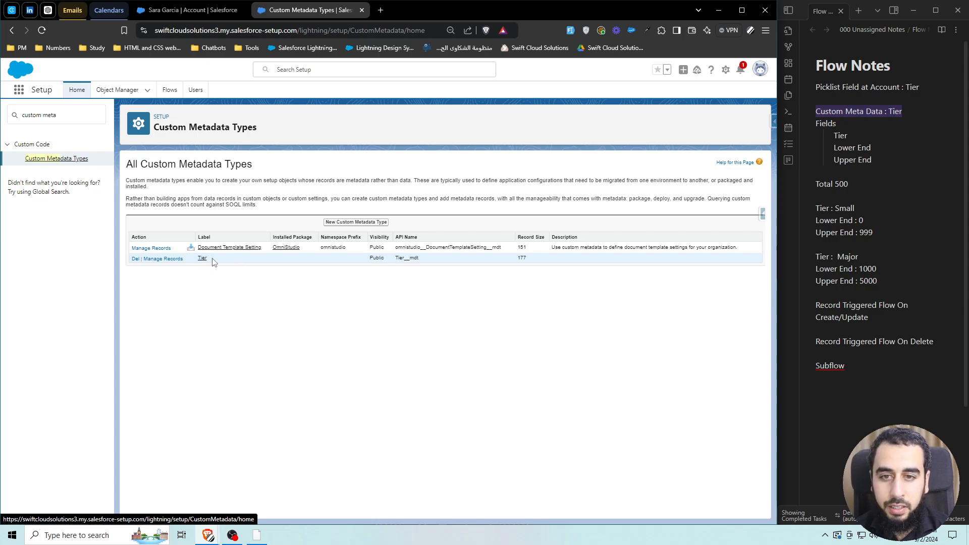
Step: Compare the Tier metadata type's API name suffix with the API names of standard and custom objects in Object Manager
{"action": "left_click_drag", "start_coordinate": [394, 258], "coordinate": [422, 259]}
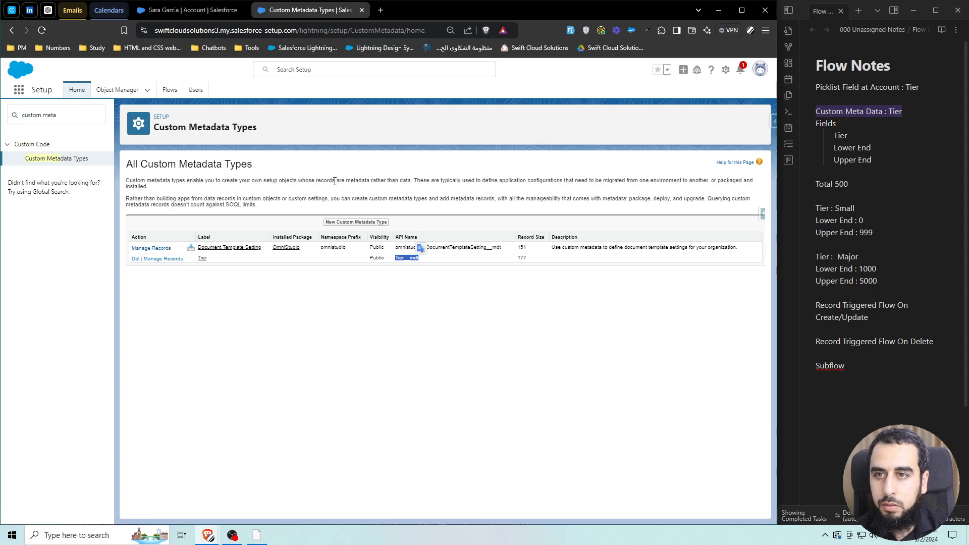
{"action": "middle_click", "coordinate": [117, 90]}
{"action": "left_click", "coordinate": [428, 10]}
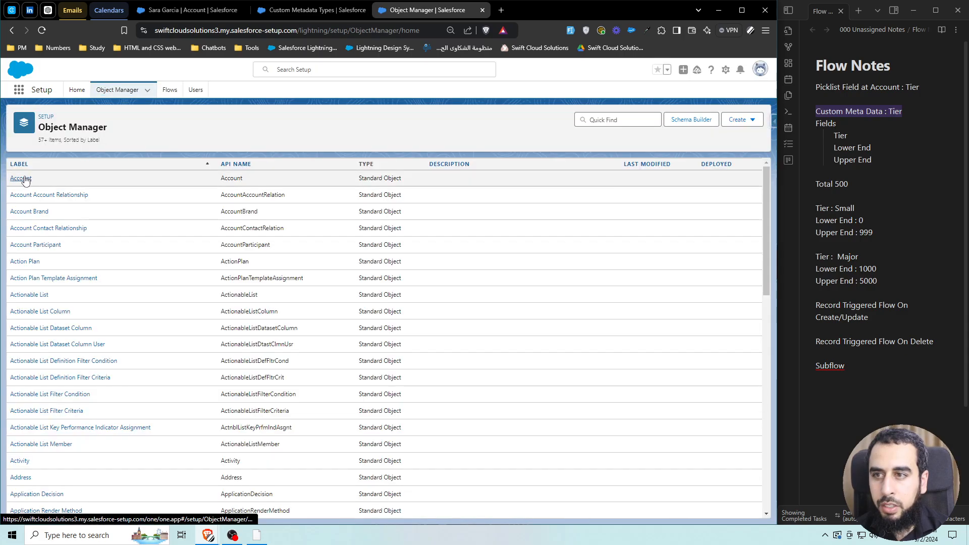
{"action": "left_click", "coordinate": [22, 178]}
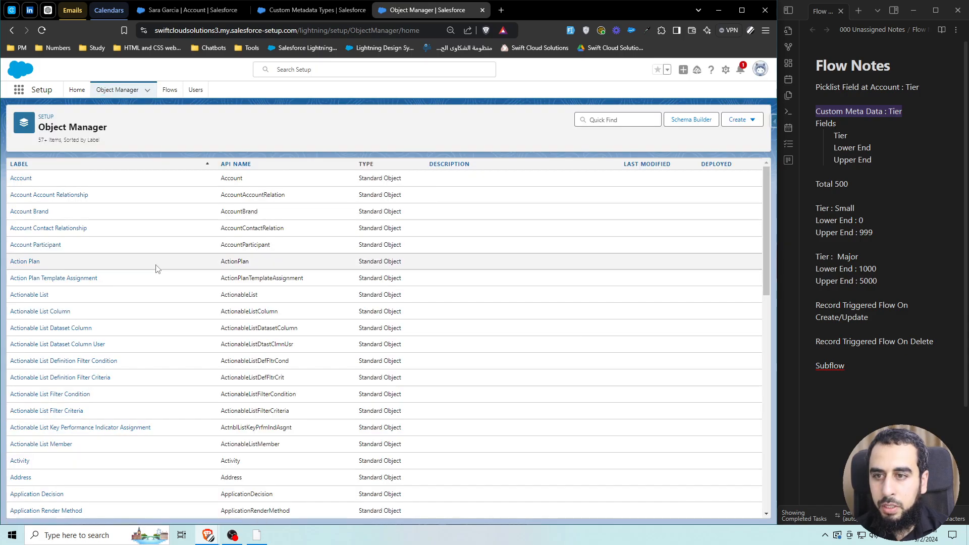
{"action": "scroll", "coordinate": [167, 272], "scroll_direction": "down", "scroll_amount": 10}
{"action": "scroll", "coordinate": [187, 279], "scroll_direction": "down", "scroll_amount": 12}
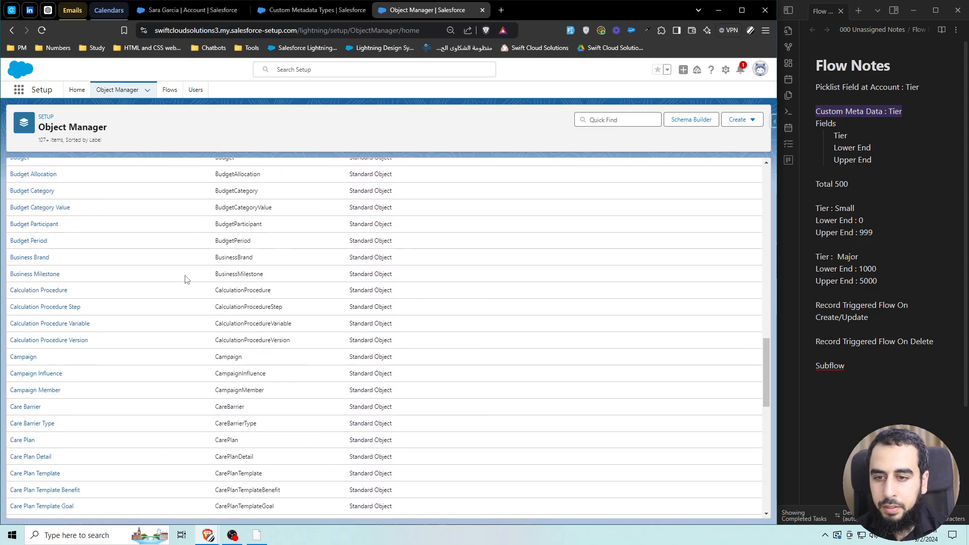
{"action": "scroll", "coordinate": [186, 279], "scroll_direction": "down", "scroll_amount": 3}
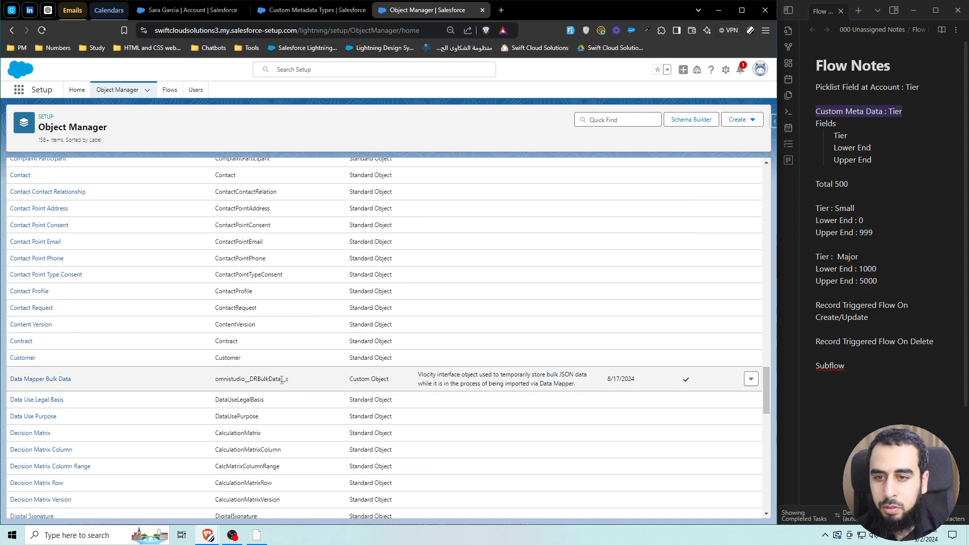
{"action": "left_click", "coordinate": [482, 10]}
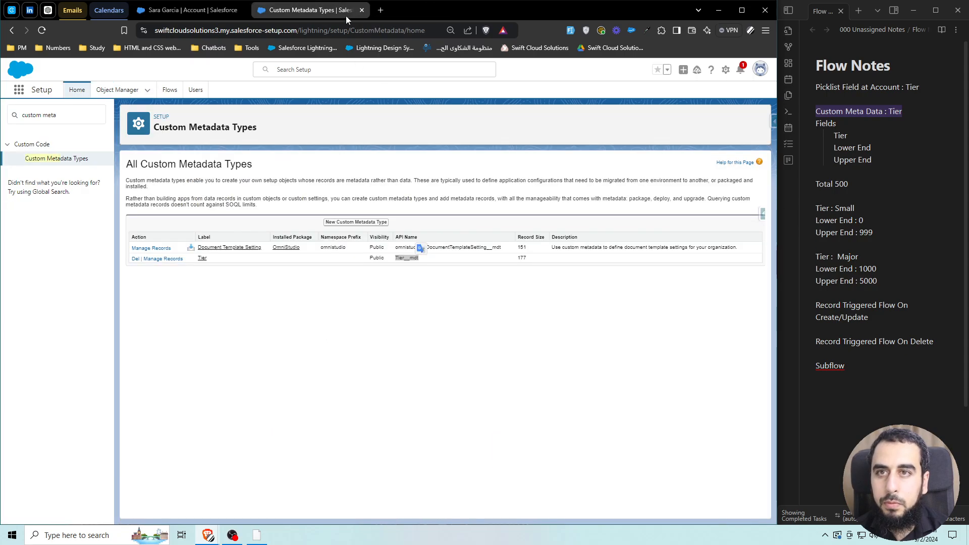
{"action": "left_click", "coordinate": [264, 288]}
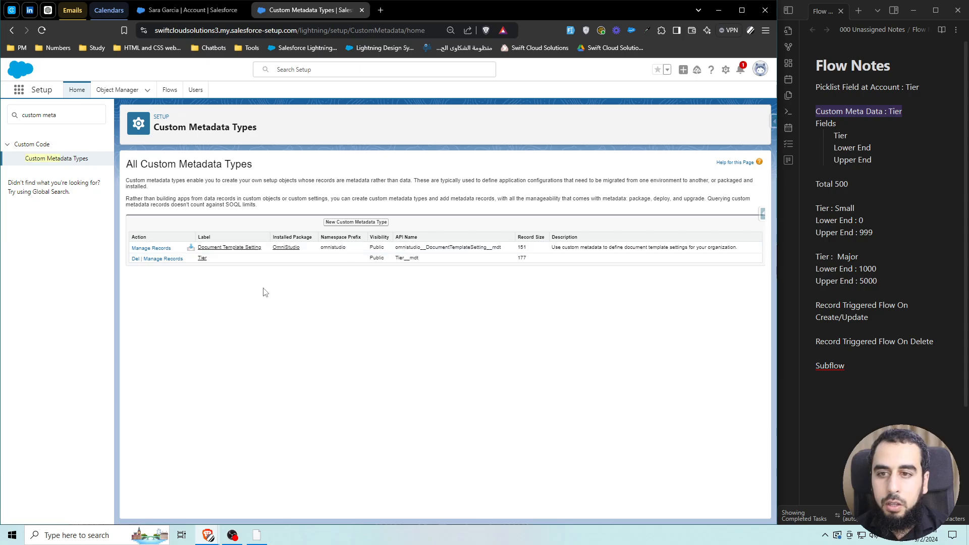
Step: Open the Tier custom metadata type and check its custom fields against the field list in the notes
{"action": "left_click", "coordinate": [202, 259]}
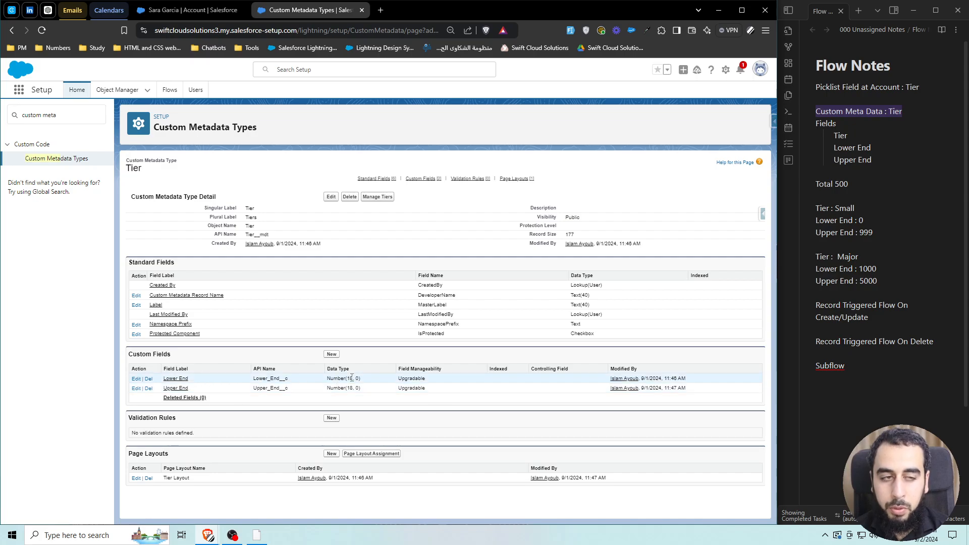
{"action": "left_click", "coordinate": [859, 158]}
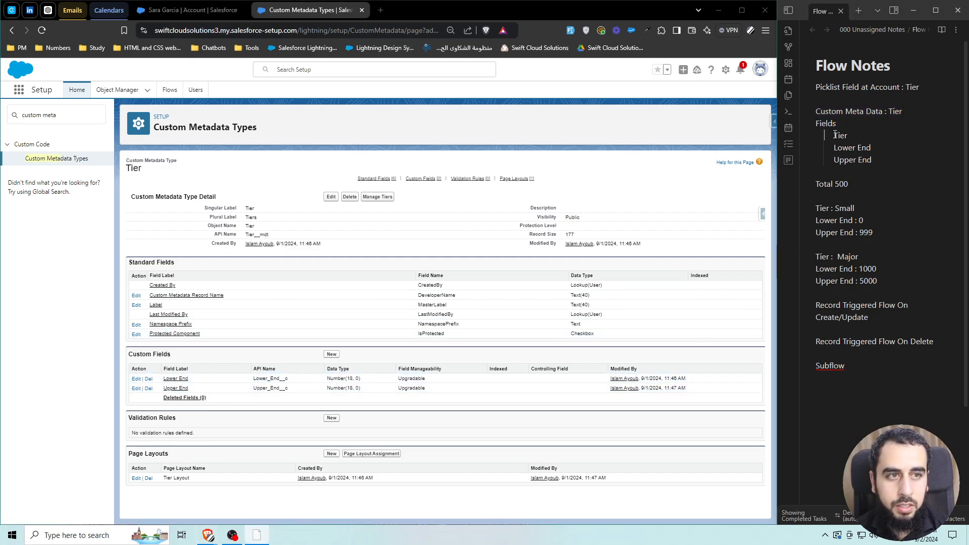
{"action": "left_click_drag", "start_coordinate": [835, 135], "coordinate": [833, 160]}
{"action": "left_click", "coordinate": [859, 151]}
{"action": "left_click", "coordinate": [865, 160]}
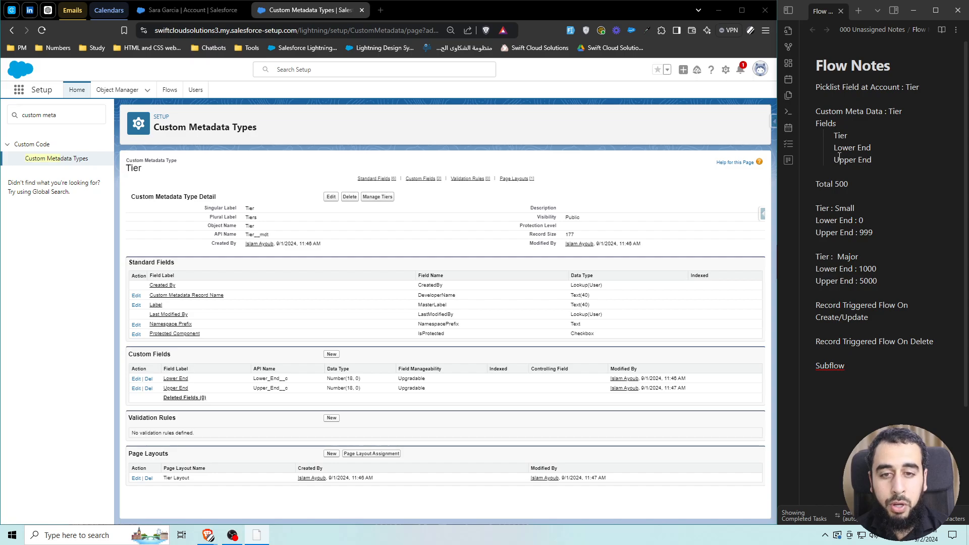
{"action": "left_click", "coordinate": [422, 209]}
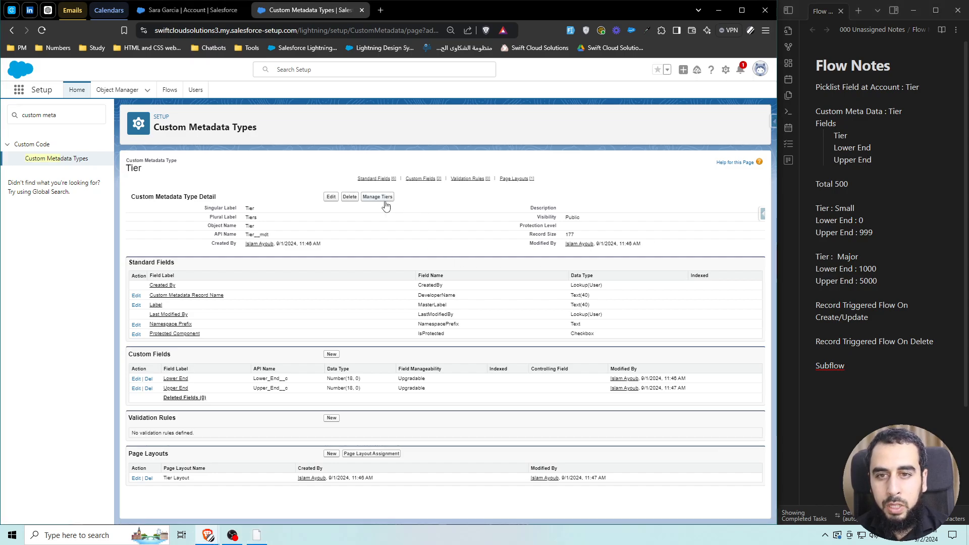
Step: Open the Tier metadata records and start a new list view named All Fields
{"action": "left_click", "coordinate": [382, 197]}
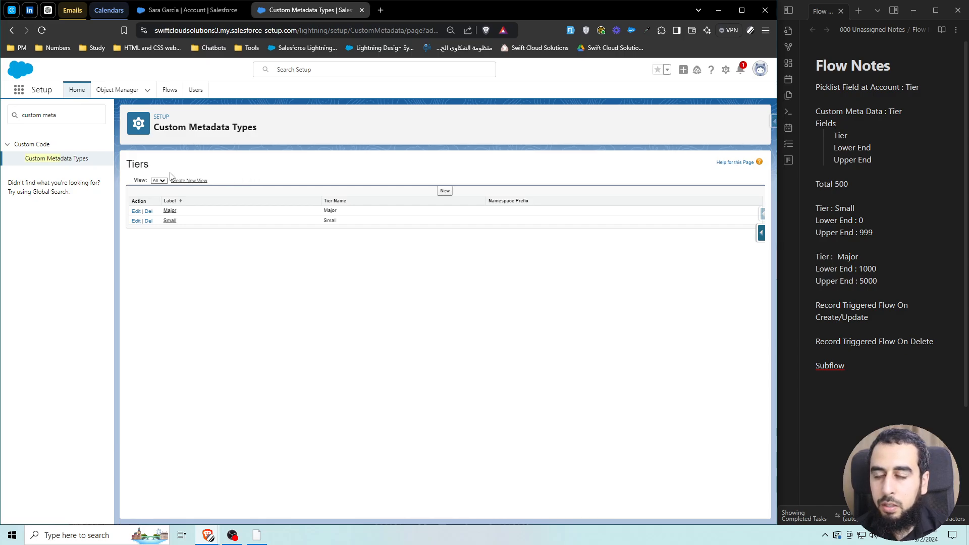
{"action": "left_click", "coordinate": [191, 181]}
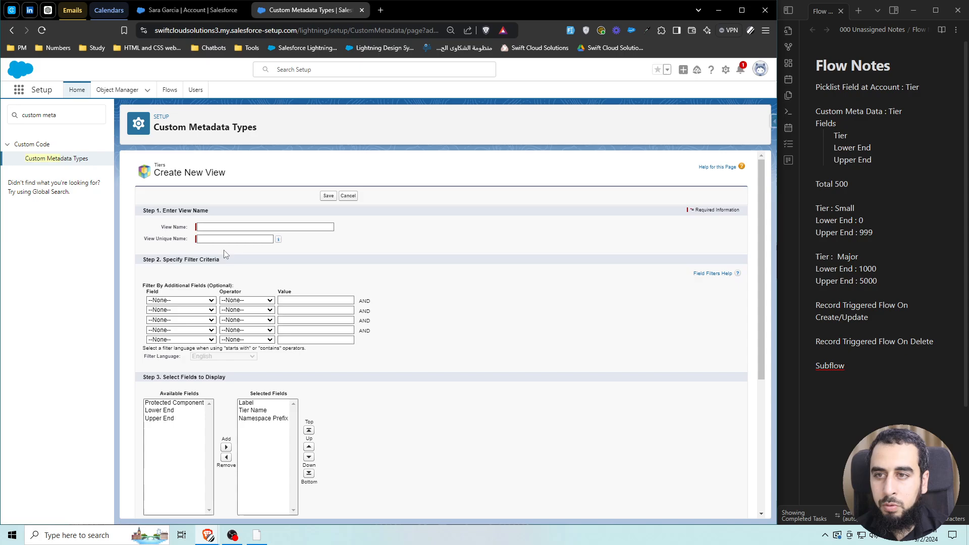
{"action": "left_click", "coordinate": [208, 226]}
{"action": "type", "text": "All Fields"}
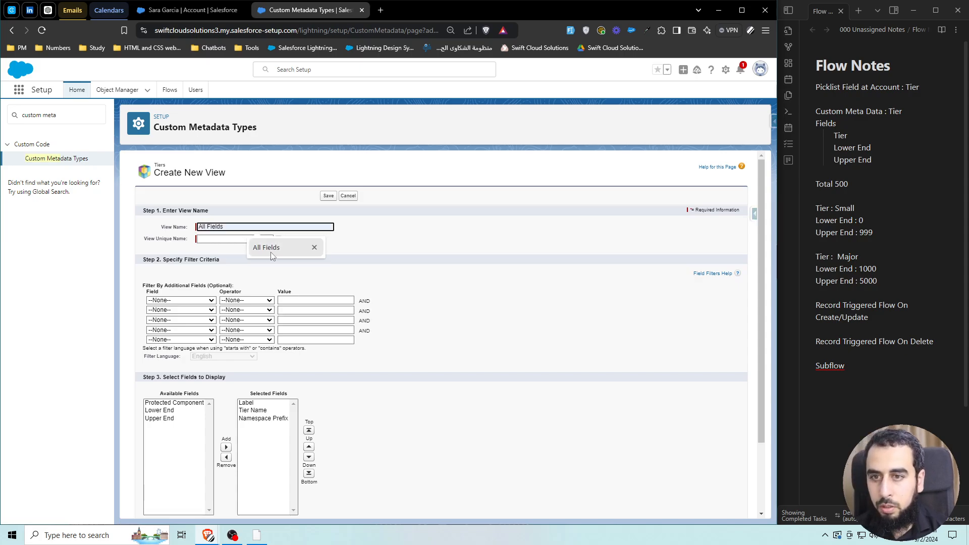
{"action": "left_click", "coordinate": [266, 248]}
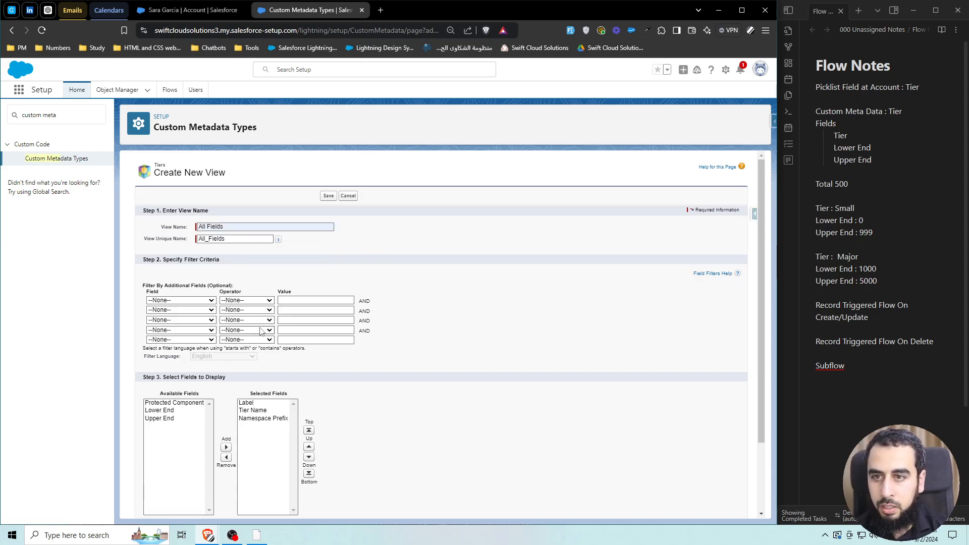
Step: Add the Lower End and Upper End fields to the view's displayed fields and save the view
{"action": "left_click", "coordinate": [173, 411]}
{"action": "left_click", "coordinate": [226, 447]}
{"action": "left_click", "coordinate": [171, 418]}
{"action": "left_click", "coordinate": [226, 447]}
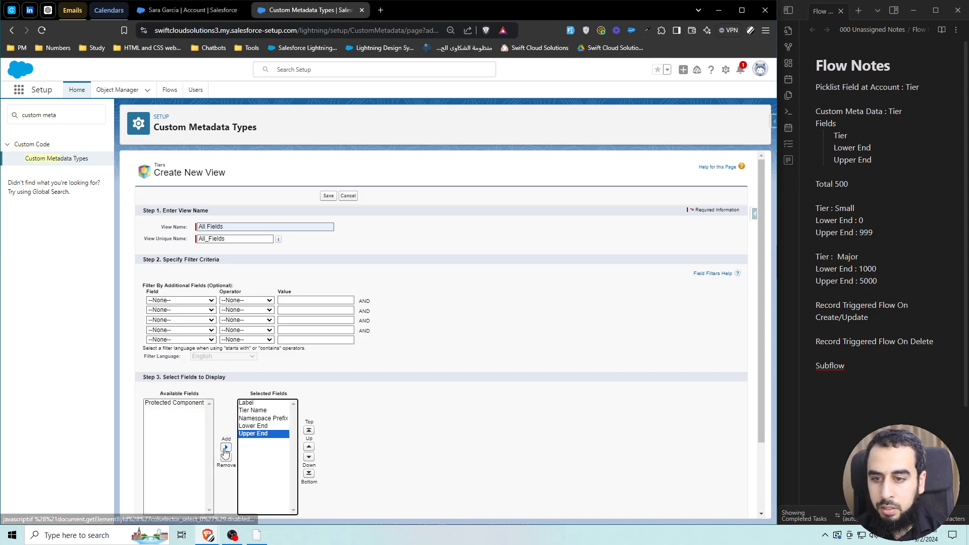
{"action": "left_click", "coordinate": [396, 356]}
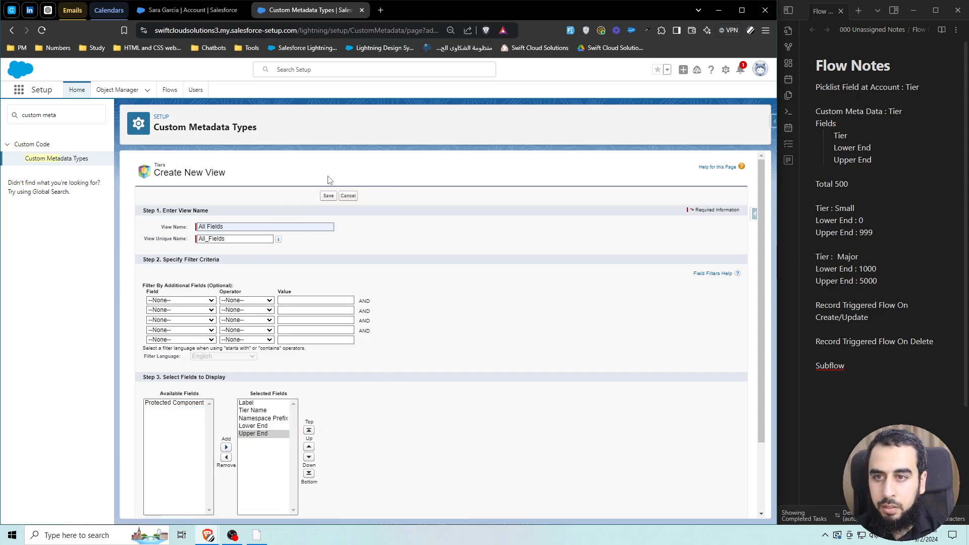
{"action": "left_click", "coordinate": [328, 196]}
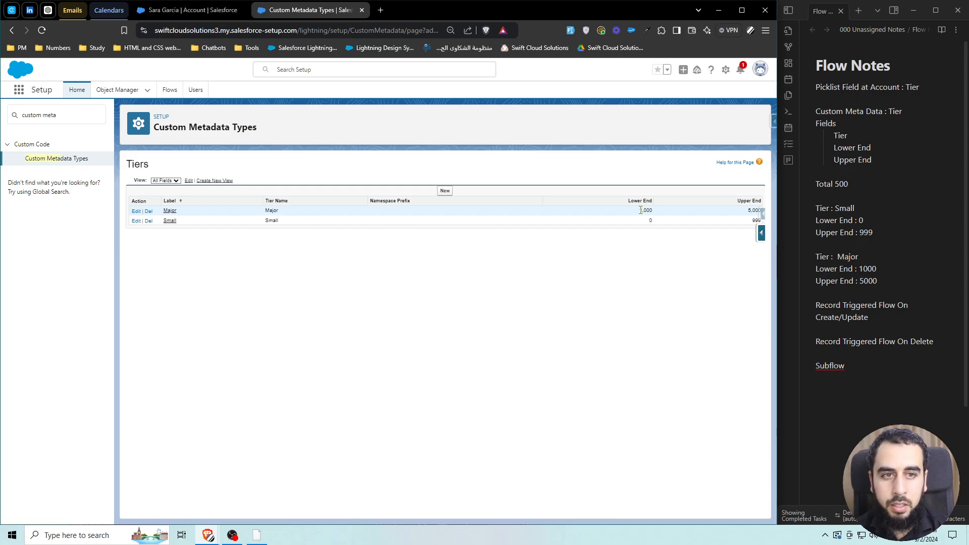
Step: Examine the Lower End and Upper End values of the Major tier record in the list
{"action": "left_click_drag", "start_coordinate": [640, 210], "coordinate": [651, 210]}
{"action": "mouse_move", "coordinate": [730, 210]}
{"action": "left_mouse_down"}
{"action": "mouse_move", "coordinate": [759, 212]}
{"action": "mouse_move", "coordinate": [735, 216]}
{"action": "left_mouse_up"}
{"action": "left_click", "coordinate": [661, 257]}
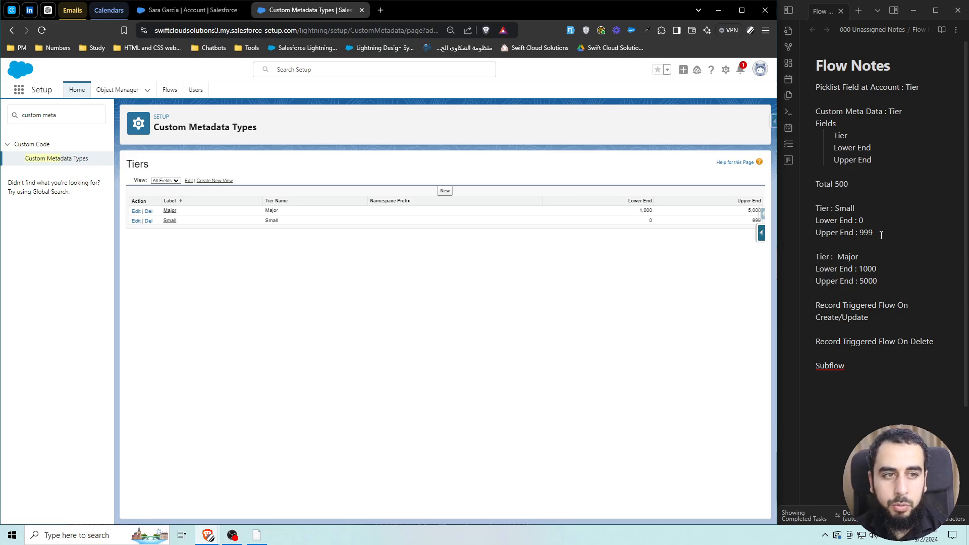
Step: Review the Small and Major tier ranges in the notes, along with the Record Triggered Flow On Create/Update entry
{"action": "left_click_drag", "start_coordinate": [889, 284], "coordinate": [817, 204]}
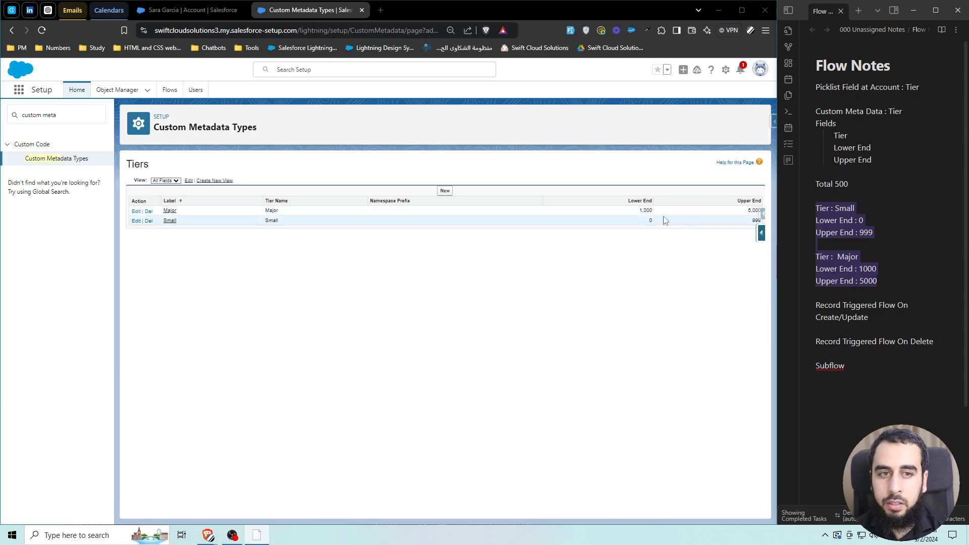
{"action": "left_click", "coordinate": [868, 269]}
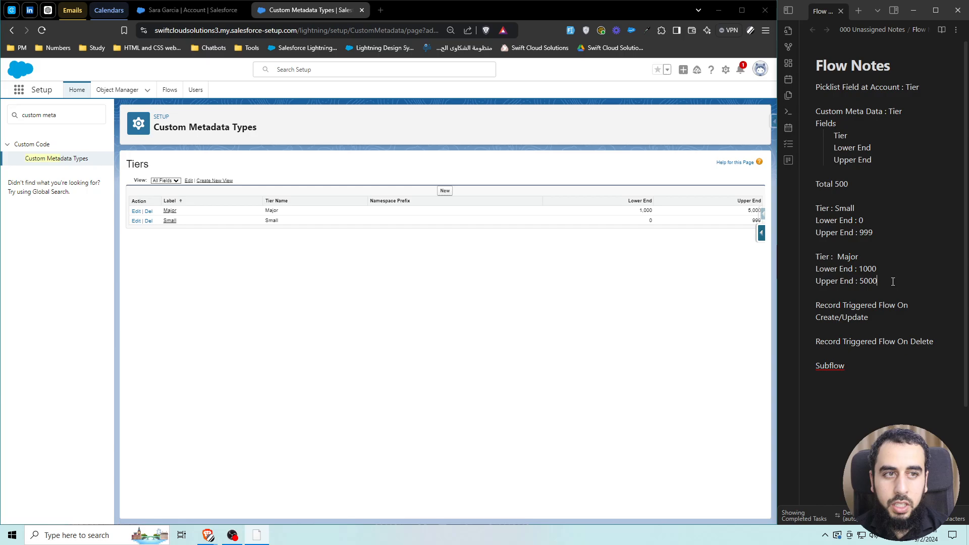
{"action": "left_click_drag", "start_coordinate": [893, 282], "coordinate": [818, 209]}
{"action": "left_click", "coordinate": [857, 233]}
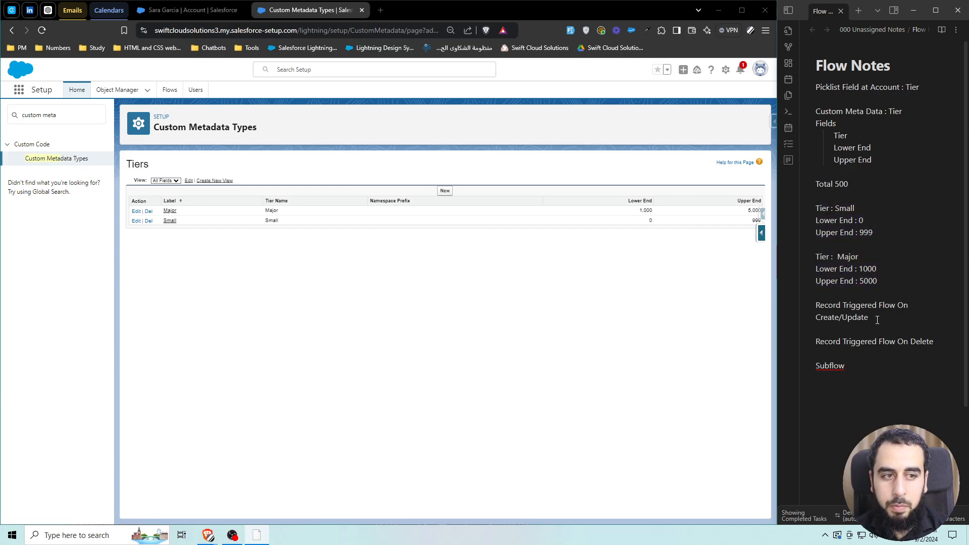
{"action": "left_click_drag", "start_coordinate": [877, 319], "coordinate": [814, 310]}
{"action": "left_click", "coordinate": [862, 318]}
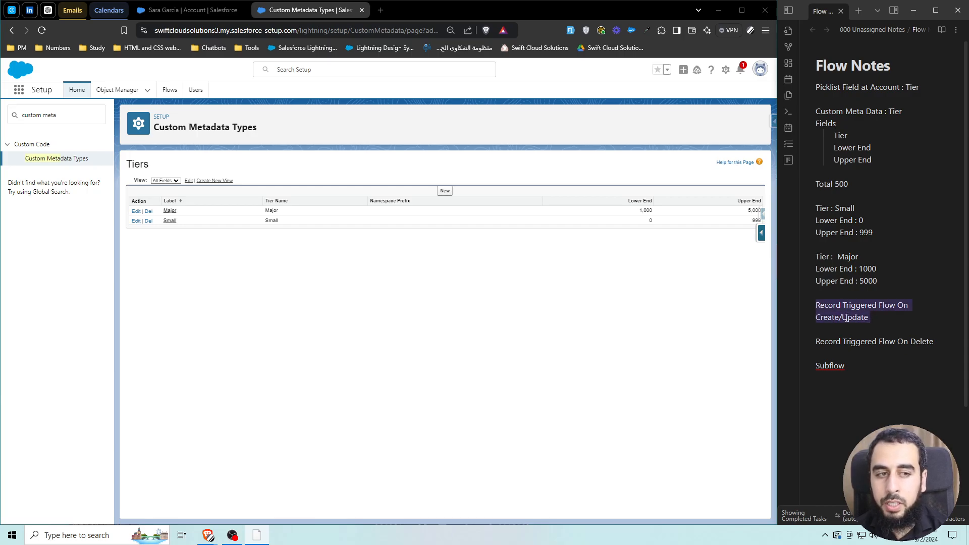
Step: Review the notes' entries for the create/update flow, the Record Triggered Flow On Delete, and the Subflow
{"action": "left_click", "coordinate": [846, 318]}
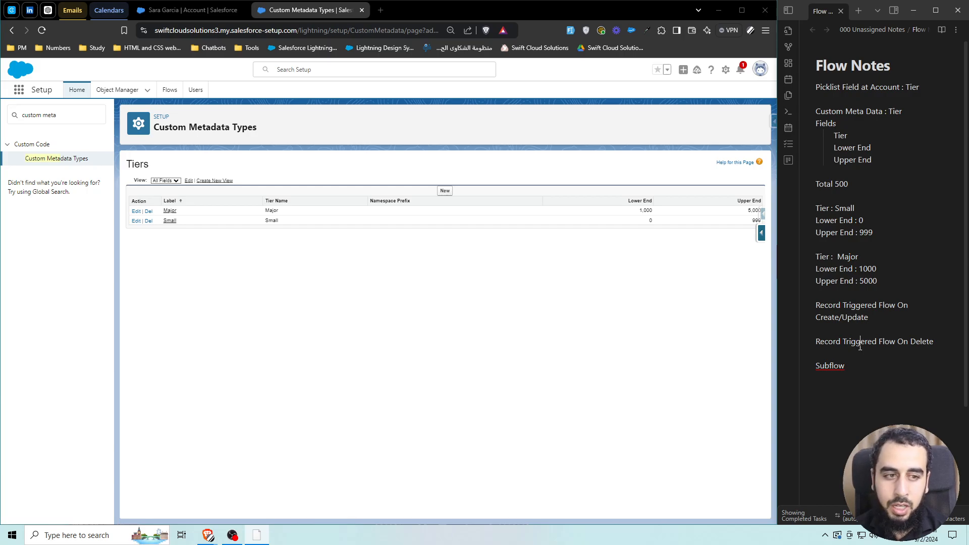
{"action": "left_click_drag", "start_coordinate": [860, 345], "coordinate": [933, 342]}
{"action": "left_click", "coordinate": [876, 343]}
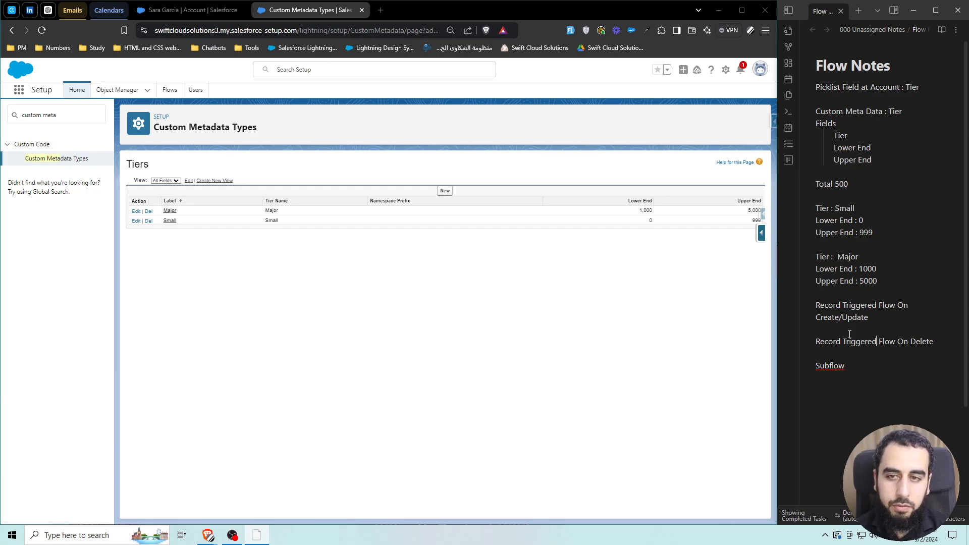
{"action": "left_click_drag", "start_coordinate": [878, 341], "coordinate": [864, 317]}
{"action": "left_click", "coordinate": [869, 317]}
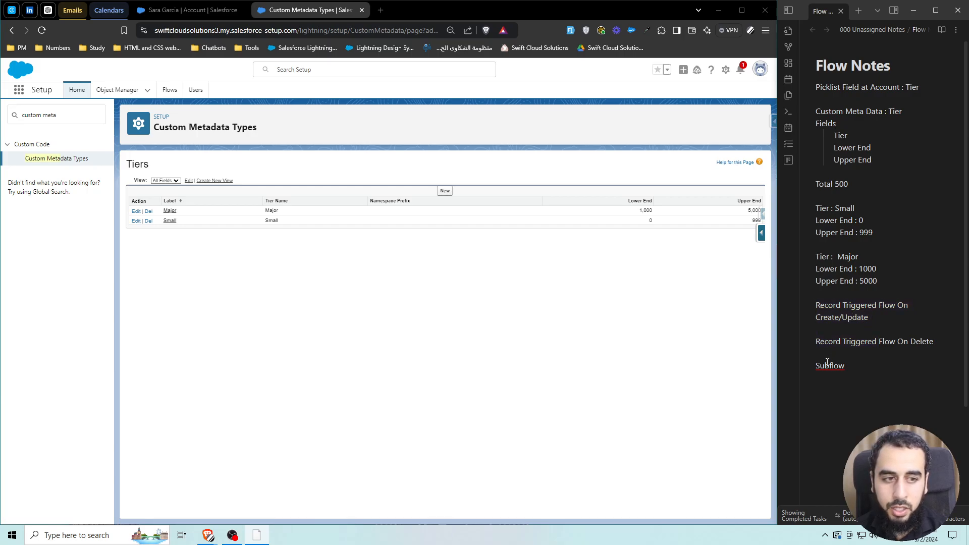
{"action": "double_click", "coordinate": [828, 366]}
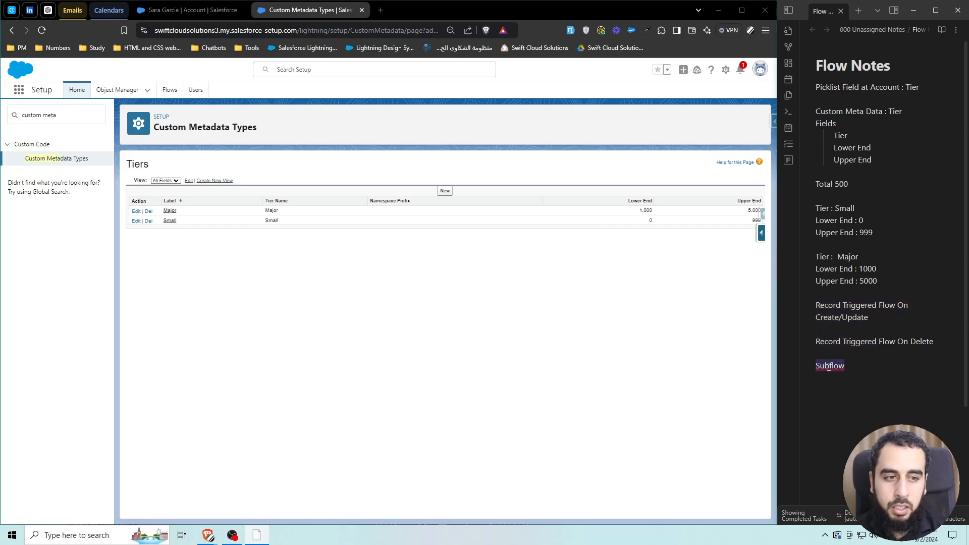
{"action": "left_click", "coordinate": [873, 344]}
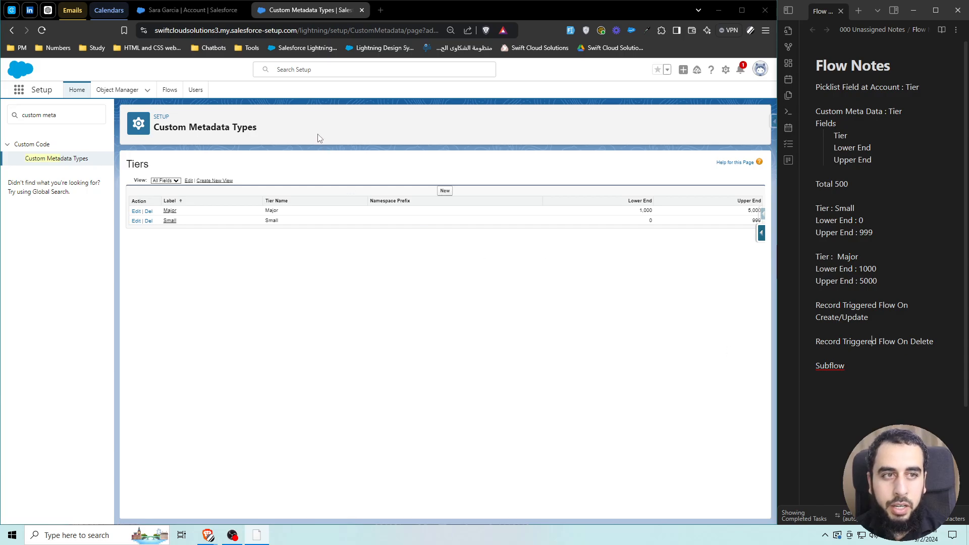
Step: Open the Flows setup page and create a new Record-Triggered Flow from scratch
{"action": "left_click", "coordinate": [170, 89]}
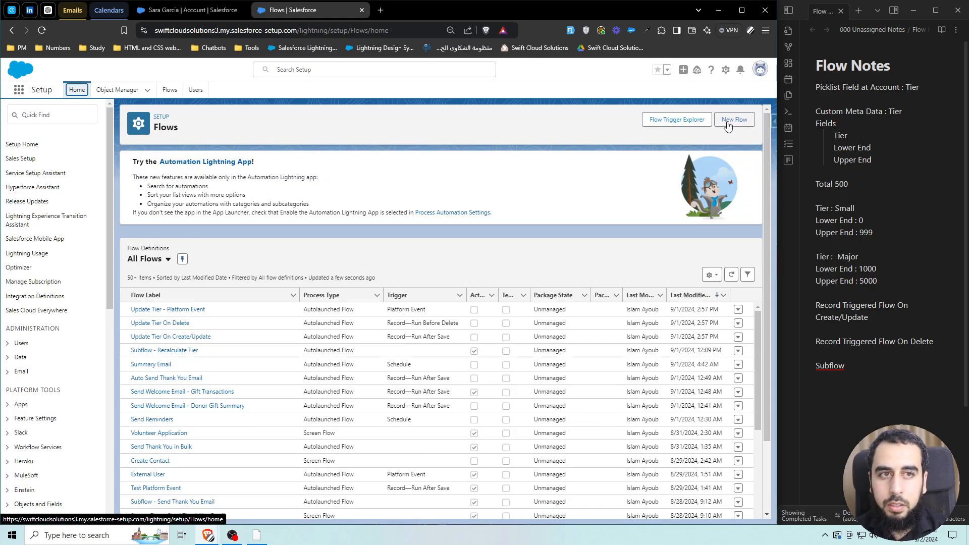
{"action": "left_click", "coordinate": [730, 121]}
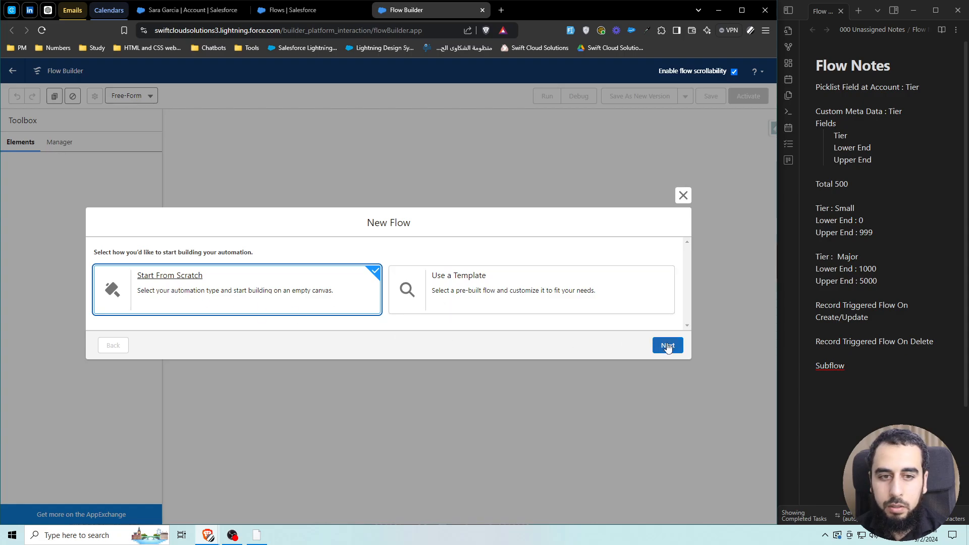
{"action": "left_click", "coordinate": [666, 343]}
{"action": "left_click", "coordinate": [472, 172]}
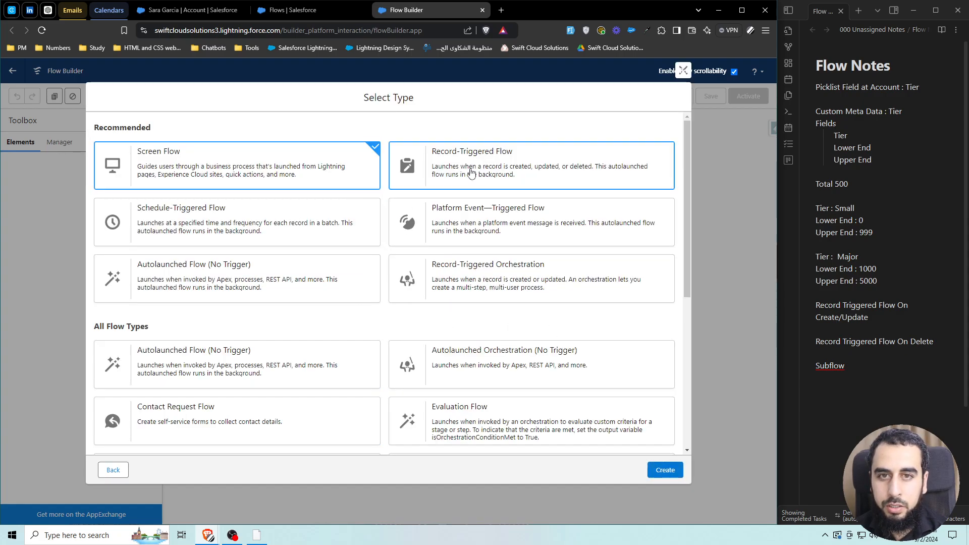
{"action": "left_click", "coordinate": [665, 470]}
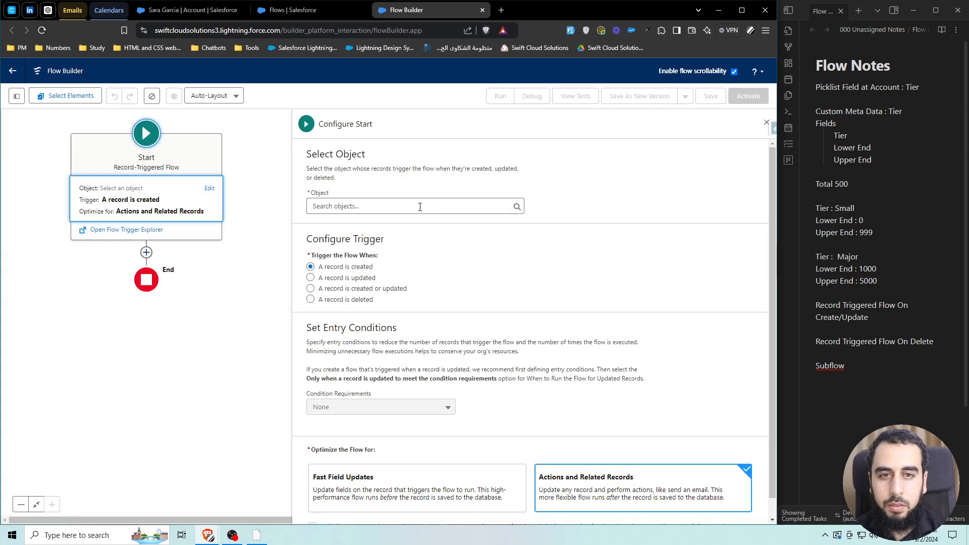
Step: Set the flow's object to Gift Transaction and trigger it when a record is created or updated
{"action": "left_click", "coordinate": [382, 206]}
{"action": "type", "text": "gift tran"}
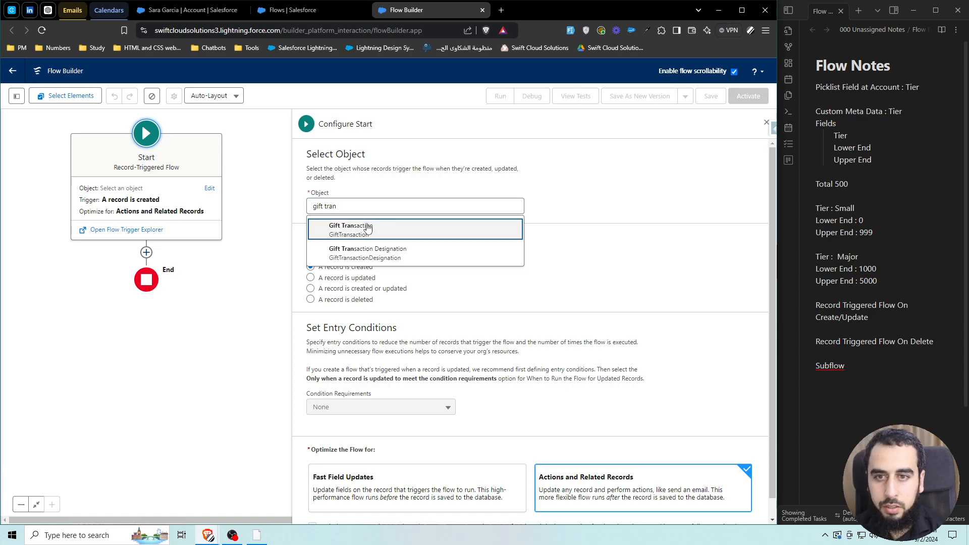
{"action": "left_click", "coordinate": [368, 228]}
{"action": "left_click", "coordinate": [387, 289]}
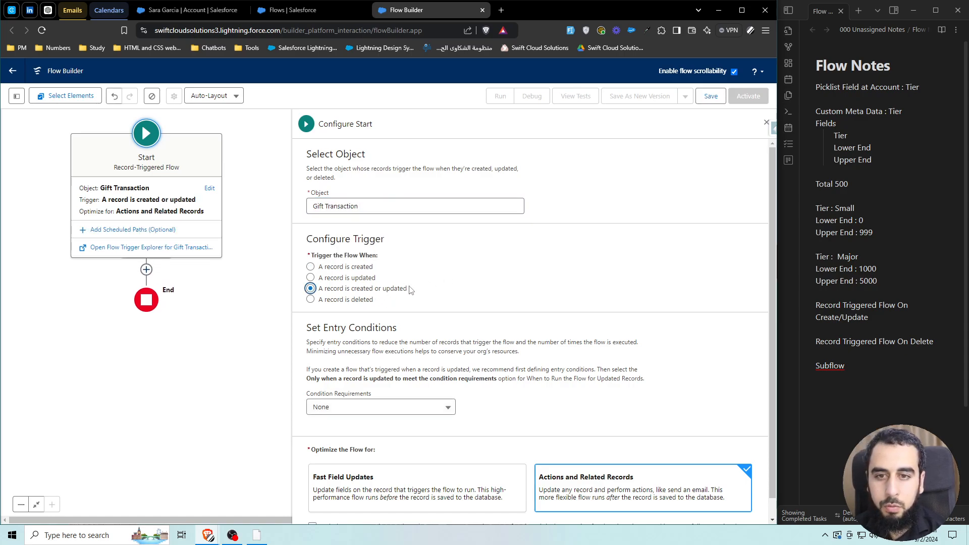
{"action": "scroll", "coordinate": [403, 299], "scroll_direction": "down", "scroll_amount": 1}
{"action": "left_click_drag", "start_coordinate": [414, 312], "coordinate": [444, 284]}
{"action": "left_click", "coordinate": [414, 323]}
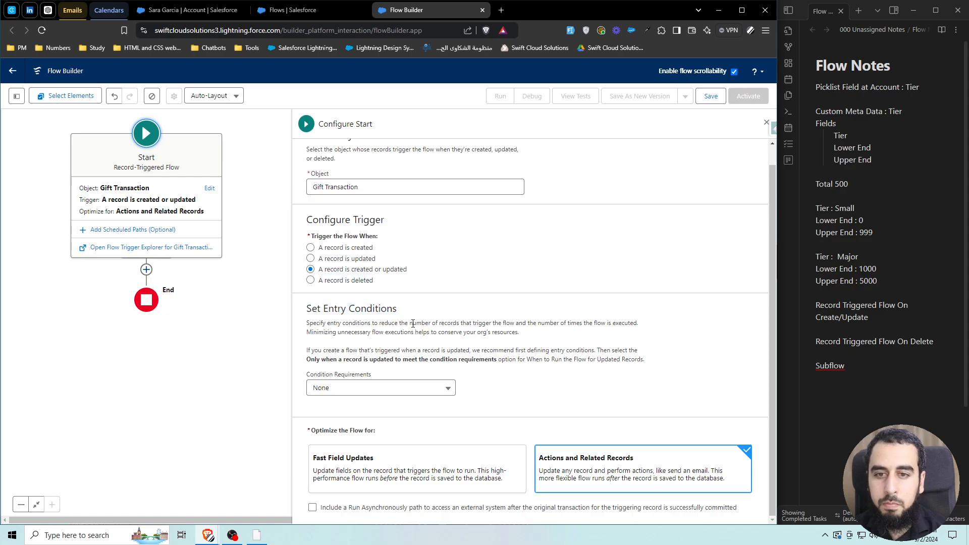
{"action": "left_click_drag", "start_coordinate": [255, 346], "coordinate": [282, 369]}
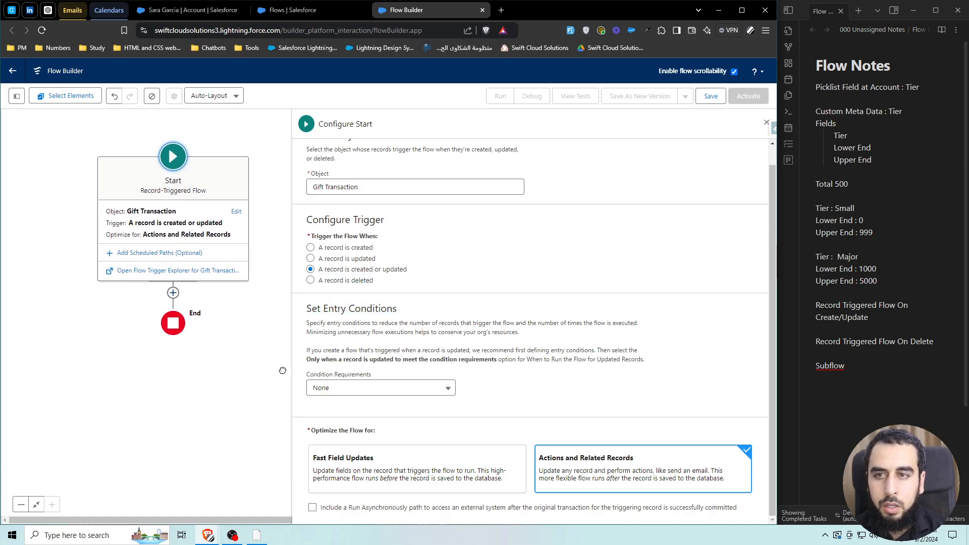
{"action": "left_click_drag", "start_coordinate": [345, 360], "coordinate": [321, 342]}
{"action": "left_click", "coordinate": [359, 335]}
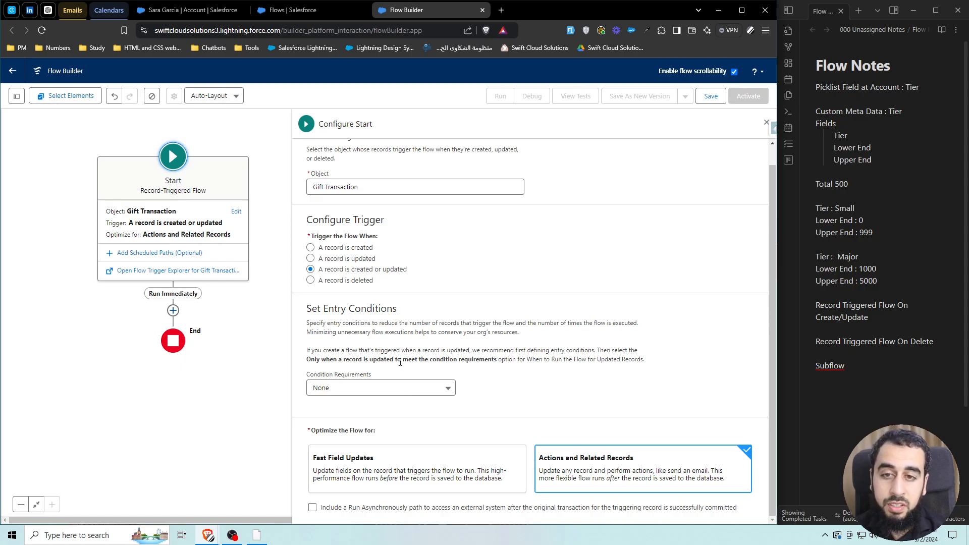
Step: Set the entry condition requirements to All Conditions Are Met (AND) and choose Id as the condition's field
{"action": "left_click", "coordinate": [412, 393]}
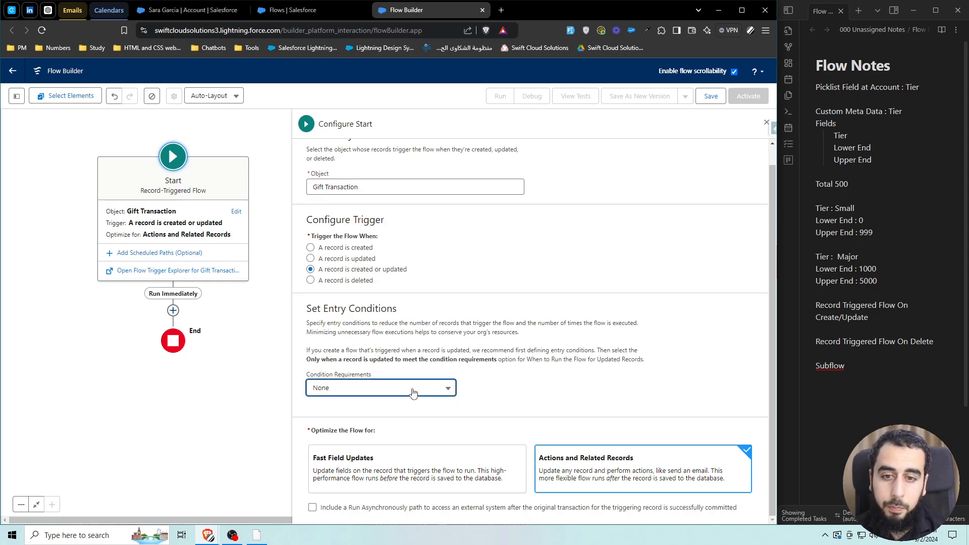
{"action": "left_click", "coordinate": [479, 353]}
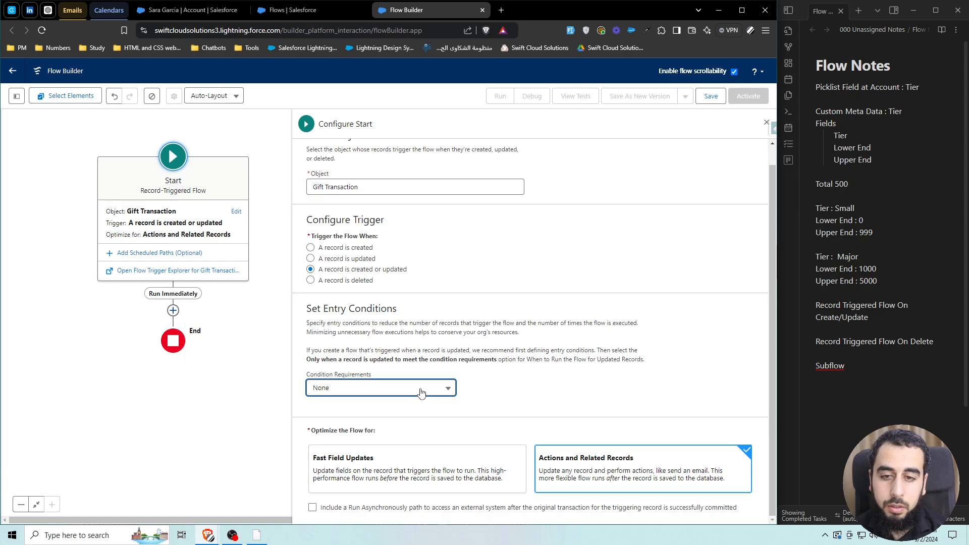
{"action": "left_click", "coordinate": [381, 387]}
{"action": "left_click", "coordinate": [353, 314]}
{"action": "left_click", "coordinate": [387, 428]}
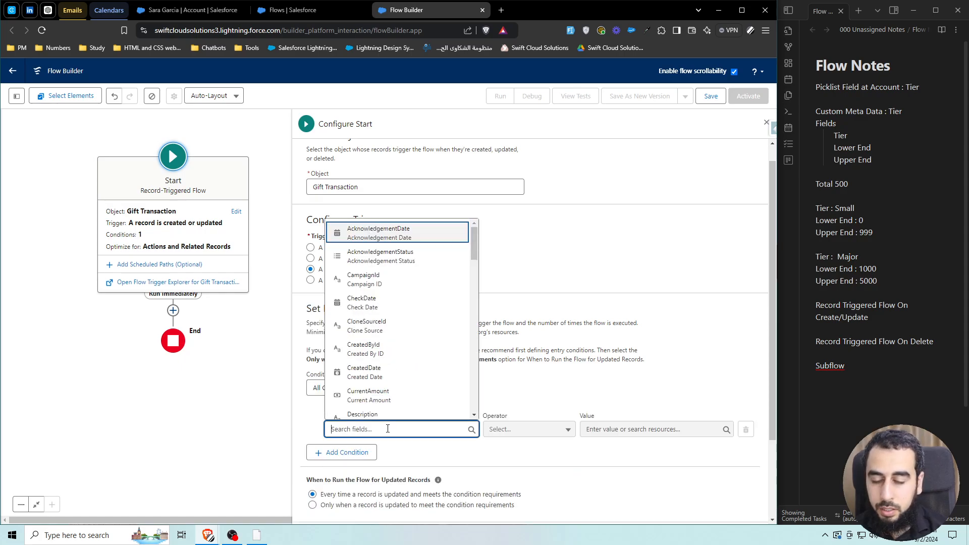
{"action": "type", "text": "id"}
{"action": "left_click", "coordinate": [382, 391]}
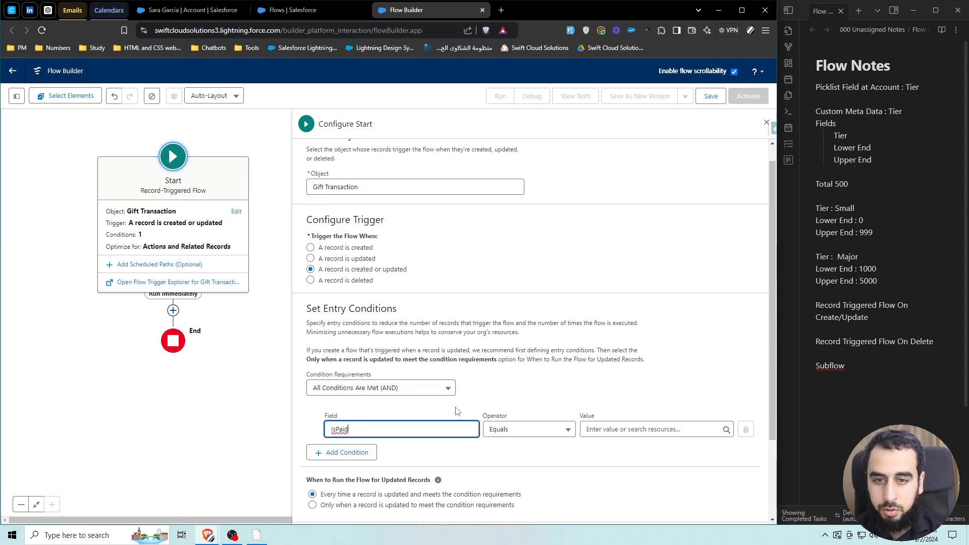
{"action": "double_click", "coordinate": [392, 426]}
{"action": "key", "text": "BackSpace"}
{"action": "type", "text": "id"}
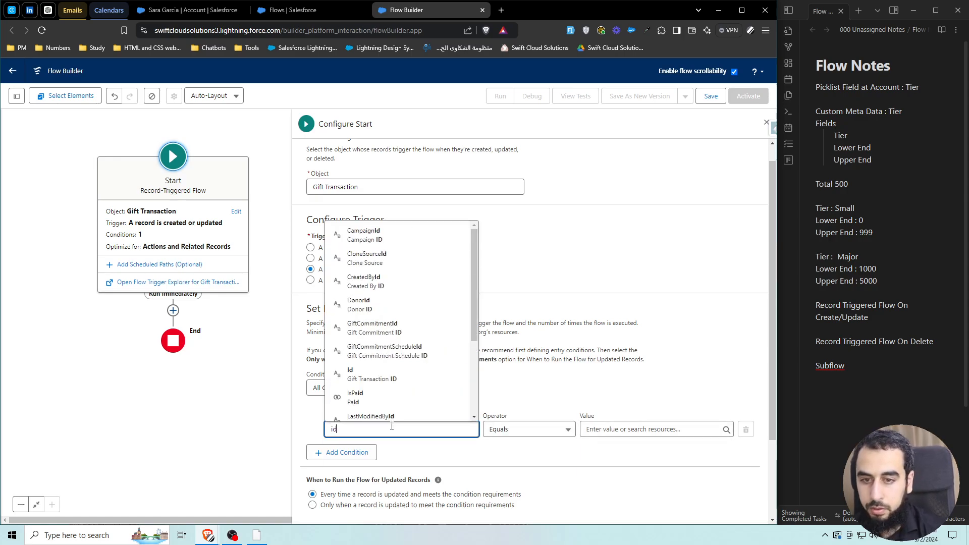
{"action": "left_click", "coordinate": [364, 376]}
Step: Complete the Id entry condition with the Is Null operator and the value True
{"action": "left_click", "coordinate": [528, 429]}
{"action": "left_click", "coordinate": [509, 390]}
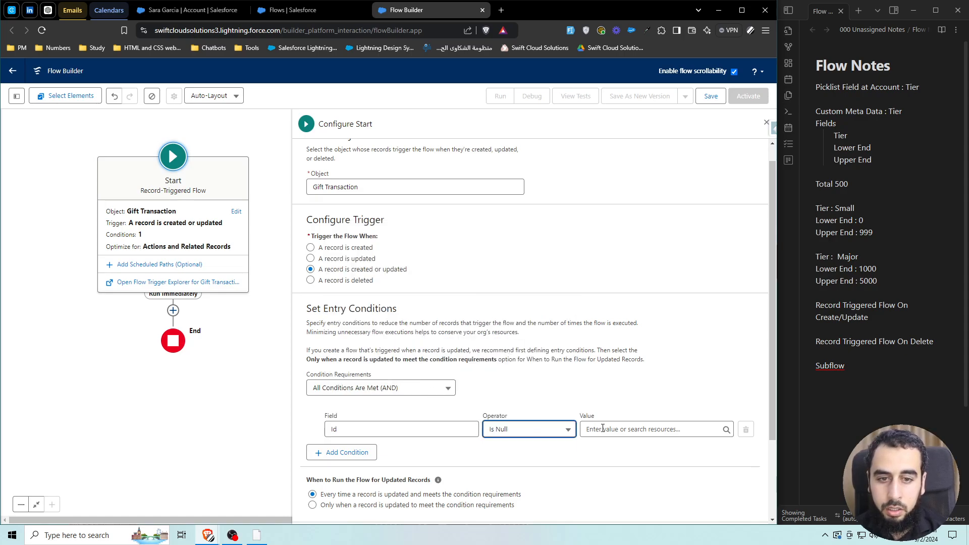
{"action": "left_click", "coordinate": [621, 429]}
{"action": "left_click", "coordinate": [616, 407]}
{"action": "left_click", "coordinate": [490, 377]}
{"action": "scroll", "coordinate": [491, 378], "scroll_direction": "down", "scroll_amount": 2}
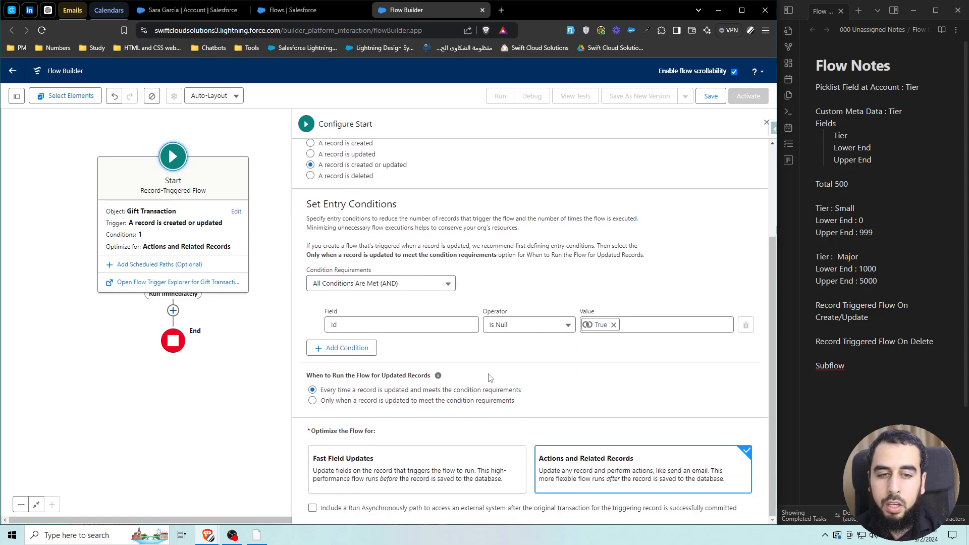
{"action": "left_click_drag", "start_coordinate": [274, 358], "coordinate": [277, 386]}
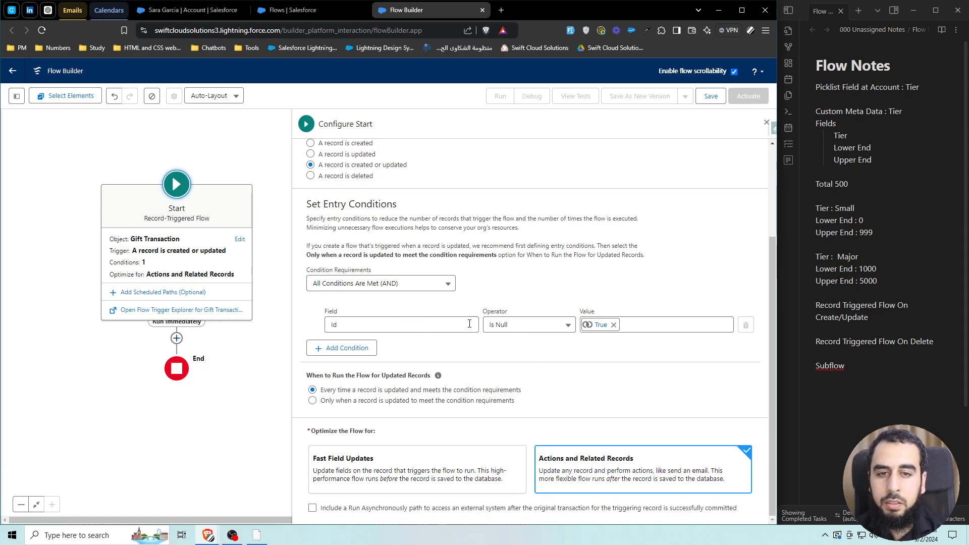
Step: Set the condition requirements to Formula Evaluates to True and enter the placeholder line "Conditions for new records" in the formula
{"action": "left_click", "coordinate": [401, 291]}
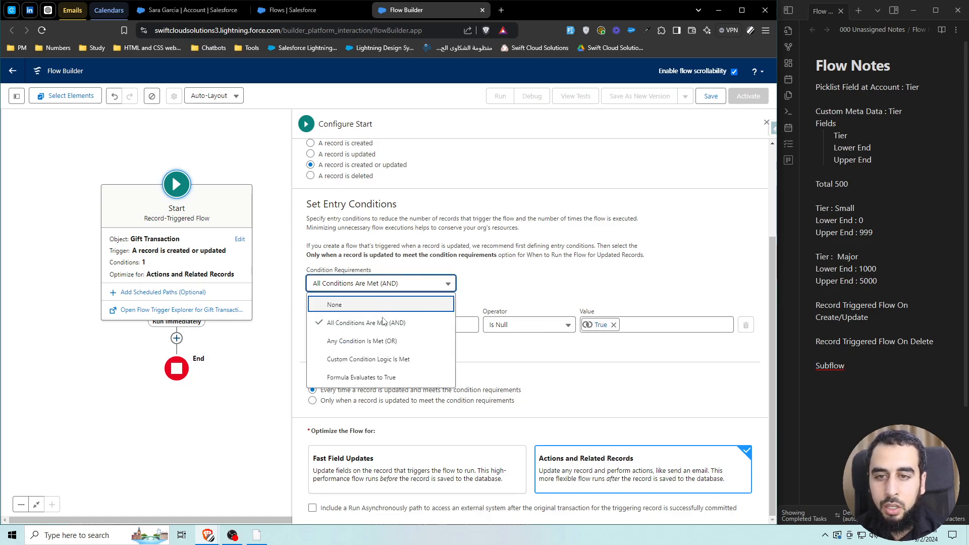
{"action": "left_click", "coordinate": [379, 375]}
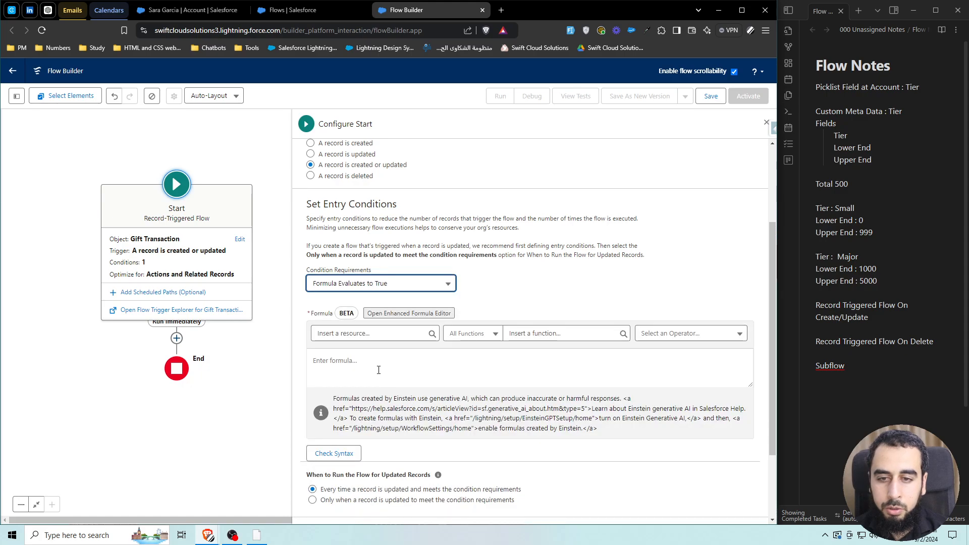
{"action": "left_click", "coordinate": [419, 363]}
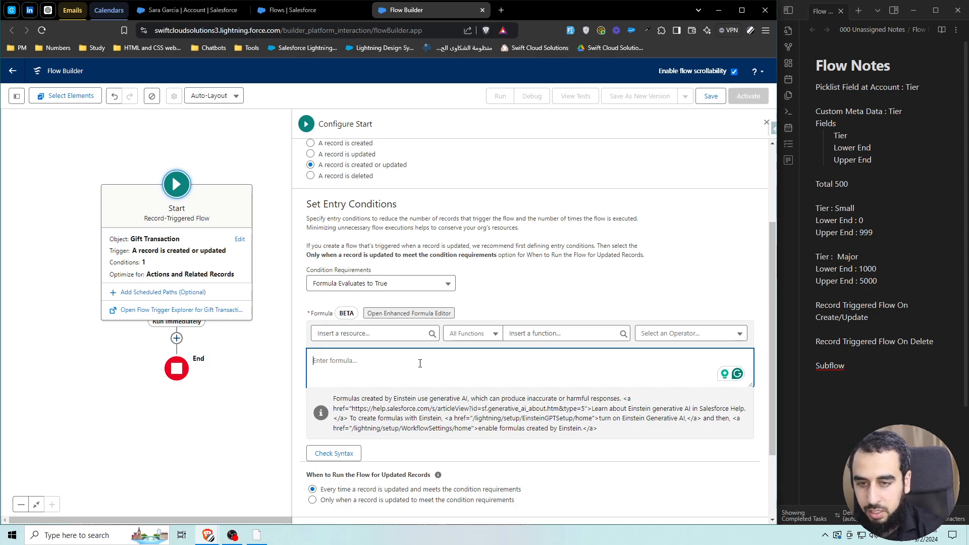
{"action": "type", "text": "Condit"}
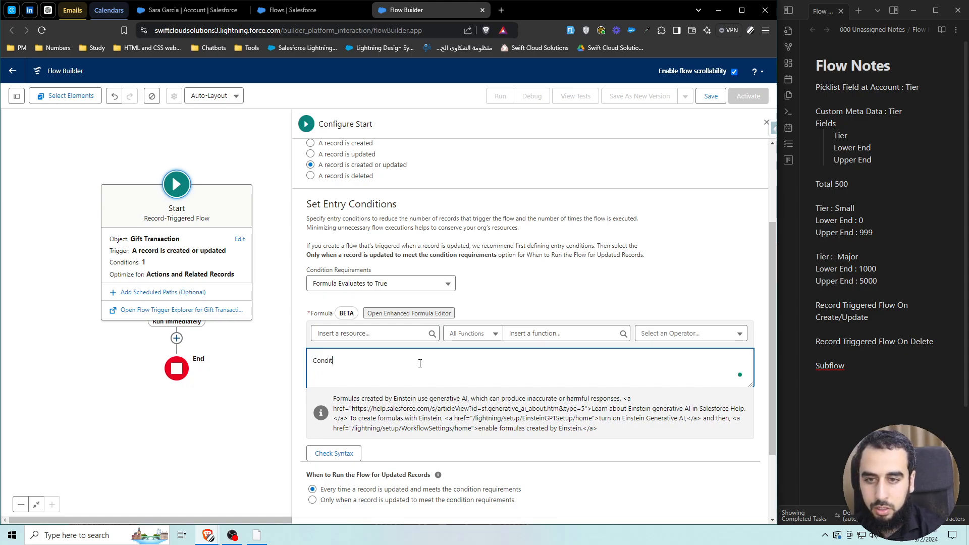
{"action": "type", "text": "ion s for new re"}
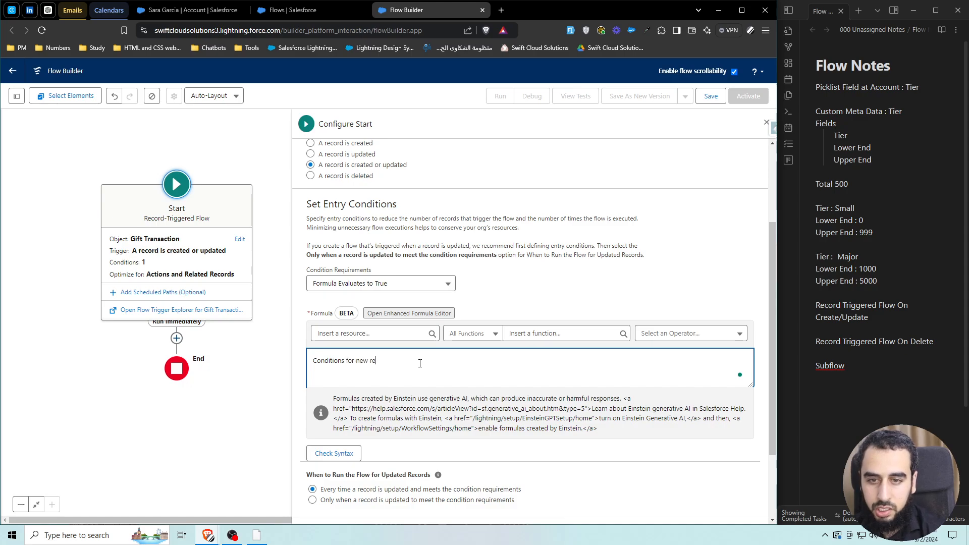
{"action": "type", "text": "cords"}
{"action": "key", "text": "Return"}
{"action": "key", "text": "Return"}
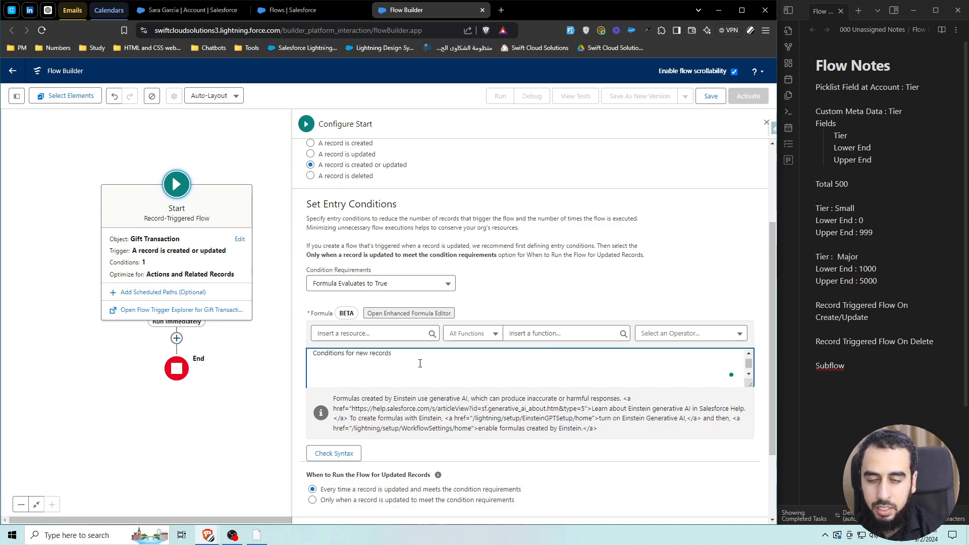
Step: Add the placeholder line "conditions for updated records" to the formula and enlarge the formula box
{"action": "type", "text": "condition"}
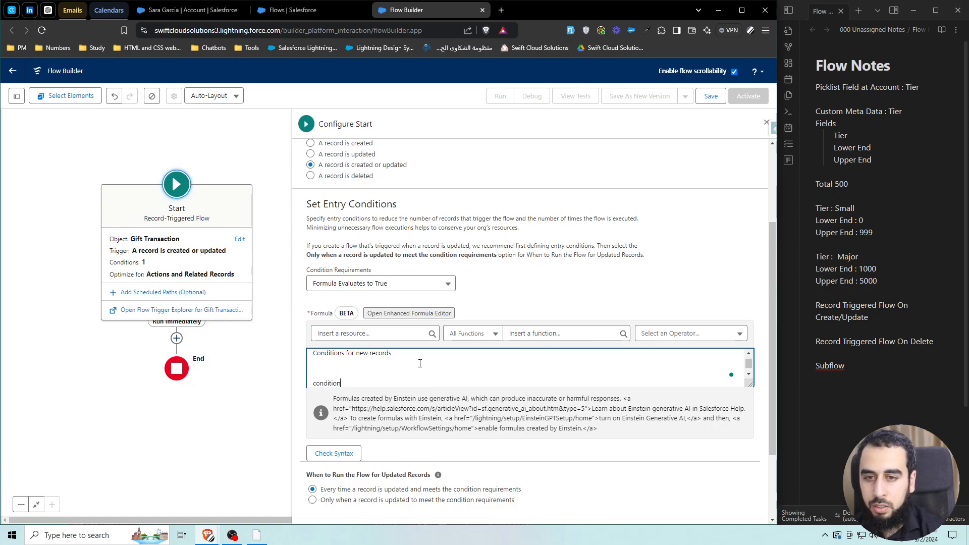
{"action": "type", "text": "s for updated recor"}
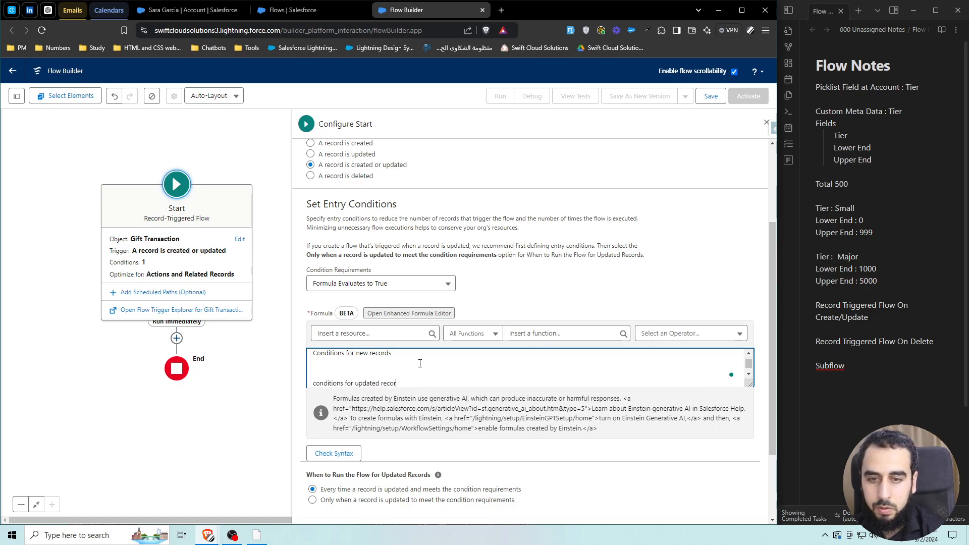
{"action": "type", "text": "ds"}
{"action": "left_click_drag", "start_coordinate": [750, 384], "coordinate": [753, 435]}
Step: Insert the ISNEW() function on the blank line beneath "Conditions for new records"
{"action": "left_click", "coordinate": [351, 371]}
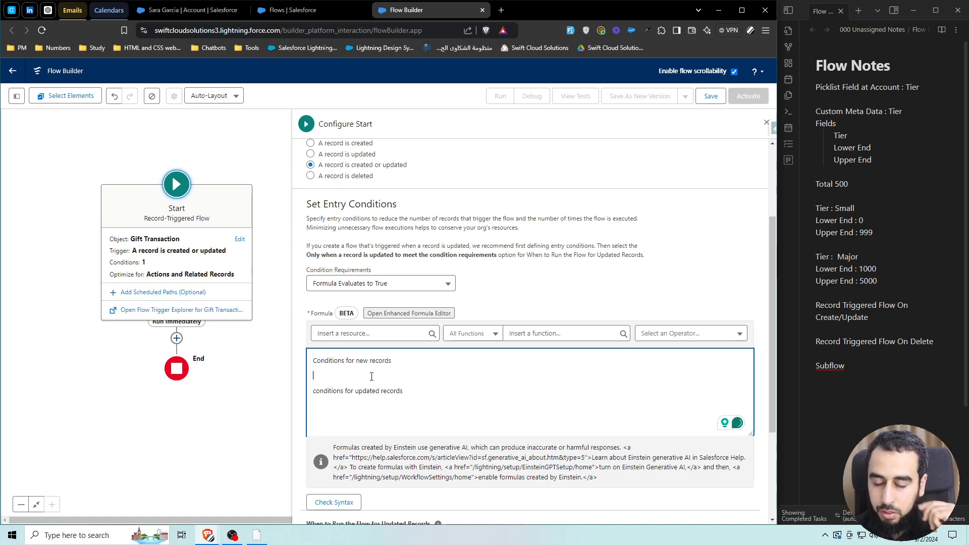
{"action": "left_click", "coordinate": [538, 334]}
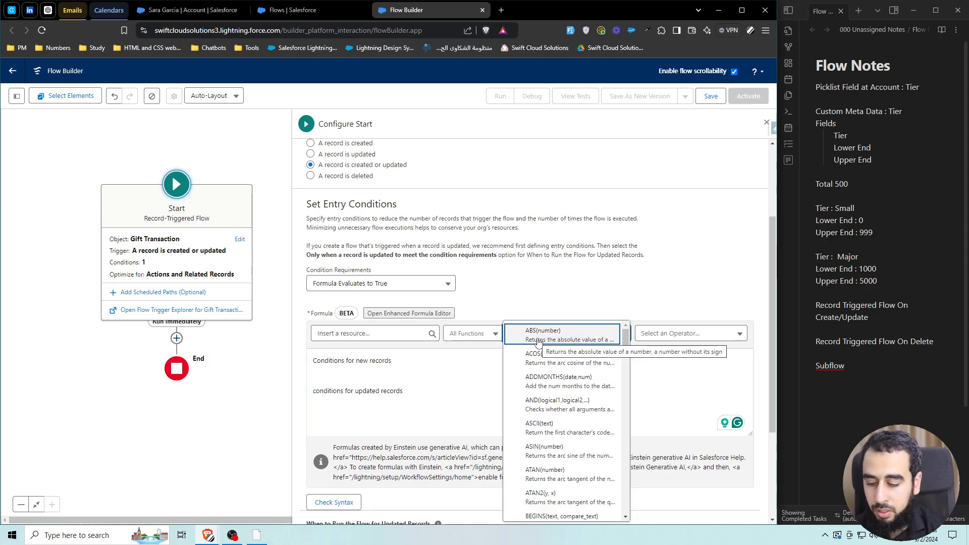
{"action": "type", "text": "isnew"}
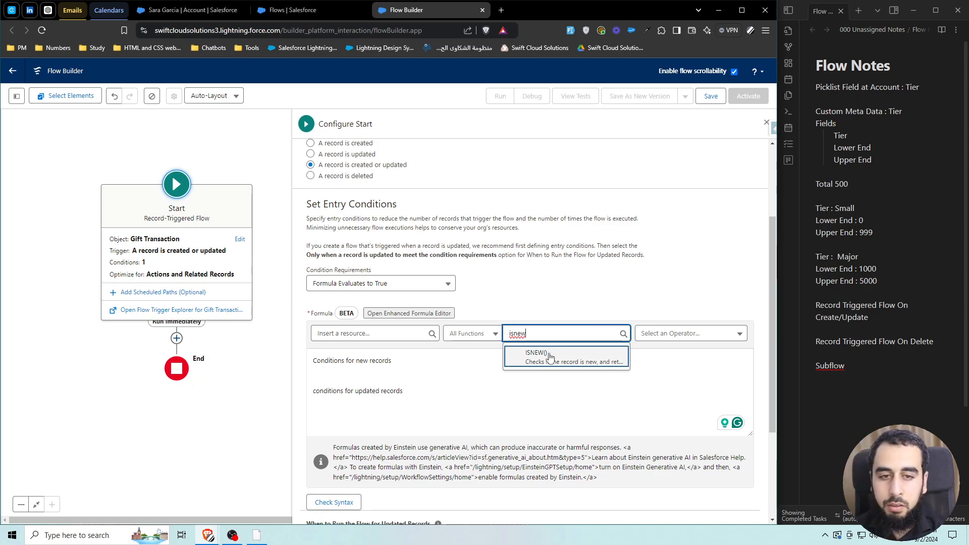
{"action": "left_click", "coordinate": [536, 355]}
Step: Extend the ISNEW() condition with && and the Status field of the $Record global variable
{"action": "left_click", "coordinate": [362, 380]}
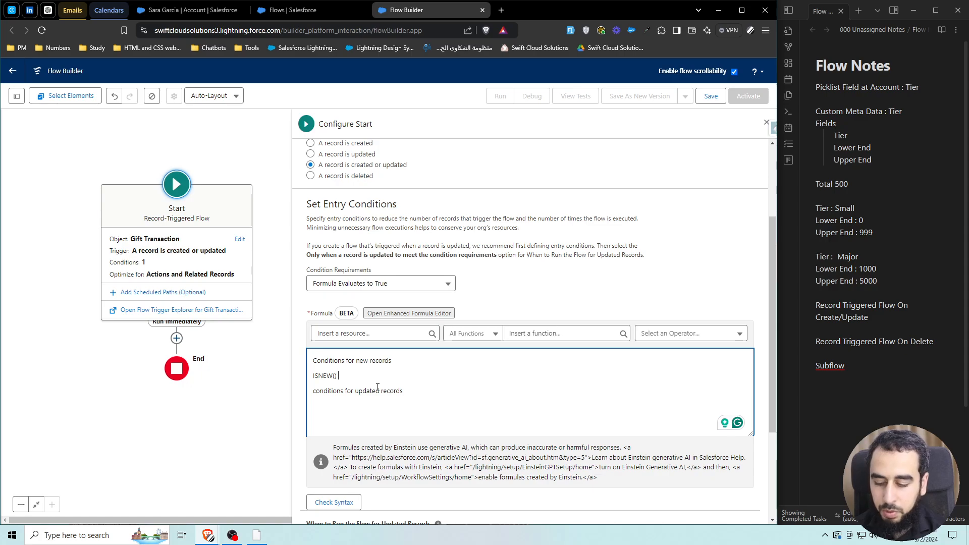
{"action": "type", "text": "&&"}
{"action": "left_click", "coordinate": [362, 334]}
{"action": "type", "text": "rec"}
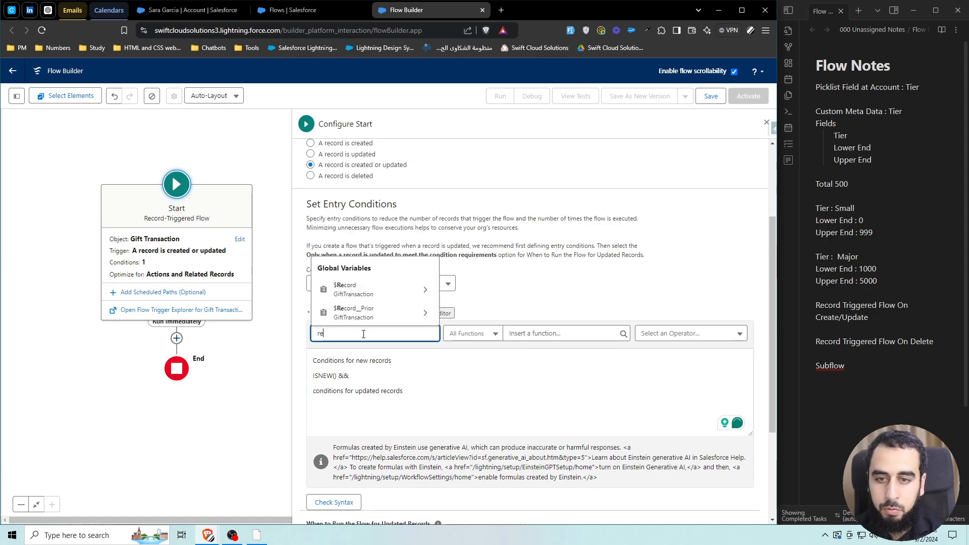
{"action": "left_click", "coordinate": [363, 295]}
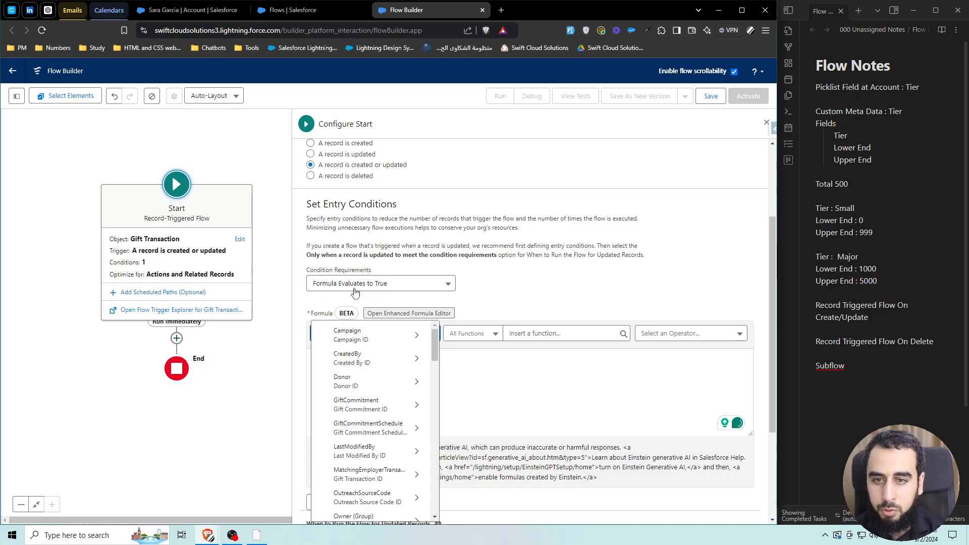
{"action": "type", "text": "status"}
{"action": "left_click", "coordinate": [354, 381]}
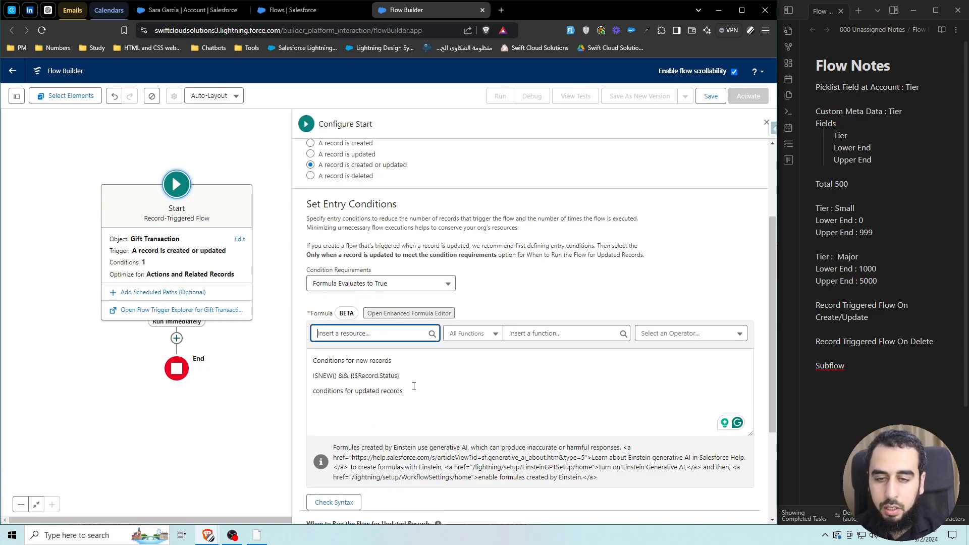
Step: Insert ISPICKVAL after ISNEW() && and move the {!$Record.Status} reference into it as the picklist_field argument
{"action": "left_click", "coordinate": [421, 380]}
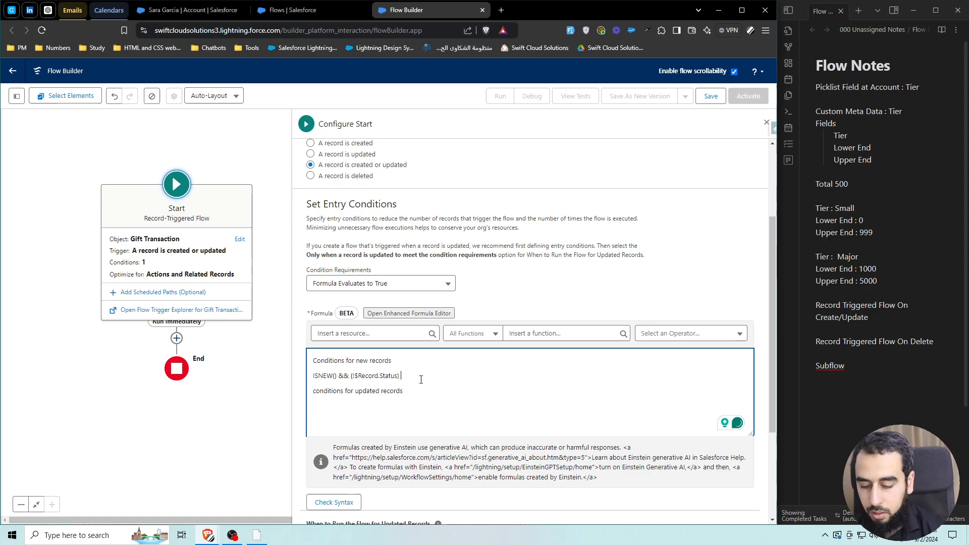
{"action": "left_click", "coordinate": [537, 333]}
{"action": "type", "text": "ispi"}
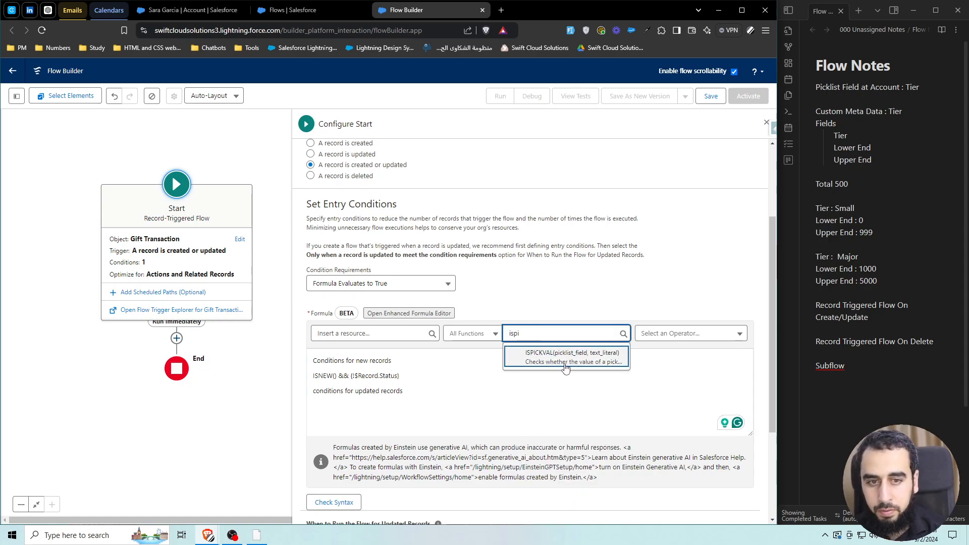
{"action": "left_click", "coordinate": [565, 357]}
{"action": "left_click_drag", "start_coordinate": [401, 376], "coordinate": [351, 375]}
{"action": "key", "text": "ctrl+c"}
{"action": "key", "text": "BackSpace"}
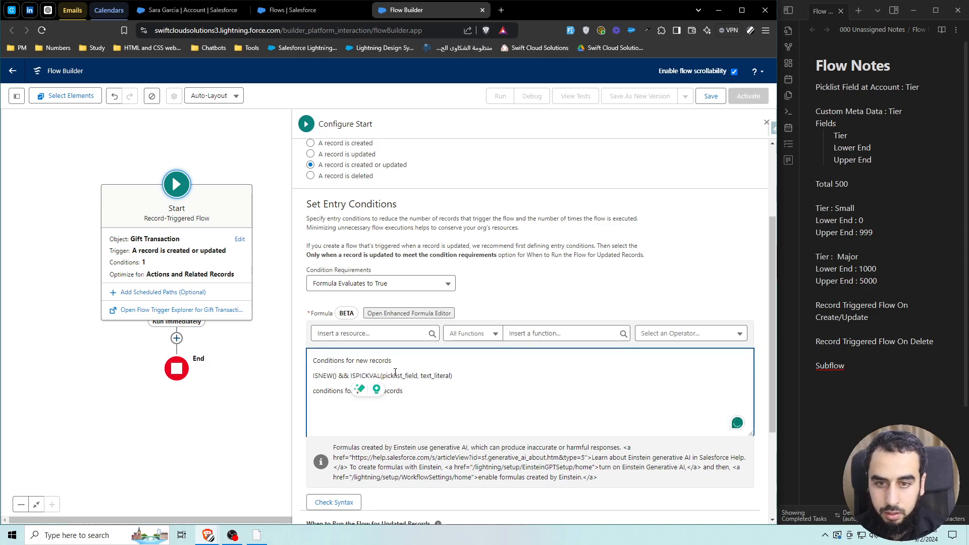
{"action": "double_click", "coordinate": [395, 375]}
{"action": "key", "text": "ctrl+v"}
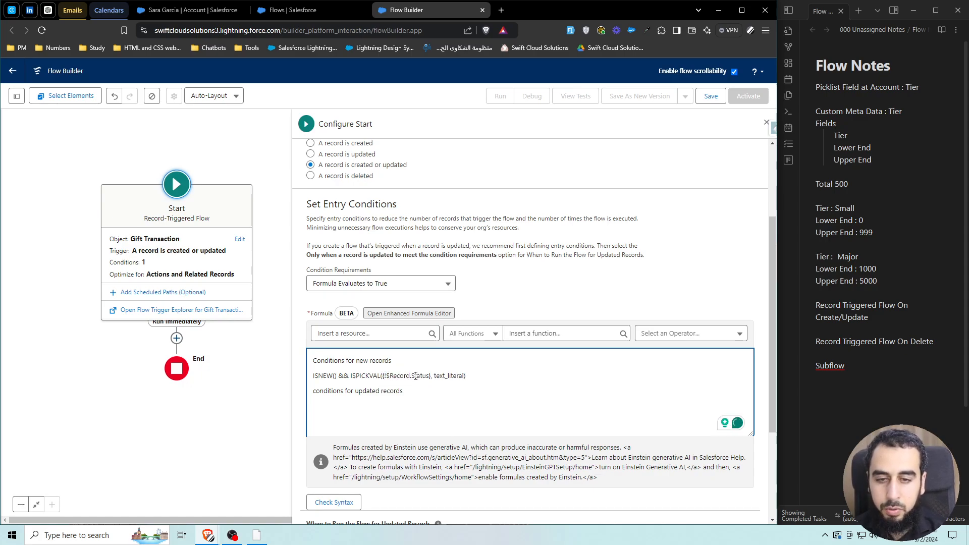
Step: Replace the text_literal placeholder in the ISPICKVAL function with 'Paid'
{"action": "double_click", "coordinate": [454, 375]}
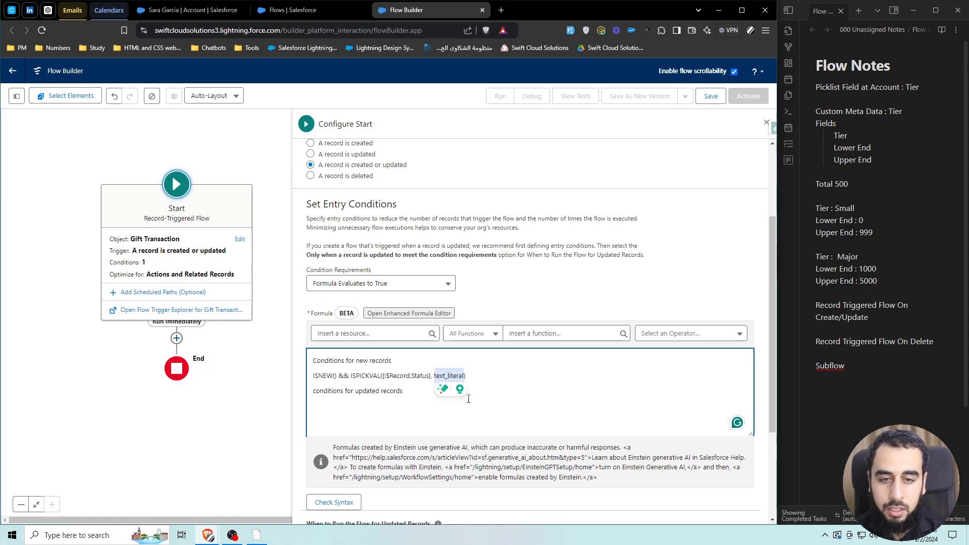
{"action": "double_click", "coordinate": [368, 375]}
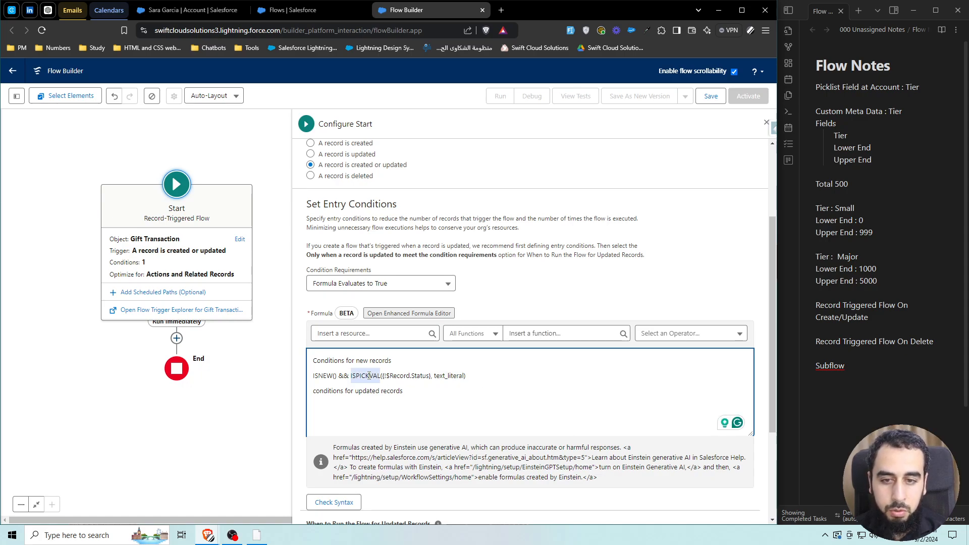
{"action": "left_click", "coordinate": [449, 376]}
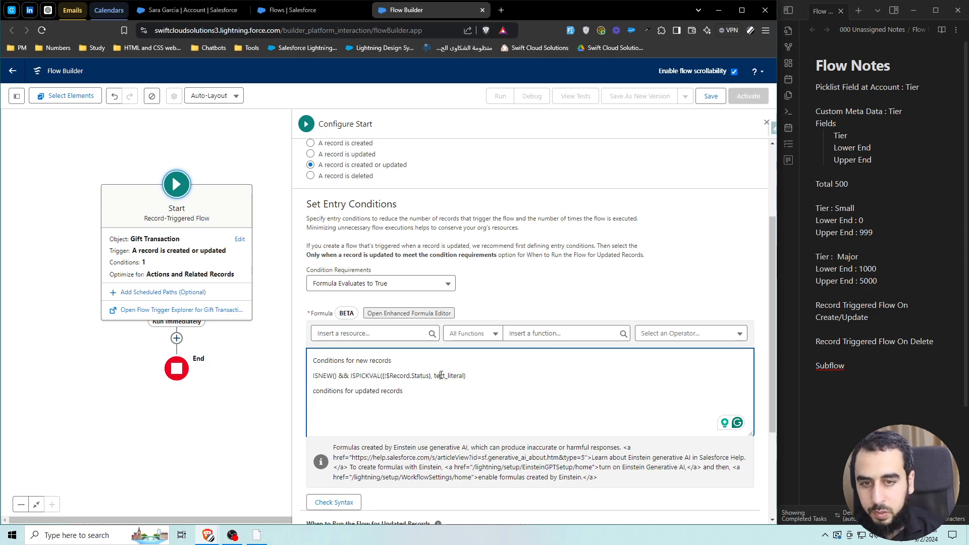
{"action": "double_click", "coordinate": [450, 376]}
{"action": "key", "text": "BackSpace"}
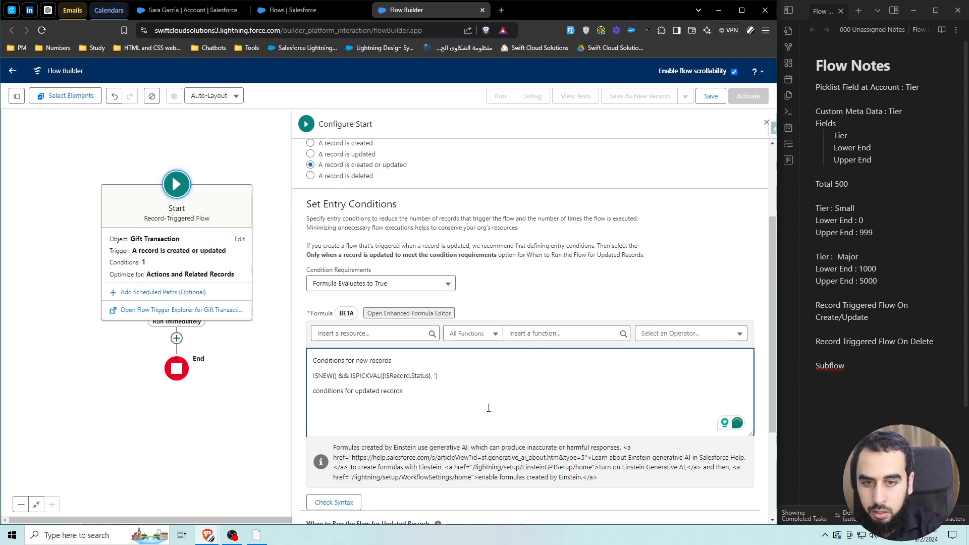
{"action": "type", "text": "'Paid')"}
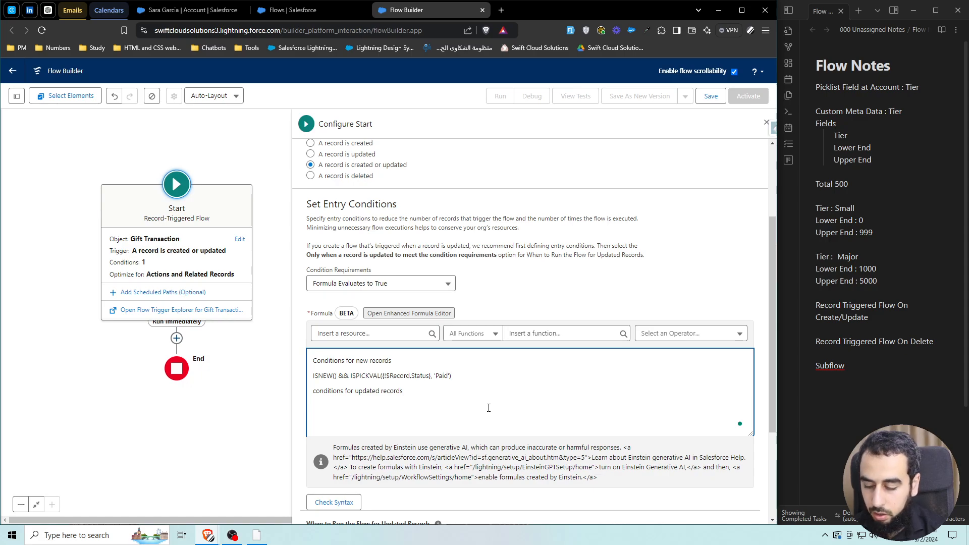
Step: Add && {!$Record.CurrentAmount} > 0 to the end of the new-record condition
{"action": "type", "text": " &&"}
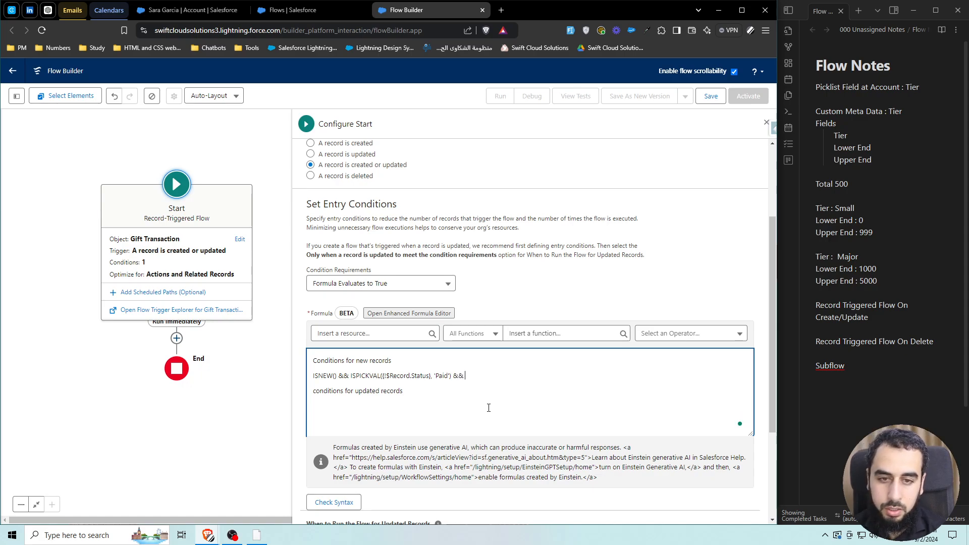
{"action": "left_click", "coordinate": [369, 334]}
{"action": "type", "text": "rec"}
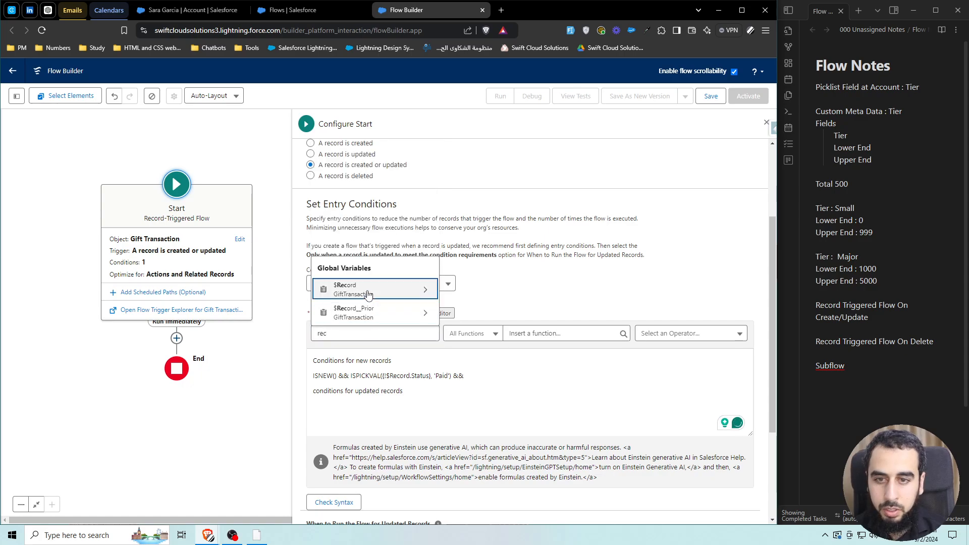
{"action": "left_click", "coordinate": [368, 295]}
{"action": "type", "text": "current"}
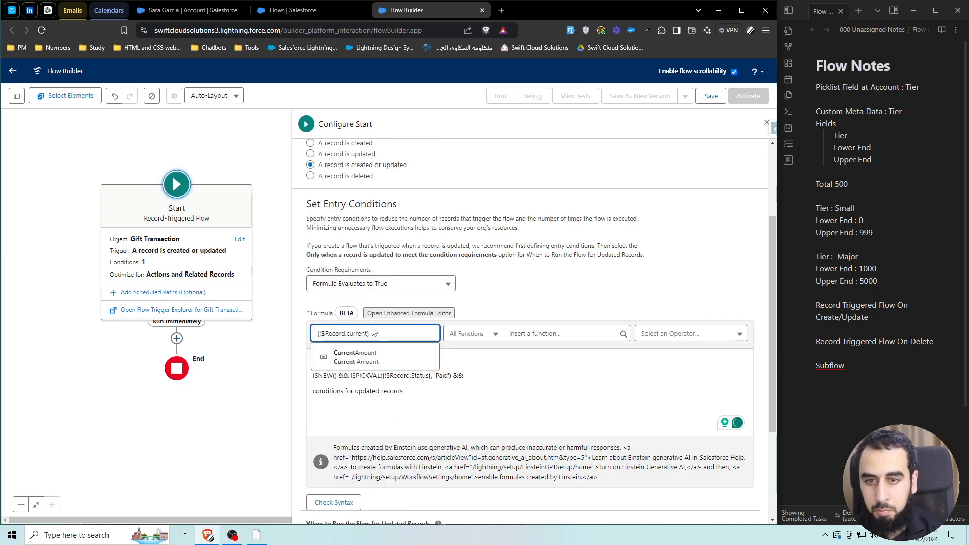
{"action": "left_click", "coordinate": [386, 358]}
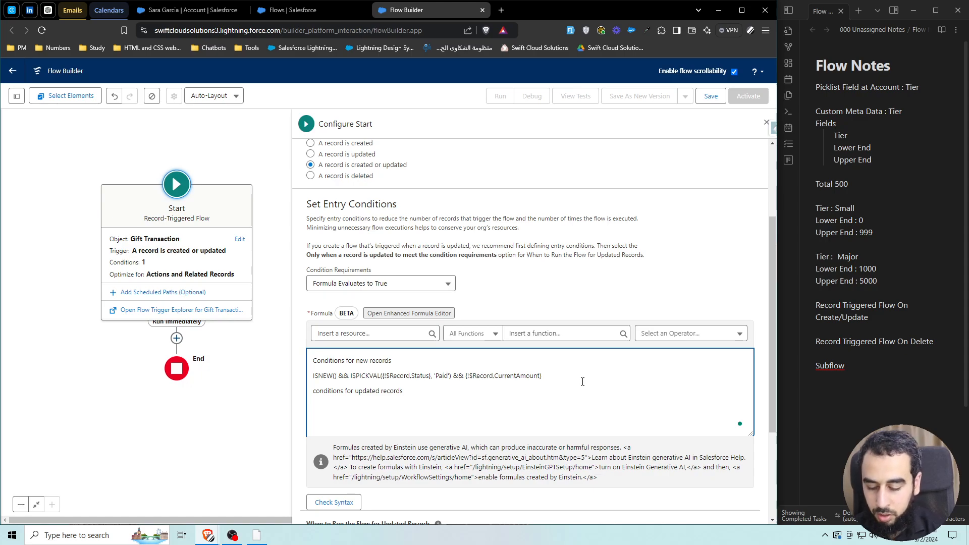
{"action": "type", "text": "> 0"}
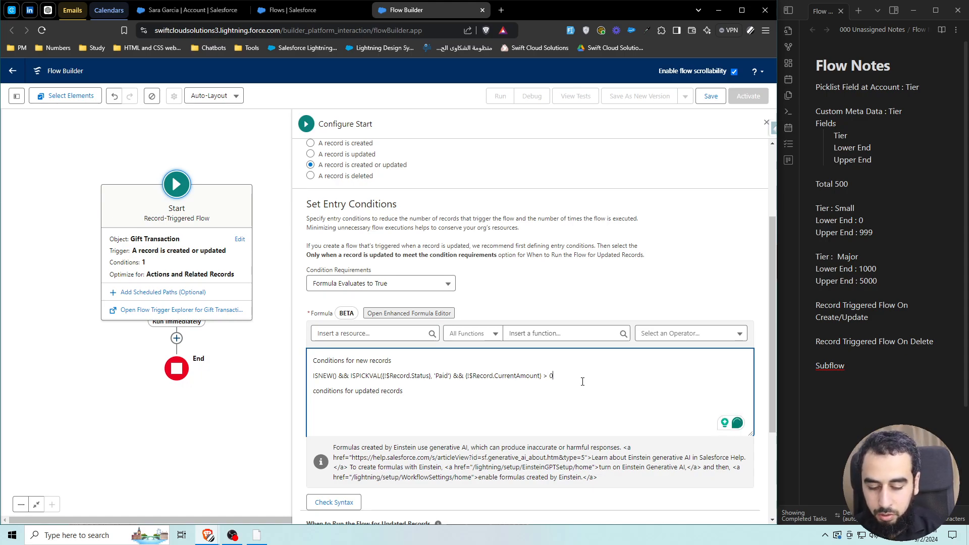
Step: Enclose the whole new-record condition in parentheses and put the || operator after it
{"action": "type", "text": "("}
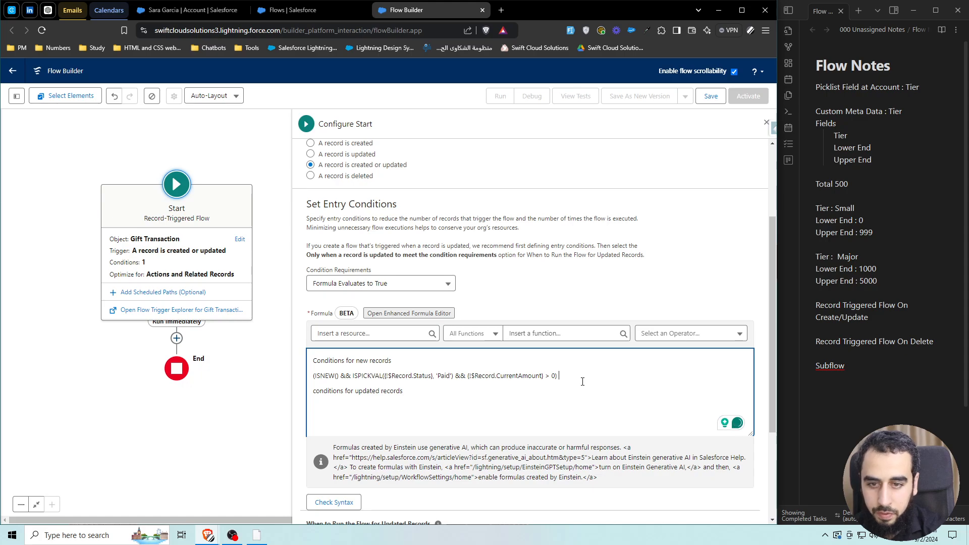
{"action": "type", "text": " ||"}
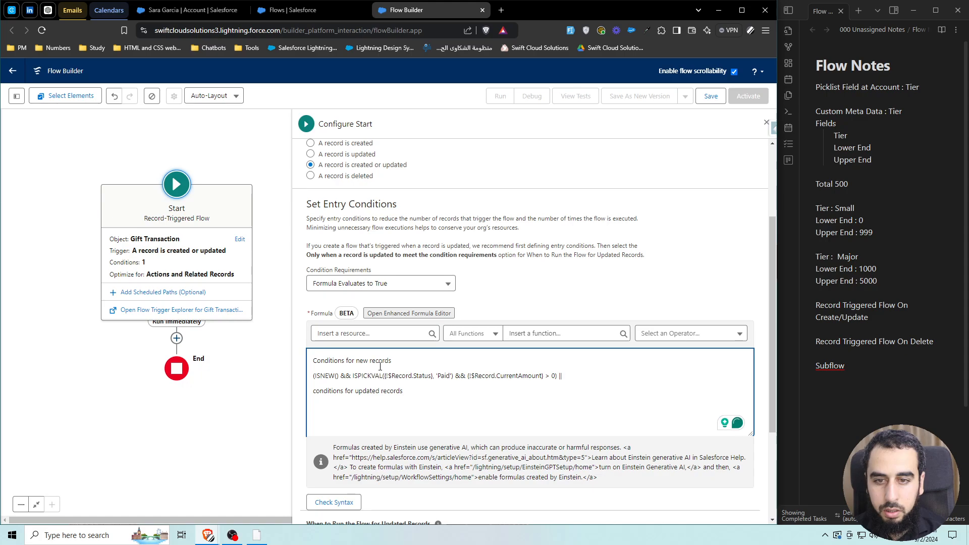
{"action": "key", "text": "Return"}
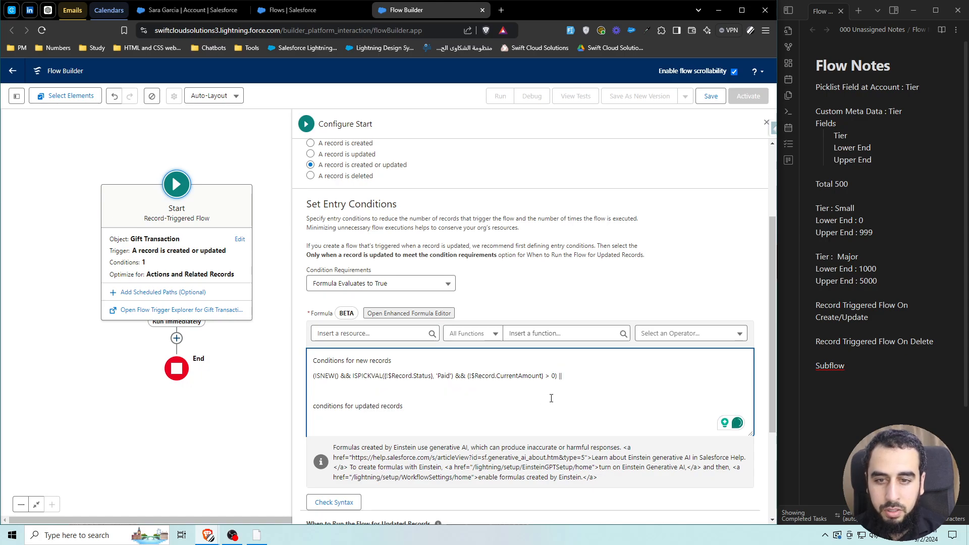
{"action": "key", "text": "BackSpace"}
{"action": "key", "text": "Down"}
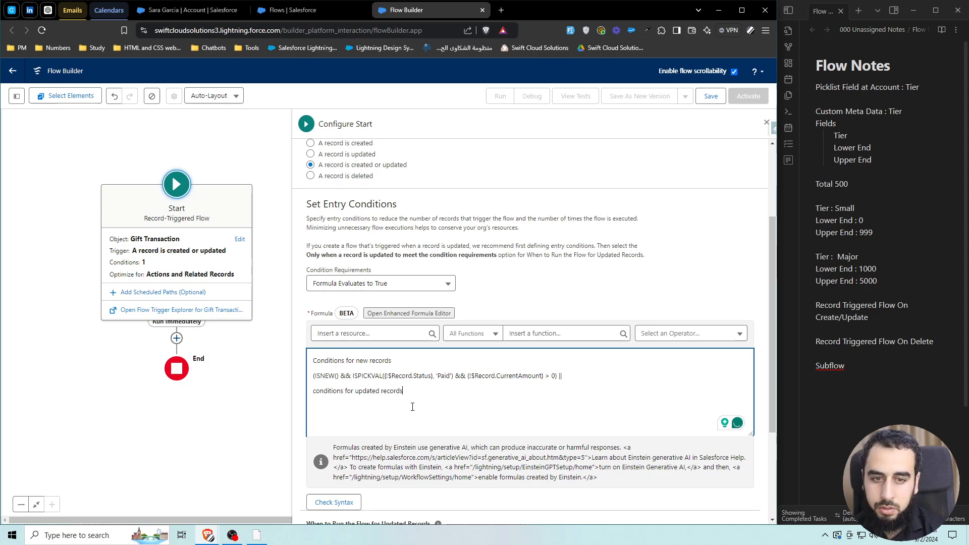
Step: Copy the ISPICKVAL 'Paid' status check onto a new line beneath "conditions for updated records"
{"action": "key", "text": "Return"}
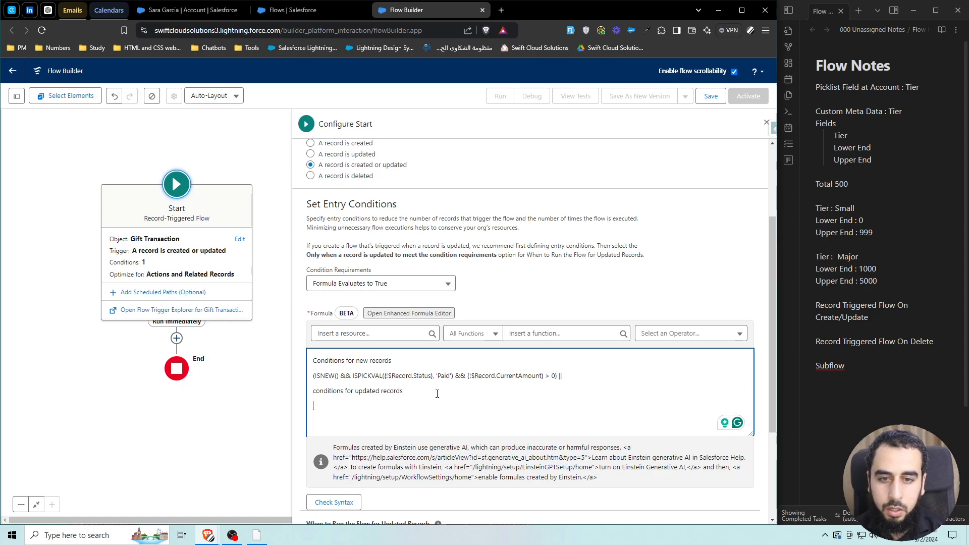
{"action": "left_click_drag", "start_coordinate": [455, 375], "coordinate": [353, 376]}
{"action": "key", "text": "ctrl+c"}
{"action": "left_click", "coordinate": [375, 415]}
{"action": "key", "text": "ctrl+v"}
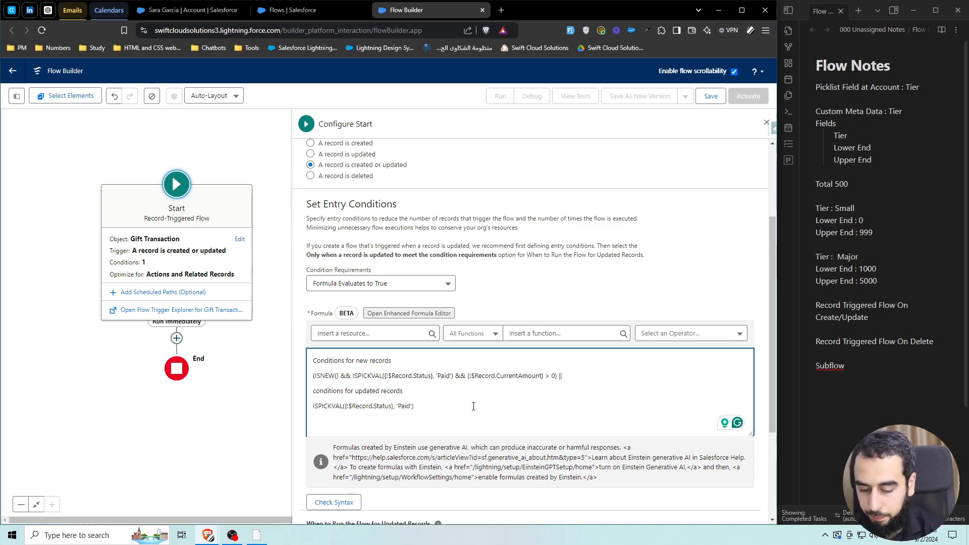
Step: Add && ISCHANGED to the updated-record condition, with {!$Record.Status} as its field argument
{"action": "type", "text": "&&"}
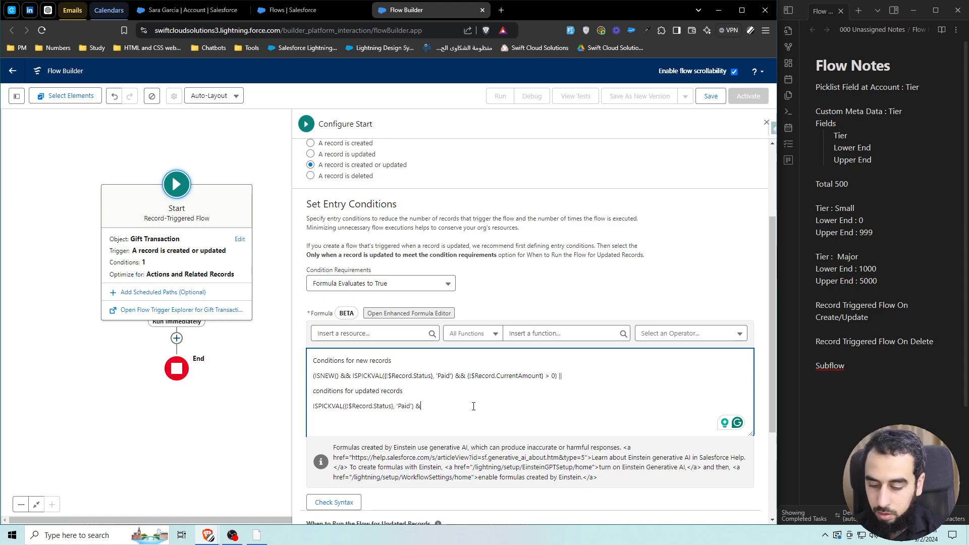
{"action": "left_click", "coordinate": [523, 335]}
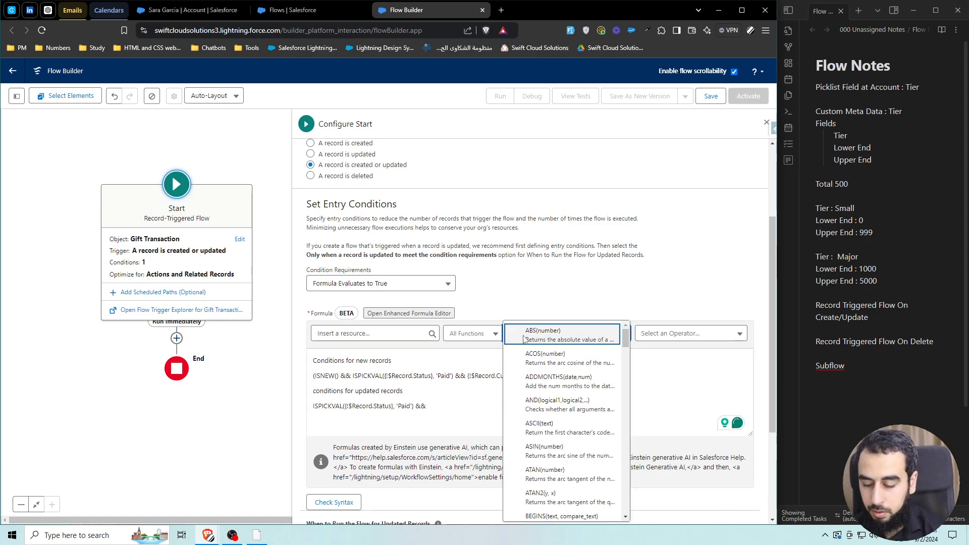
{"action": "type", "text": "ischa"}
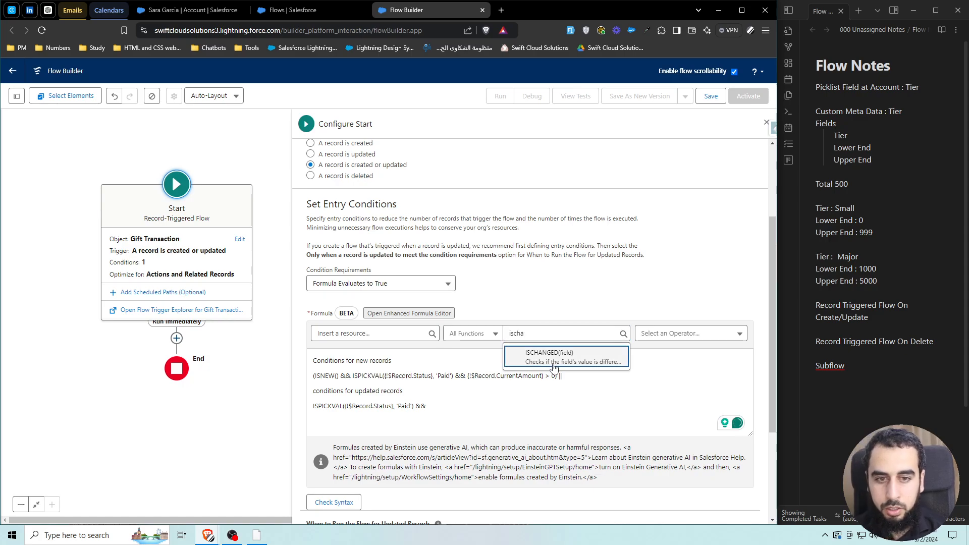
{"action": "left_click", "coordinate": [549, 359]}
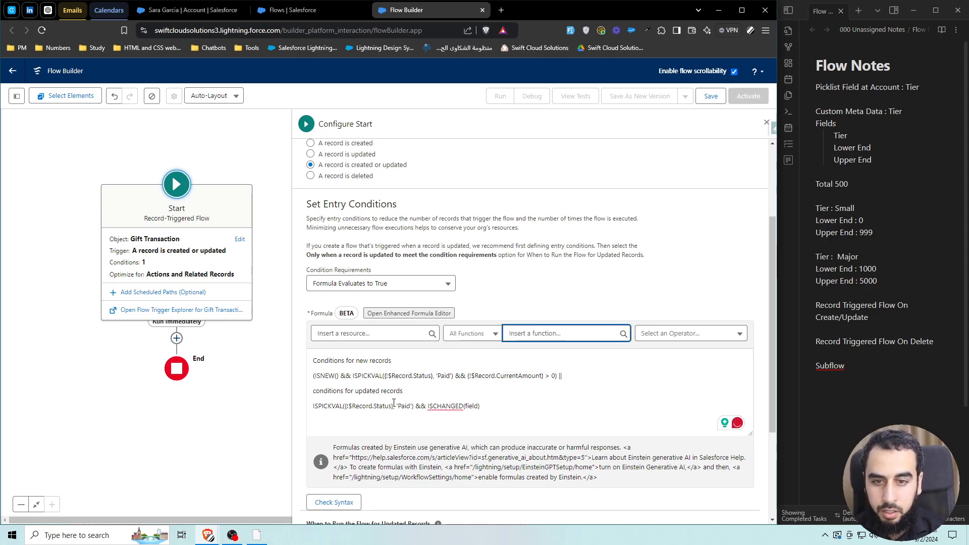
{"action": "left_click_drag", "start_coordinate": [393, 407], "coordinate": [345, 407]}
{"action": "key", "text": "ctrl+c"}
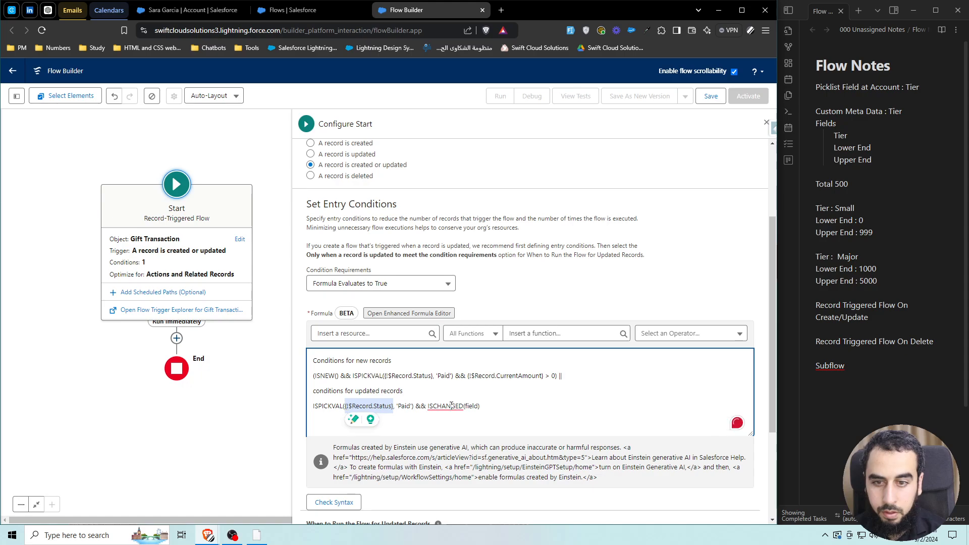
{"action": "double_click", "coordinate": [471, 406]}
{"action": "key", "text": "ctrl+v"}
{"action": "left_click", "coordinate": [532, 410]}
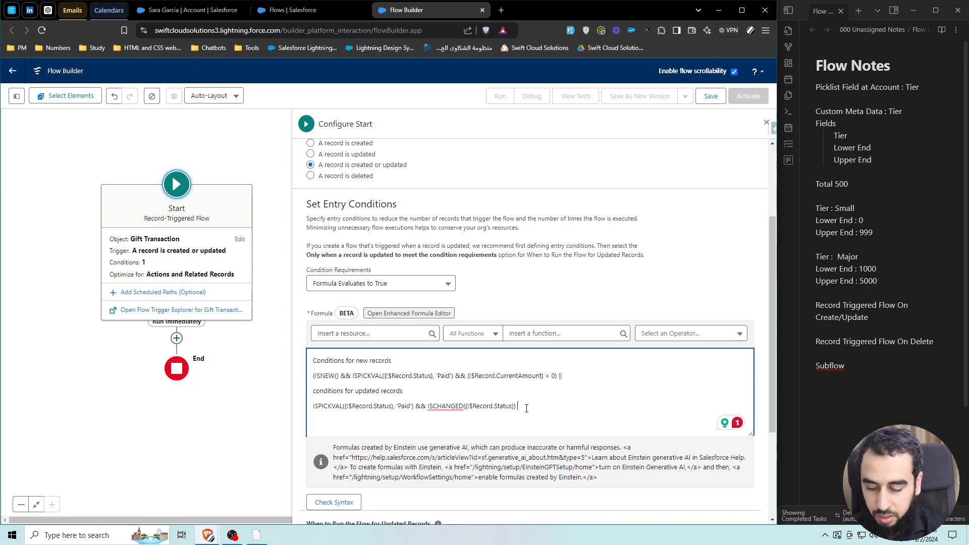
Step: Append && and a copy of the "{!$Record.CurrentAmount} > 0)" text to the updated-record condition, ending with || and a new line
{"action": "type", "text": "&&"}
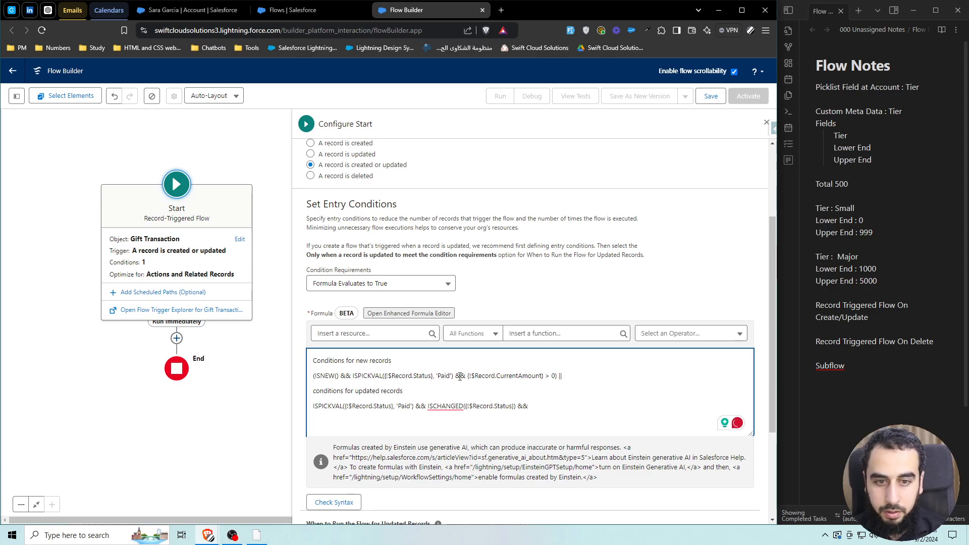
{"action": "left_click_drag", "start_coordinate": [468, 375], "coordinate": [558, 376]}
{"action": "key", "text": "ctrl+c"}
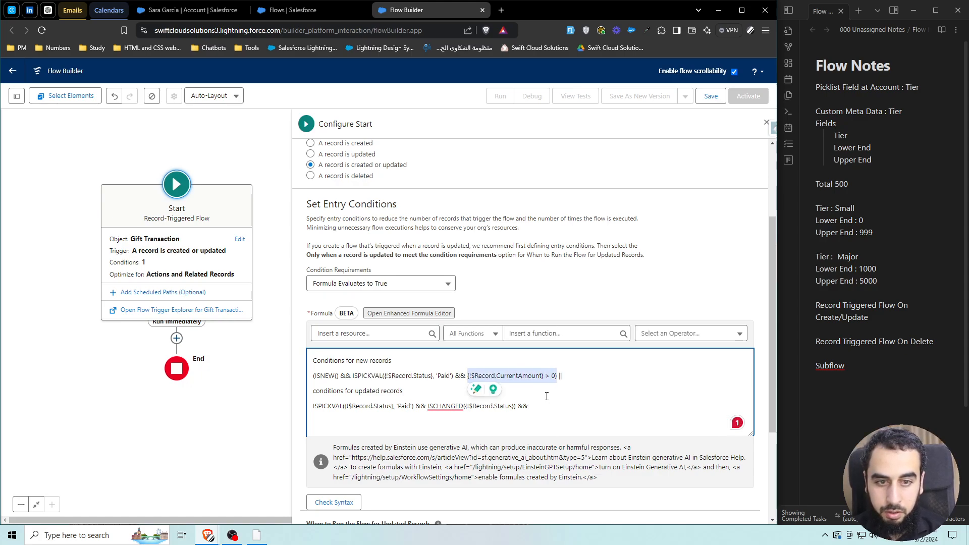
{"action": "left_click", "coordinate": [545, 406]}
{"action": "key", "text": "ctrl+v"}
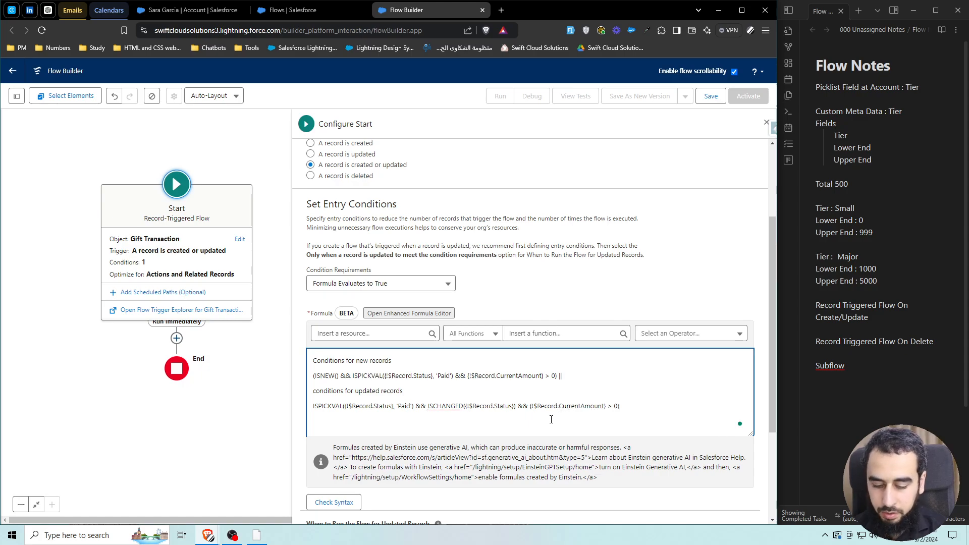
{"action": "type", "text": "||"}
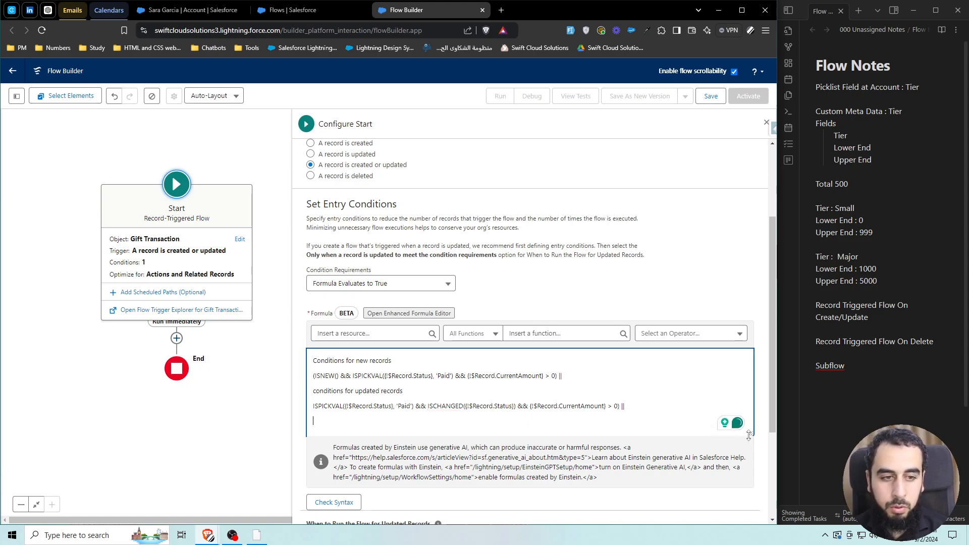
{"action": "key", "text": "Return"}
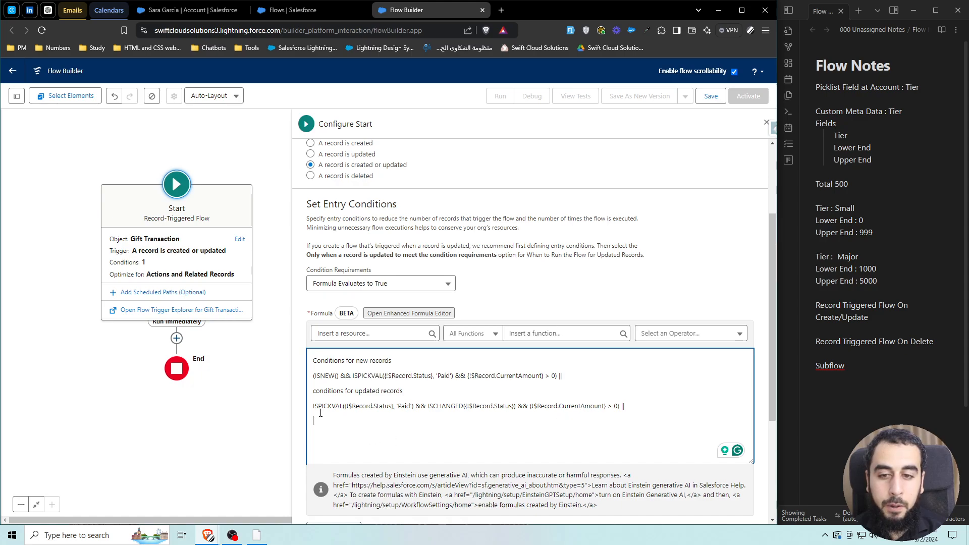
Step: Enclose the whole updated-record condition in parentheses, keeping the trailing || operator outside them
{"action": "key", "text": "Up"}
{"action": "type", "text": "("}
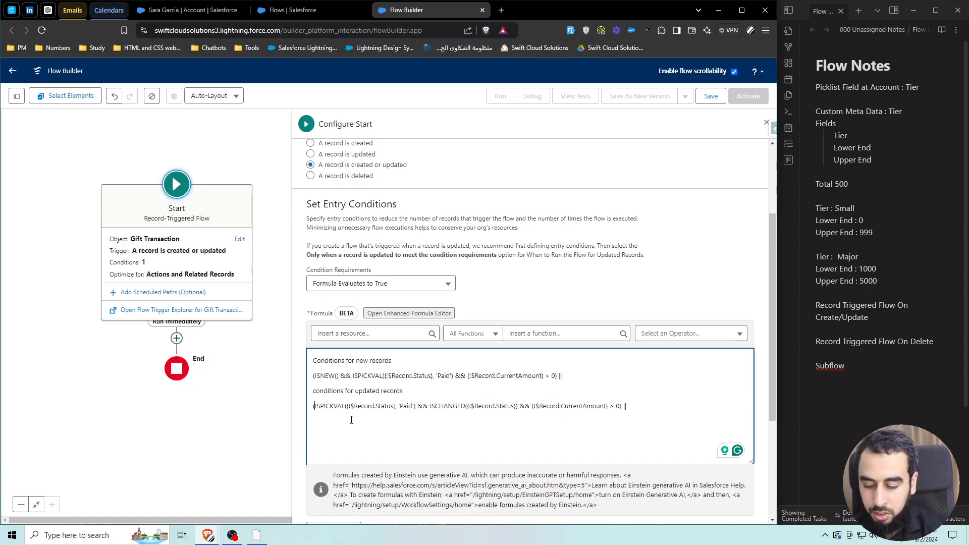
{"action": "left_click", "coordinate": [620, 409]}
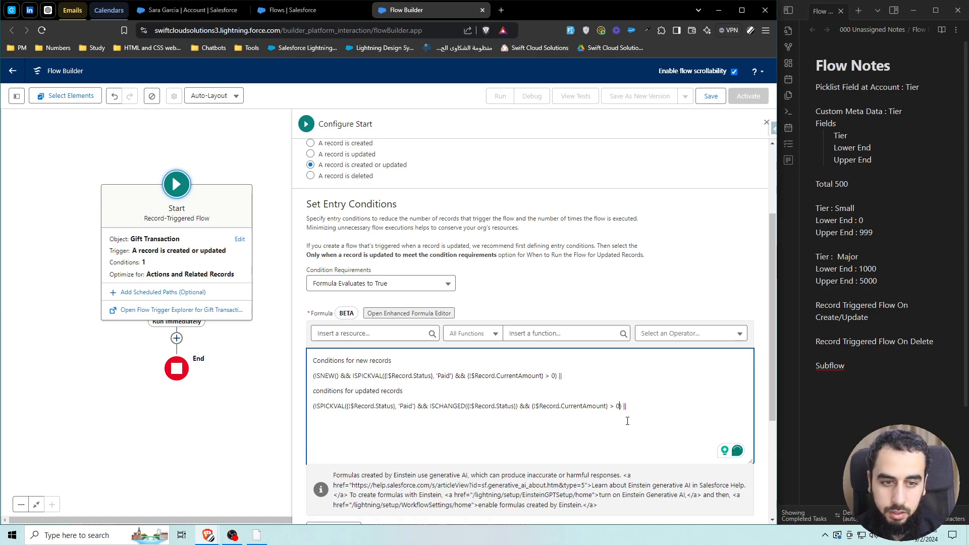
{"action": "type", "text": ")"}
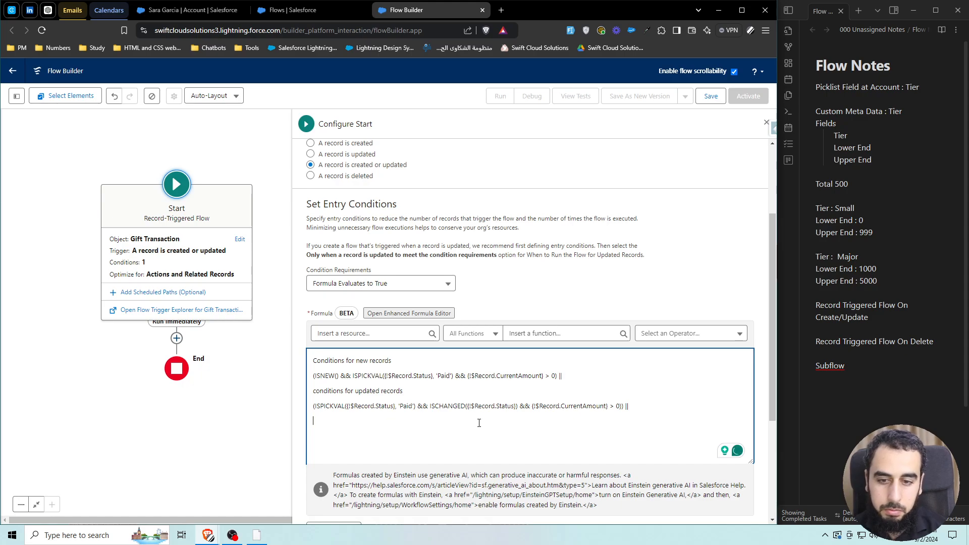
Step: Copy the ISPICKVAL 'Paid' status check onto a new last line of the formula and append &&
{"action": "left_click", "coordinate": [459, 423]}
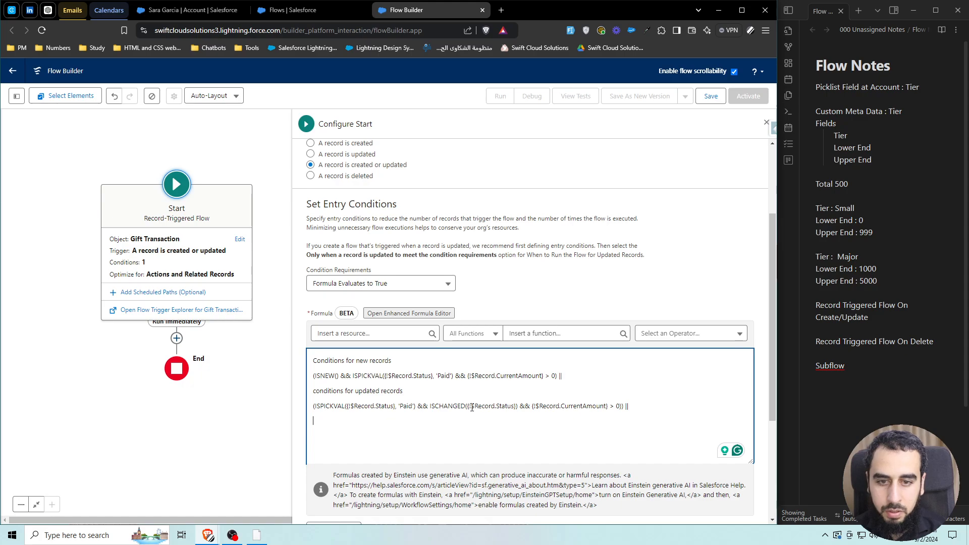
{"action": "left_click_drag", "start_coordinate": [415, 407], "coordinate": [314, 407]}
{"action": "key", "text": "ctrl+c"}
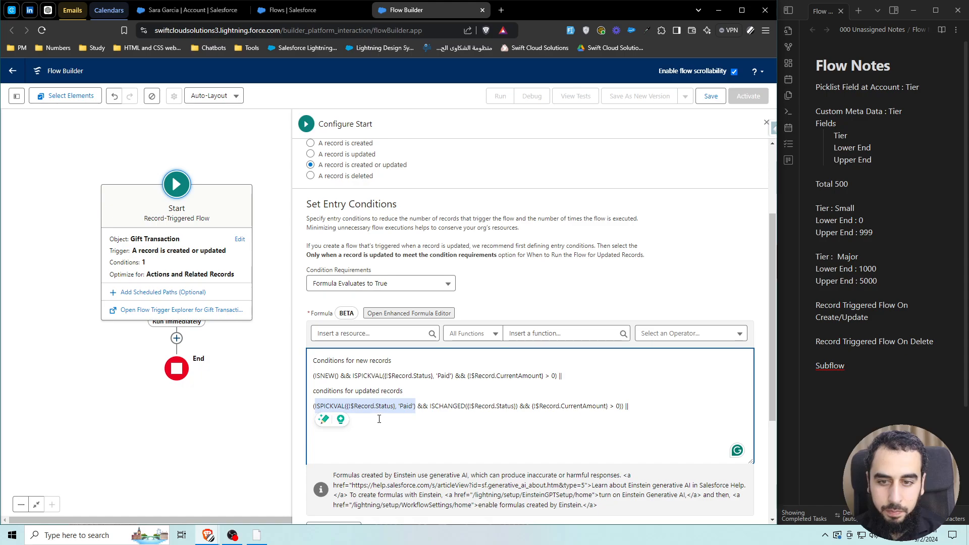
{"action": "left_click", "coordinate": [426, 428]}
{"action": "key", "text": "ctrl+v"}
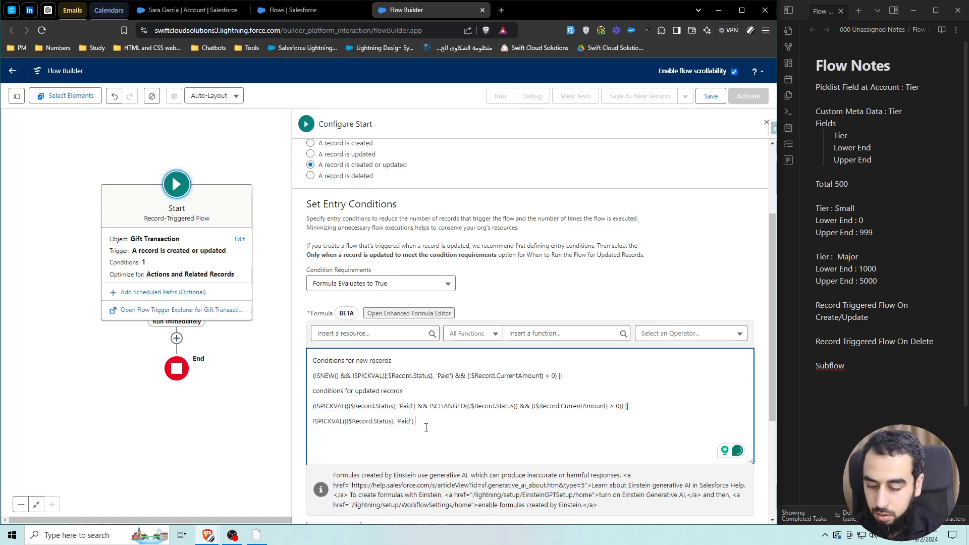
{"action": "type", "text": "&&"}
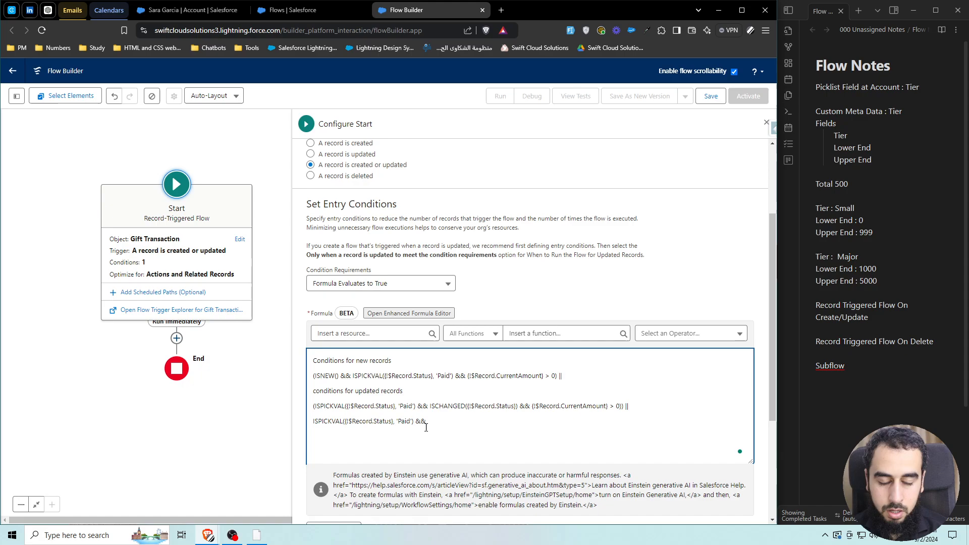
Step: Insert the {!$Record.CurrentAmount} resource after the && in the last line of the formula
{"action": "left_click", "coordinate": [380, 334]}
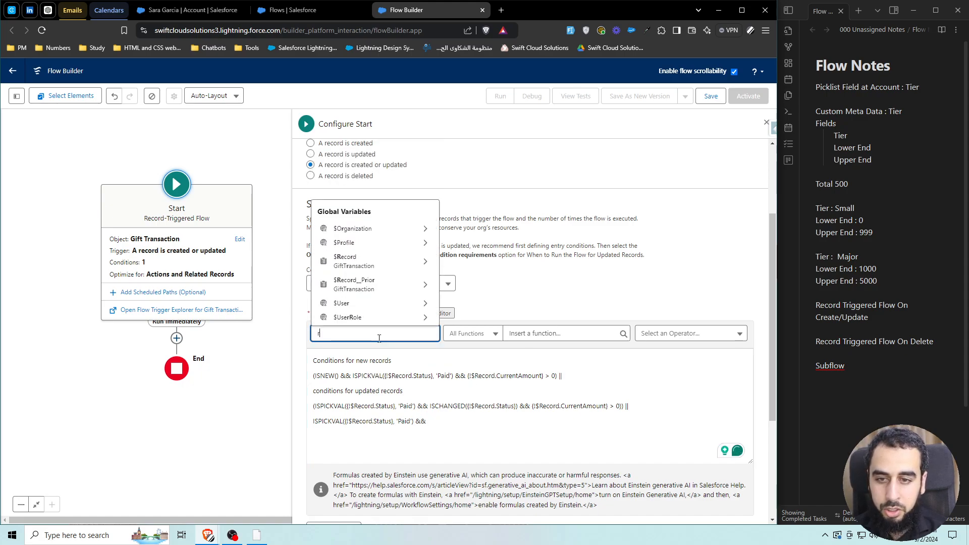
{"action": "type", "text": "rec"}
{"action": "left_click", "coordinate": [359, 295]}
{"action": "type", "text": "curr"}
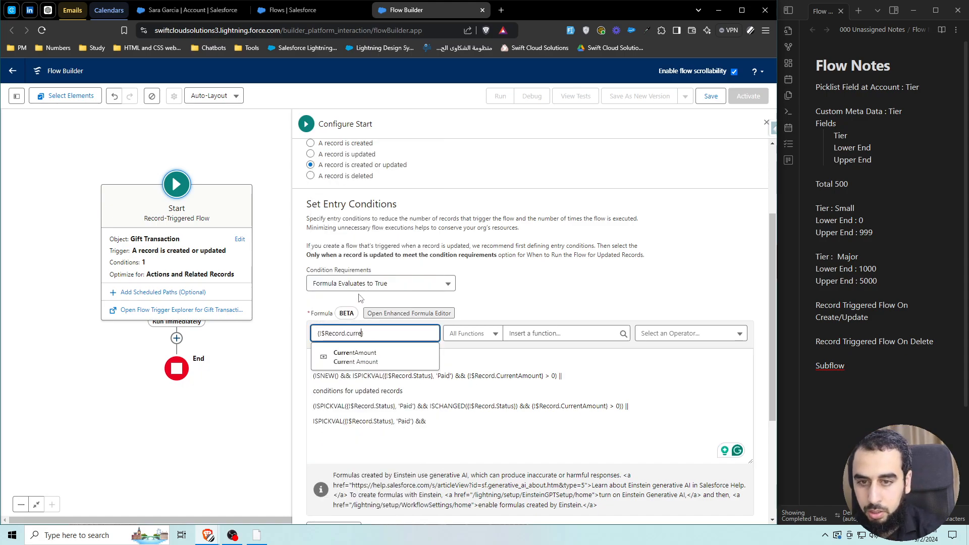
{"action": "left_click", "coordinate": [373, 348]}
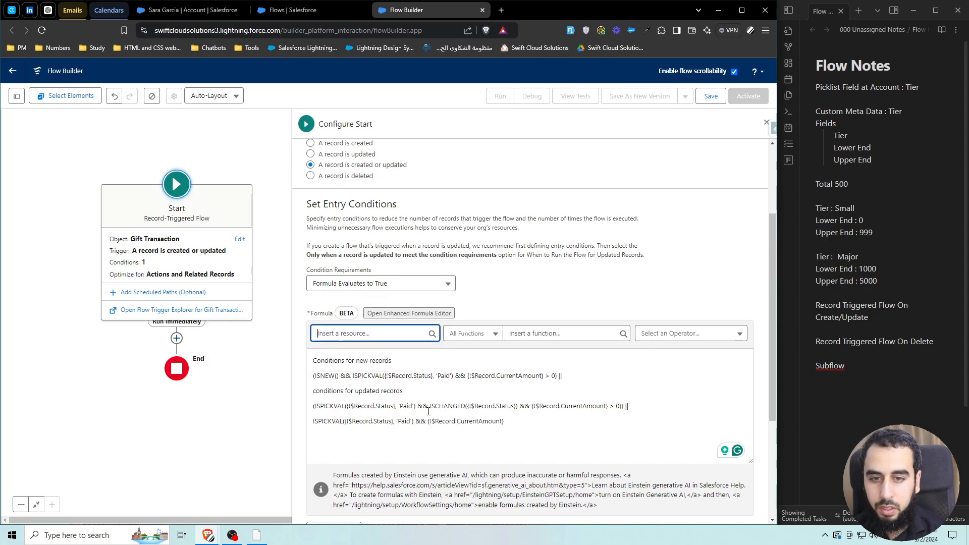
{"action": "left_click", "coordinate": [479, 428]}
Step: Insert the ISCHANGED function at the end of the last condition line
{"action": "left_click", "coordinate": [538, 329]}
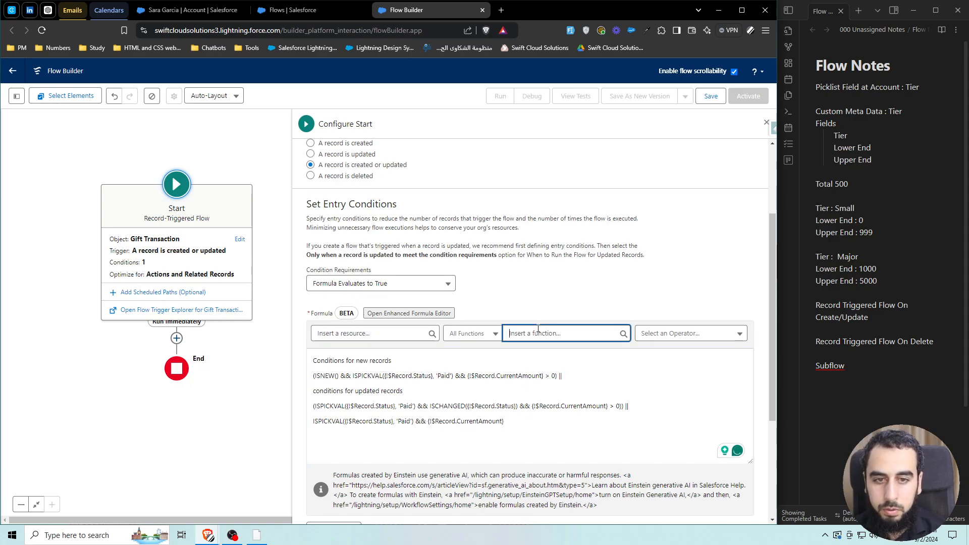
{"action": "type", "text": "ishc"}
{"action": "key", "text": "BackSpace"}
{"action": "key", "text": "BackSpace"}
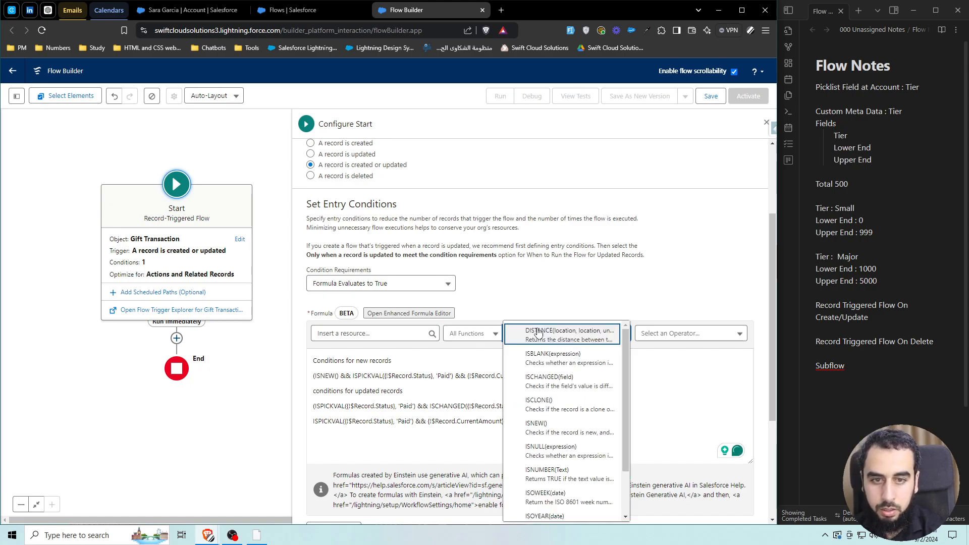
{"action": "type", "text": "c"}
{"action": "left_click", "coordinate": [555, 356]}
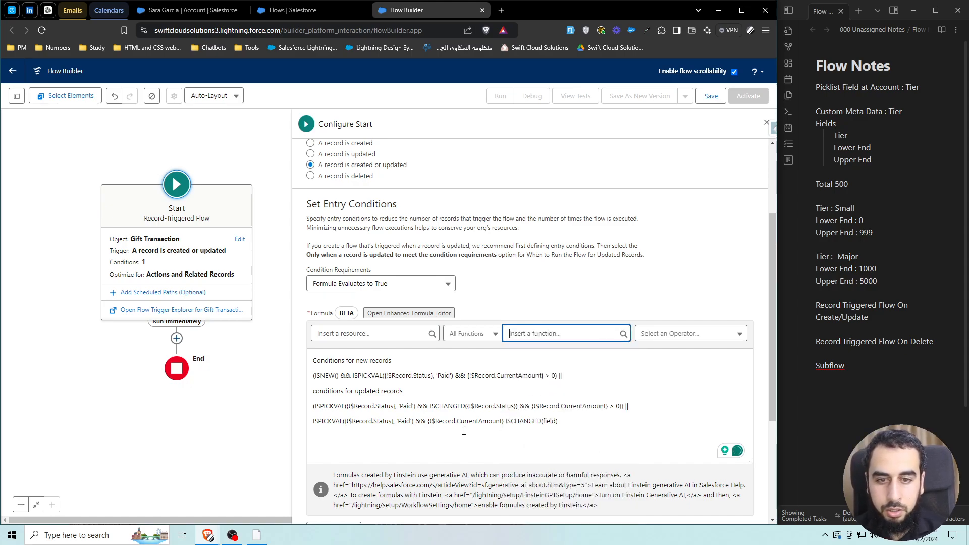
Step: Move {!$Record.CurrentAmount} into ISCHANGED as its field argument and enclose the whole last condition in parentheses
{"action": "left_click_drag", "start_coordinate": [501, 421], "coordinate": [428, 421]}
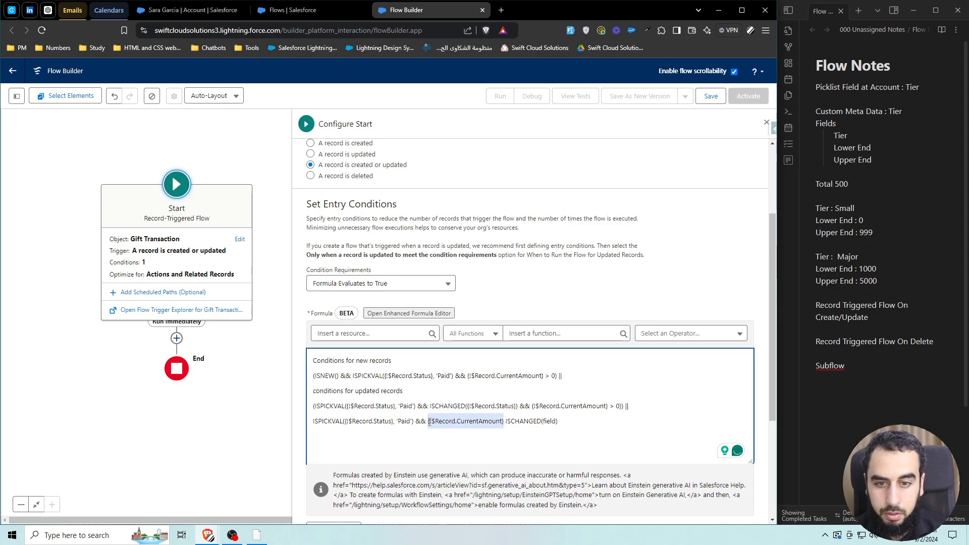
{"action": "key", "text": "BackSpace"}
{"action": "double_click", "coordinate": [473, 421]}
{"action": "key", "text": "ctrl+v"}
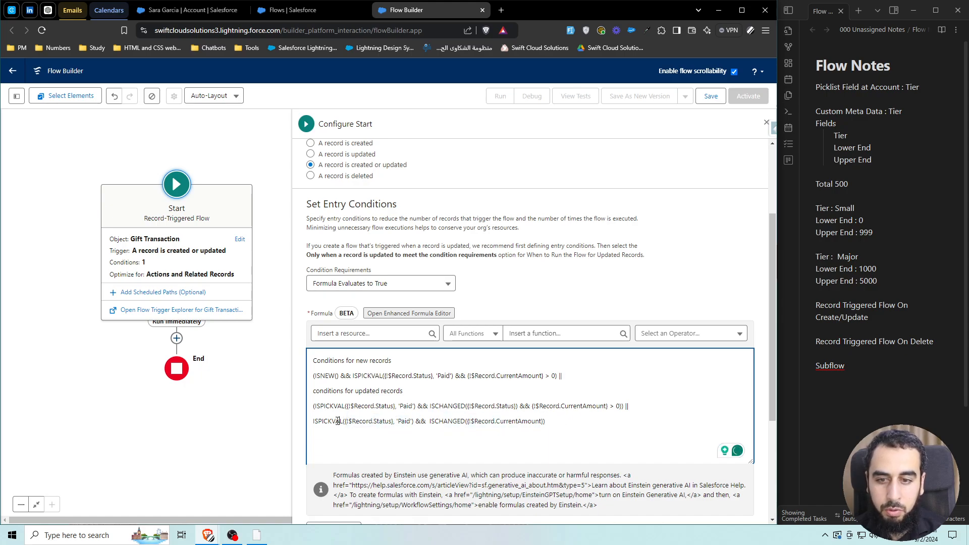
{"action": "type", "text": "("}
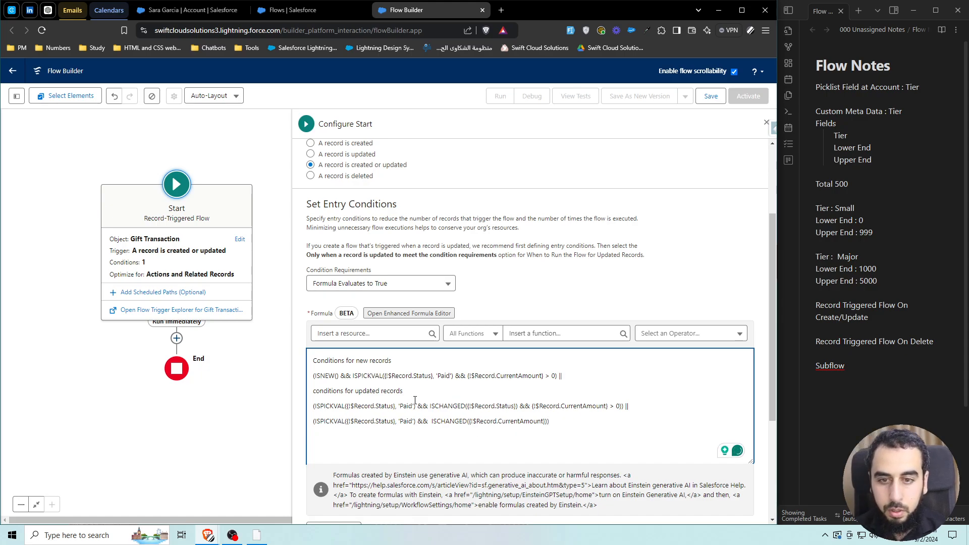
Step: Delete the heading lines "conditions for updated records" and "Conditions for new records" from the formula
{"action": "triple_click", "coordinate": [398, 392]}
{"action": "key", "text": "BackSpace"}
{"action": "triple_click", "coordinate": [368, 359]}
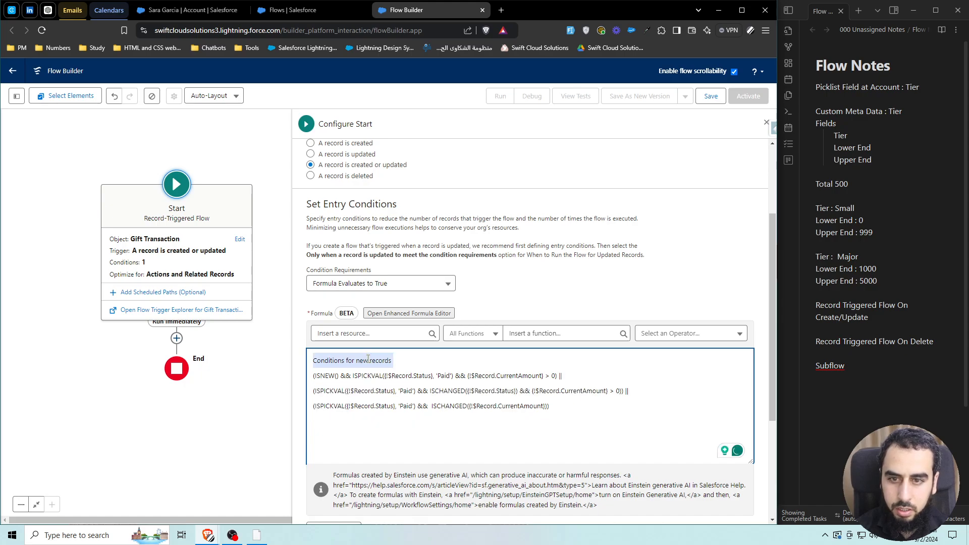
{"action": "key", "text": "BackSpace"}
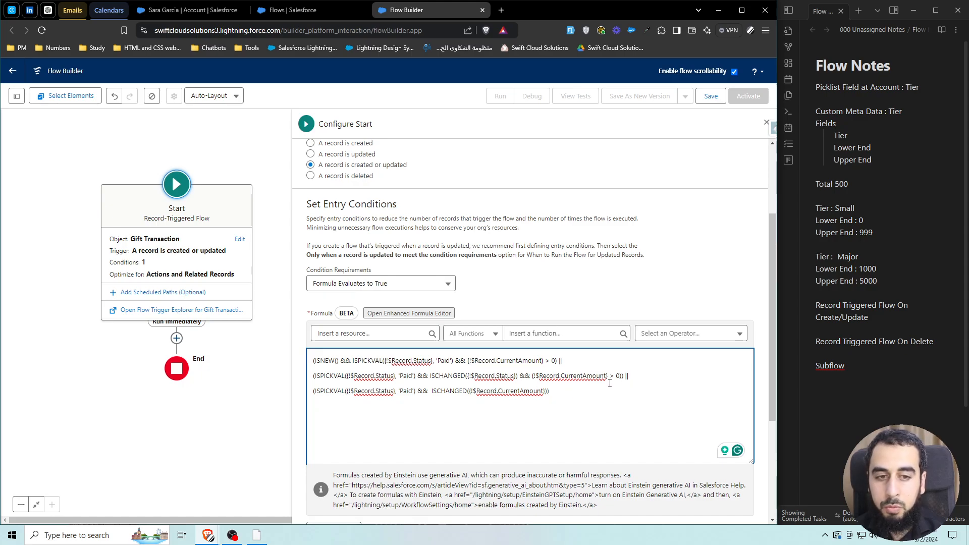
Step: Review the three conditions of the formula line by line: new record, changed status and changed current amount
{"action": "left_click", "coordinate": [542, 382]}
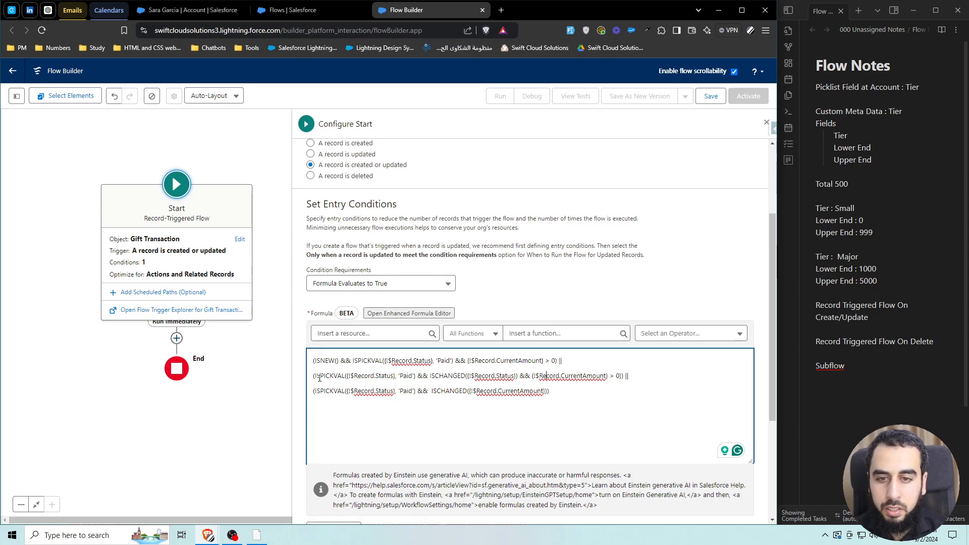
{"action": "left_click_drag", "start_coordinate": [325, 377], "coordinate": [388, 377]}
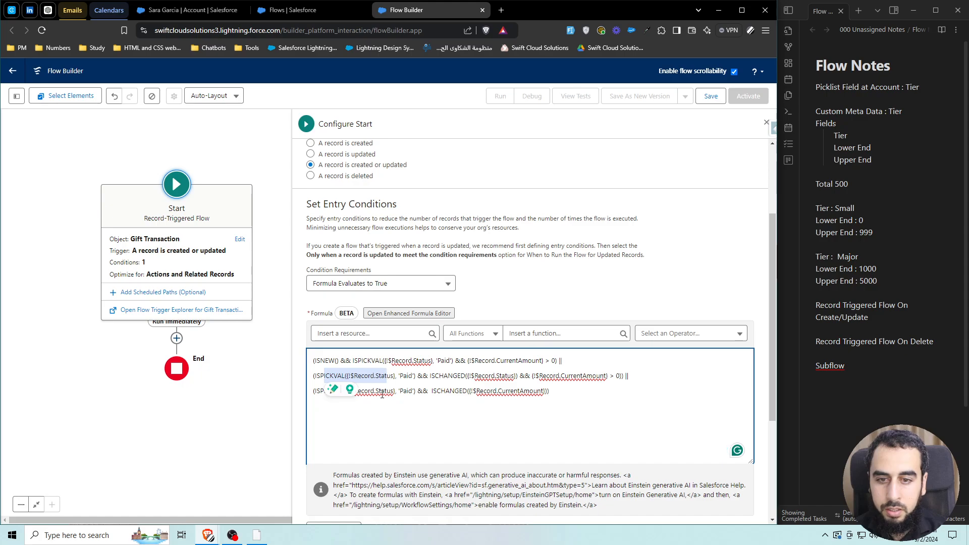
{"action": "left_click", "coordinate": [389, 390]}
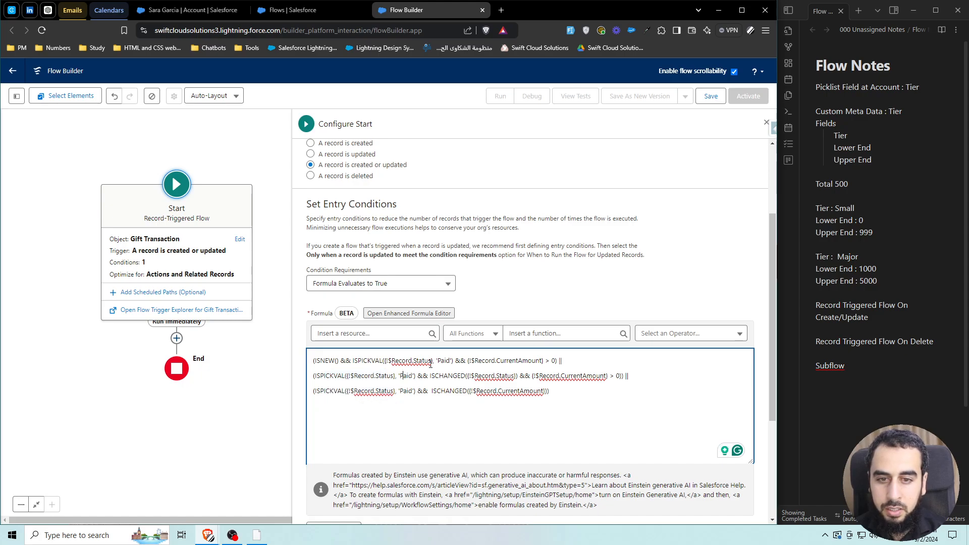
{"action": "left_click_drag", "start_coordinate": [367, 361], "coordinate": [447, 360]}
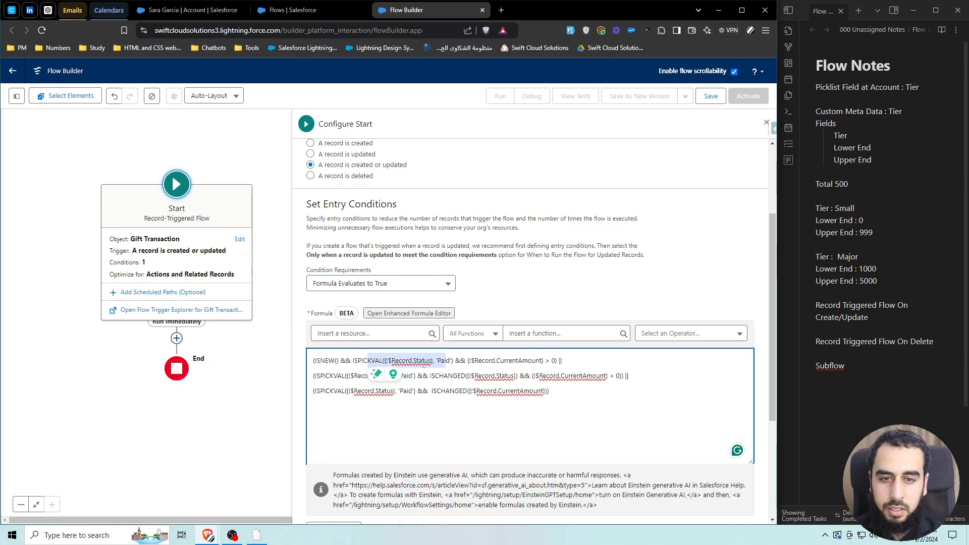
{"action": "left_click", "coordinate": [422, 361]}
{"action": "left_click", "coordinate": [412, 397]}
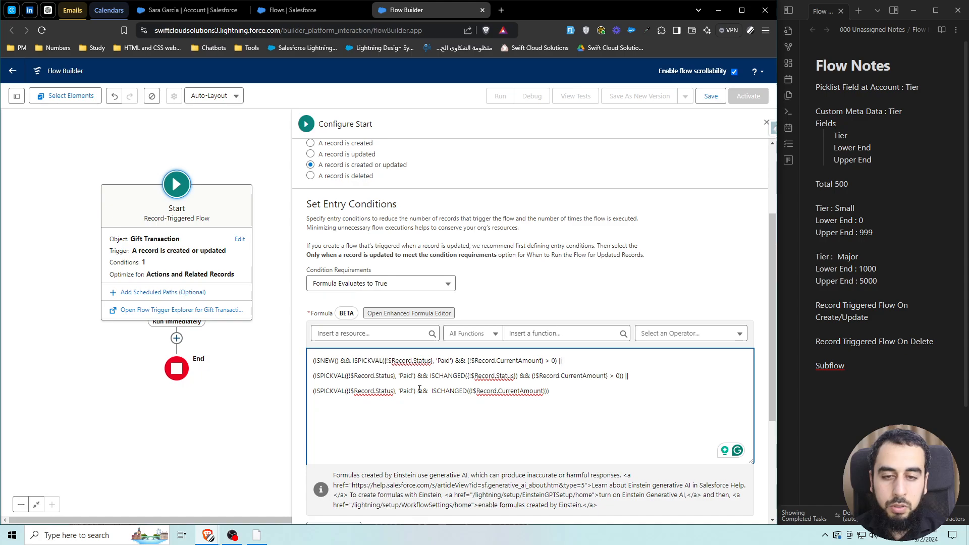
{"action": "left_click_drag", "start_coordinate": [571, 361], "coordinate": [311, 362]}
{"action": "left_click", "coordinate": [461, 376]}
{"action": "left_click_drag", "start_coordinate": [631, 377], "coordinate": [312, 377]}
{"action": "left_click", "coordinate": [463, 391]}
{"action": "left_click_drag", "start_coordinate": [576, 393], "coordinate": [314, 392]}
{"action": "left_click", "coordinate": [563, 390]}
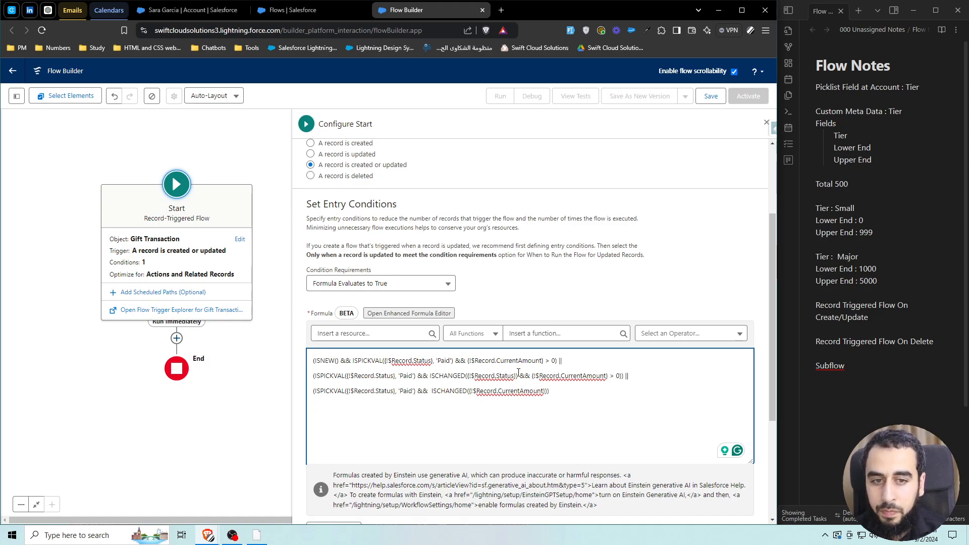
{"action": "left_click_drag", "start_coordinate": [313, 360], "coordinate": [565, 362]}
{"action": "left_click_drag", "start_coordinate": [629, 376], "coordinate": [313, 376]}
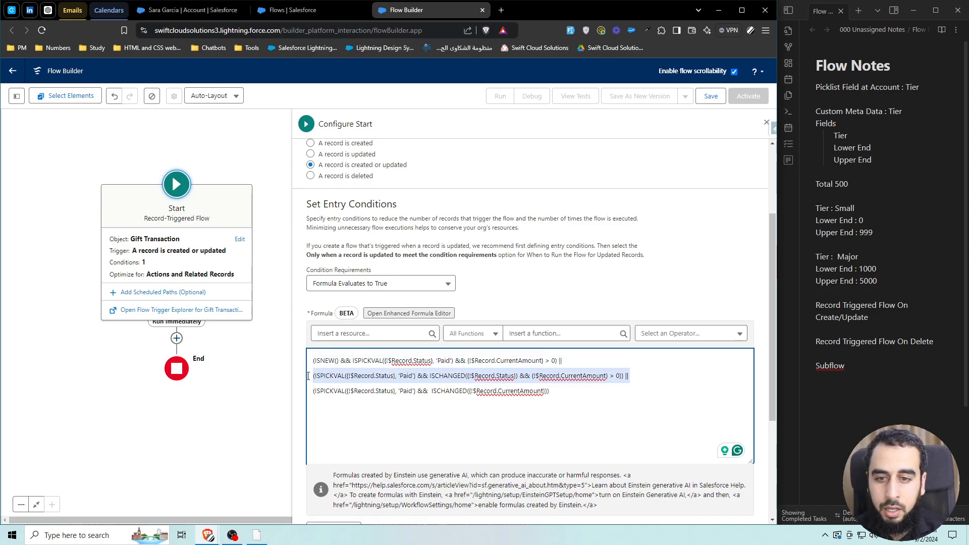
{"action": "left_click", "coordinate": [390, 392]}
Step: Check the formula's syntax and examine the parentheses around the last condition
{"action": "scroll", "coordinate": [419, 394], "scroll_direction": "down", "scroll_amount": 1}
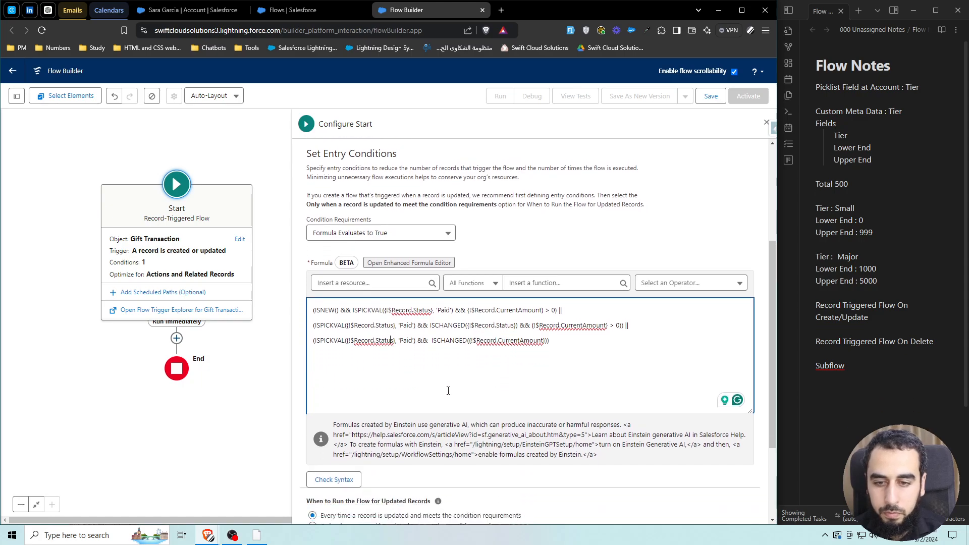
{"action": "left_click", "coordinate": [346, 480]}
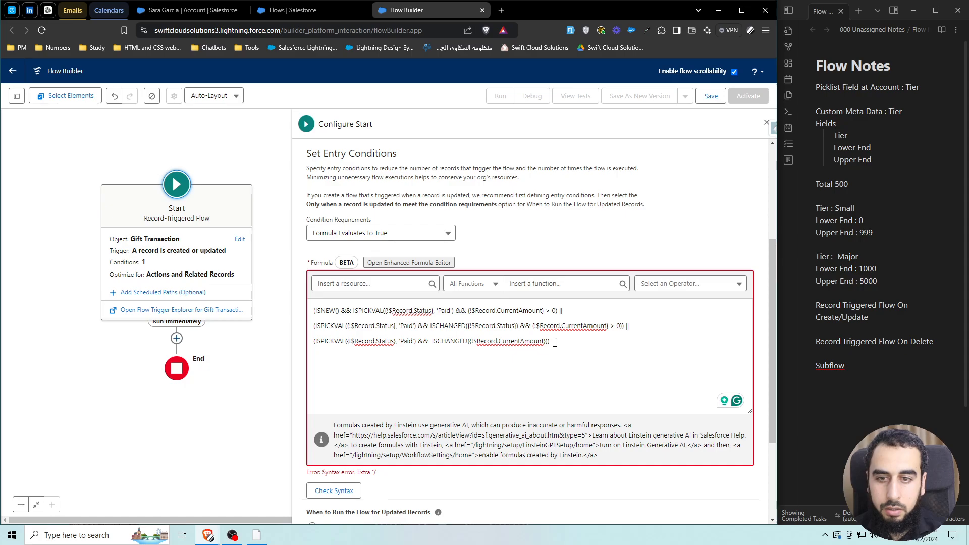
{"action": "left_click_drag", "start_coordinate": [418, 342], "coordinate": [315, 342]}
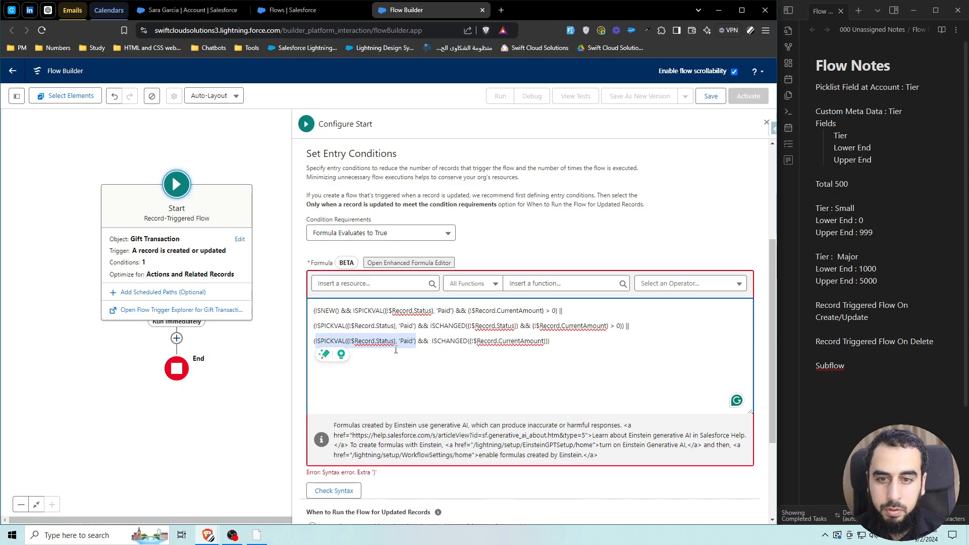
{"action": "left_click", "coordinate": [469, 342]}
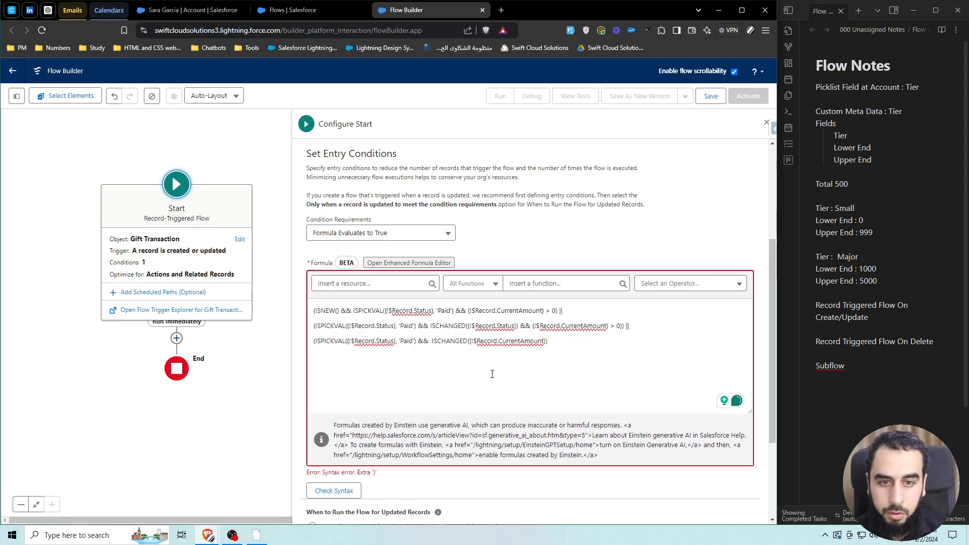
{"action": "left_click", "coordinate": [572, 341]}
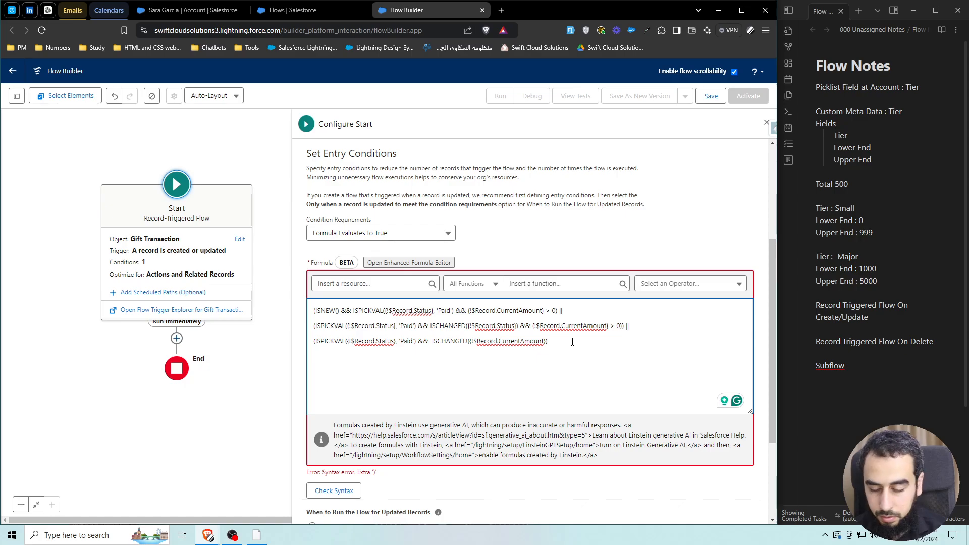
{"action": "type", "text": ")"}
Step: Test the formula's syntax with the changed-amount condition and its preceding || deleted, and undo that deletion
{"action": "left_click_drag", "start_coordinate": [595, 337], "coordinate": [626, 327]}
{"action": "key", "text": "BackSpace"}
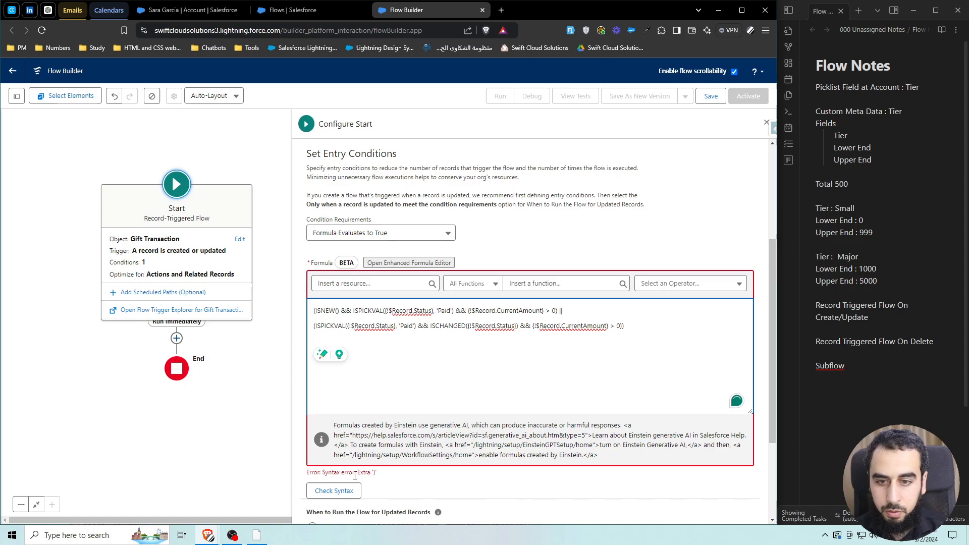
{"action": "left_click", "coordinate": [333, 490]}
{"action": "left_click", "coordinate": [646, 327]}
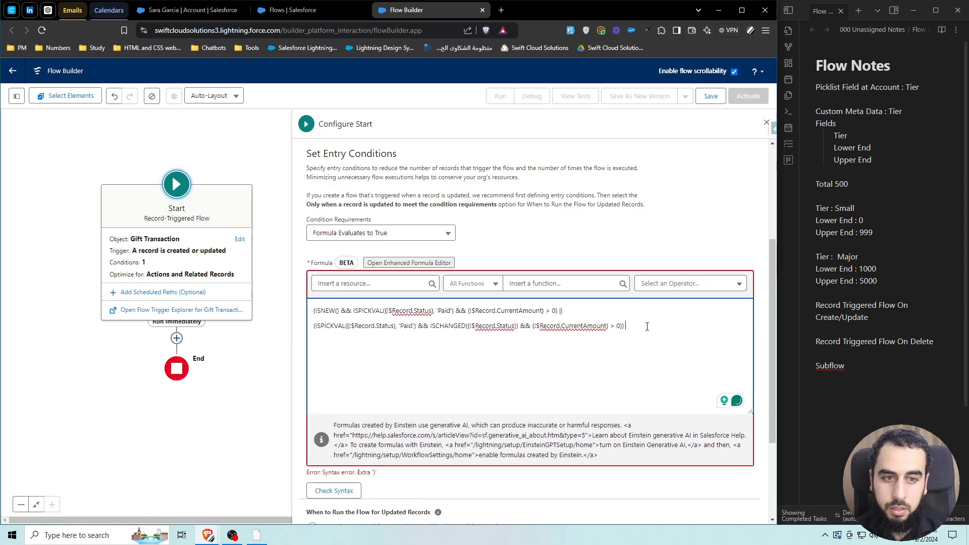
{"action": "key", "text": "ctrl+z"}
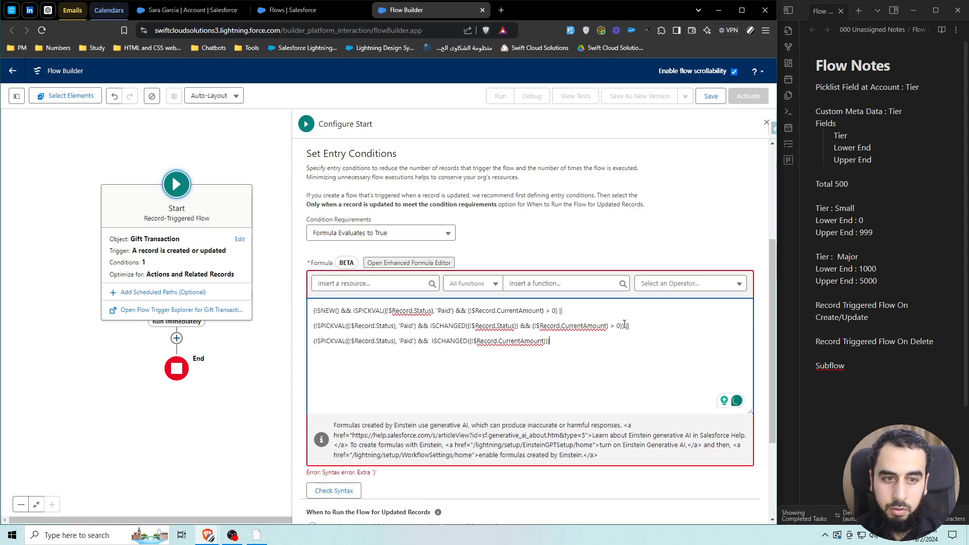
Step: Test the formula's syntax with the changed-status condition deleted, and undo that deletion
{"action": "left_click_drag", "start_coordinate": [636, 329], "coordinate": [571, 321]}
{"action": "key", "text": "BackSpace"}
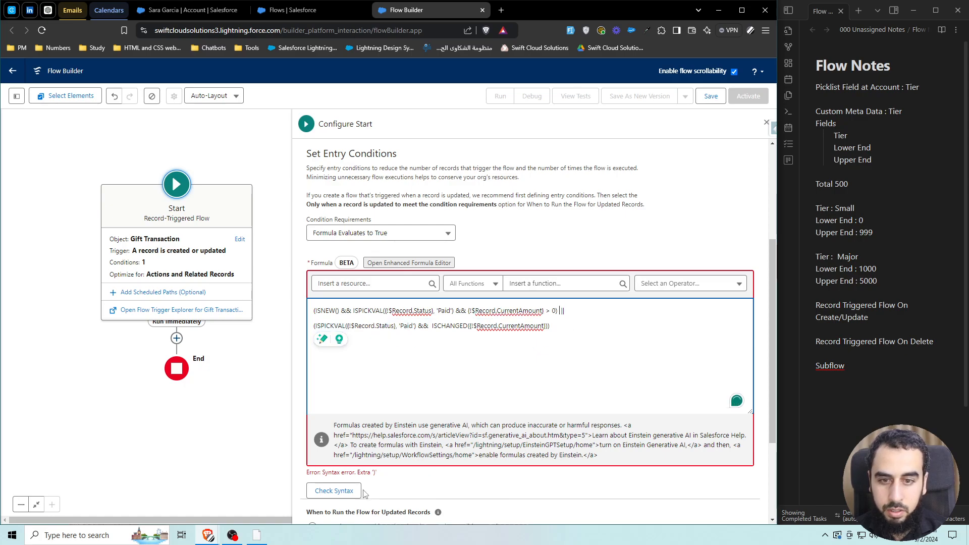
{"action": "left_click", "coordinate": [349, 491]}
{"action": "left_click", "coordinate": [511, 371]}
{"action": "key", "text": "ctrl+z"}
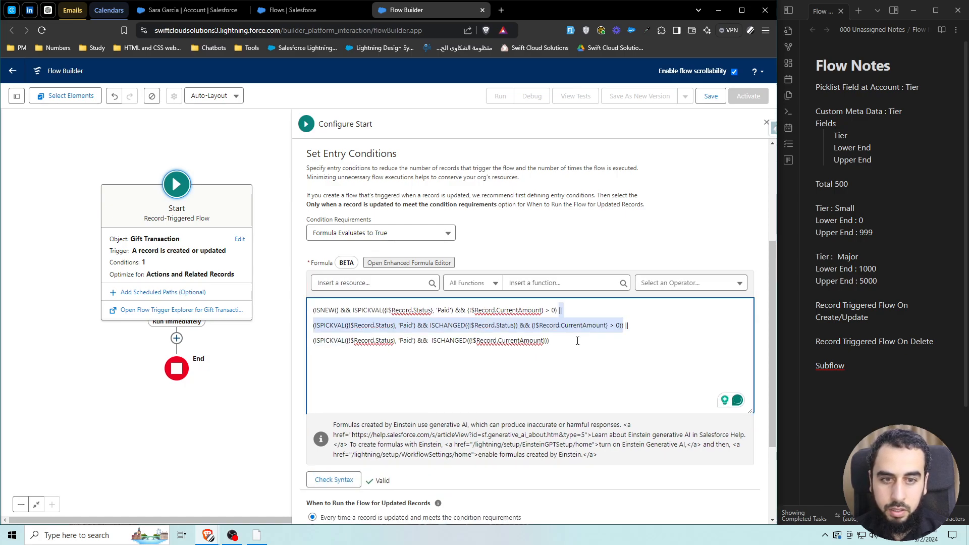
Step: Remove the extra closing parenthesis after the changed-status condition and check the formula's syntax
{"action": "left_click", "coordinate": [571, 331]}
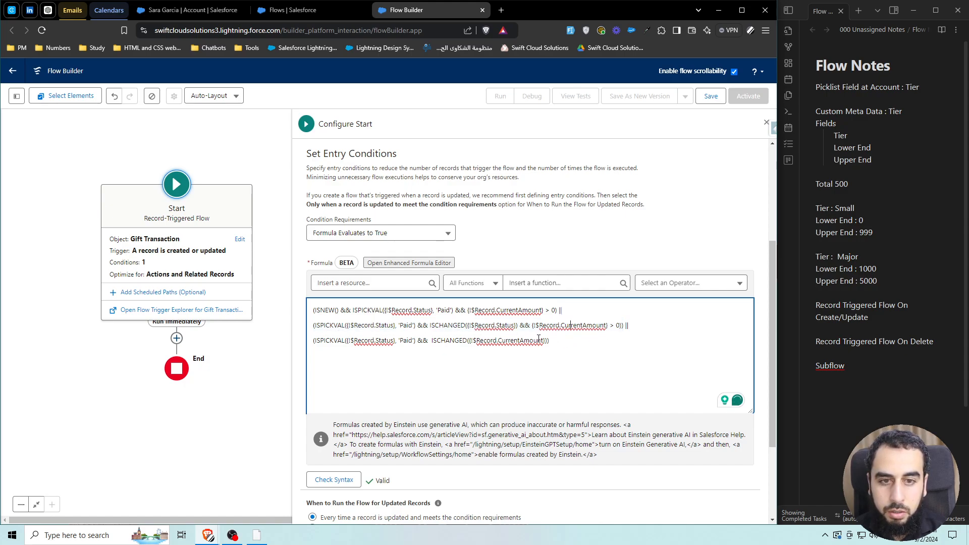
{"action": "left_click_drag", "start_coordinate": [315, 327], "coordinate": [381, 325]}
{"action": "left_click", "coordinate": [347, 325]}
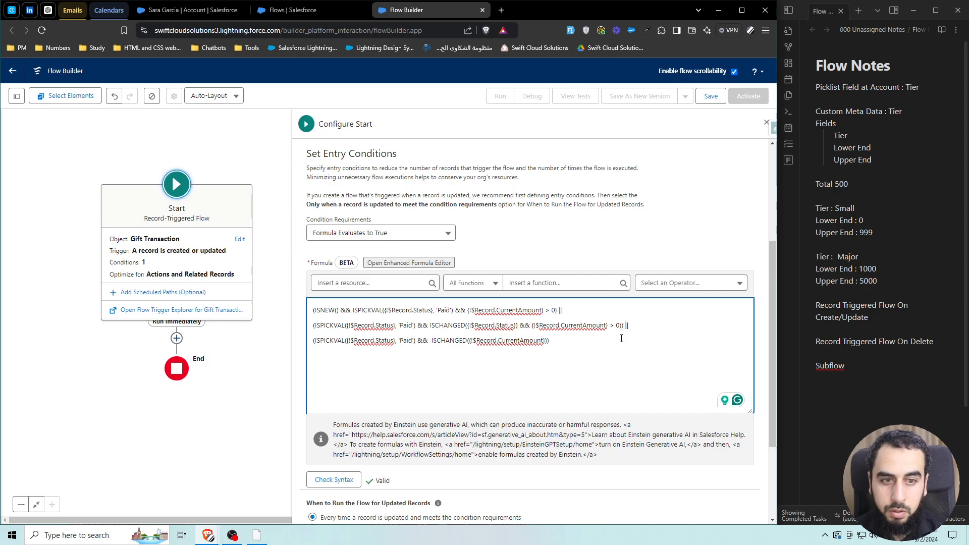
{"action": "left_click", "coordinate": [325, 479]}
{"action": "left_click", "coordinate": [563, 362]}
Step: Examine the run option for updated records together with the formula's ISCHANGED conditions
{"action": "scroll", "coordinate": [564, 363], "scroll_direction": "down", "scroll_amount": 1}
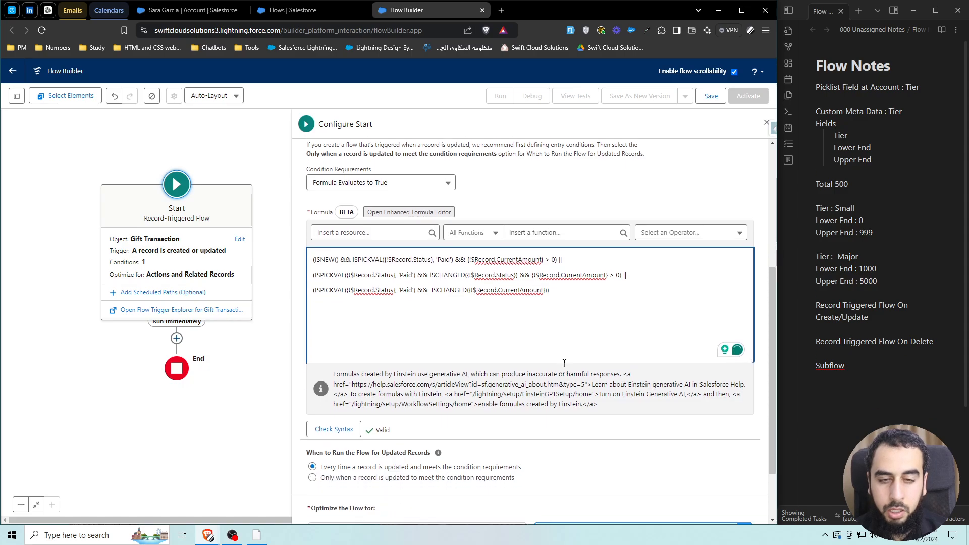
{"action": "scroll", "coordinate": [566, 382], "scroll_direction": "down", "scroll_amount": 2}
{"action": "scroll", "coordinate": [546, 379], "scroll_direction": "up", "scroll_amount": 2}
{"action": "scroll", "coordinate": [546, 380], "scroll_direction": "down", "scroll_amount": 1}
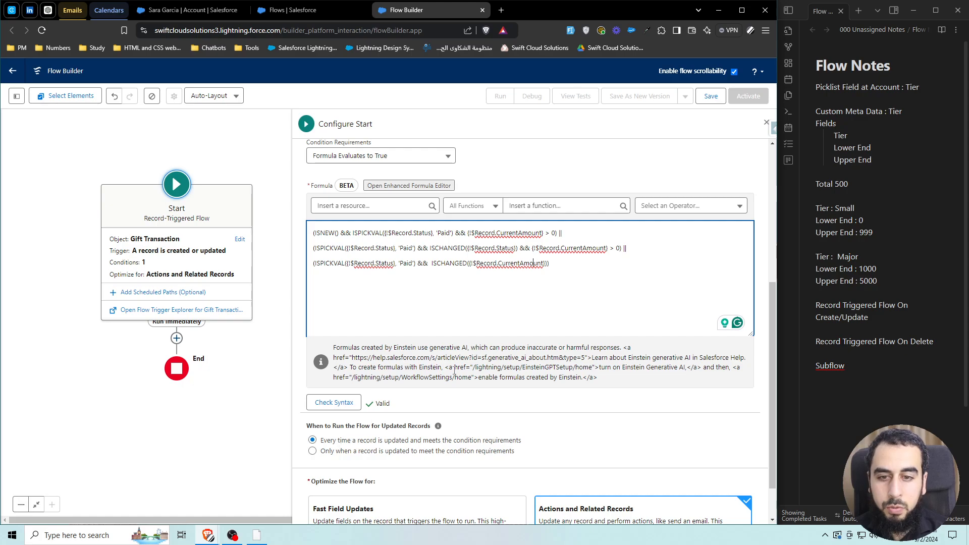
{"action": "scroll", "coordinate": [499, 328], "scroll_direction": "up", "scroll_amount": 1}
{"action": "double_click", "coordinate": [435, 298]}
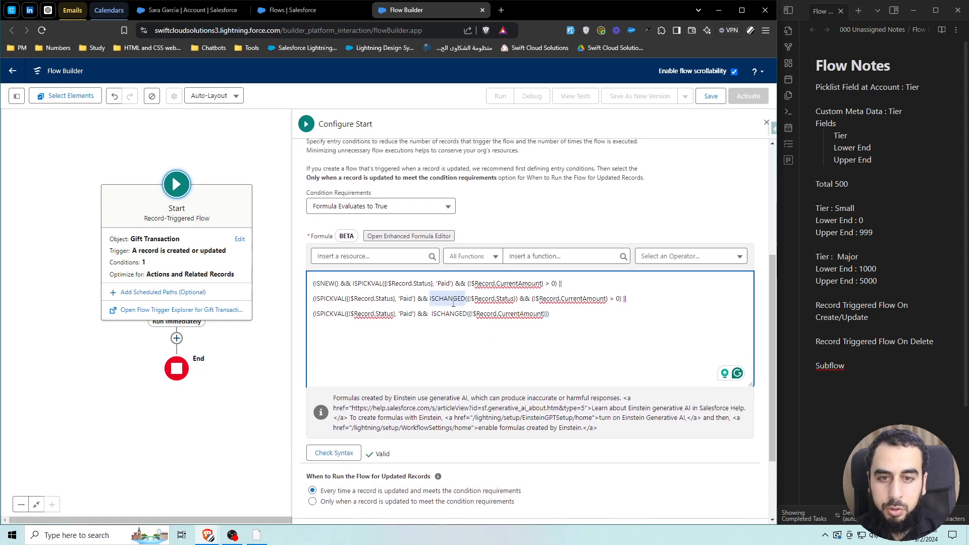
{"action": "left_click", "coordinate": [329, 493]}
{"action": "left_click_drag", "start_coordinate": [328, 491], "coordinate": [357, 493]}
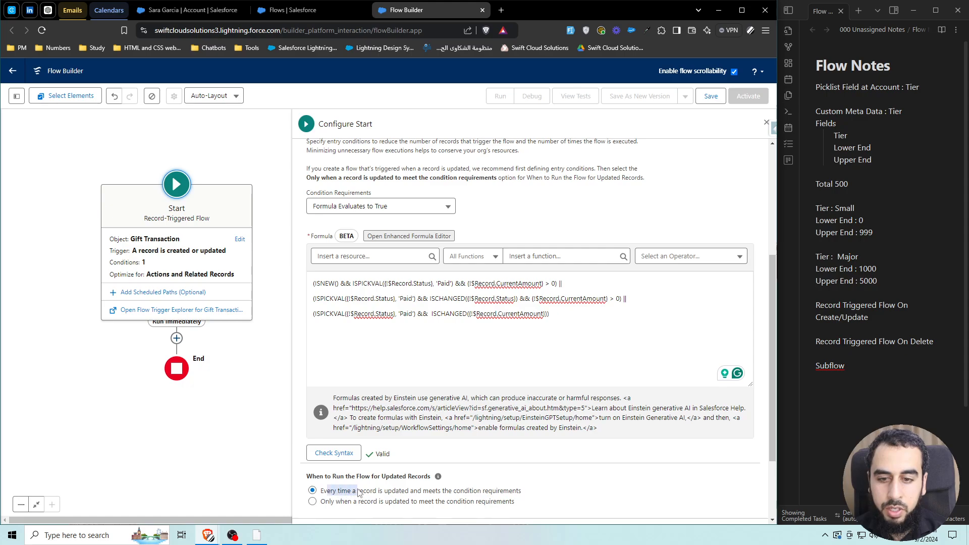
{"action": "left_click", "coordinate": [485, 337]}
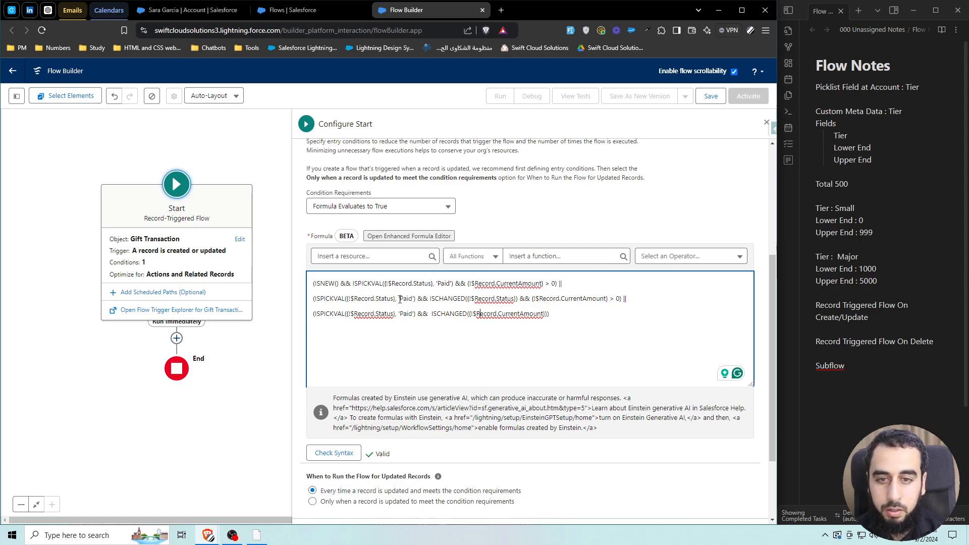
{"action": "left_click_drag", "start_coordinate": [412, 366], "coordinate": [312, 276]}
{"action": "left_click", "coordinate": [452, 301]}
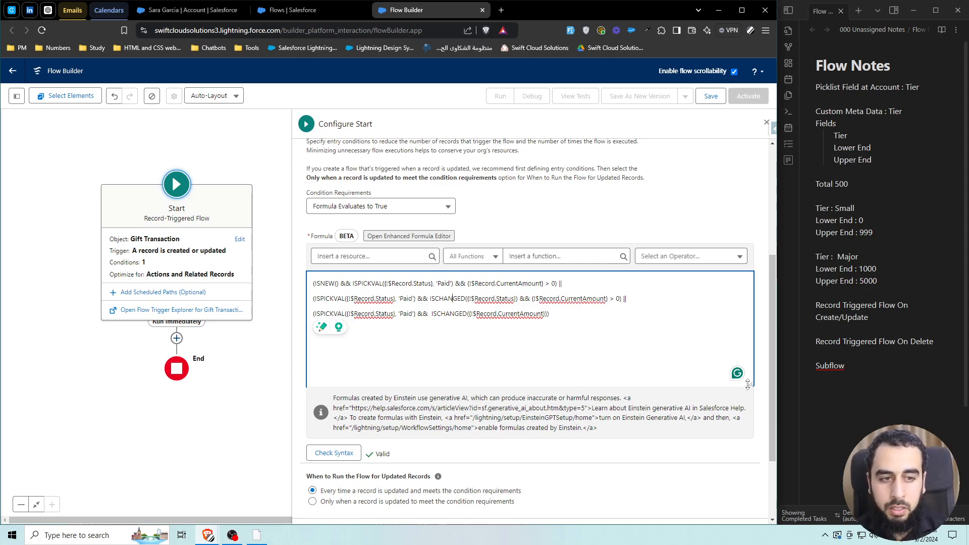
Step: Shorten the formula box, look over the trigger and entry condition settings, and close the Start configuration
{"action": "left_click_drag", "start_coordinate": [747, 385], "coordinate": [747, 360]}
{"action": "scroll", "coordinate": [585, 390], "scroll_direction": "down", "scroll_amount": 2}
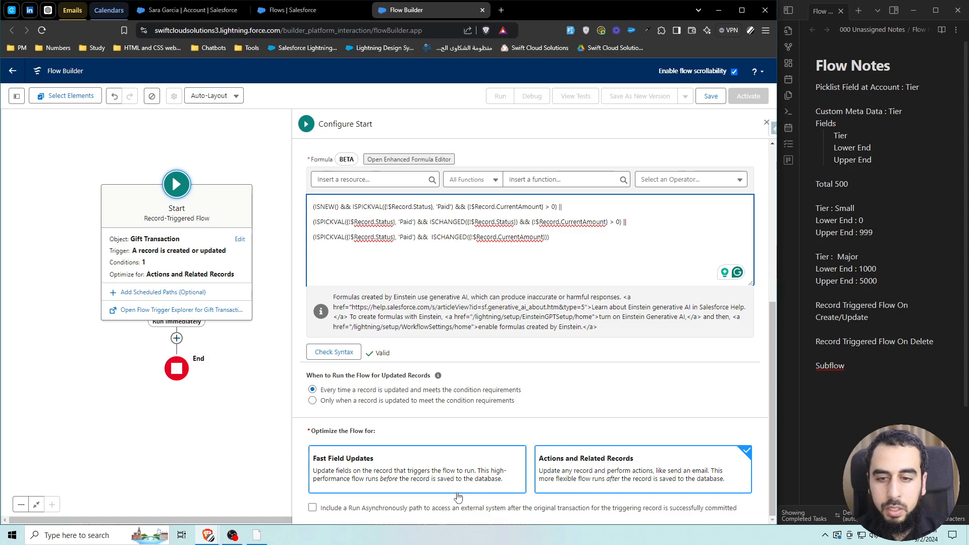
{"action": "scroll", "coordinate": [586, 459], "scroll_direction": "up", "scroll_amount": 5}
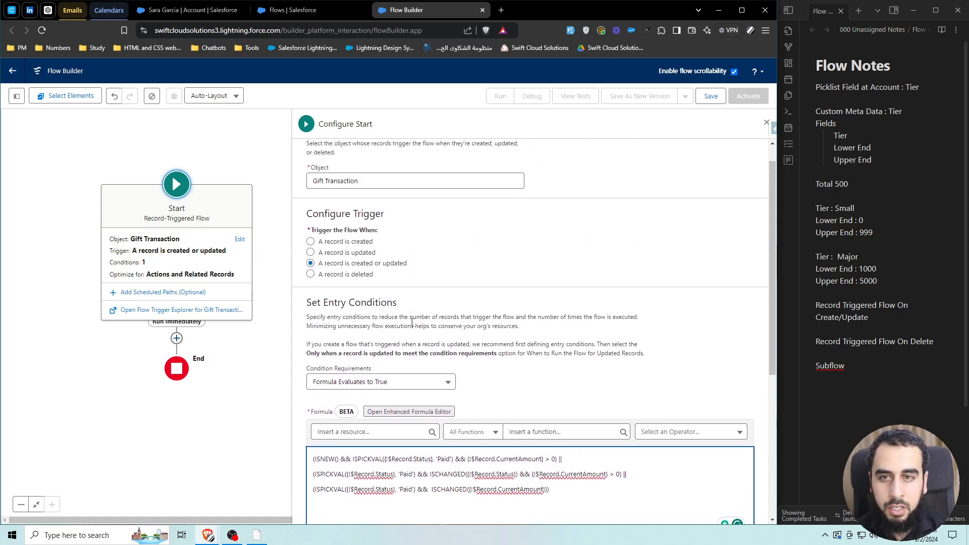
{"action": "scroll", "coordinate": [444, 343], "scroll_direction": "down", "scroll_amount": 3}
{"action": "triple_click", "coordinate": [480, 359]}
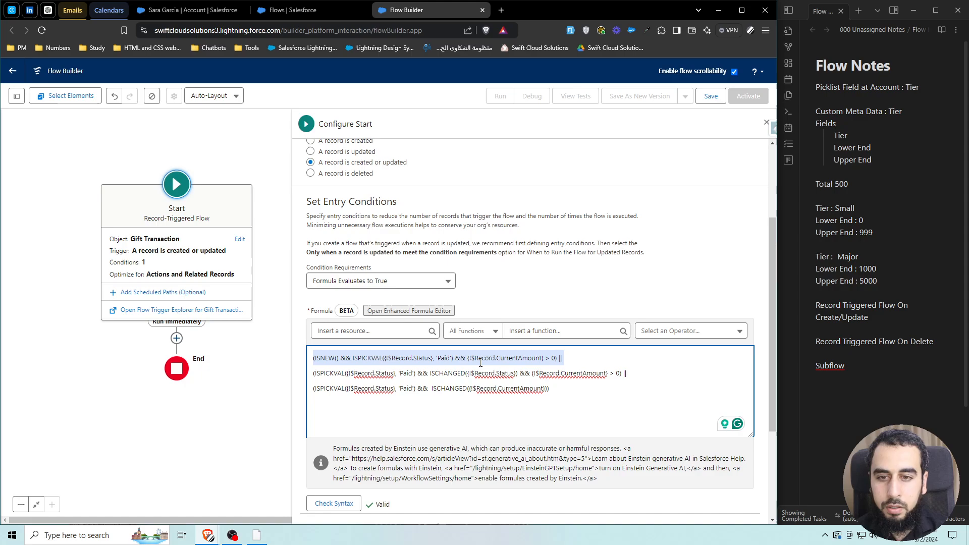
{"action": "key", "text": "ctrl+a"}
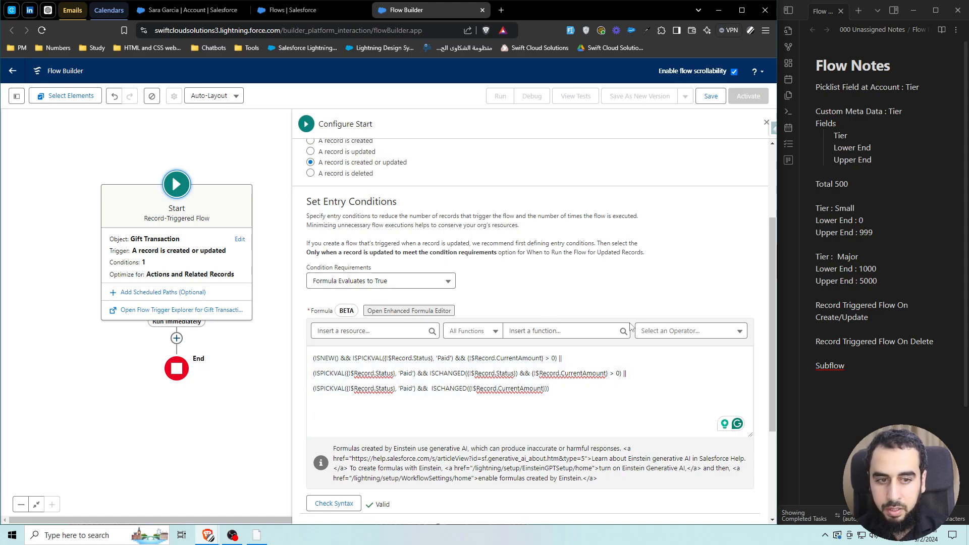
{"action": "left_click_drag", "start_coordinate": [750, 435], "coordinate": [756, 404]}
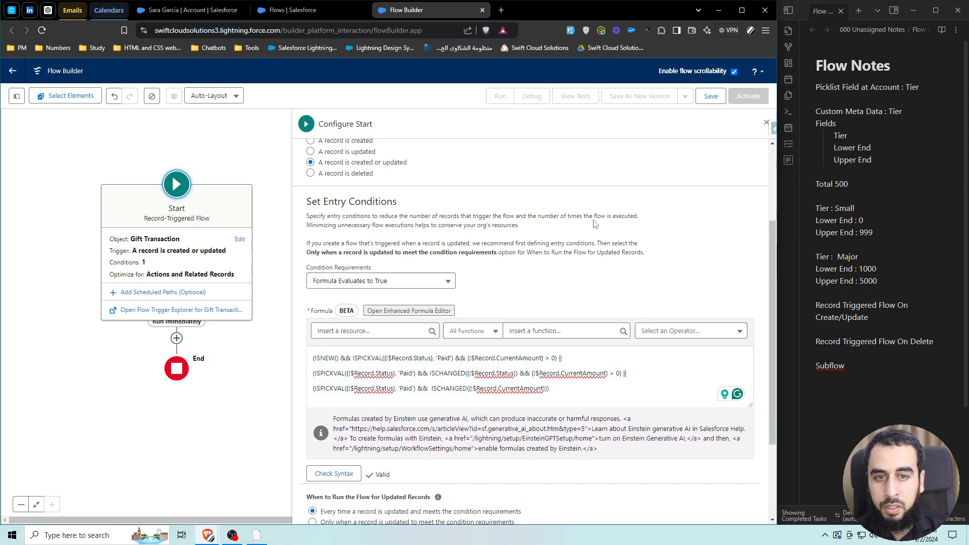
{"action": "left_click", "coordinate": [766, 123]}
Step: Add a Get Records element labelled "Get Gift Transactions" after the Start element, using the Gift Transaction object
{"action": "left_click_drag", "start_coordinate": [328, 307], "coordinate": [470, 320]}
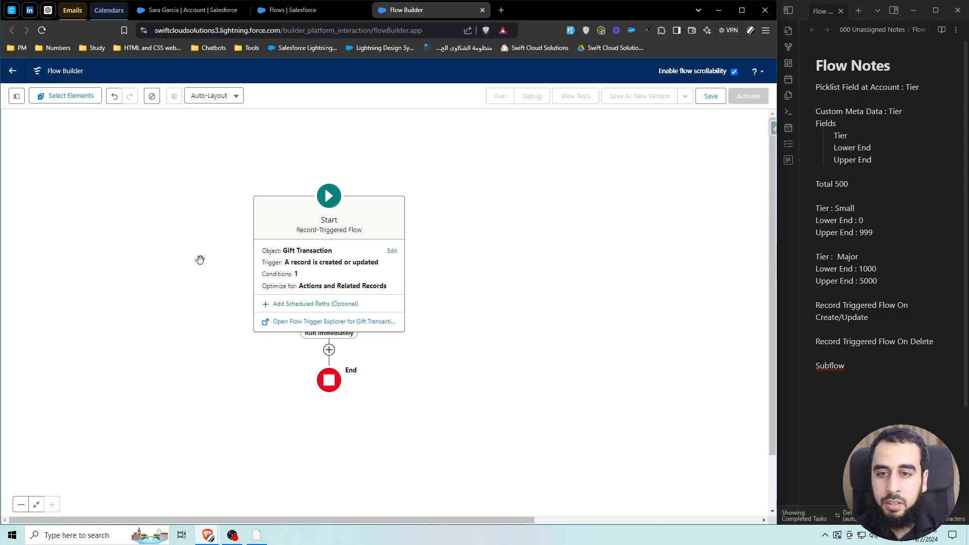
{"action": "left_click", "coordinate": [329, 350]}
{"action": "type", "text": "get"}
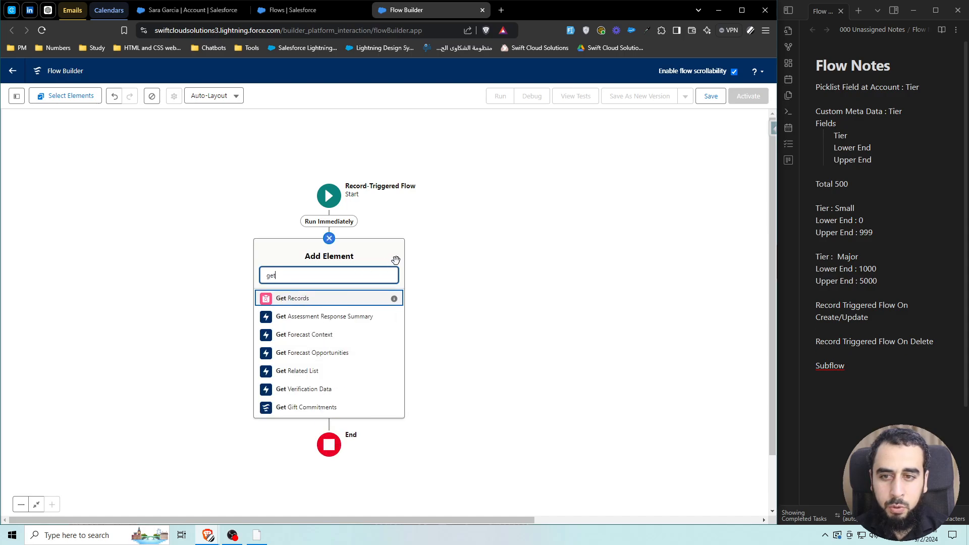
{"action": "left_click", "coordinate": [316, 299]}
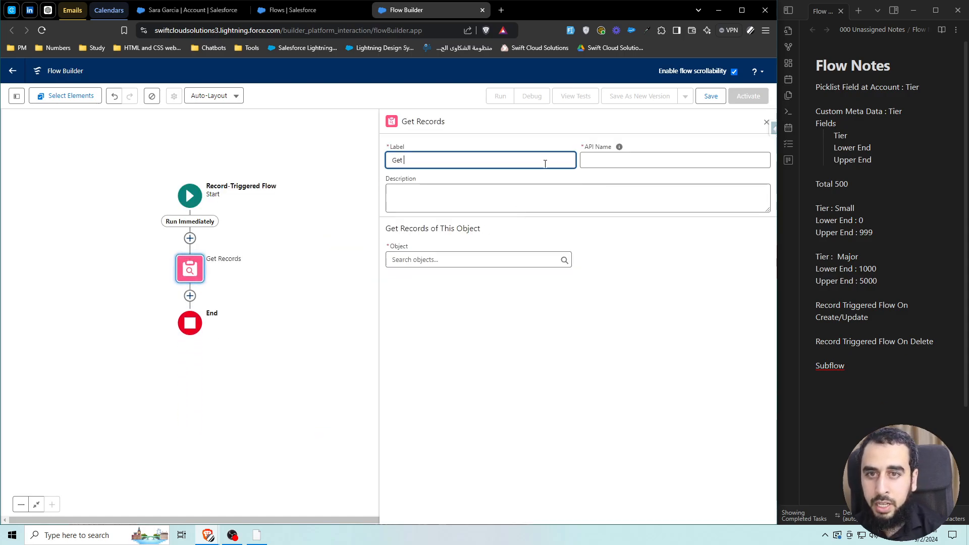
{"action": "type", "text": "Get Gift Transactions"}
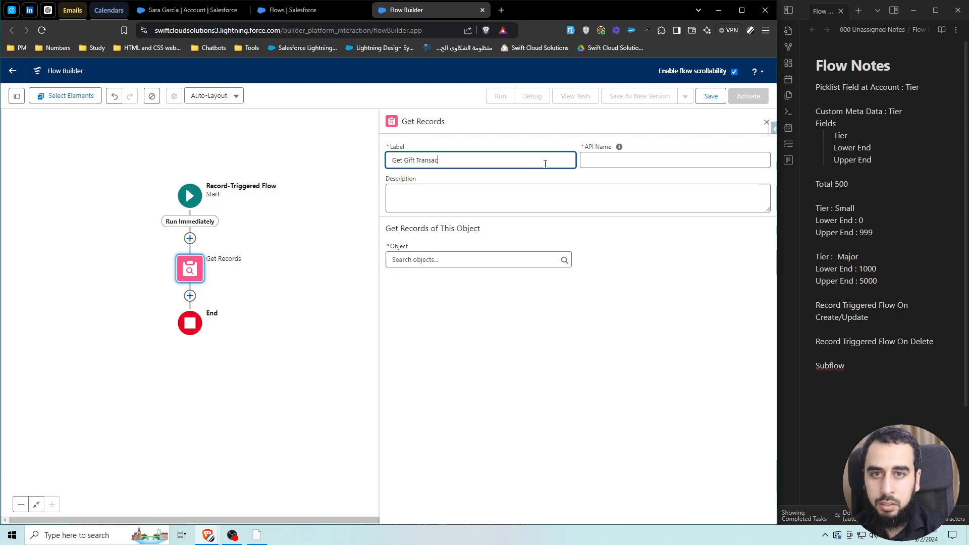
{"action": "left_click", "coordinate": [465, 261]}
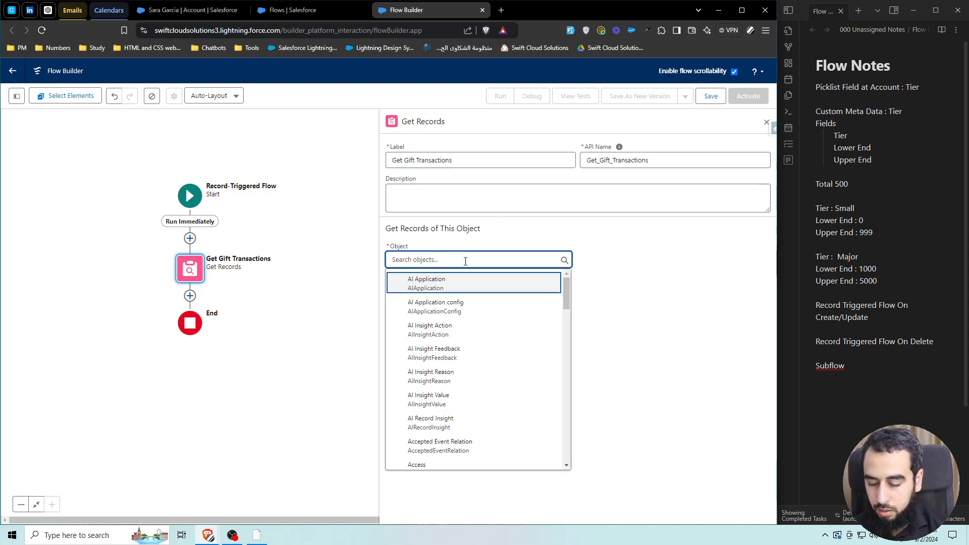
{"action": "type", "text": "Gift Transaction"}
{"action": "left_click", "coordinate": [475, 282]}
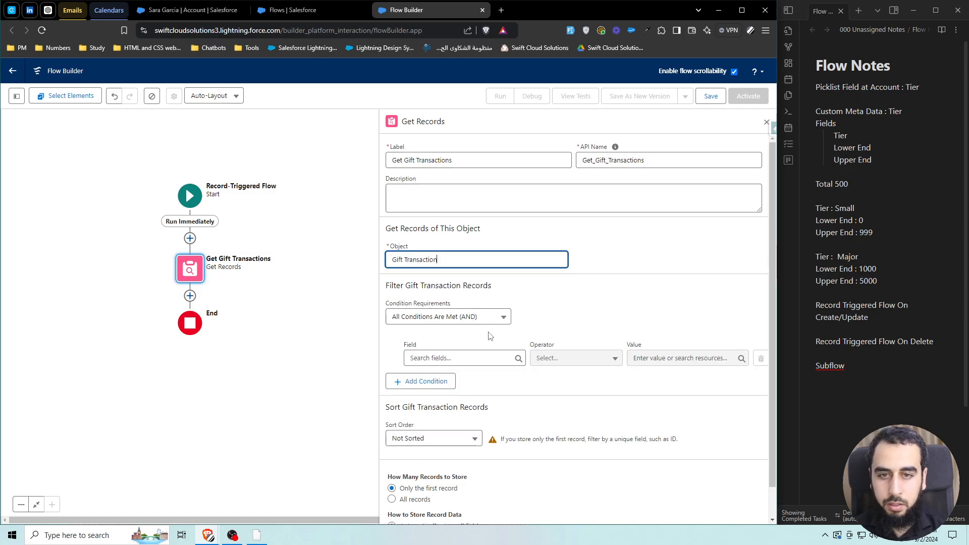
Step: Filter the retrieved gift transactions to those whose DonorId equals the triggering record's Donor ID ($Record > Donor ID)
{"action": "left_click", "coordinate": [439, 363]}
{"action": "type", "text": "donor"}
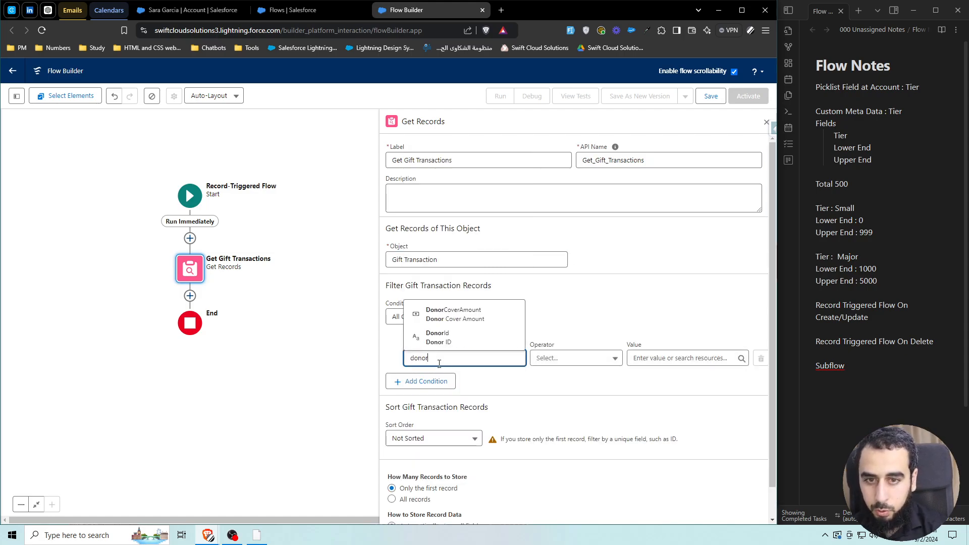
{"action": "left_click", "coordinate": [467, 338]}
{"action": "left_click", "coordinate": [660, 361]}
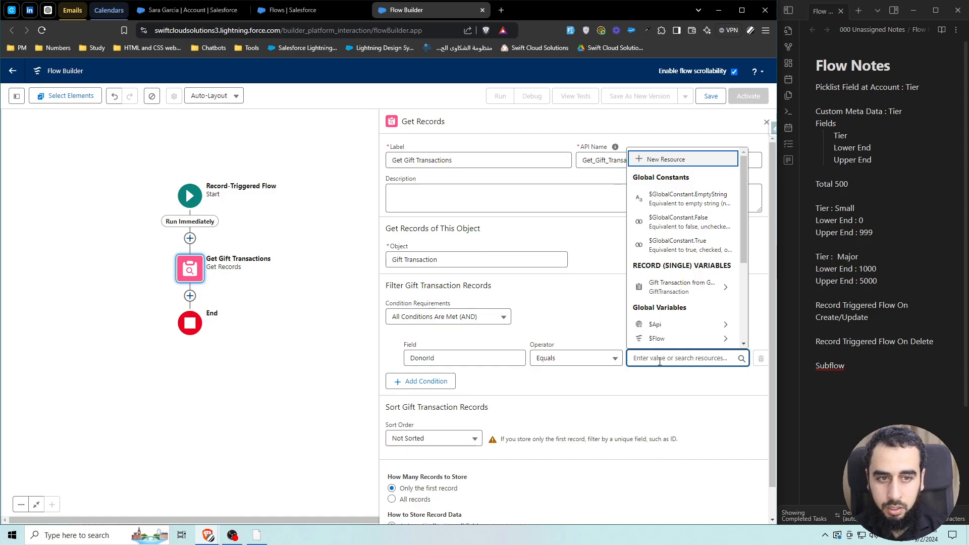
{"action": "type", "text": "record"}
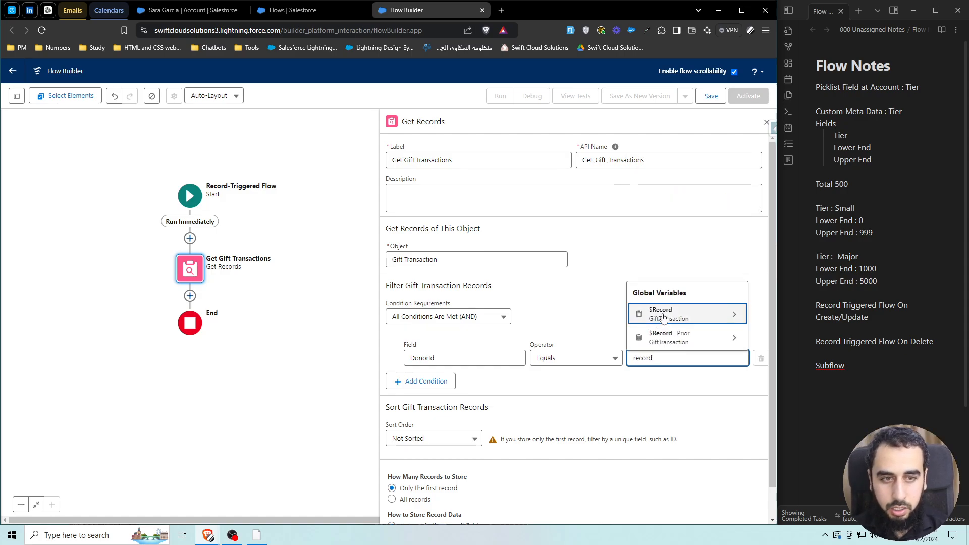
{"action": "left_click", "coordinate": [662, 317]}
{"action": "type", "text": "donor"}
{"action": "left_click", "coordinate": [666, 319]}
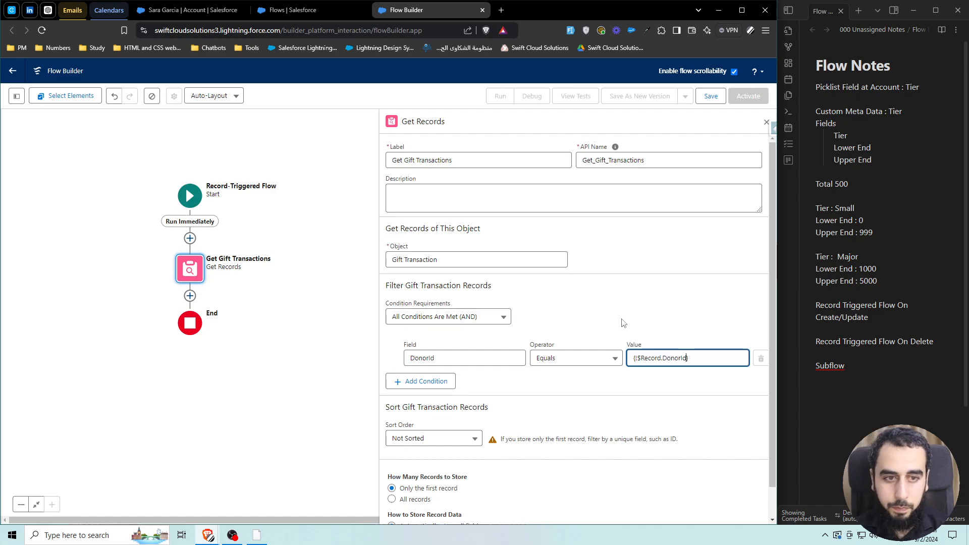
{"action": "left_click", "coordinate": [620, 321]}
Step: Store all records with chosen fields, letting Salesforce do the rest, and select CurrentAmount as the field to store
{"action": "scroll", "coordinate": [588, 368], "scroll_direction": "down", "scroll_amount": 1}
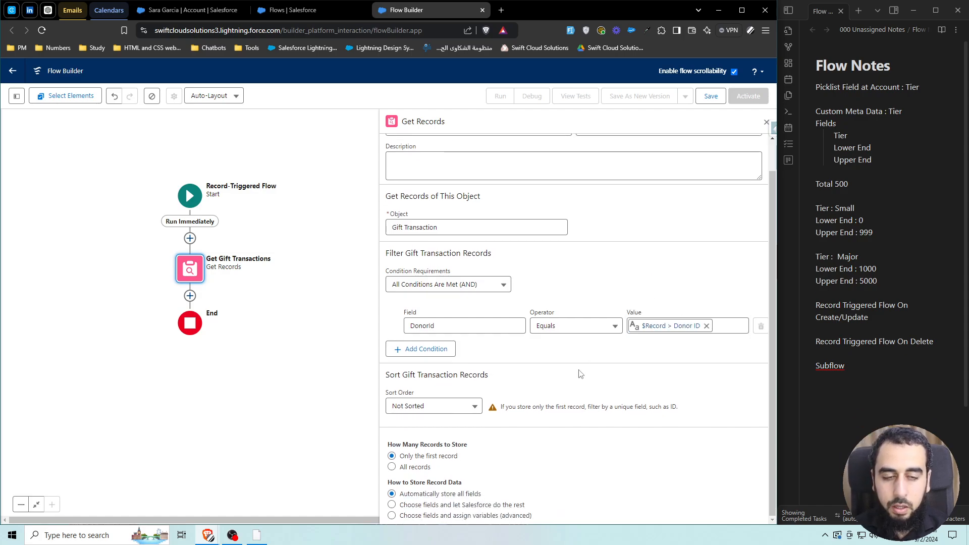
{"action": "left_click", "coordinate": [423, 468]}
{"action": "left_click", "coordinate": [465, 505]}
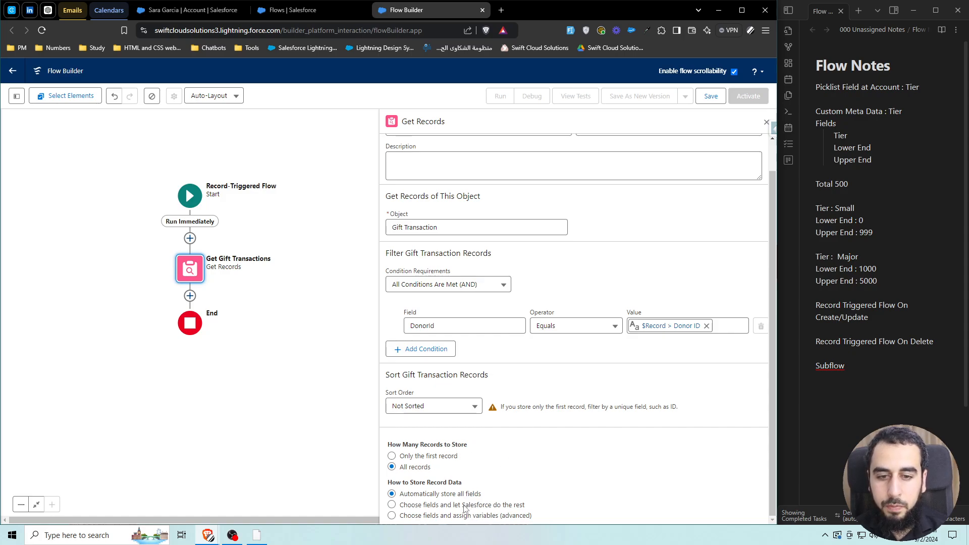
{"action": "scroll", "coordinate": [469, 499], "scroll_direction": "down", "scroll_amount": 3}
{"action": "left_click", "coordinate": [477, 485]}
{"action": "type", "text": "curren"}
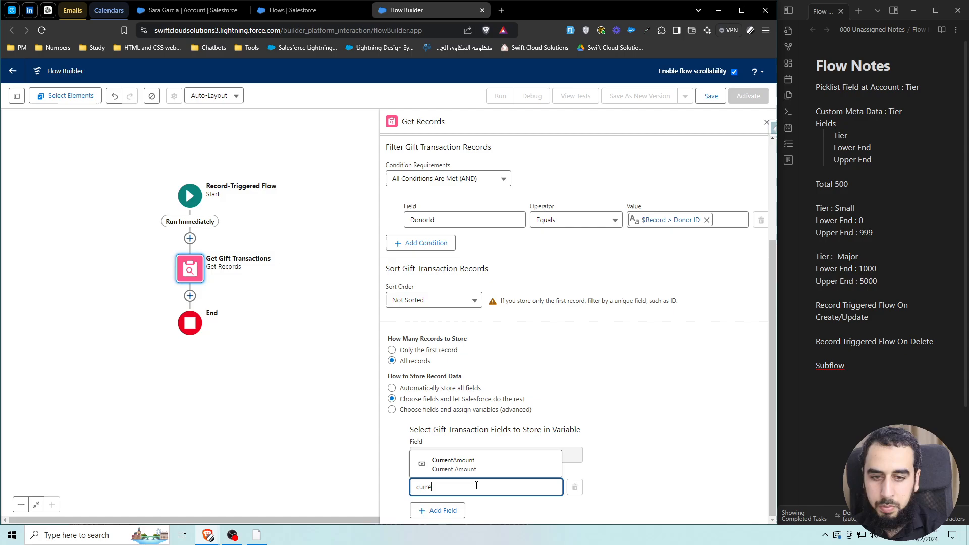
{"action": "left_click", "coordinate": [467, 470]}
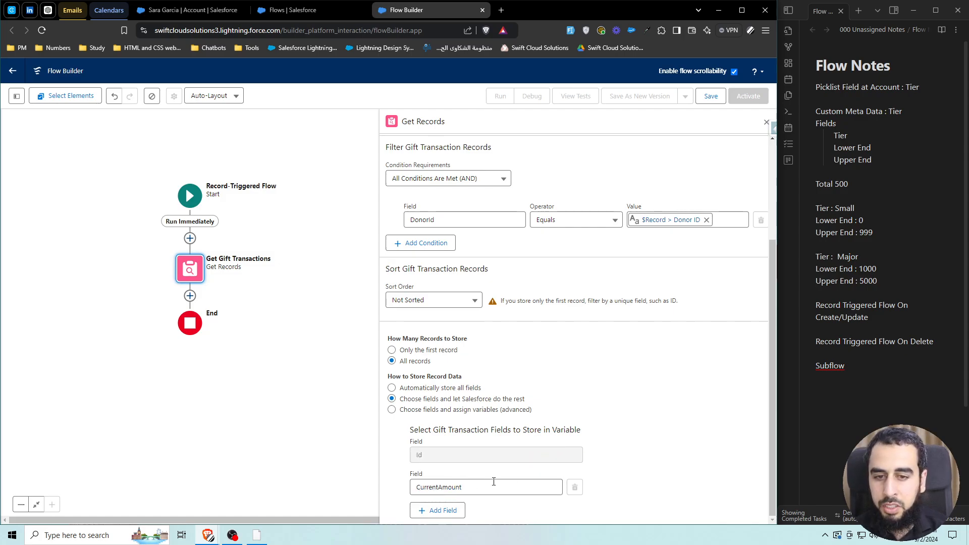
Step: Add a Transform element after Get Gift Transactions
{"action": "left_click", "coordinate": [190, 296]}
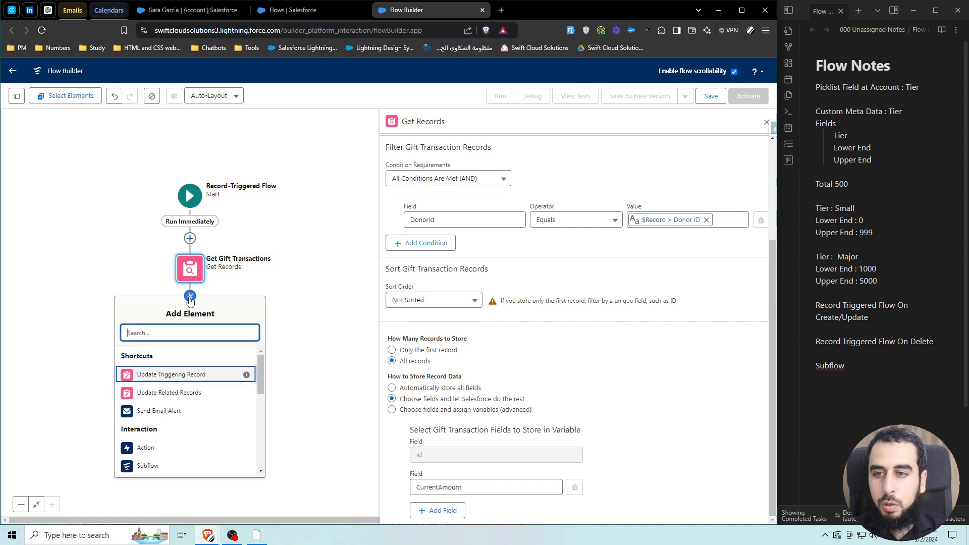
{"action": "type", "text": "tra"}
{"action": "left_click", "coordinate": [159, 362]}
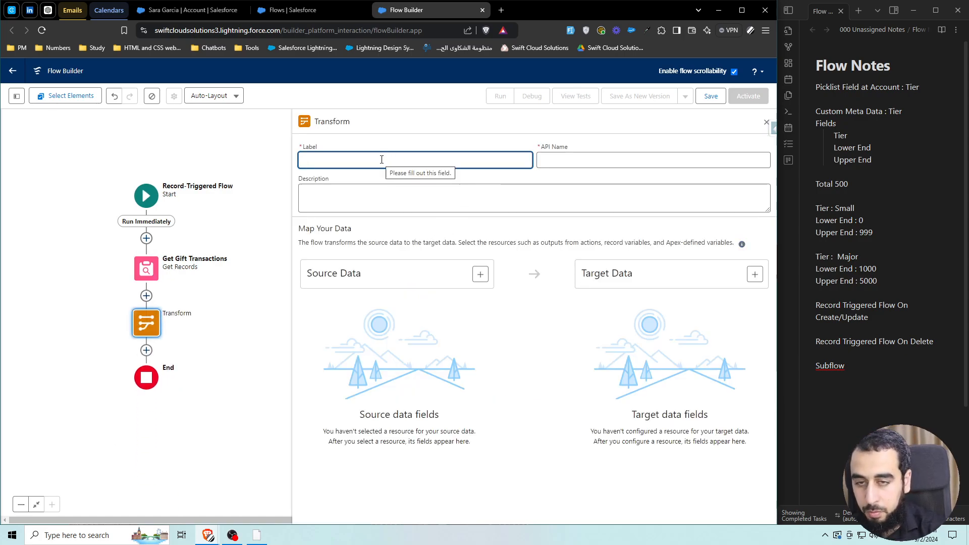
{"action": "left_click", "coordinate": [505, 242]}
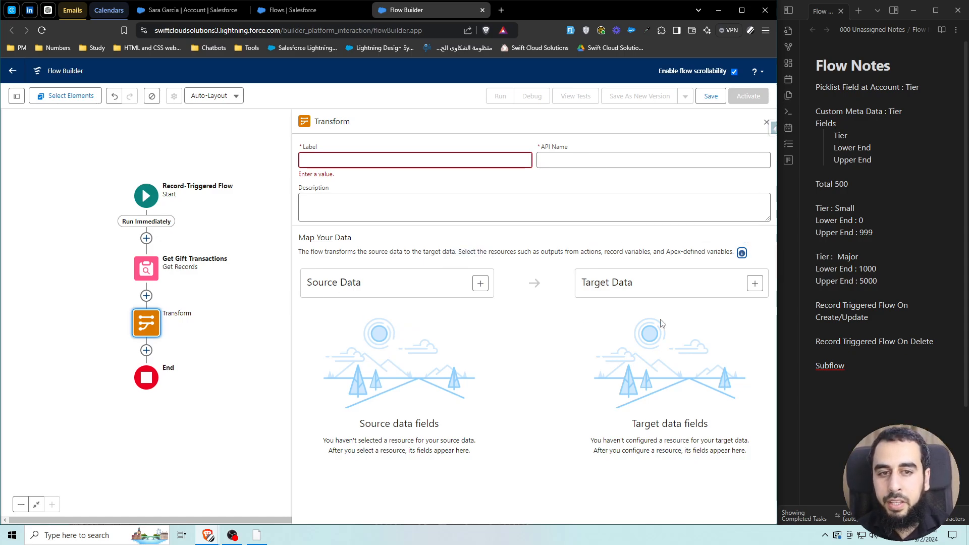
{"action": "left_click", "coordinate": [558, 262]}
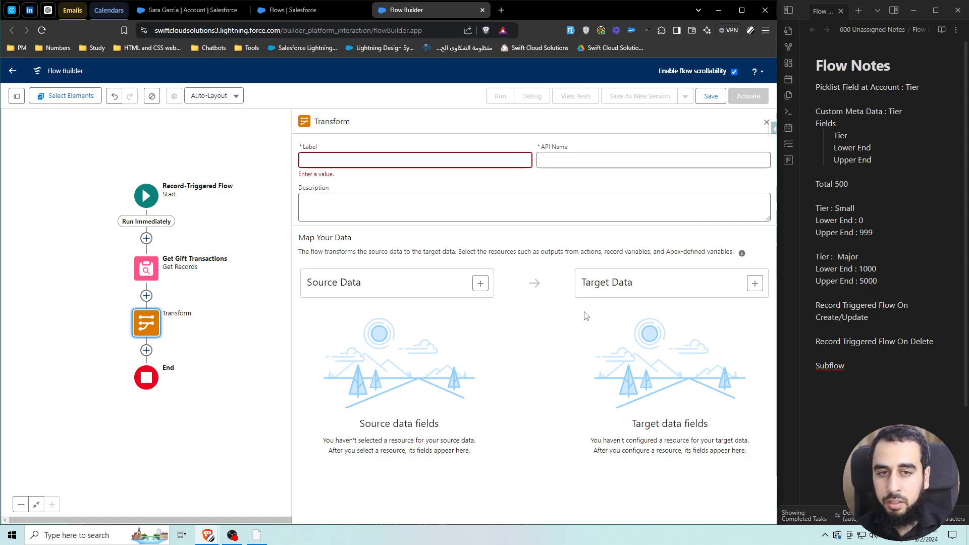
Step: Create a single-value Currency resource as the Transform element's target data
{"action": "left_click", "coordinate": [755, 283]}
{"action": "left_click", "coordinate": [654, 343]}
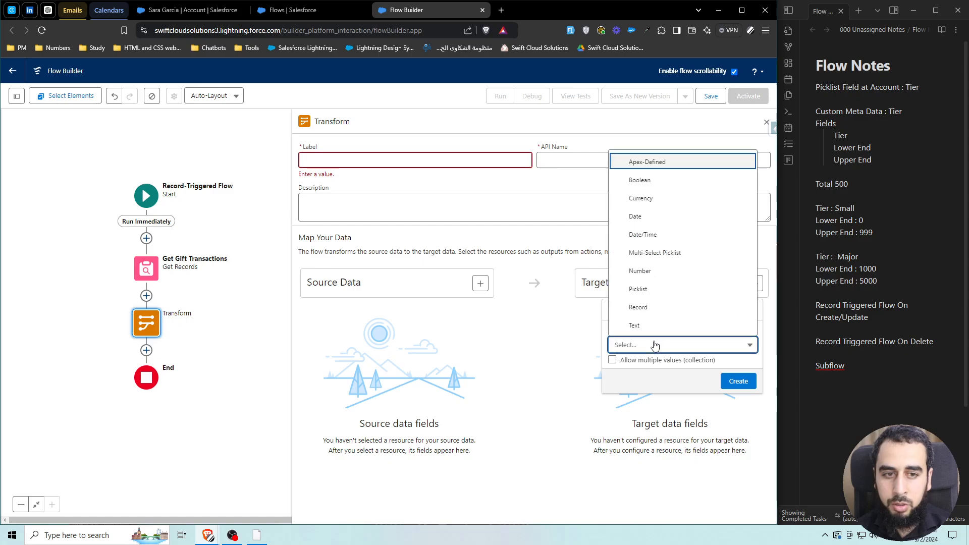
{"action": "left_click", "coordinate": [644, 199]}
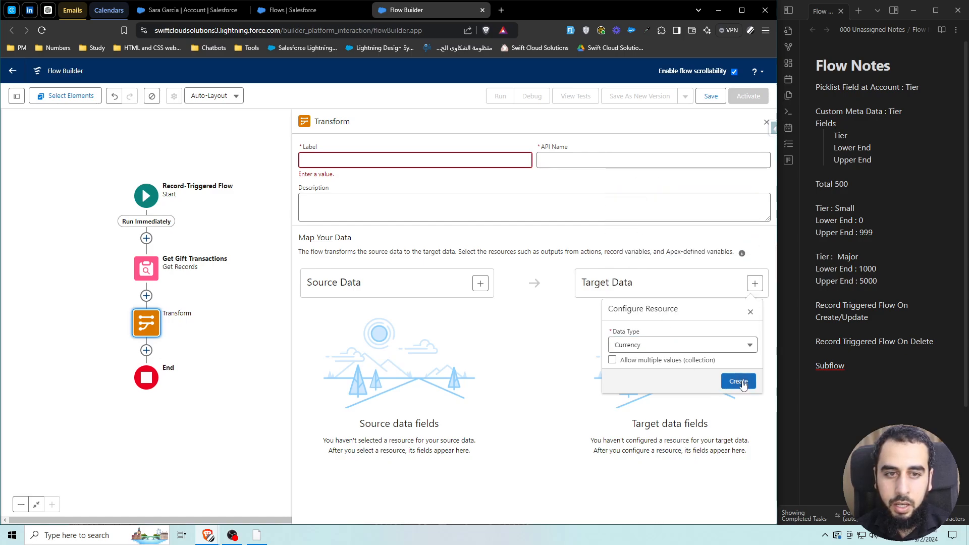
{"action": "left_click", "coordinate": [738, 381]}
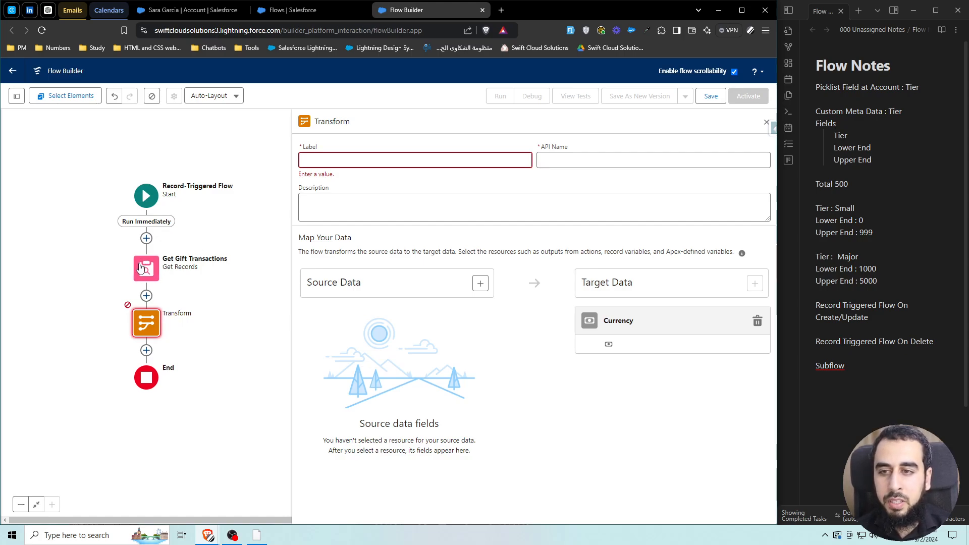
Step: Add the Gift Transactions collection from Get_Gift_Transactions as source data and map the whole collection to the Currency target
{"action": "left_click", "coordinate": [480, 283]}
{"action": "left_click", "coordinate": [401, 344]}
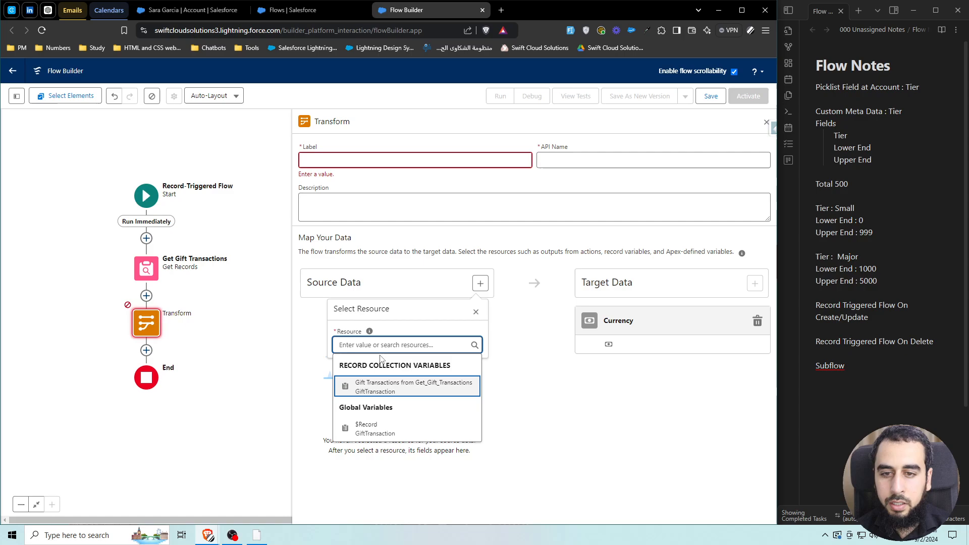
{"action": "left_click", "coordinate": [392, 387]}
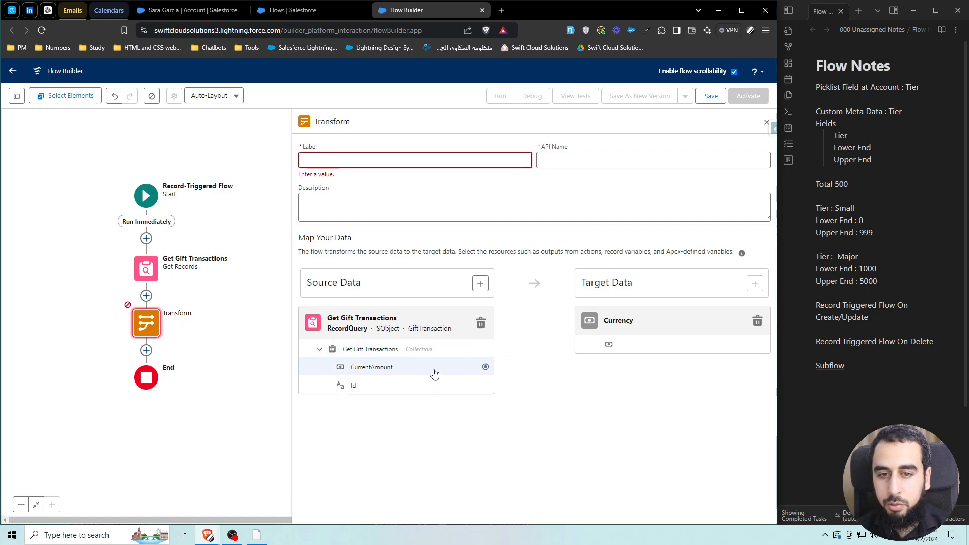
{"action": "left_click_drag", "start_coordinate": [485, 349], "coordinate": [588, 350]}
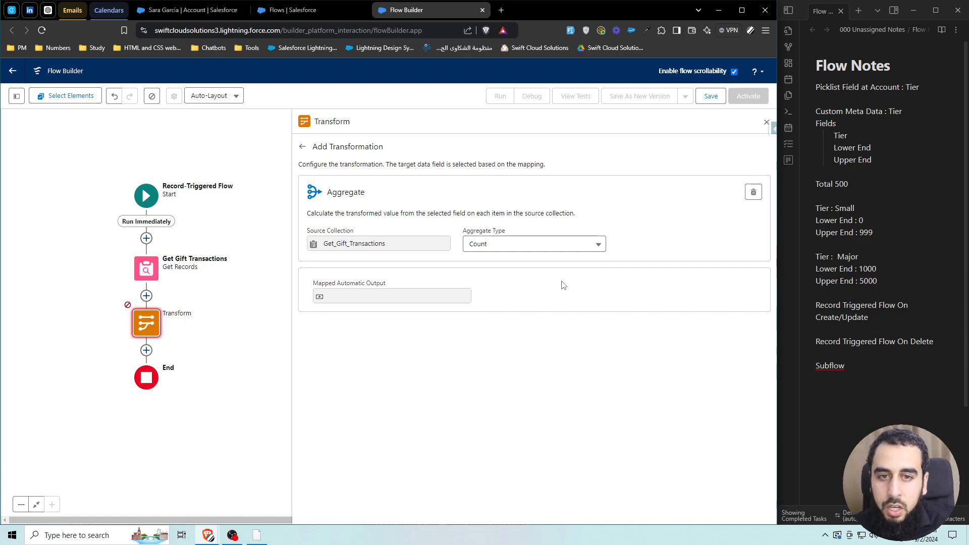
Step: Configure the aggregate transformation to Sum the CurrentAmount field, then return to the data mapping
{"action": "double_click", "coordinate": [329, 194]}
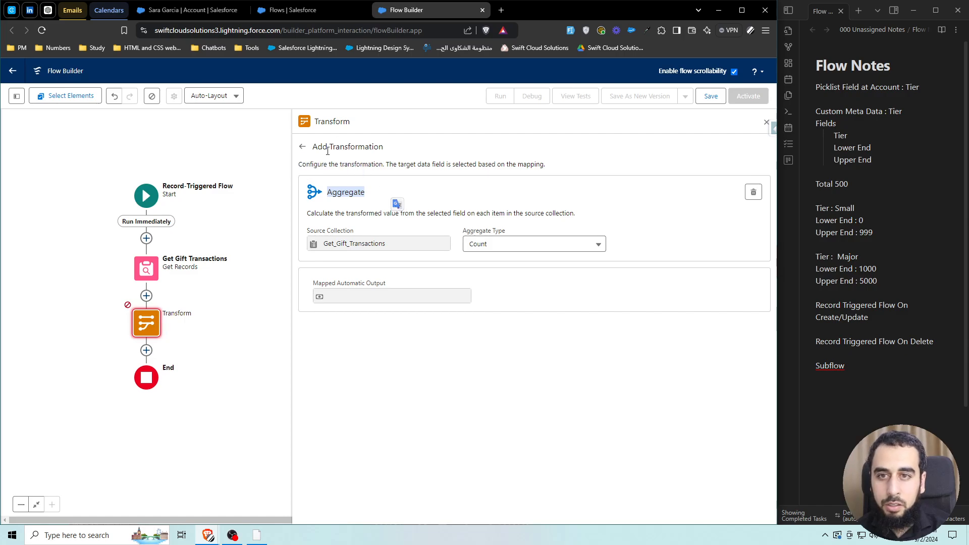
{"action": "left_click", "coordinate": [515, 248]}
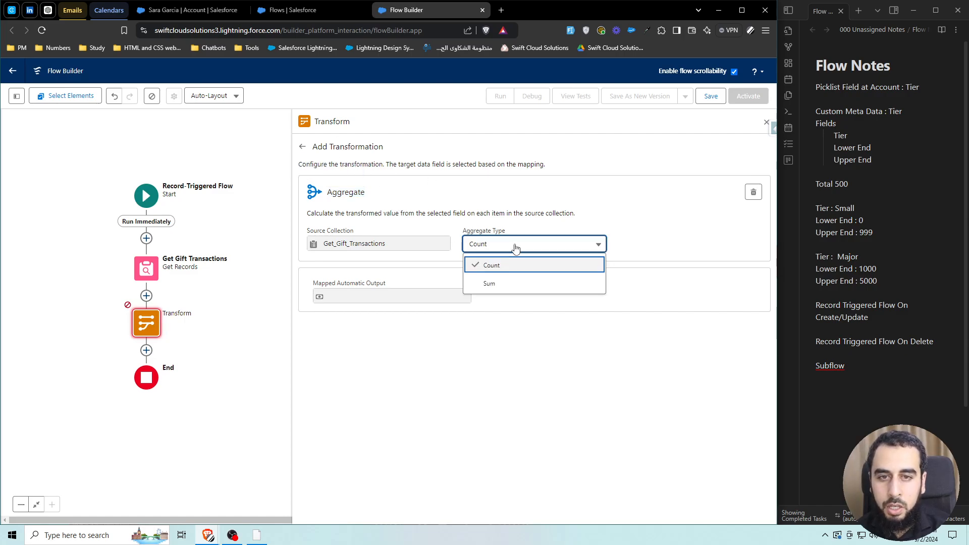
{"action": "left_click", "coordinate": [517, 283]}
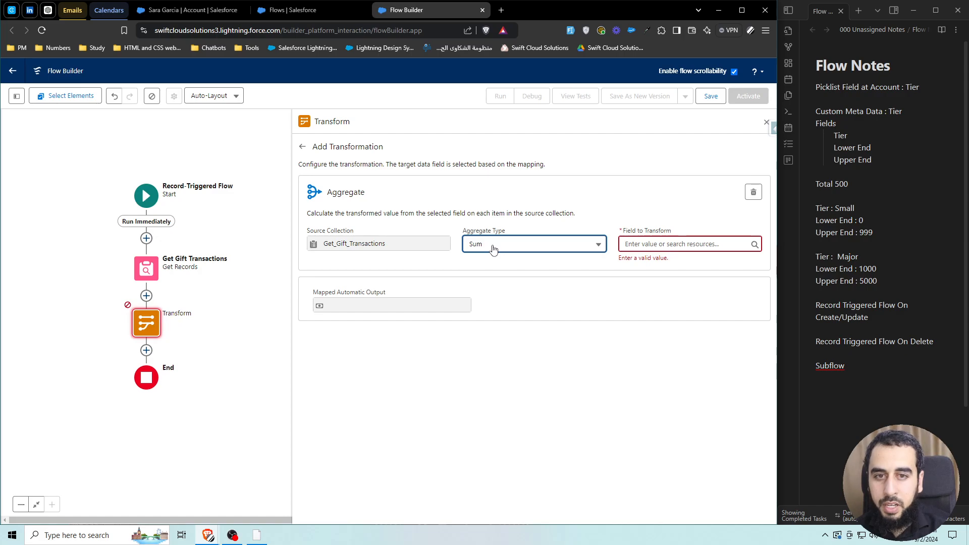
{"action": "left_click", "coordinate": [646, 245]}
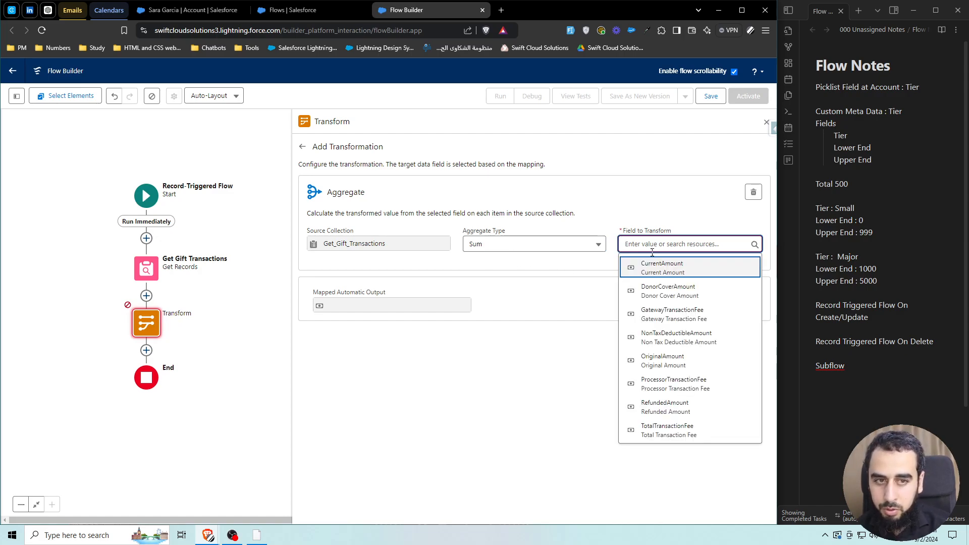
{"action": "left_click", "coordinate": [662, 266]}
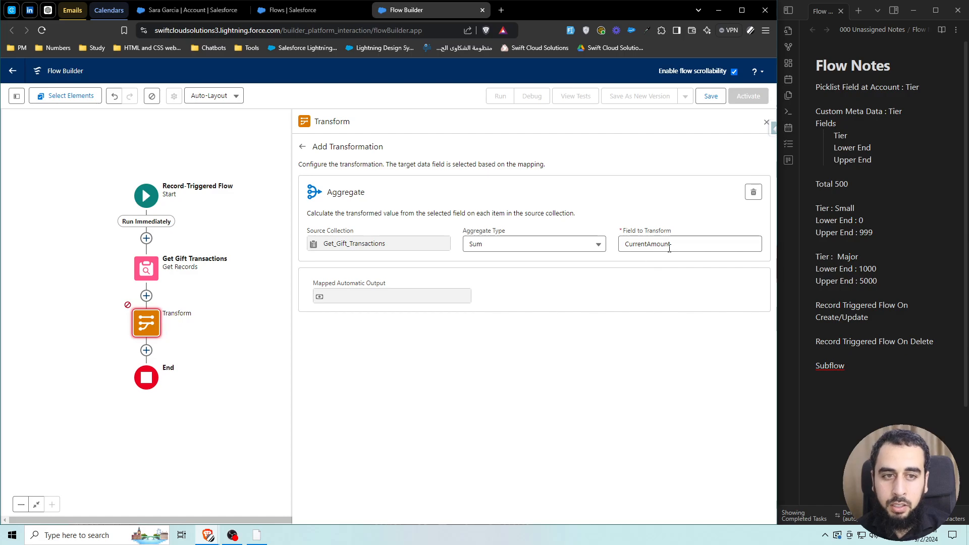
{"action": "left_click", "coordinate": [303, 147]}
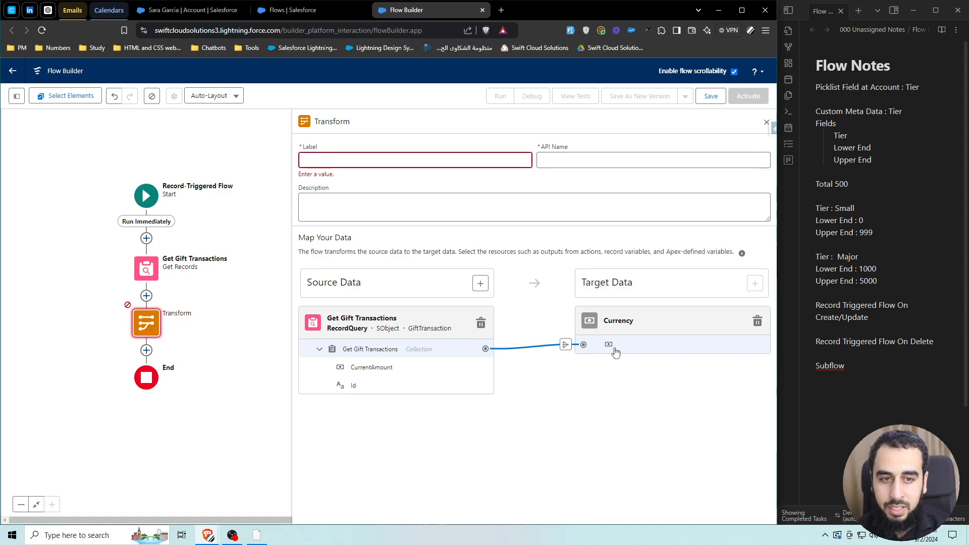
Step: Label the Transform element "Total Donation Amount" and close its settings
{"action": "left_click", "coordinate": [356, 158]}
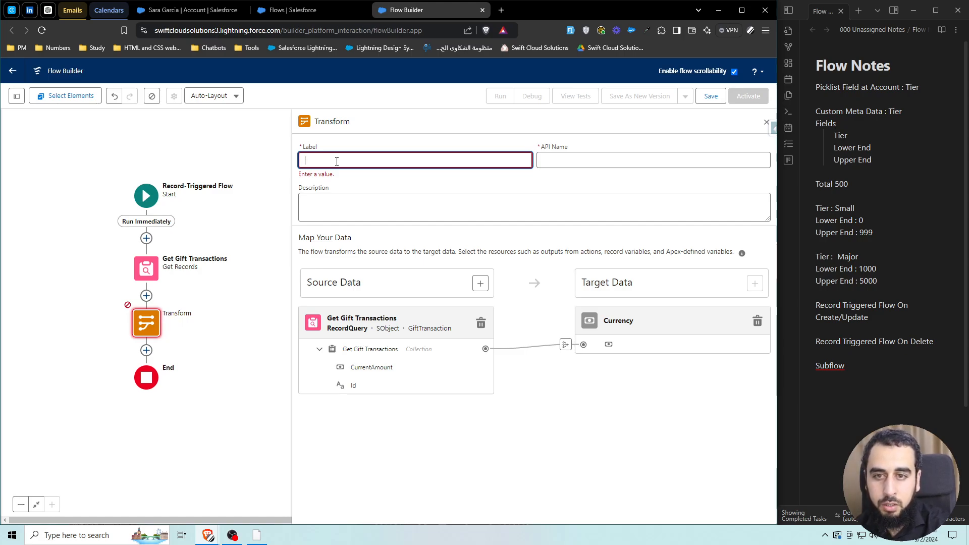
{"action": "type", "text": "Total Dona"}
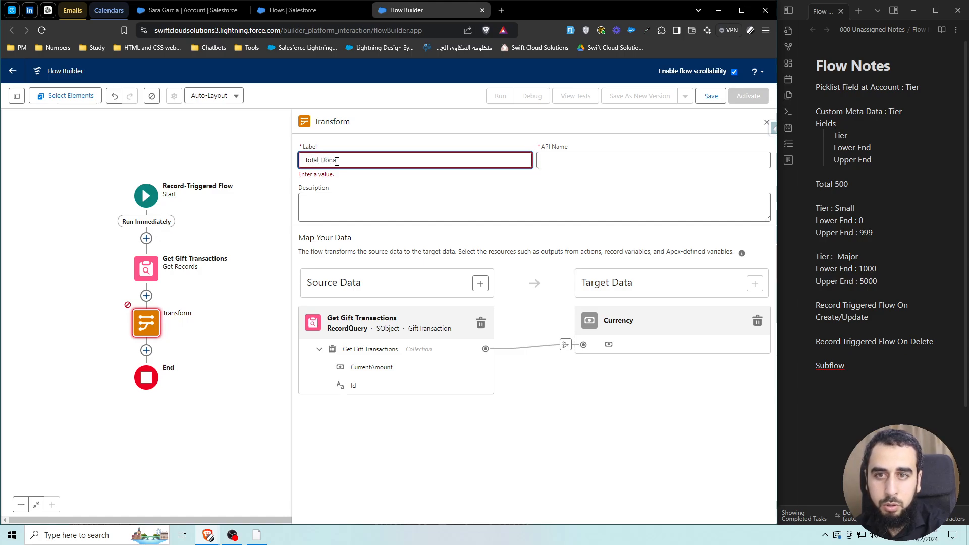
{"action": "type", "text": "tion Amount"}
{"action": "right_click", "coordinate": [330, 161]}
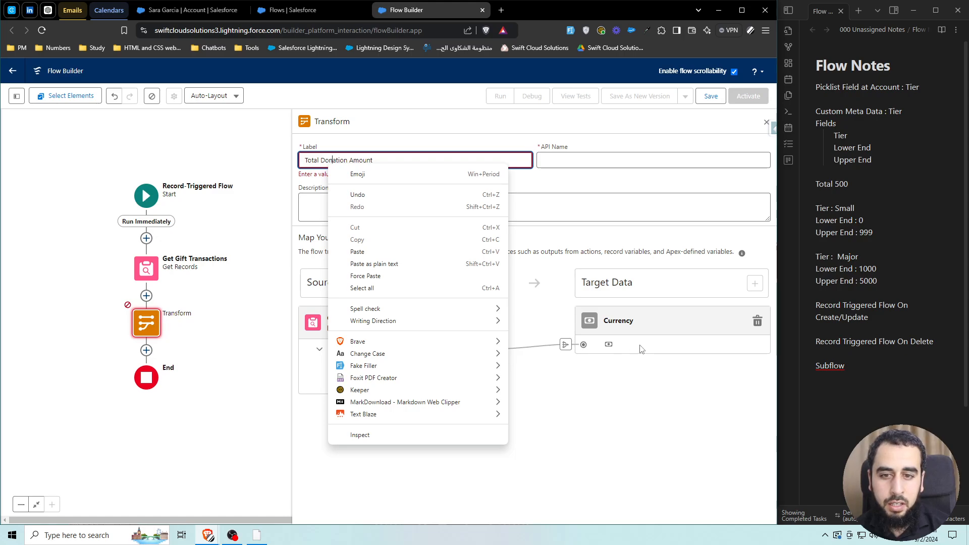
{"action": "left_click", "coordinate": [658, 363]}
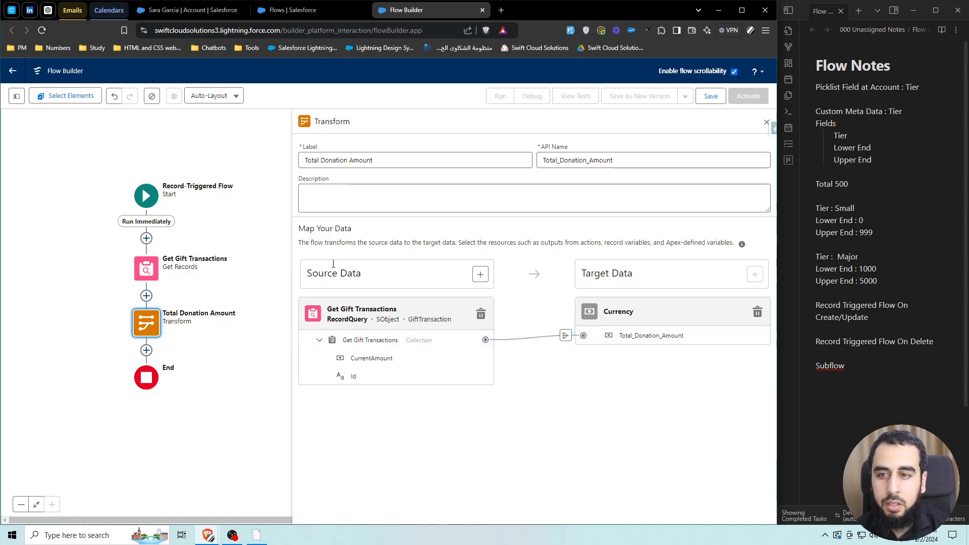
{"action": "left_click", "coordinate": [766, 122]}
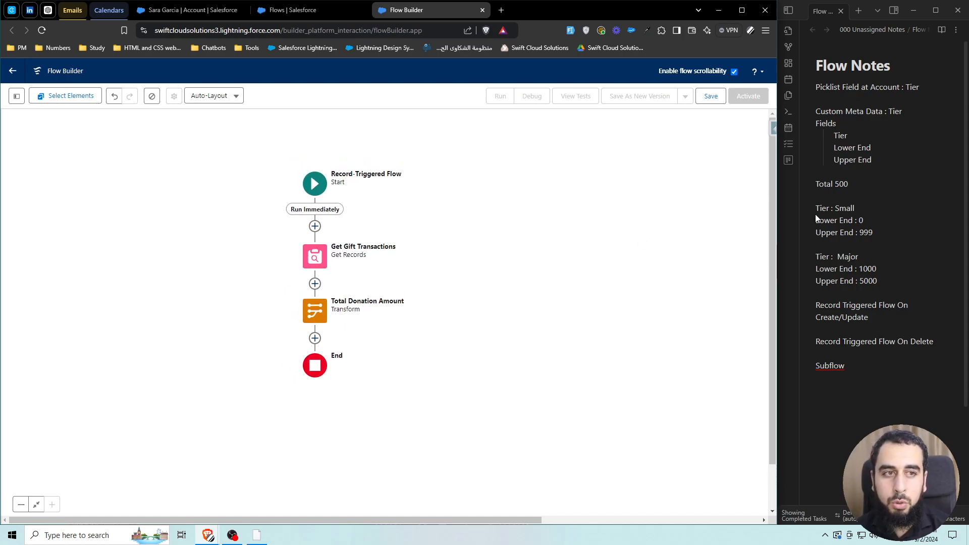
{"action": "left_click", "coordinate": [835, 217]}
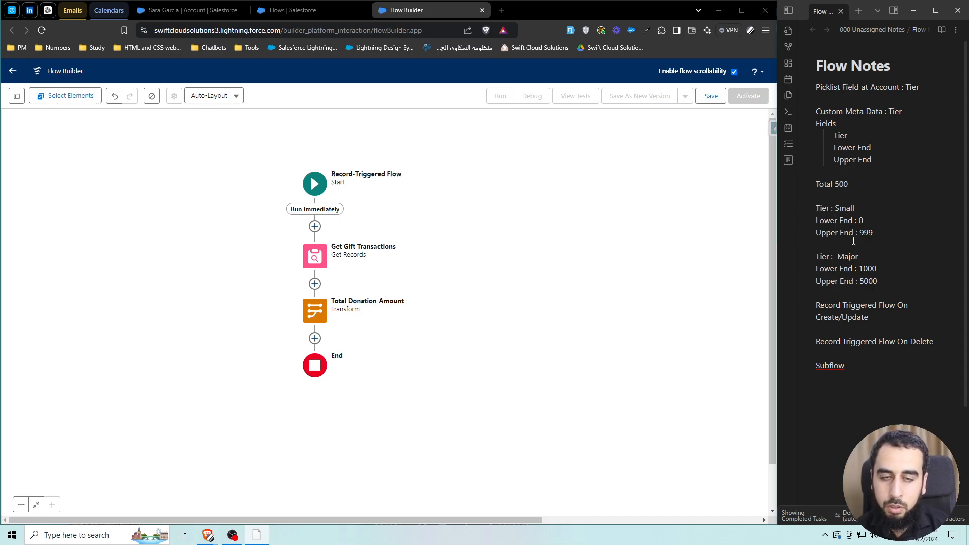
Step: Add a Get Records element labelled "Get Tiers" after Total Donation Amount, using the Tier (Tier__mdt) object
{"action": "left_click", "coordinate": [315, 338]}
{"action": "type", "text": "get"}
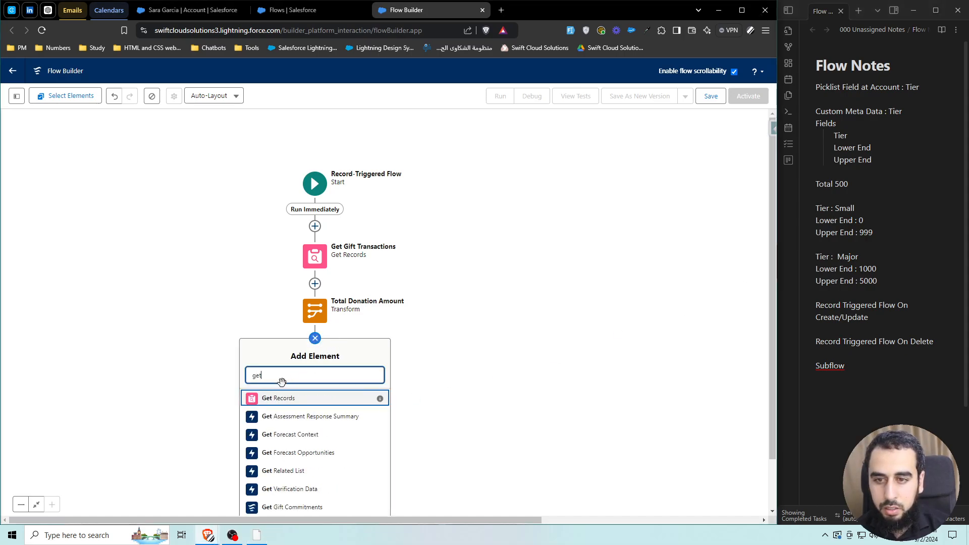
{"action": "key", "text": "Return"}
{"action": "type", "text": "Get Tiers"}
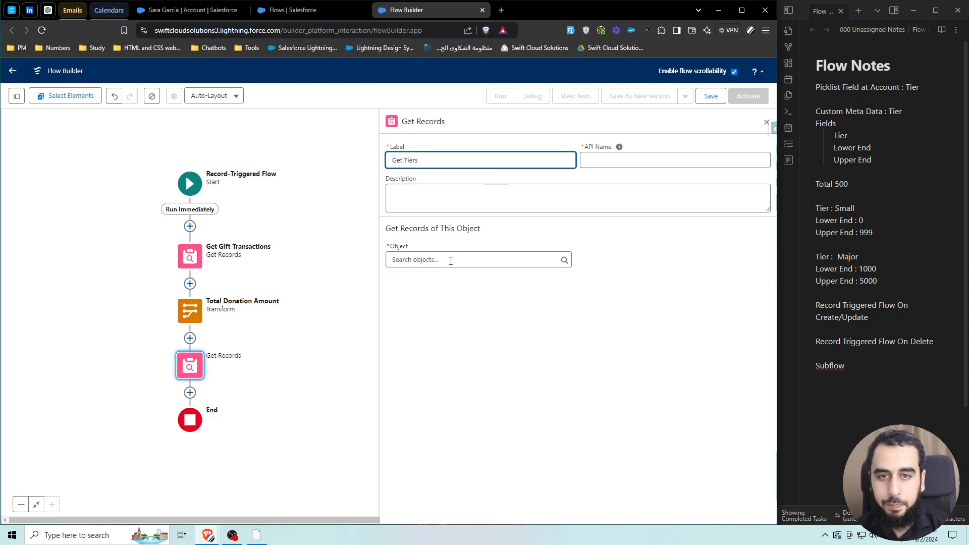
{"action": "left_click", "coordinate": [451, 260]}
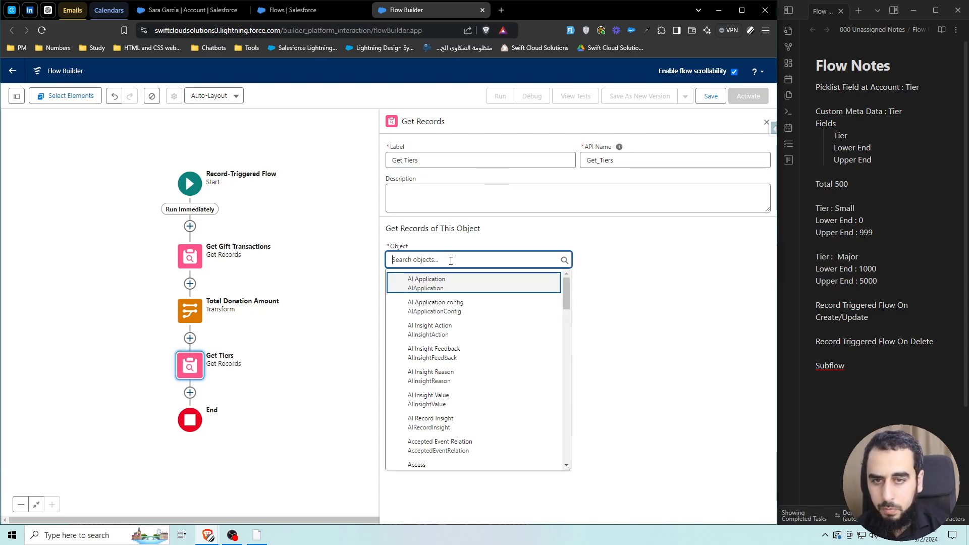
{"action": "type", "text": "tier"}
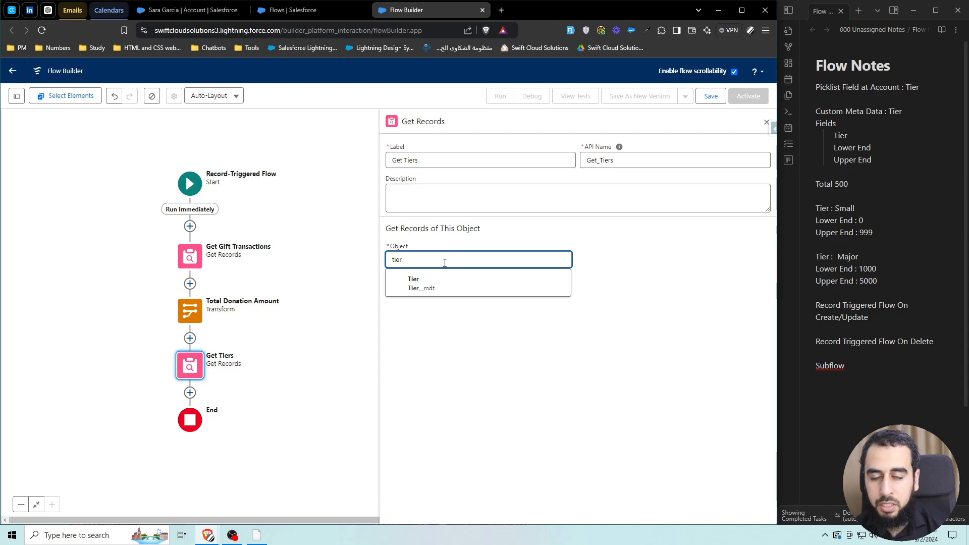
{"action": "left_click", "coordinate": [439, 286]}
Step: Make Get Tiers retrieve all Tier records without filter conditions and store all records
{"action": "left_click", "coordinate": [459, 318]}
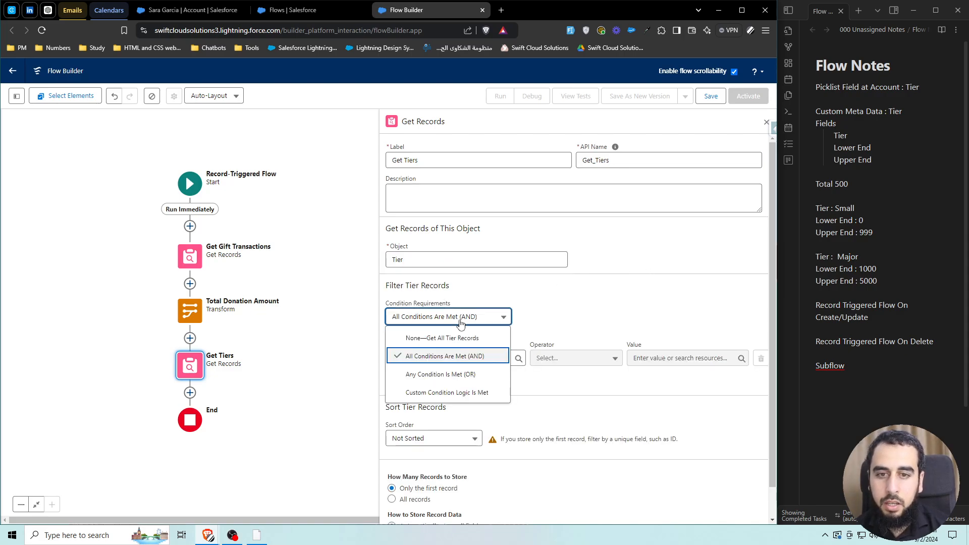
{"action": "left_click", "coordinate": [429, 335]}
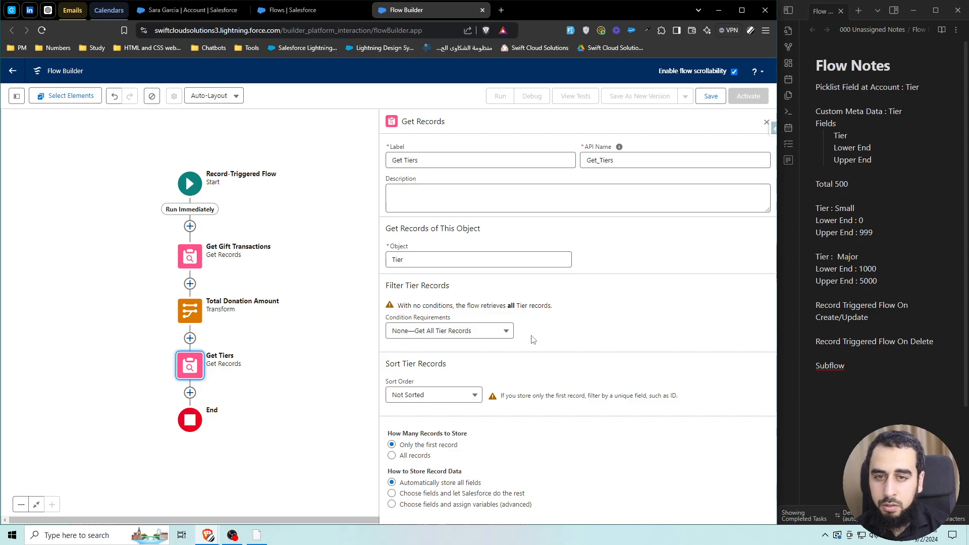
{"action": "left_click", "coordinate": [406, 456]}
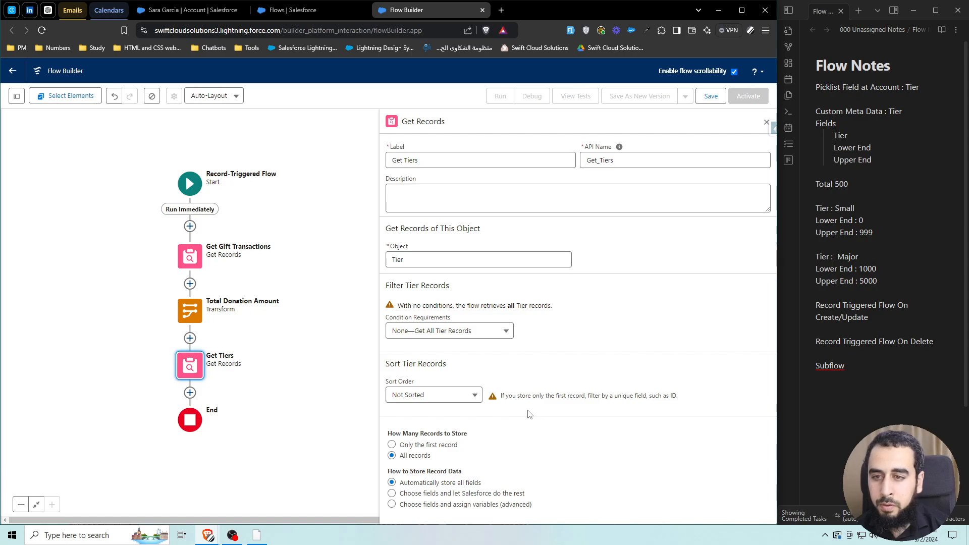
Step: Add a Loop element labelled "Loop Tiers" after Get Tiers, iterating over the Tiers from Get Tiers collection
{"action": "left_click", "coordinate": [190, 393]}
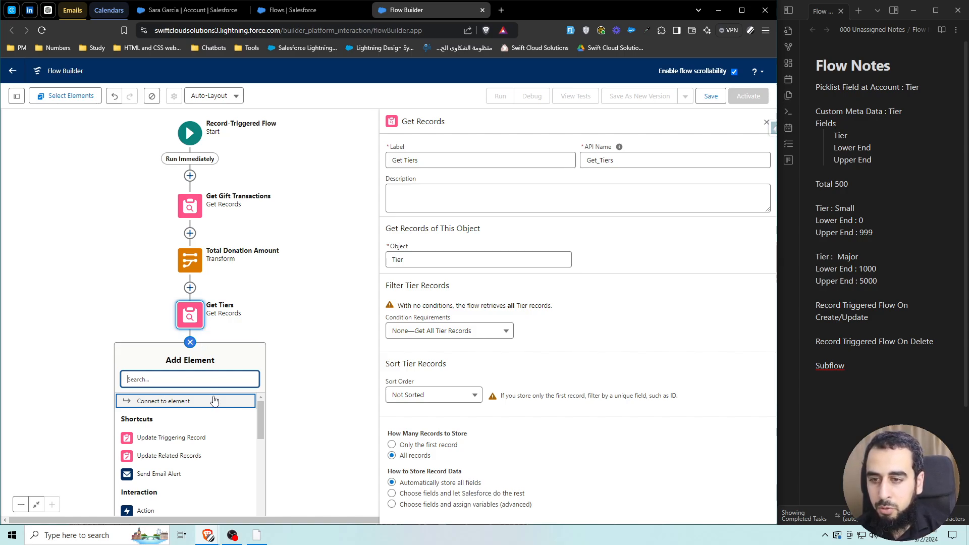
{"action": "type", "text": "loo"}
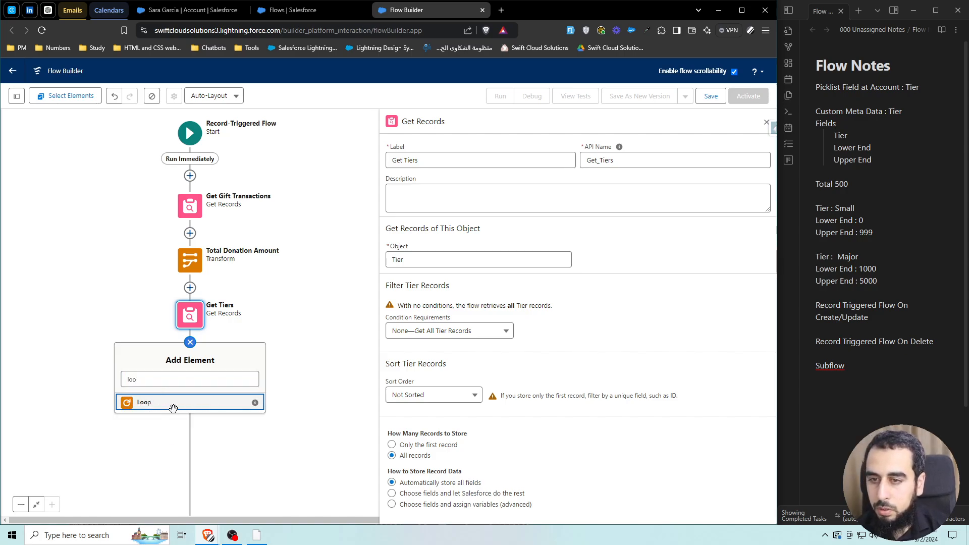
{"action": "left_click", "coordinate": [163, 401]}
{"action": "type", "text": "Loop "}
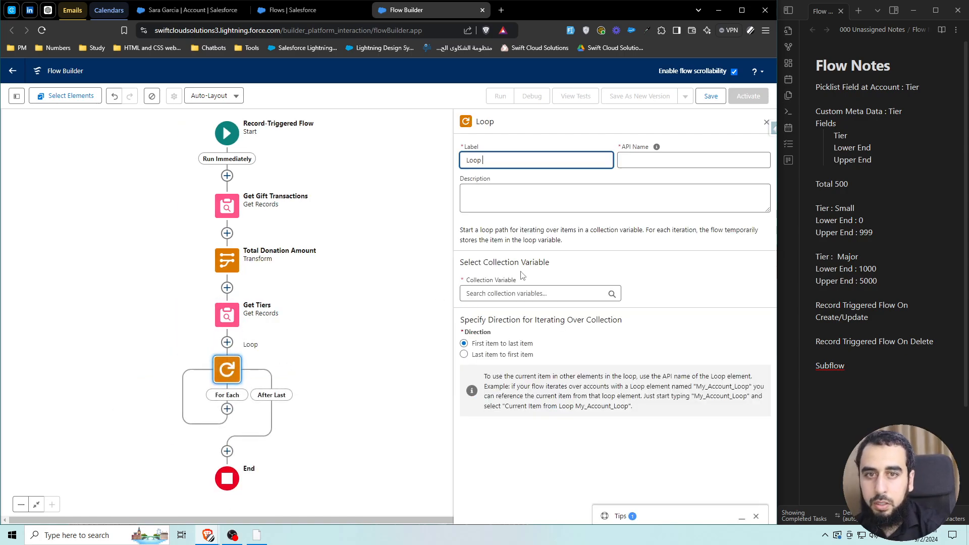
{"action": "type", "text": "Tiers"}
{"action": "left_click", "coordinate": [529, 294]}
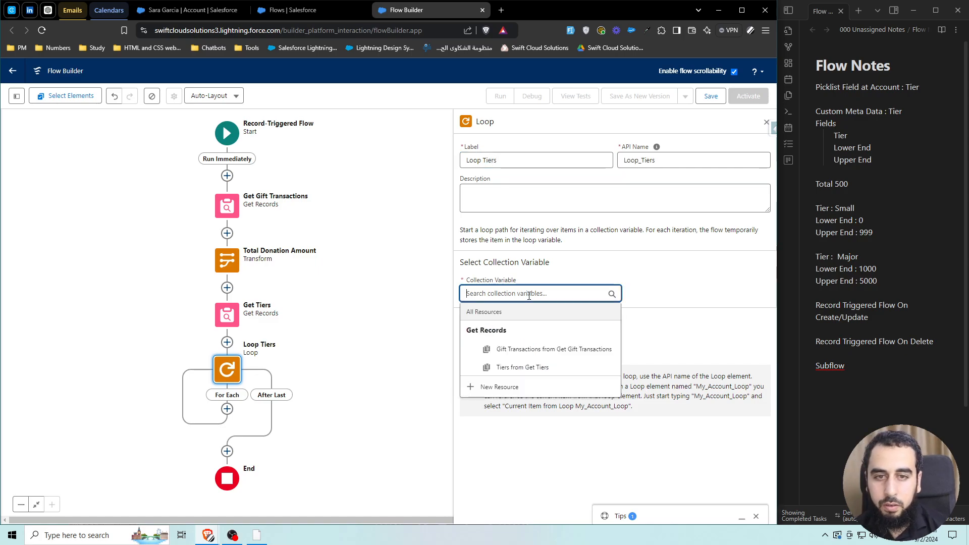
{"action": "left_click", "coordinate": [521, 367]}
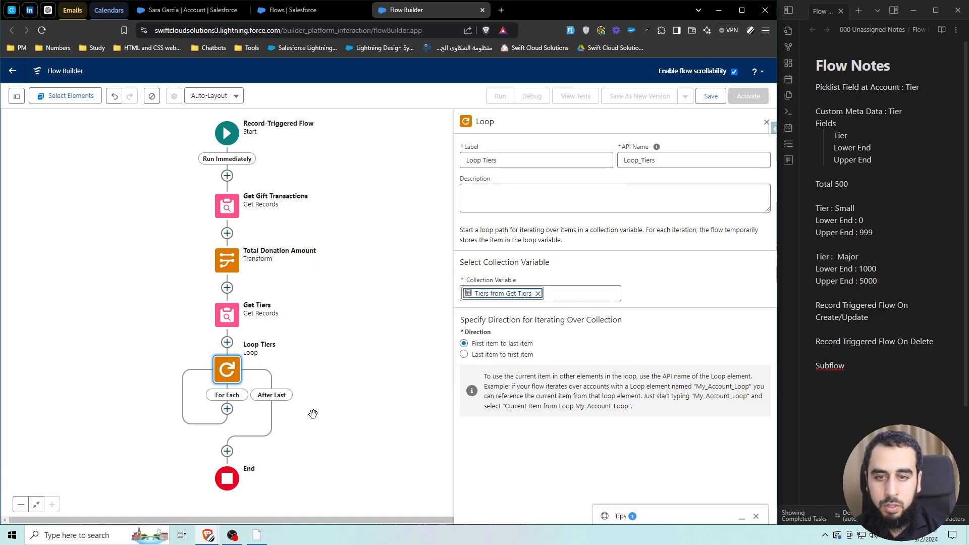
Step: Add a Decision element to the For Each path of Loop Tiers
{"action": "left_click", "coordinate": [226, 409]}
{"action": "type", "text": "dec"}
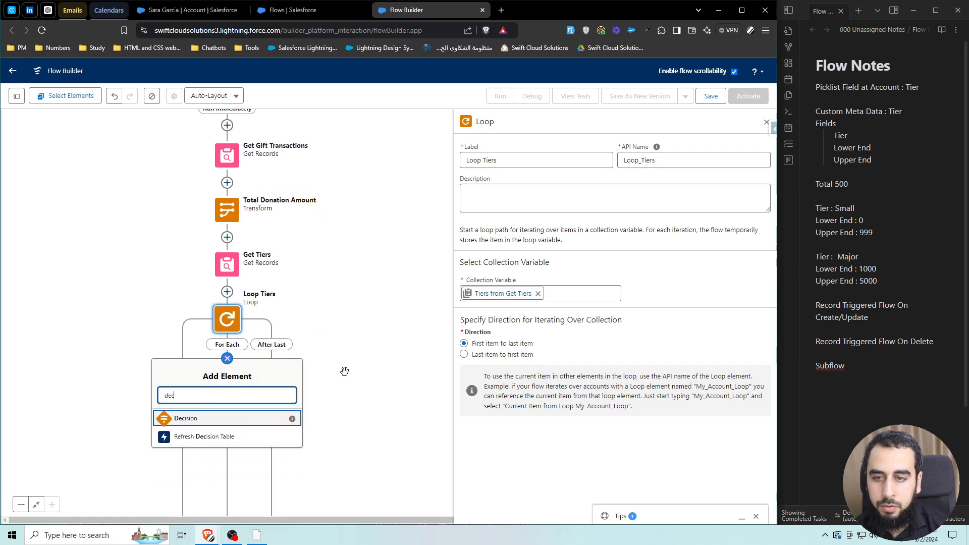
{"action": "scroll", "coordinate": [245, 378], "scroll_direction": "down", "scroll_amount": 1}
{"action": "left_click", "coordinate": [244, 379]}
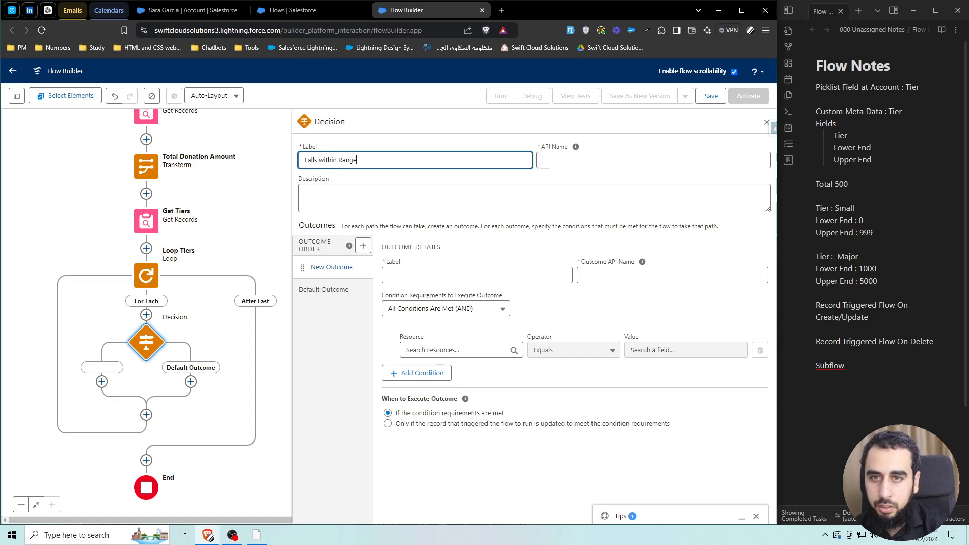
Step: Label the Decision element "Total Donation Amount Falls Within Range?" and let its API name fill in
{"action": "left_click", "coordinate": [323, 159]}
{"action": "key", "text": "BackSpace"}
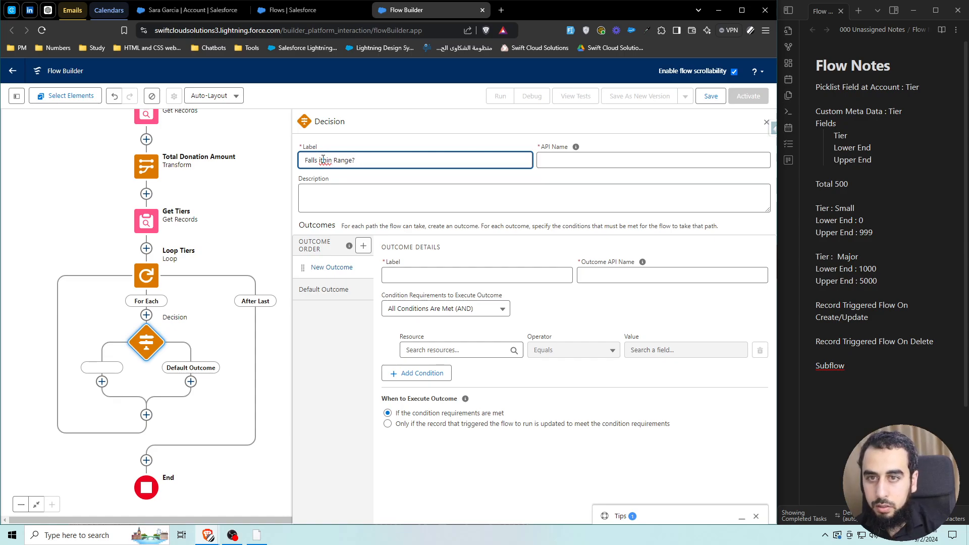
{"action": "type", "text": "W"}
{"action": "key", "text": "Home"}
{"action": "type", "text": "Total Donation A"}
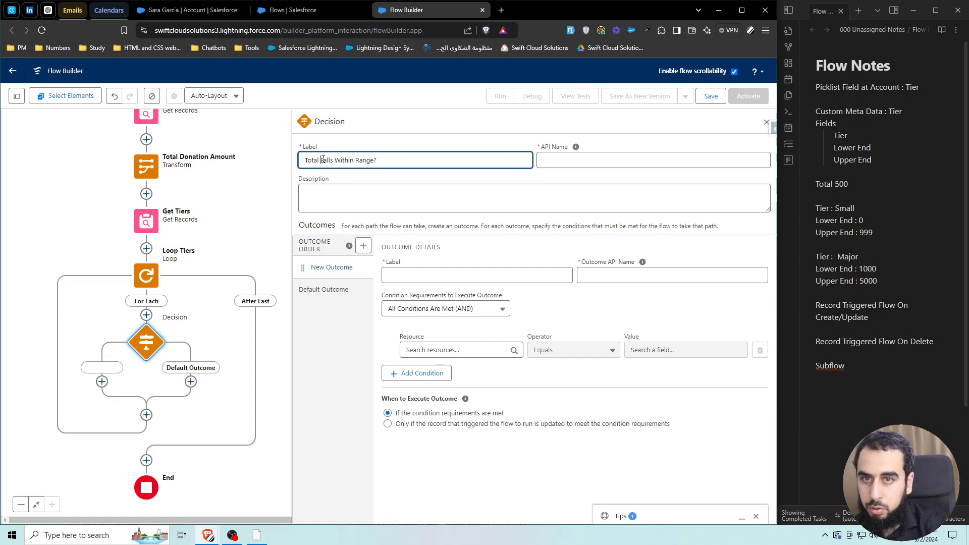
{"action": "type", "text": "mount"}
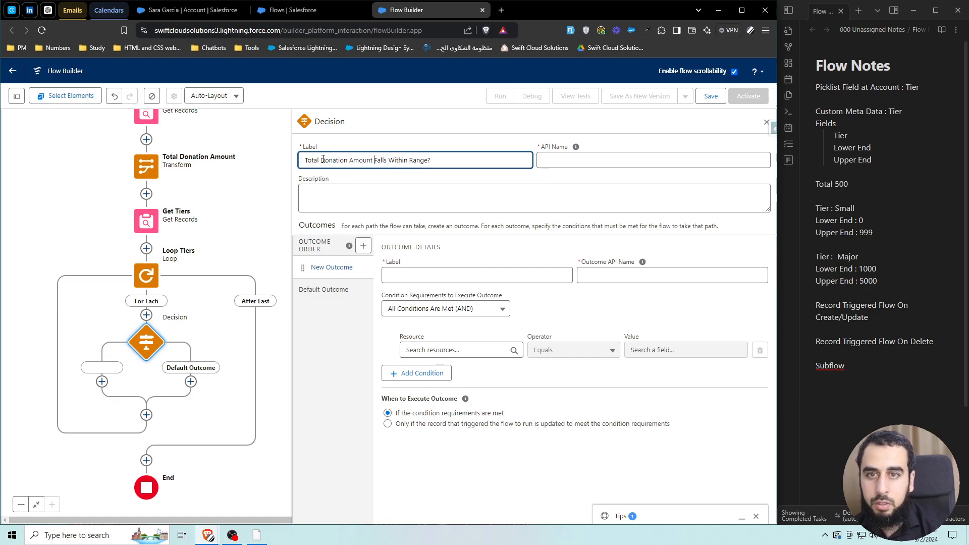
{"action": "left_click", "coordinate": [431, 144]}
{"action": "triple_click", "coordinate": [439, 158]}
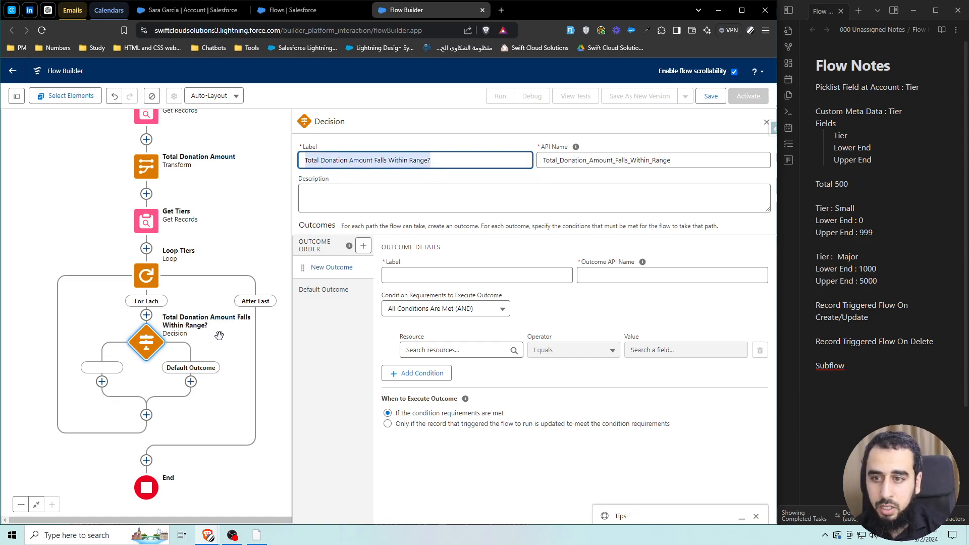
{"action": "left_click", "coordinate": [581, 183]}
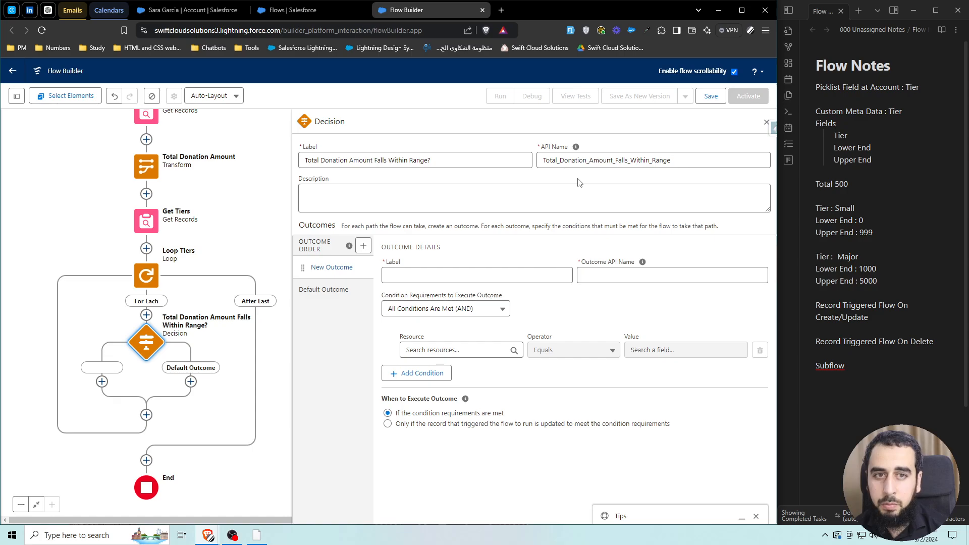
Step: Label the Decision's new outcome "Yes" with the API name Yes_Total_Donation_Amount_Falls_Within_Range
{"action": "left_click", "coordinate": [474, 277]}
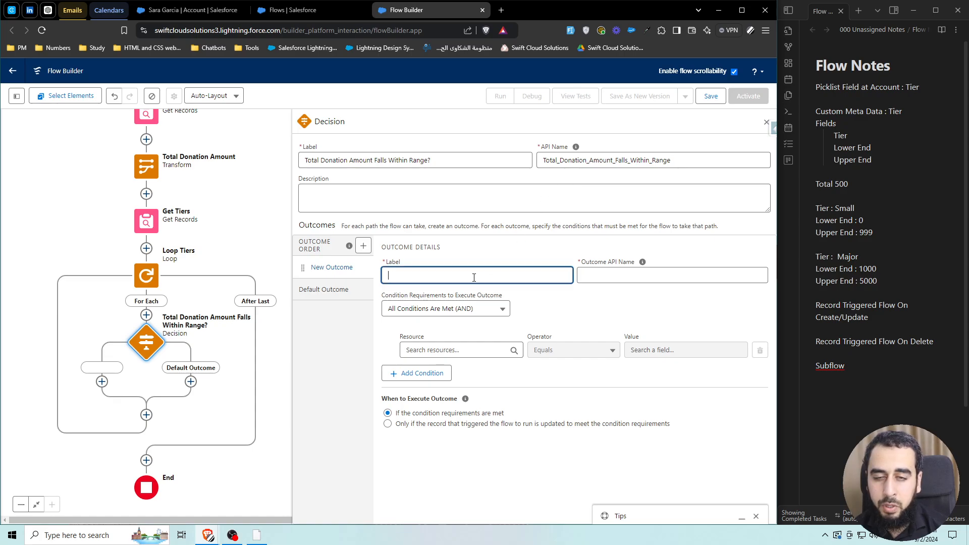
{"action": "left_click", "coordinate": [517, 252]}
{"action": "triple_click", "coordinate": [592, 159]}
{"action": "key", "text": "ctrl+c"}
{"action": "left_click", "coordinate": [615, 275]}
{"action": "type", "text": "_"}
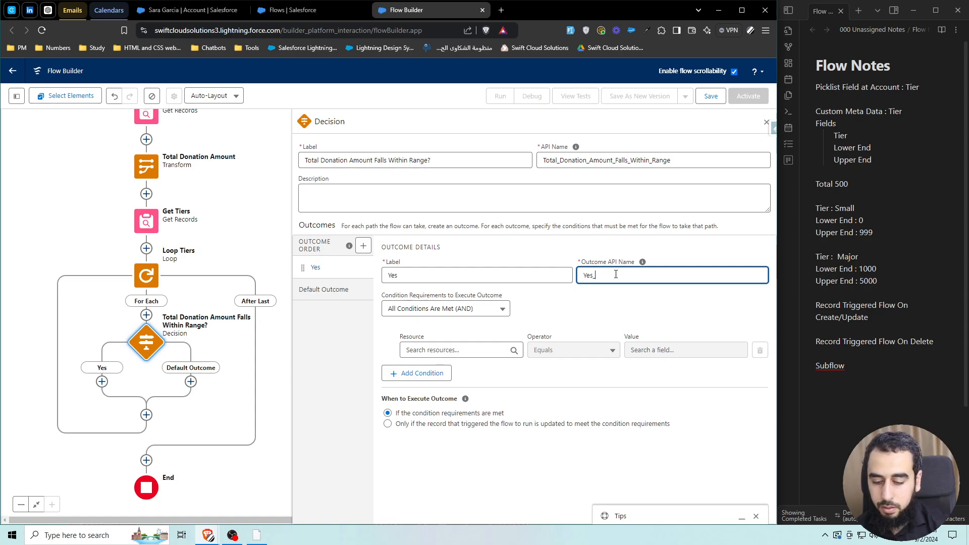
{"action": "key", "text": "ctrl+v"}
Step: Rename the Decision's default outcome to "No"
{"action": "left_click", "coordinate": [350, 290]}
{"action": "triple_click", "coordinate": [416, 275]}
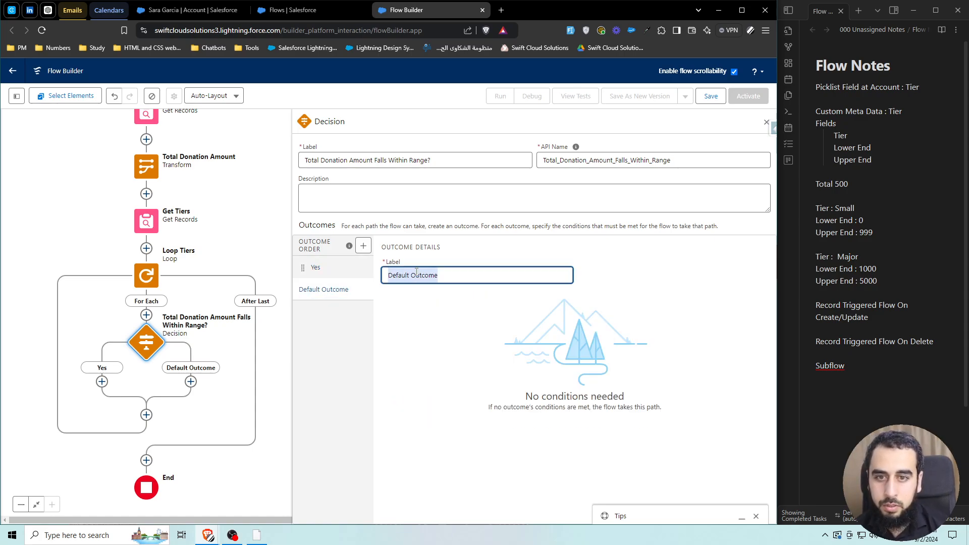
{"action": "type", "text": "No"}
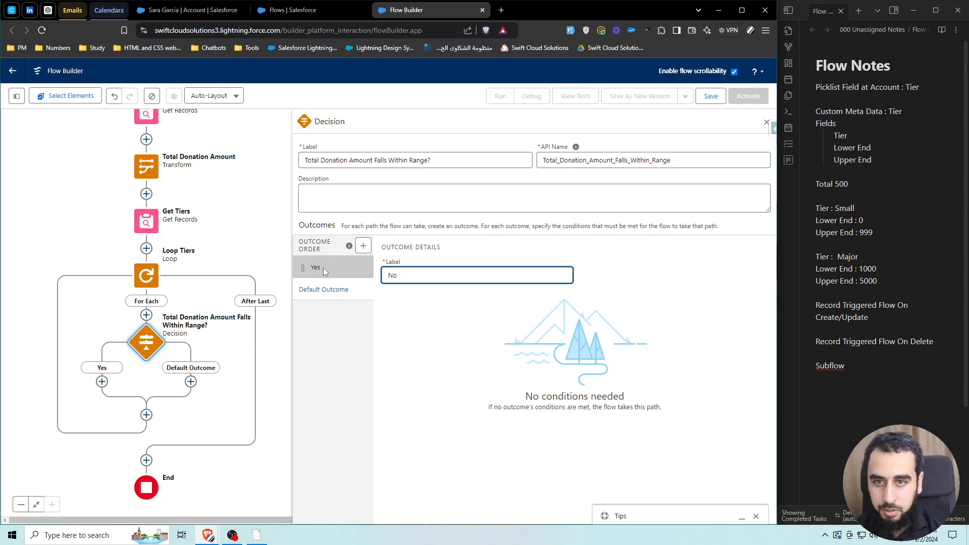
Step: Compare the Yes outcome's API name with the Decision's by searching the page for Total_Donation_Amount_Falls_Within_Range
{"action": "left_click", "coordinate": [323, 268]}
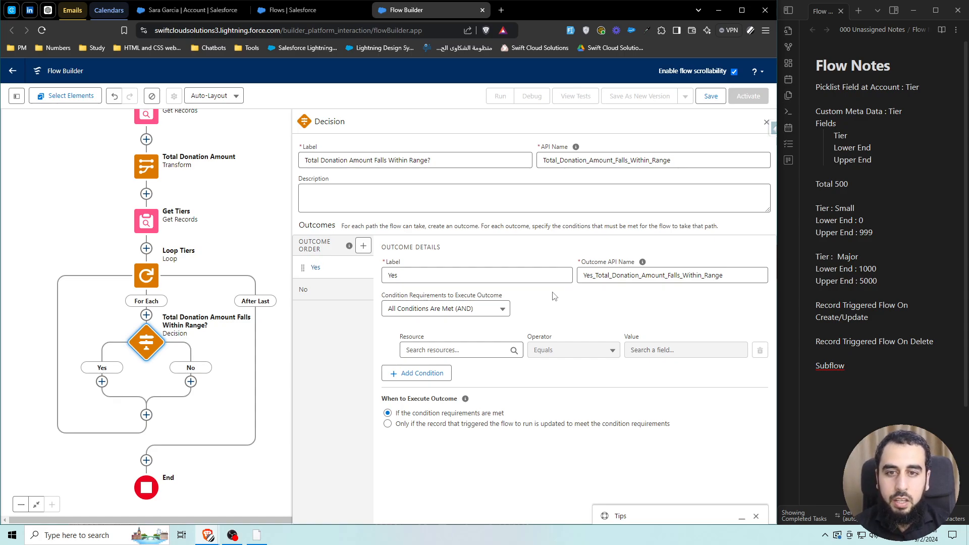
{"action": "left_click", "coordinate": [585, 275]}
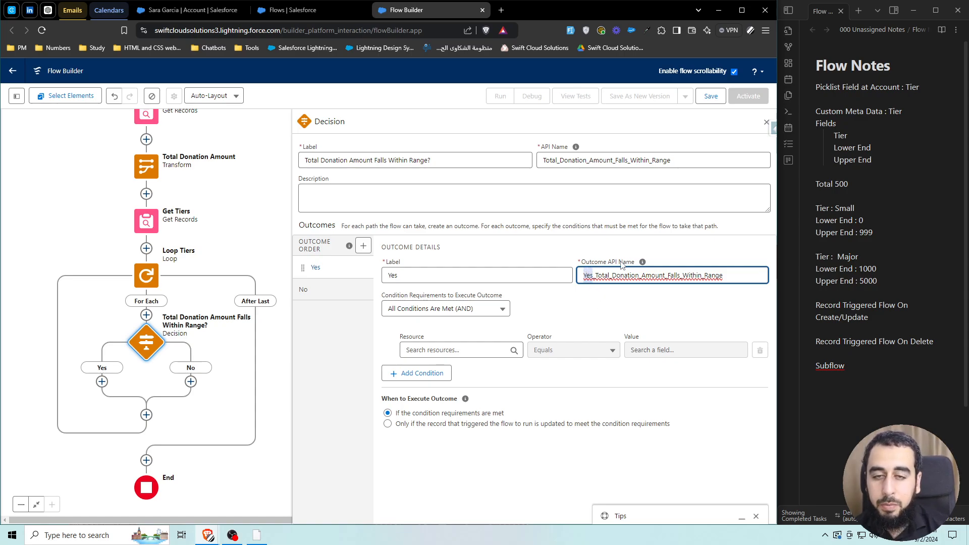
{"action": "left_click_drag", "start_coordinate": [593, 275], "coordinate": [718, 290]}
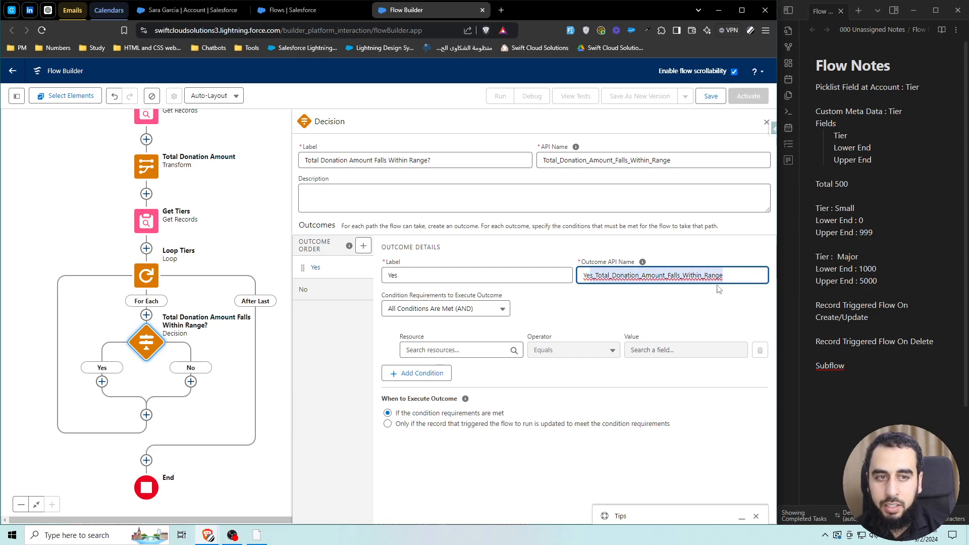
{"action": "left_click", "coordinate": [645, 276]}
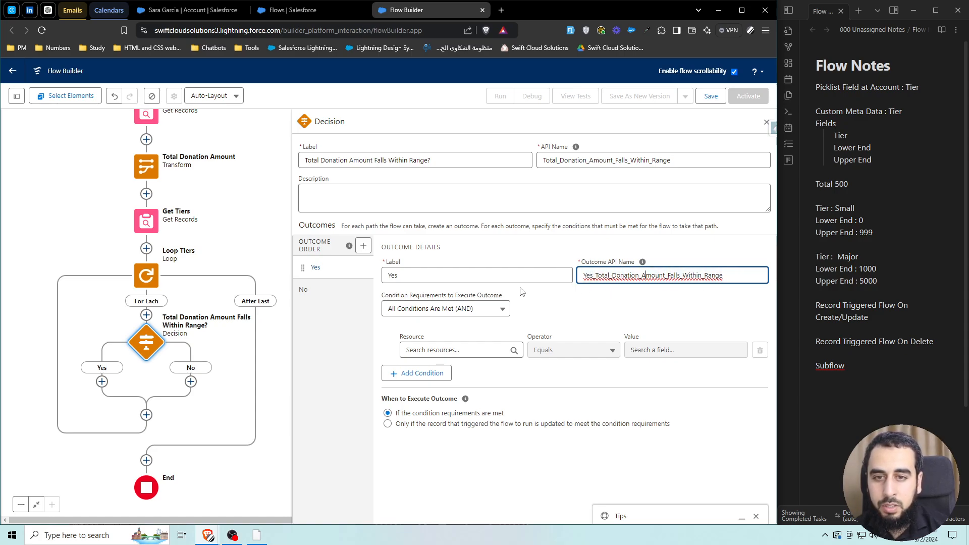
{"action": "left_click", "coordinate": [630, 287]}
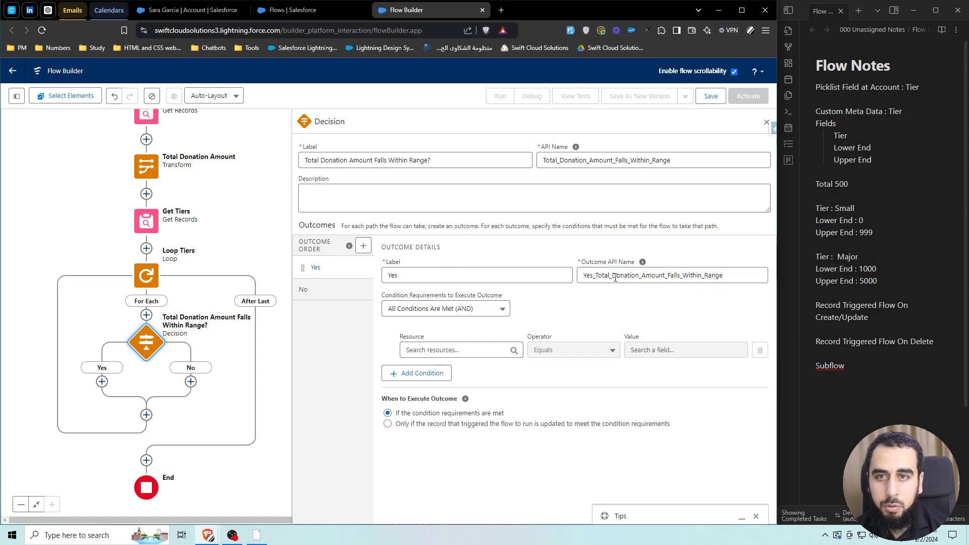
{"action": "left_click_drag", "start_coordinate": [595, 275], "coordinate": [742, 277]}
{"action": "key", "text": "ctrl+c"}
{"action": "left_click", "coordinate": [669, 306]}
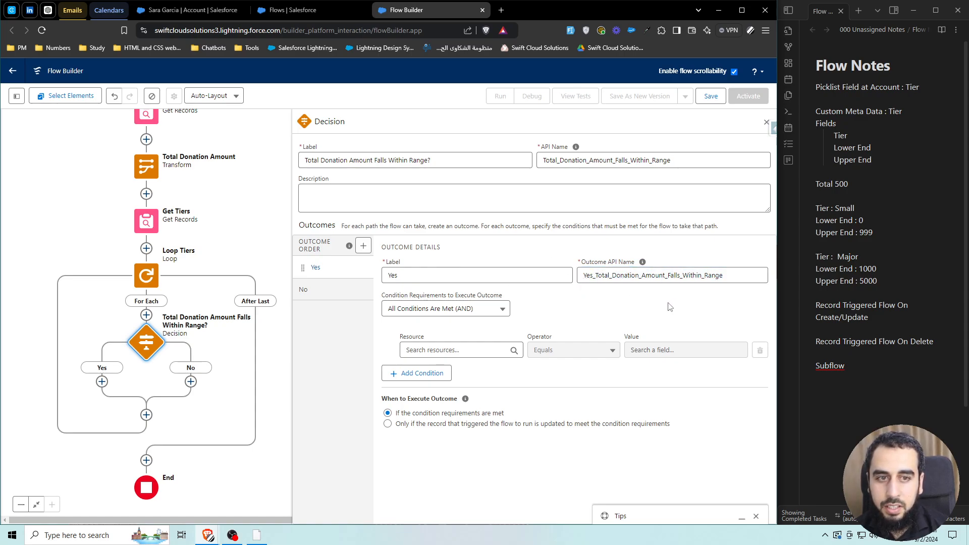
{"action": "key", "text": "ctrl+f"}
{"action": "key", "text": "ctrl+v"}
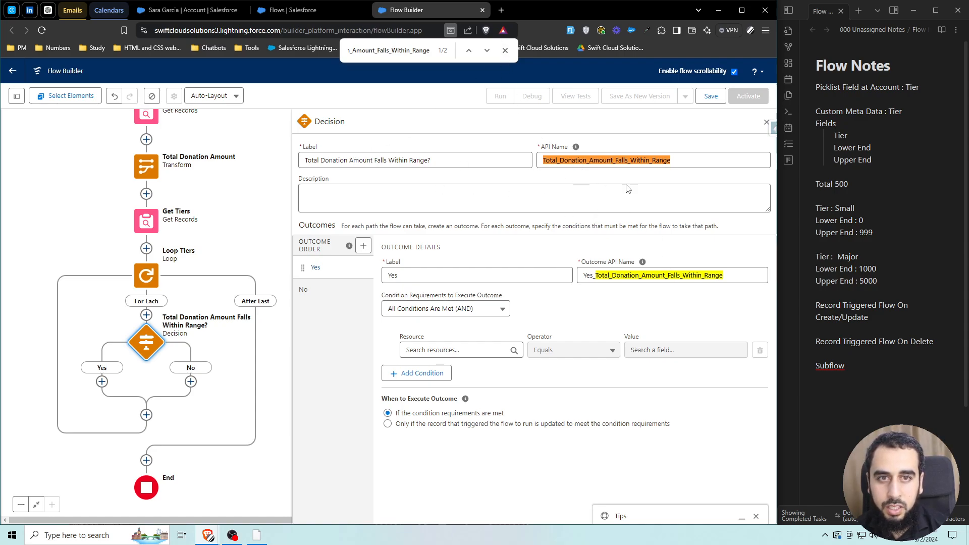
{"action": "left_click", "coordinate": [505, 51]}
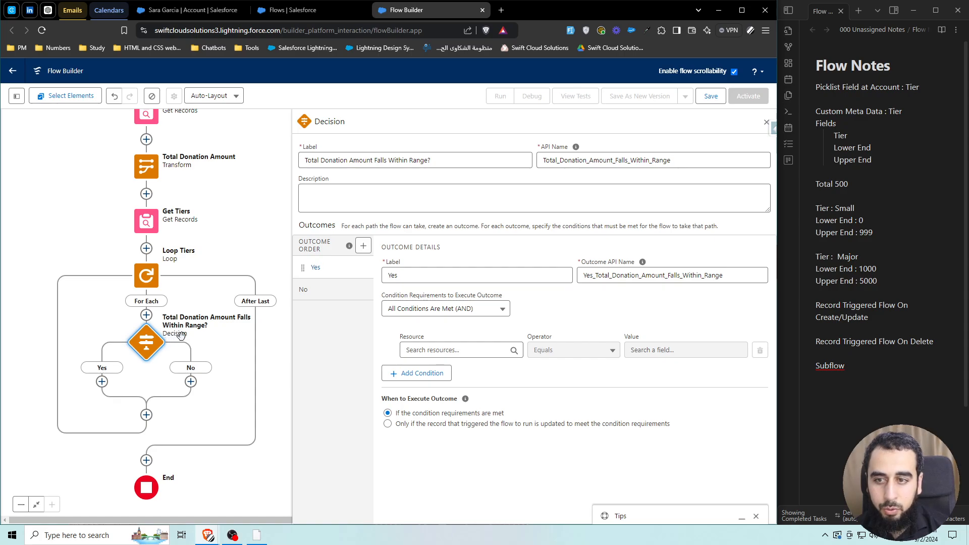
Step: Give the Yes outcome two AND conditions, both using the Total Donation Amount transform as the resource
{"action": "left_click", "coordinate": [454, 350]}
{"action": "type", "text": "total"}
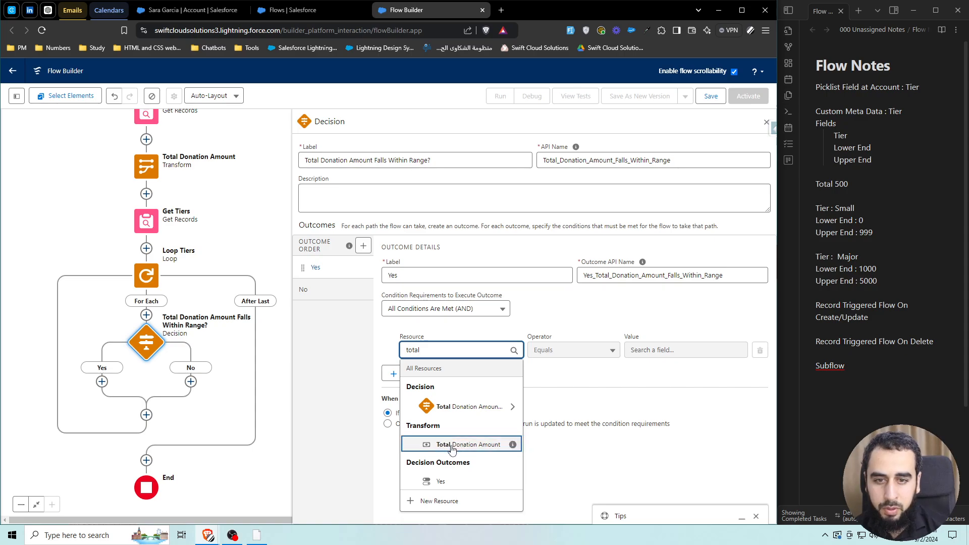
{"action": "left_click", "coordinate": [446, 444]}
{"action": "left_click", "coordinate": [446, 351]}
{"action": "left_click", "coordinate": [422, 373]}
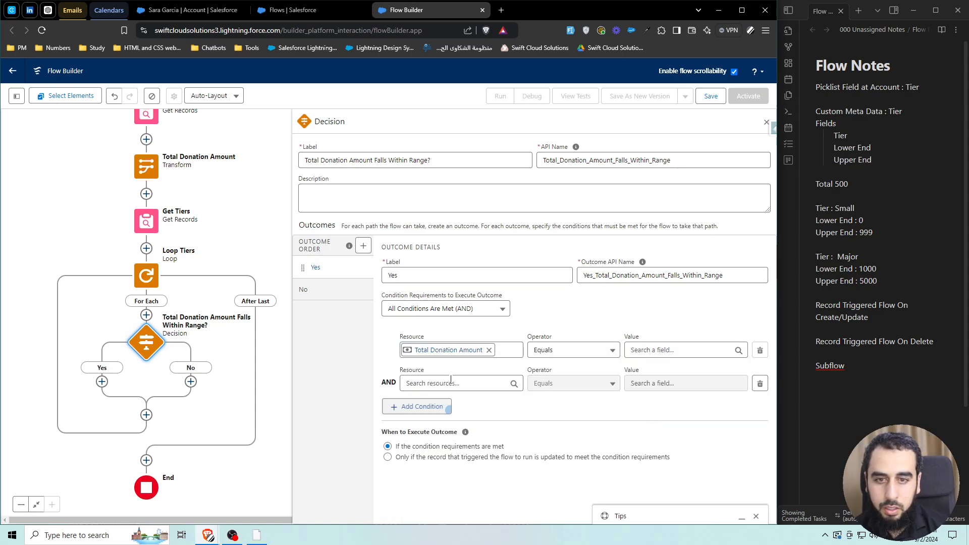
{"action": "left_click", "coordinate": [512, 383]}
{"action": "key", "text": "ctrl+v"}
{"action": "left_click", "coordinate": [574, 411]}
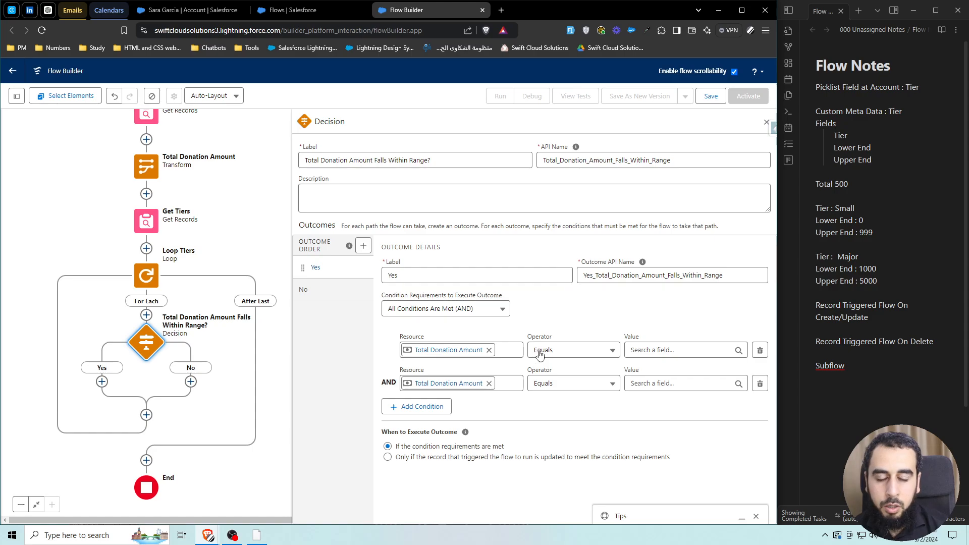
Step: Make the first Yes condition require Total Donation Amount Greater Than the Lower End of the current Loop Tiers item
{"action": "left_click", "coordinate": [861, 220]}
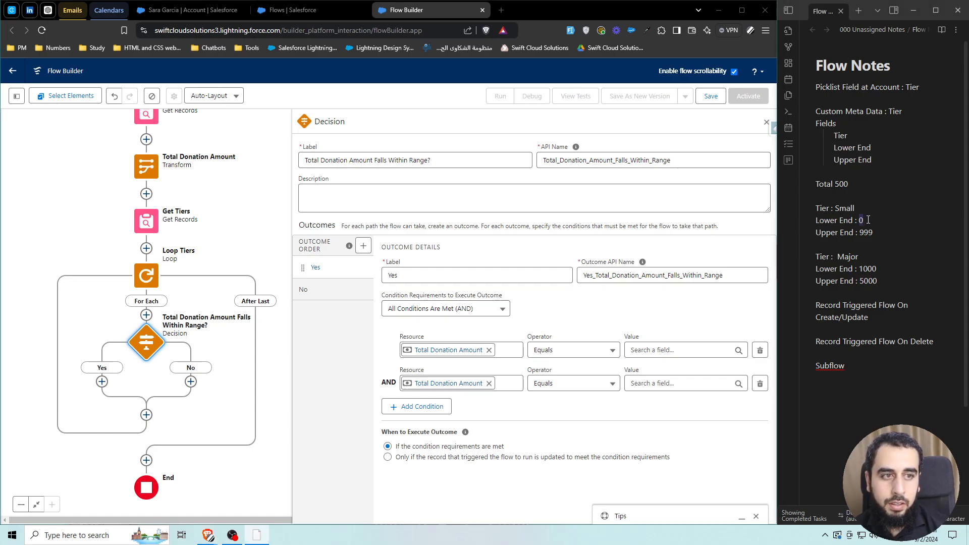
{"action": "left_click", "coordinate": [878, 232]}
{"action": "double_click", "coordinate": [868, 232]}
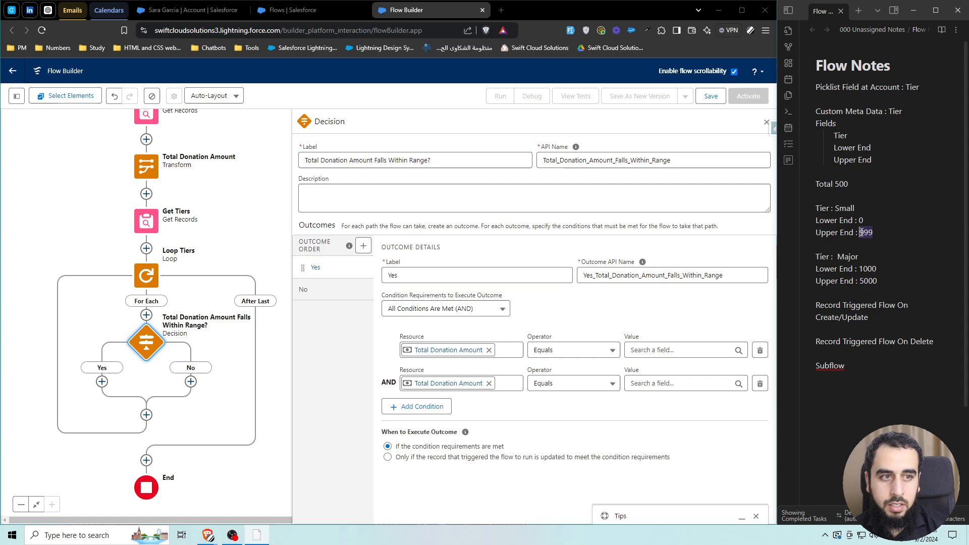
{"action": "left_click", "coordinate": [653, 350]}
{"action": "left_click", "coordinate": [575, 350]}
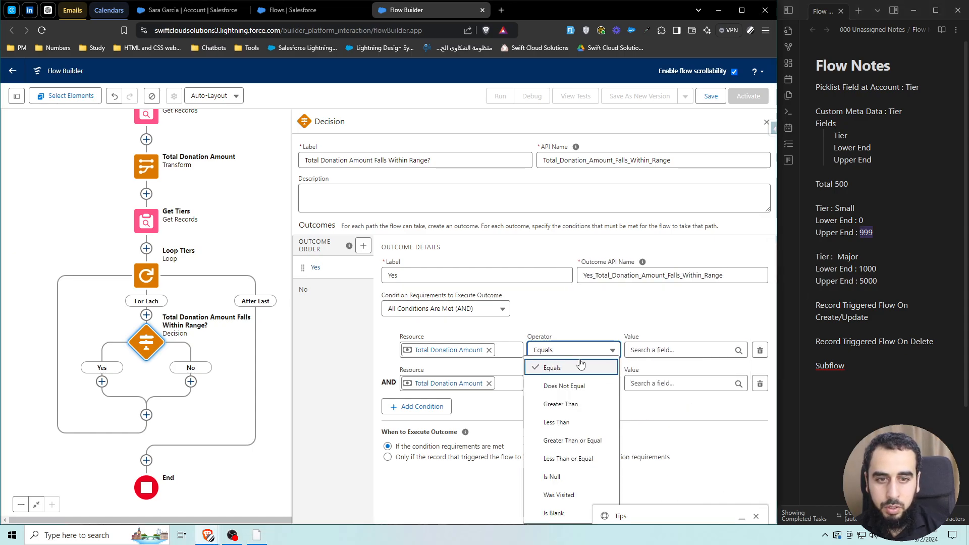
{"action": "left_click", "coordinate": [568, 402]}
{"action": "left_click", "coordinate": [643, 350]}
{"action": "type", "text": "curren"}
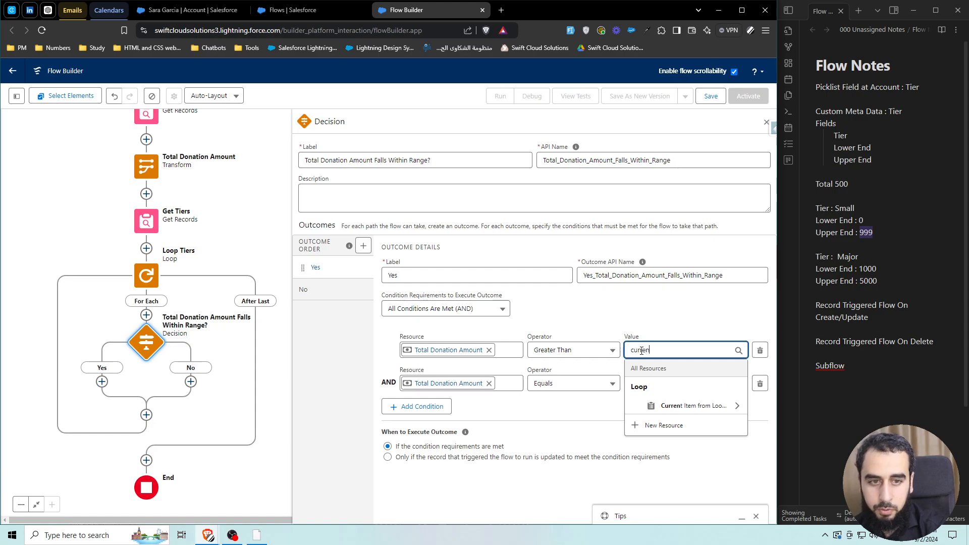
{"action": "left_click", "coordinate": [671, 406]}
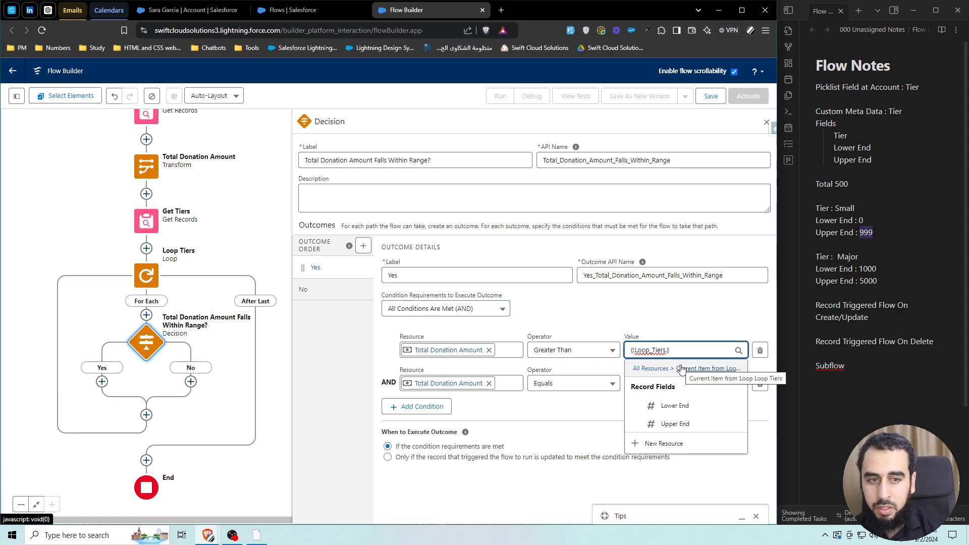
{"action": "left_click", "coordinate": [685, 407]}
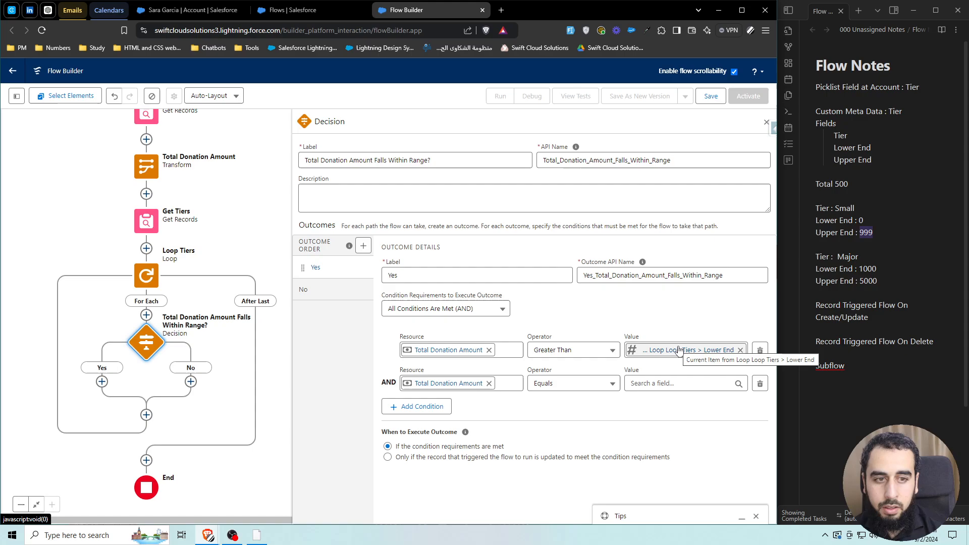
Step: Make the second Yes condition Less Than or Equal to the current Loop Tiers item's Upper End, and close the Decision settings
{"action": "left_click", "coordinate": [592, 383]}
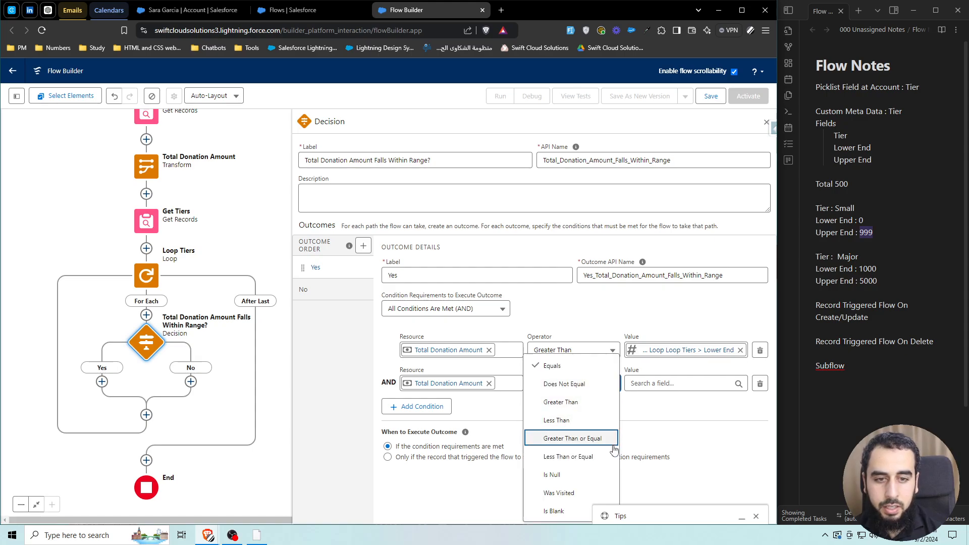
{"action": "left_click", "coordinate": [588, 456]}
{"action": "left_click", "coordinate": [657, 384]}
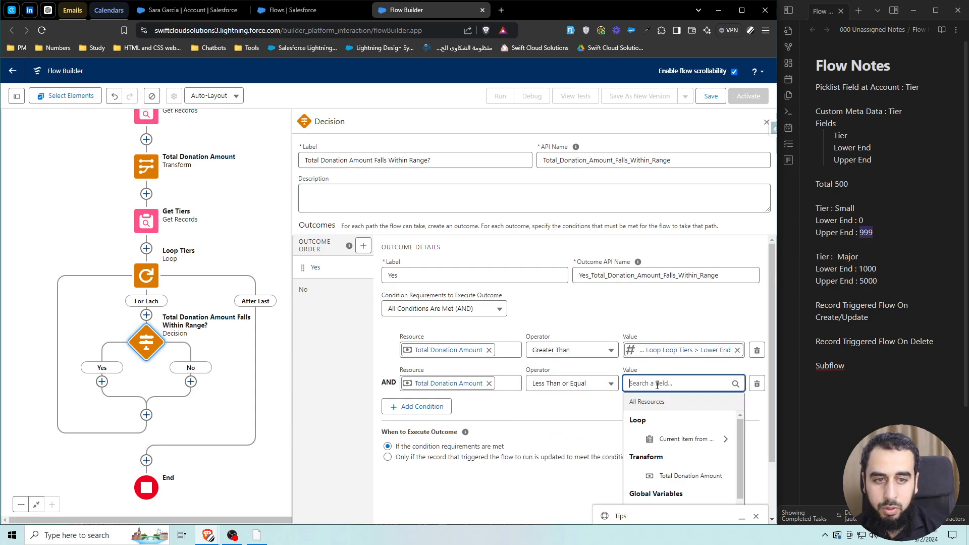
{"action": "type", "text": "loop"}
{"action": "left_click", "coordinate": [683, 438]}
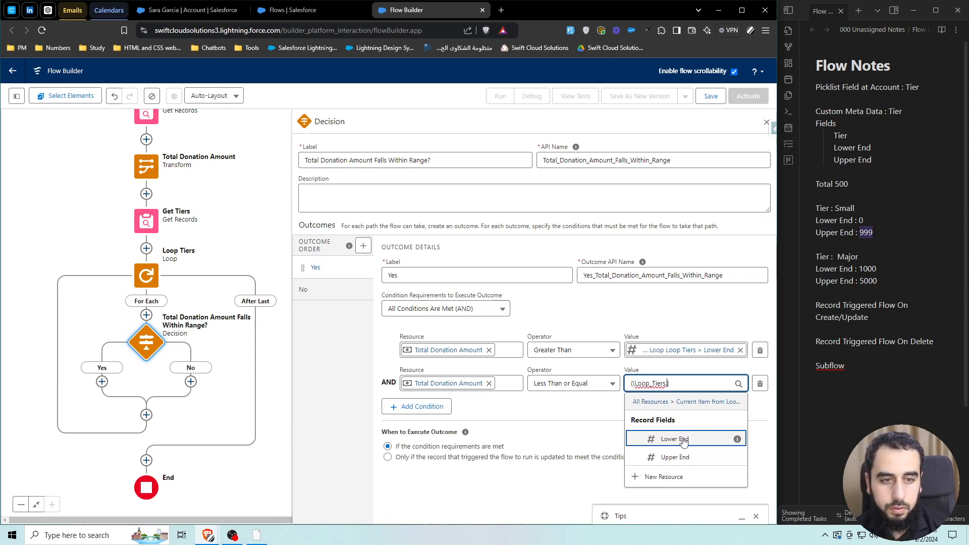
{"action": "left_click", "coordinate": [676, 457]}
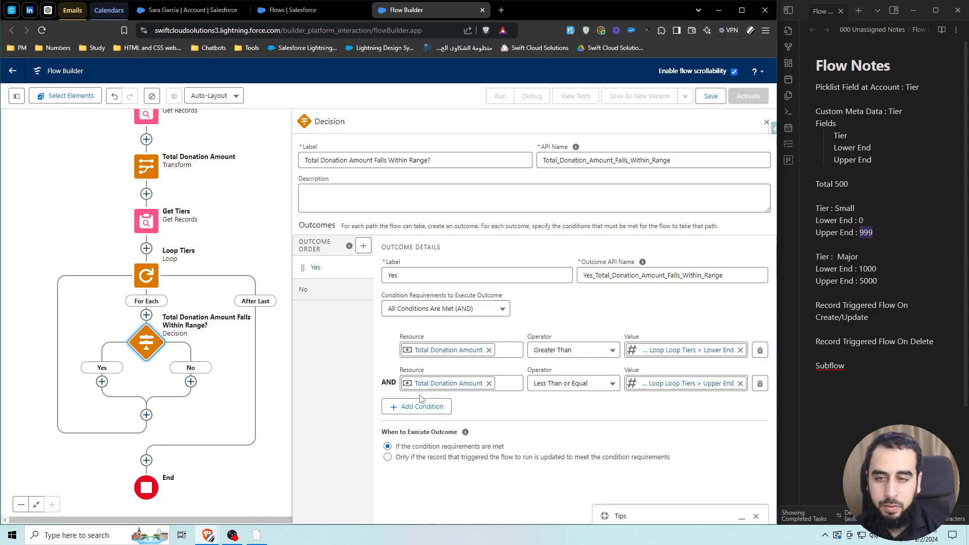
{"action": "left_click", "coordinate": [766, 123]}
{"action": "left_click_drag", "start_coordinate": [359, 351], "coordinate": [497, 351]}
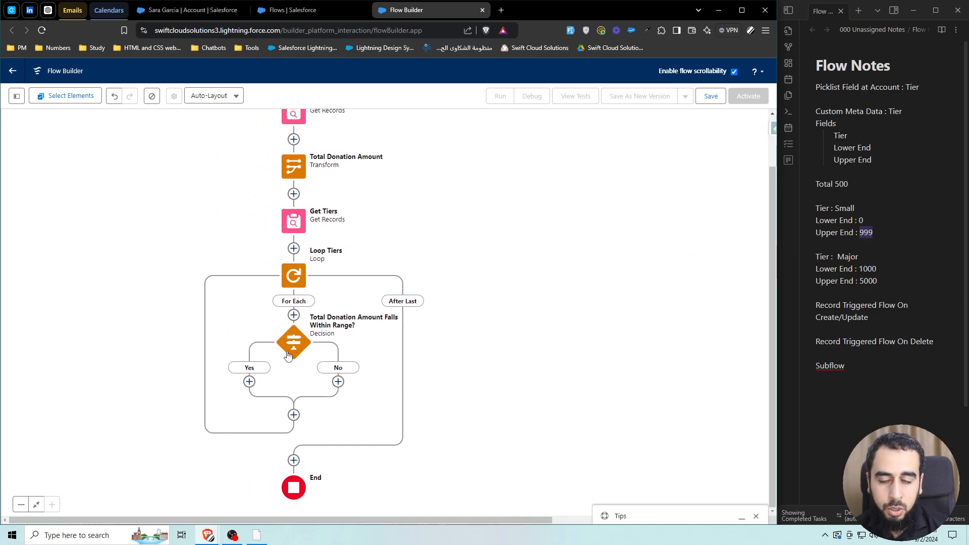
Step: Check the example total in the flow notes against the Small tier's lower and upper ends
{"action": "left_click", "coordinate": [883, 243]}
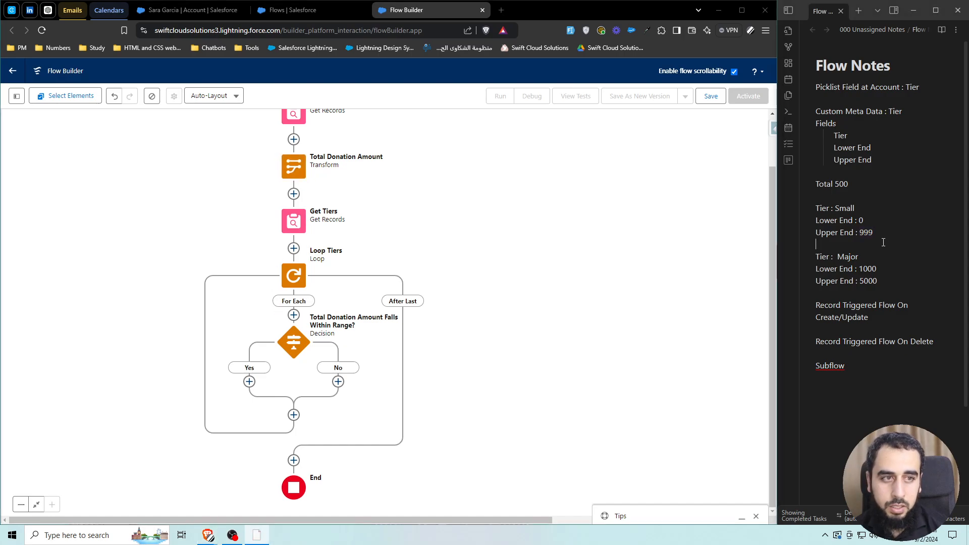
{"action": "left_click_drag", "start_coordinate": [879, 233], "coordinate": [815, 208]}
{"action": "left_click", "coordinate": [874, 216]}
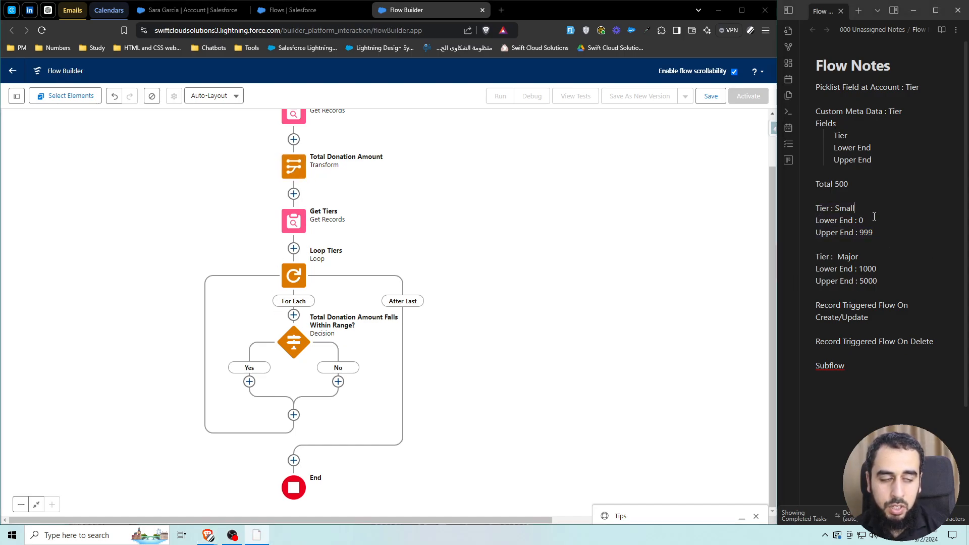
{"action": "double_click", "coordinate": [842, 184]}
{"action": "left_click", "coordinate": [879, 210]}
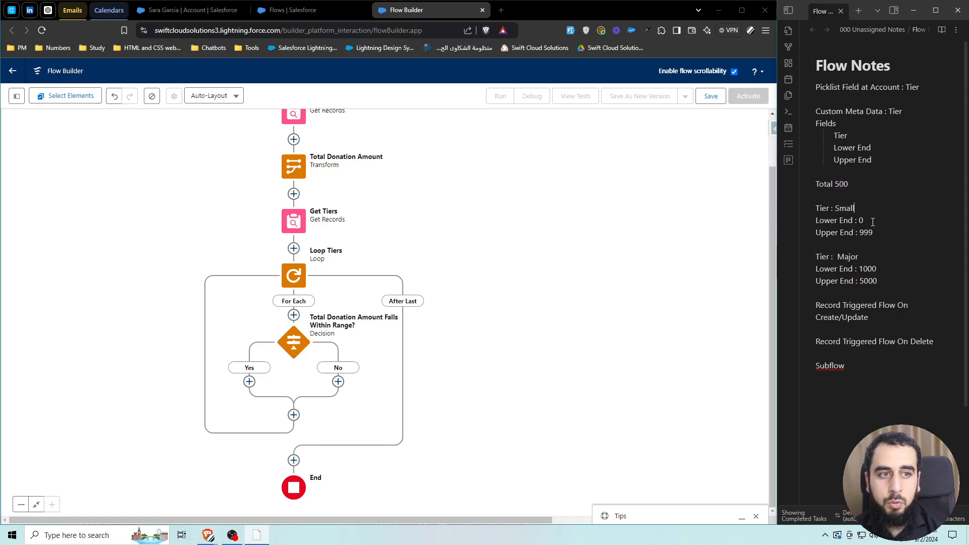
{"action": "left_click", "coordinate": [876, 225]}
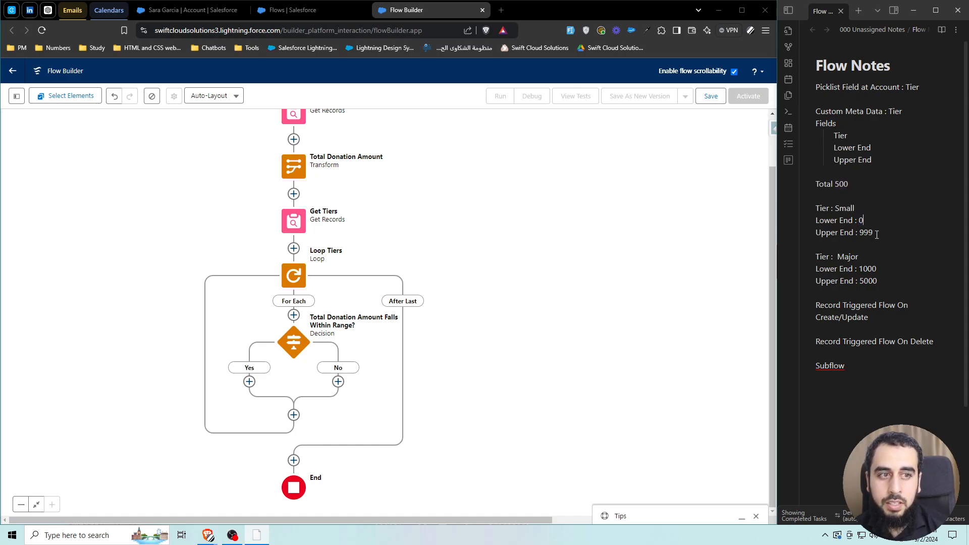
{"action": "double_click", "coordinate": [864, 233]}
{"action": "left_click", "coordinate": [876, 232]}
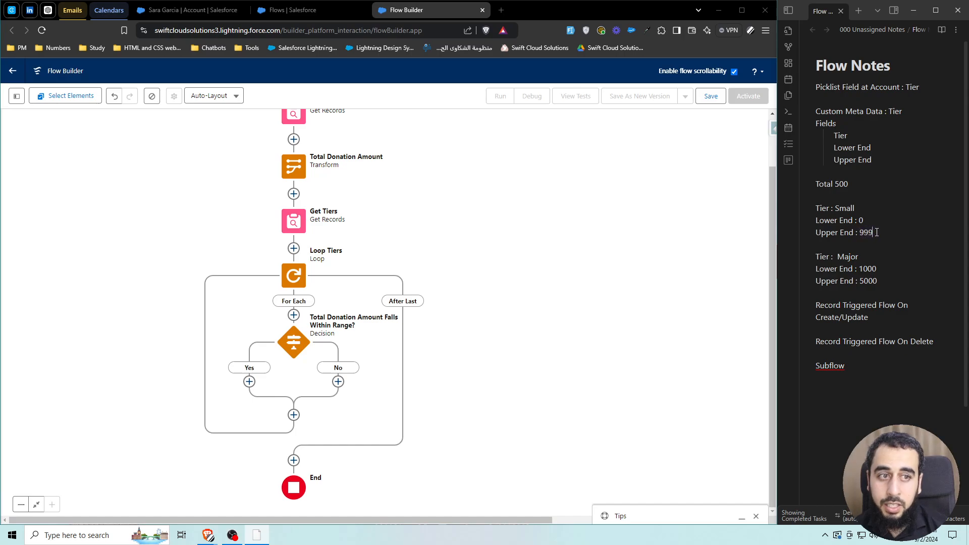
{"action": "double_click", "coordinate": [847, 209]}
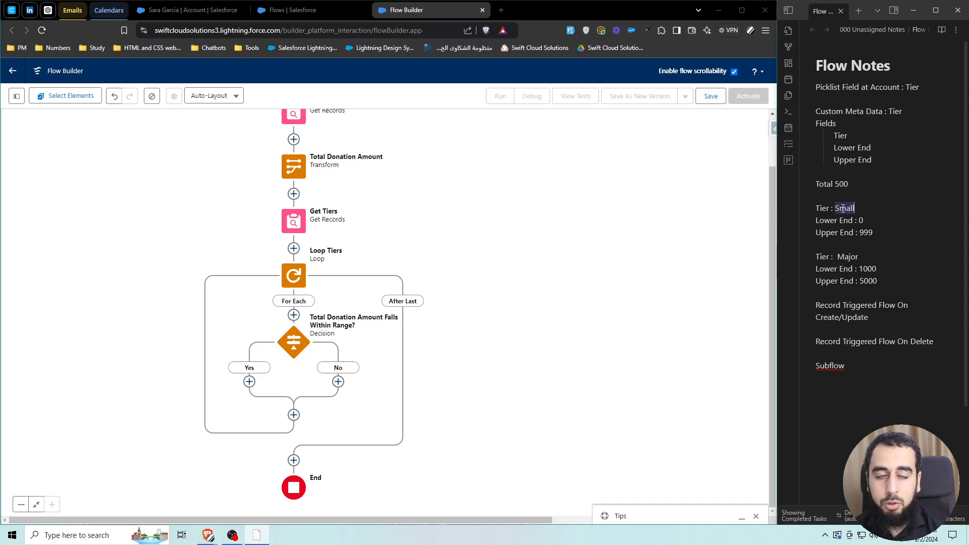
Step: Change the example total in the flow notes to 1500 and compare it with the Small and Major tier ranges
{"action": "left_click", "coordinate": [863, 221]}
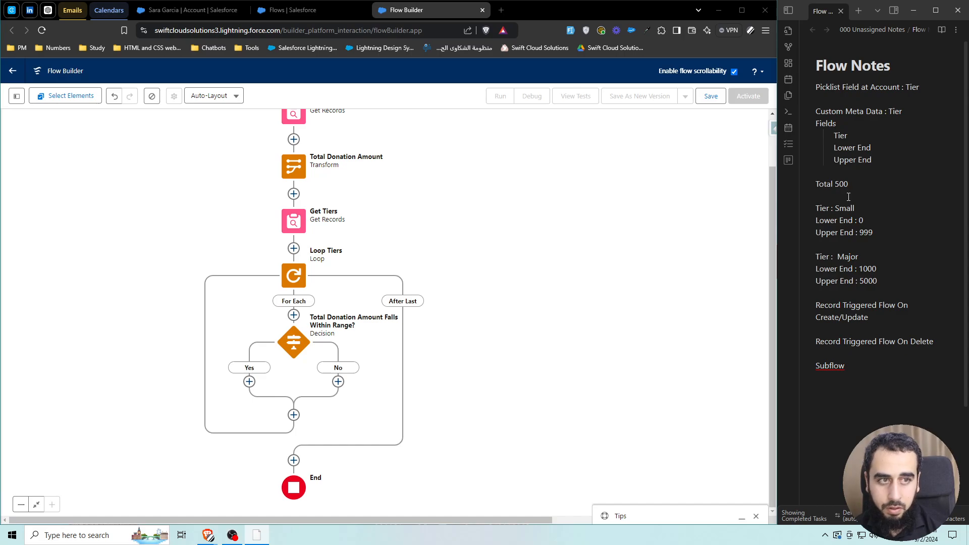
{"action": "type", "text": "1"}
{"action": "left_click_drag", "start_coordinate": [873, 232], "coordinate": [811, 228]}
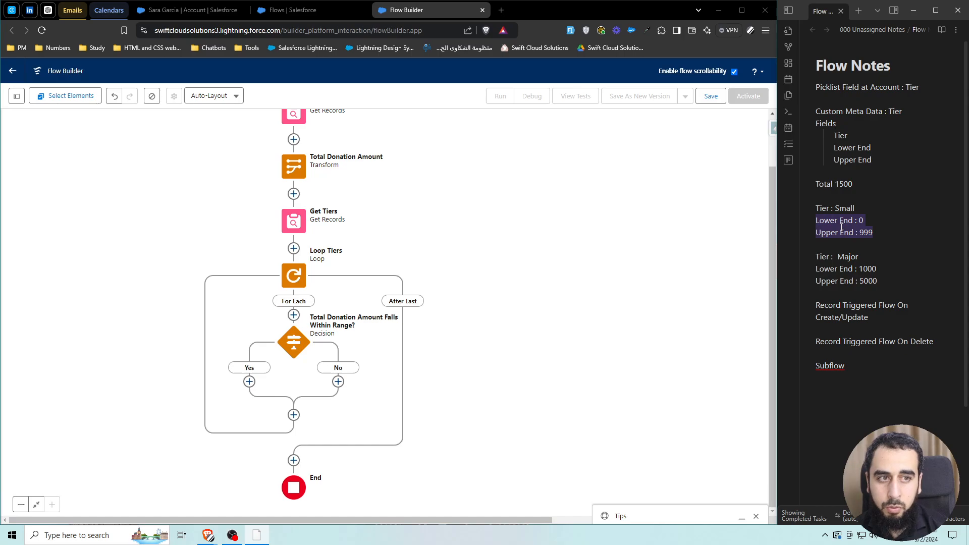
{"action": "left_click", "coordinate": [866, 242]}
{"action": "left_click_drag", "start_coordinate": [883, 285], "coordinate": [814, 255]}
{"action": "left_click", "coordinate": [875, 270]}
{"action": "left_click_drag", "start_coordinate": [881, 281], "coordinate": [815, 267]}
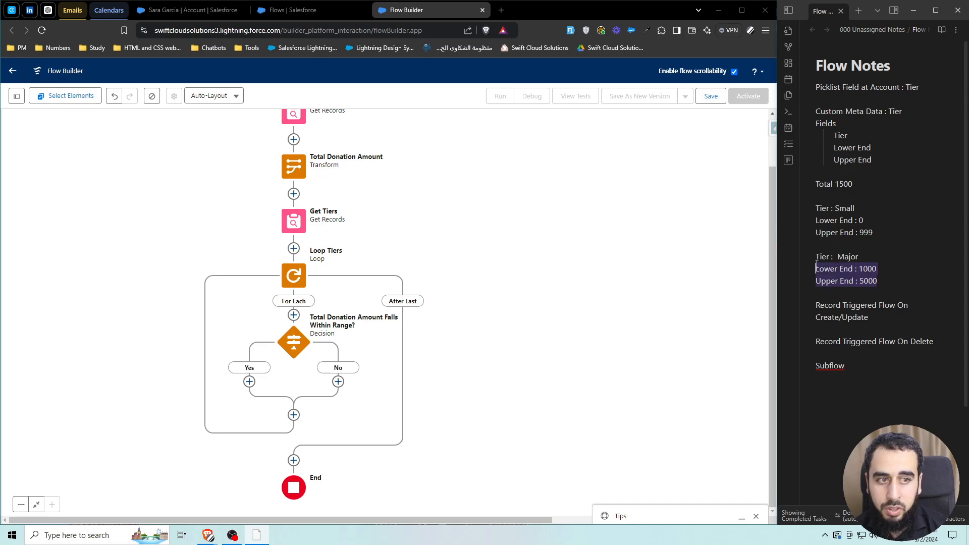
Step: Create a text variable resource named TxtVar_Tier to hold the matching tier name
{"action": "left_click", "coordinate": [875, 268]}
{"action": "double_click", "coordinate": [847, 257]}
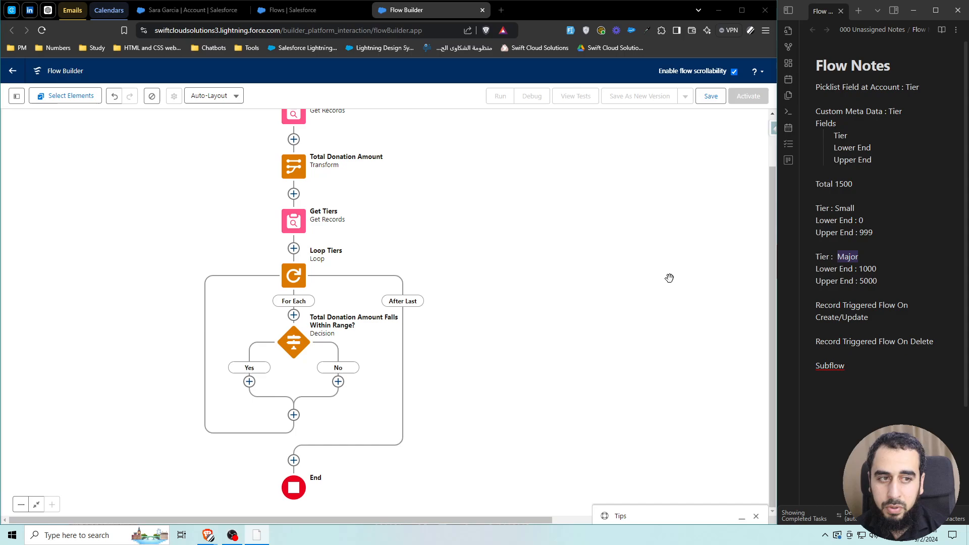
{"action": "left_click", "coordinate": [18, 101]}
{"action": "left_click", "coordinate": [36, 189]}
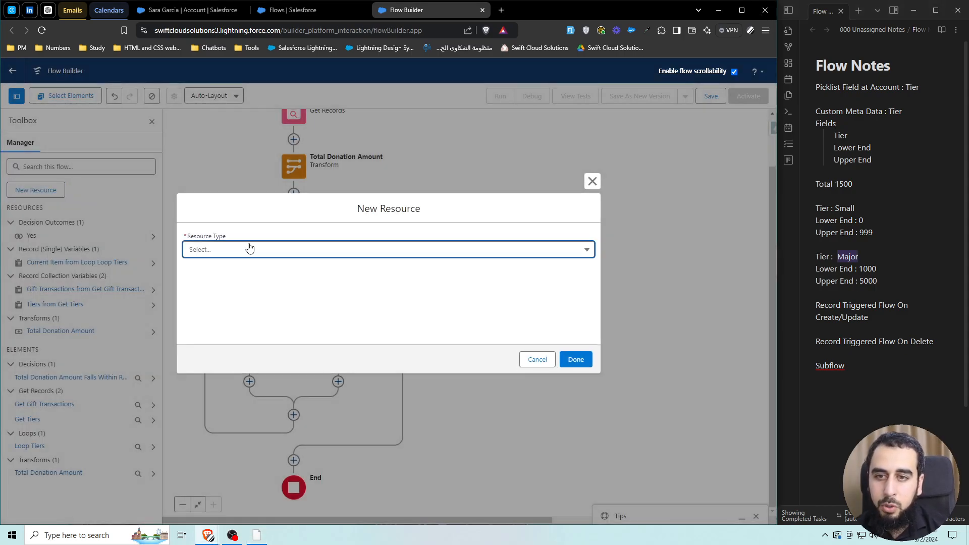
{"action": "left_click", "coordinate": [249, 248]}
{"action": "left_click", "coordinate": [225, 275]}
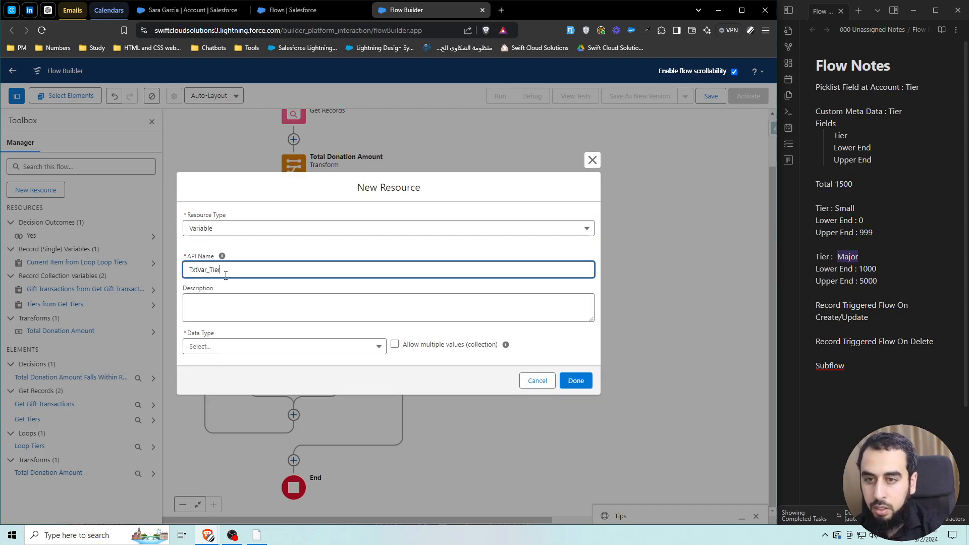
{"action": "double_click", "coordinate": [223, 273]}
{"action": "left_click", "coordinate": [242, 347]}
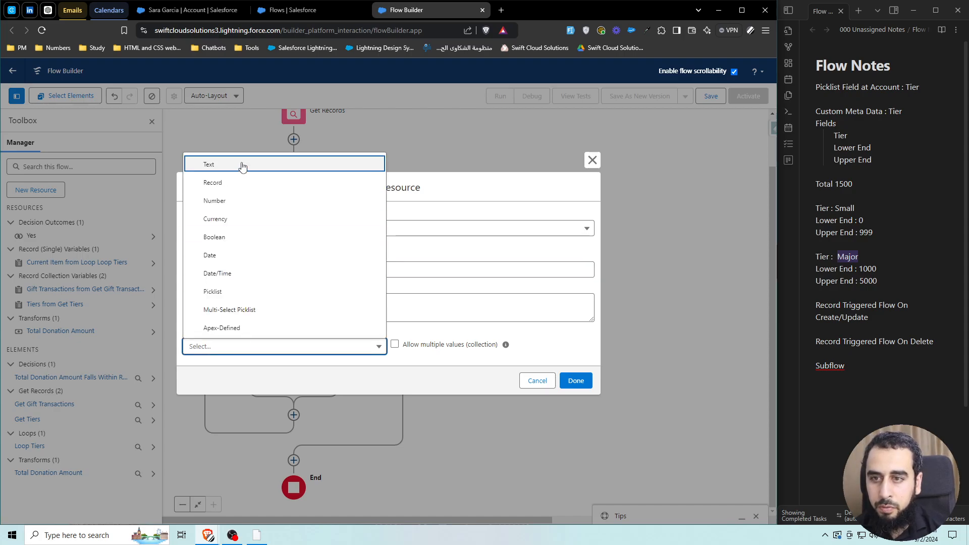
{"action": "left_click", "coordinate": [243, 165]}
{"action": "left_click", "coordinate": [576, 412]}
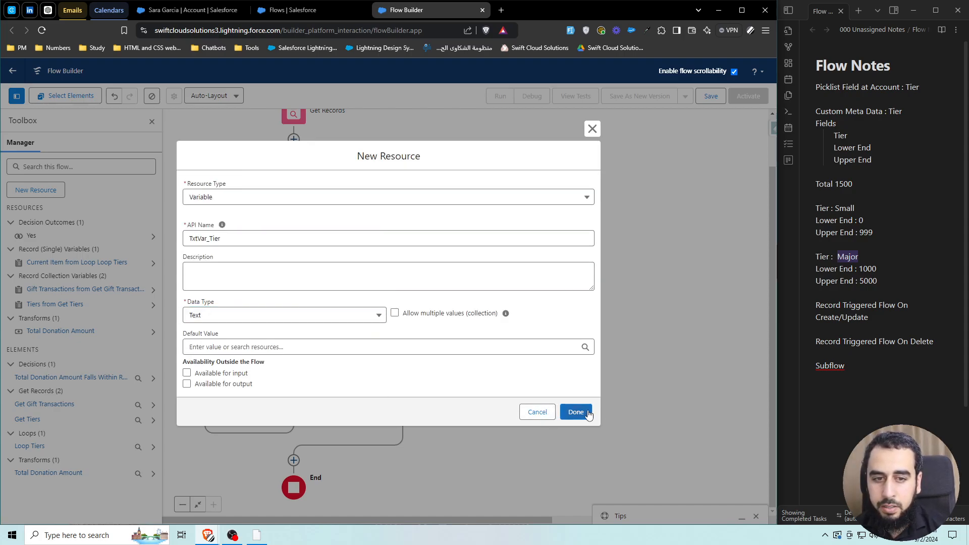
Step: Add an Assignment element labelled Assign Tier on the decision's Yes path, with TxtVar_Tier as the variable
{"action": "left_click_drag", "start_coordinate": [282, 380], "coordinate": [349, 380]}
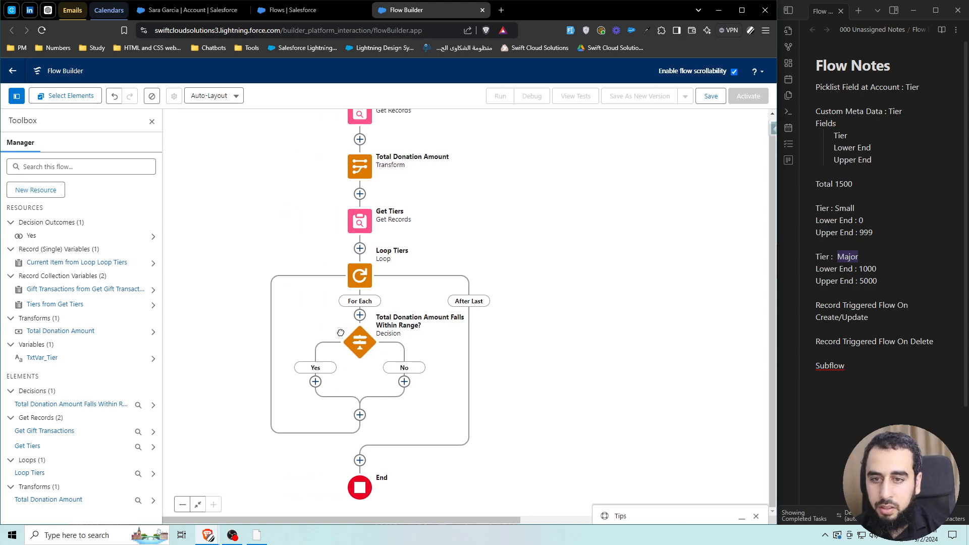
{"action": "left_click", "coordinate": [315, 381]}
{"action": "type", "text": "ass"}
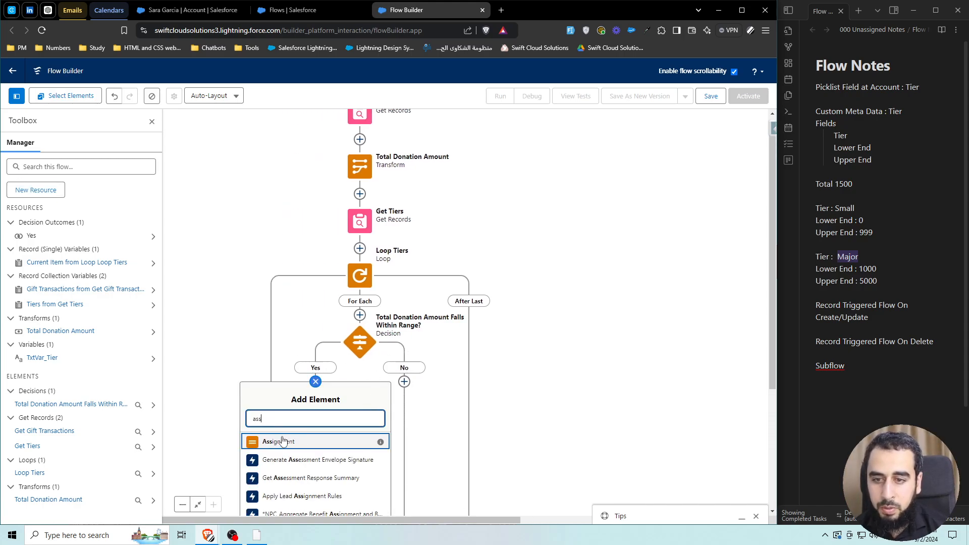
{"action": "left_click", "coordinate": [281, 441]}
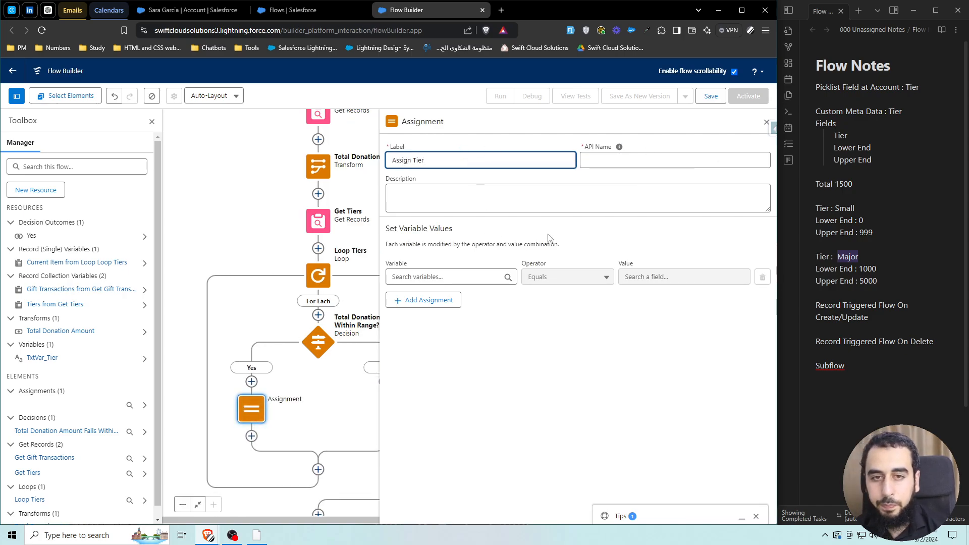
{"action": "left_click", "coordinate": [443, 277]}
{"action": "type", "text": "txt"}
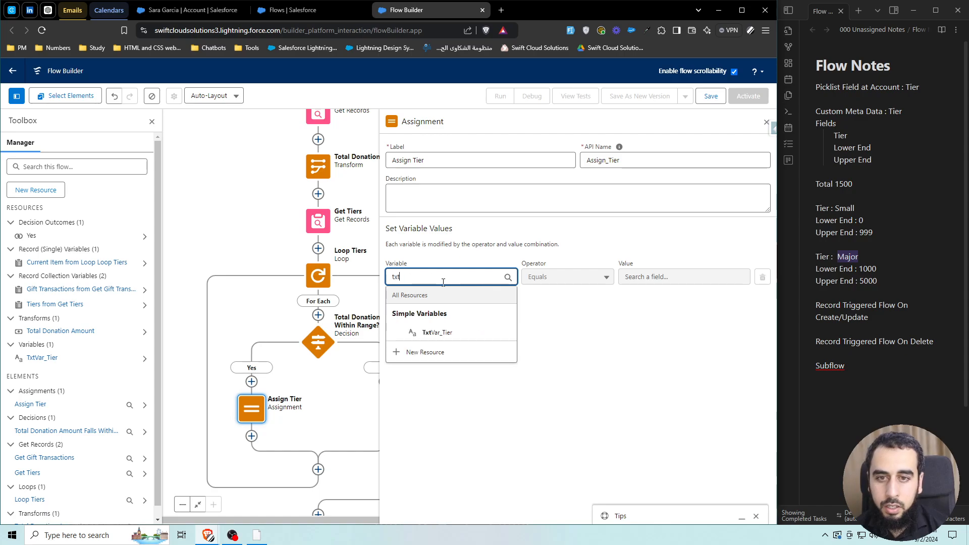
{"action": "left_click", "coordinate": [456, 332]}
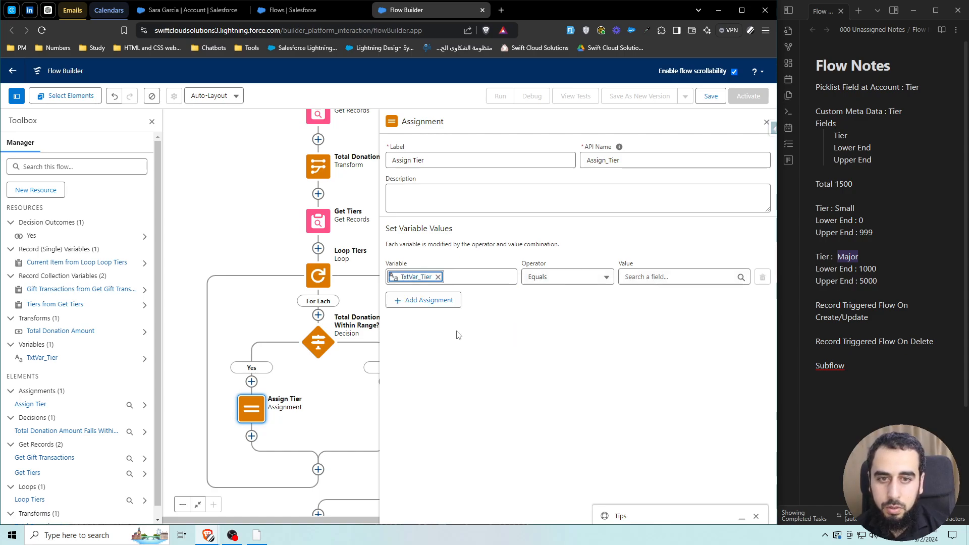
Step: Set the TxtVar_Tier assignment value to the current Loop Tiers item's Label, checking the API names of both Label fields
{"action": "left_click", "coordinate": [680, 277]}
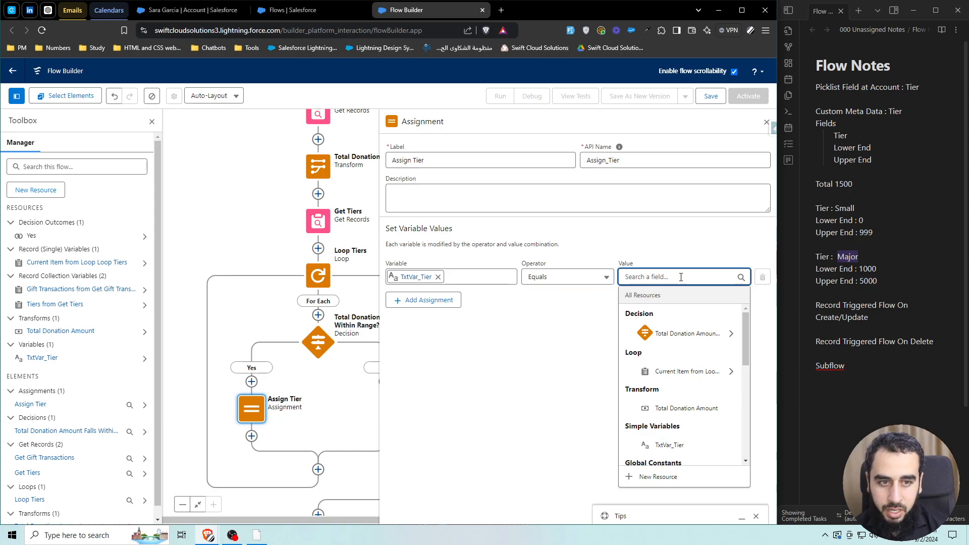
{"action": "type", "text": "loop"}
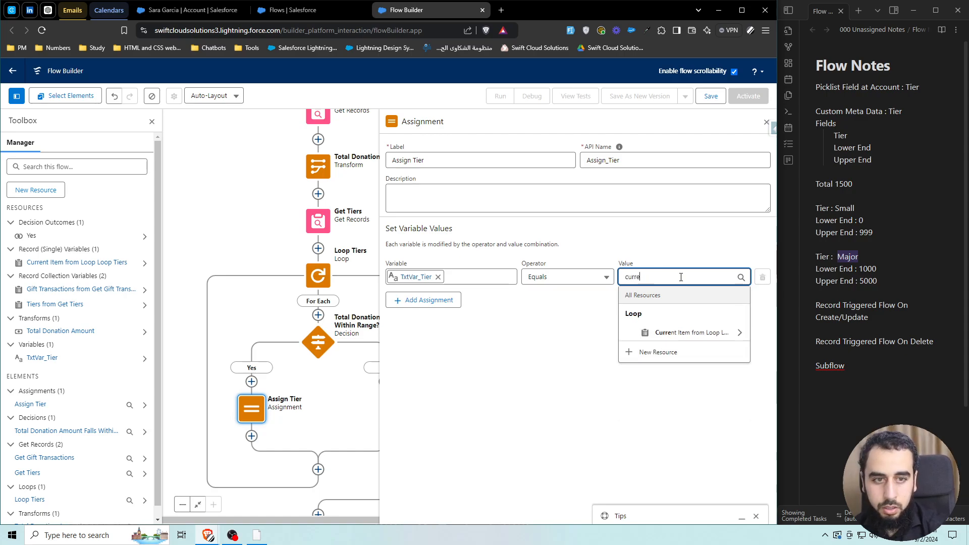
{"action": "left_click", "coordinate": [700, 331]}
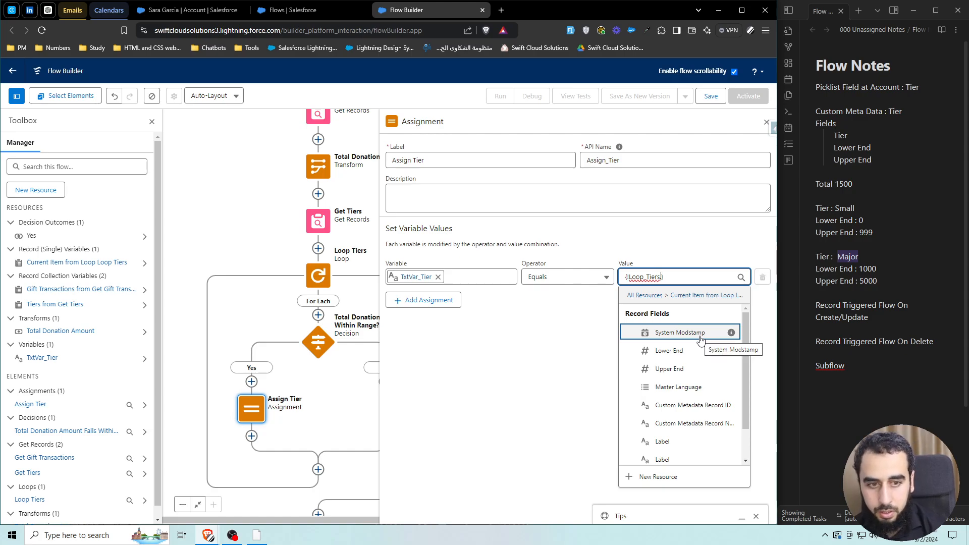
{"action": "type", "text": ".label"}
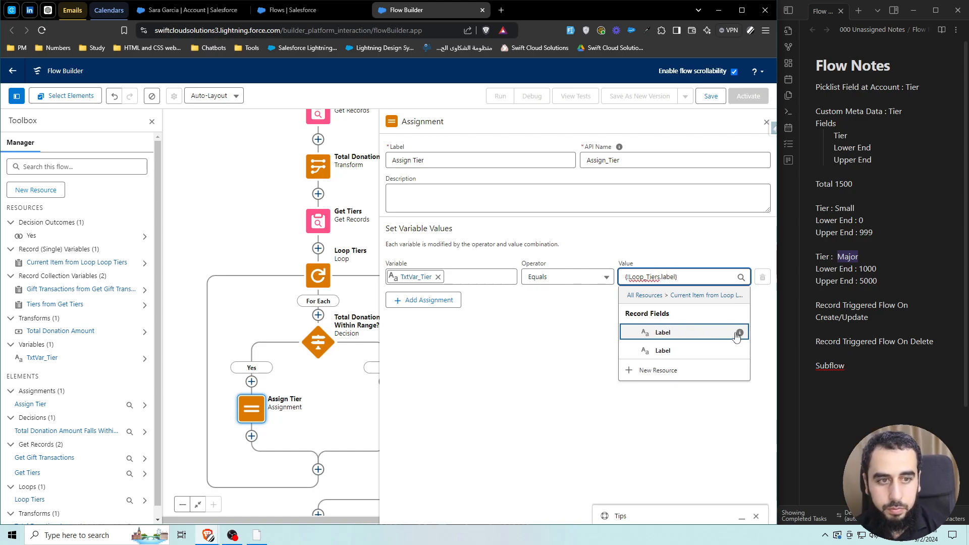
{"action": "mouse_move", "coordinate": [739, 333]}
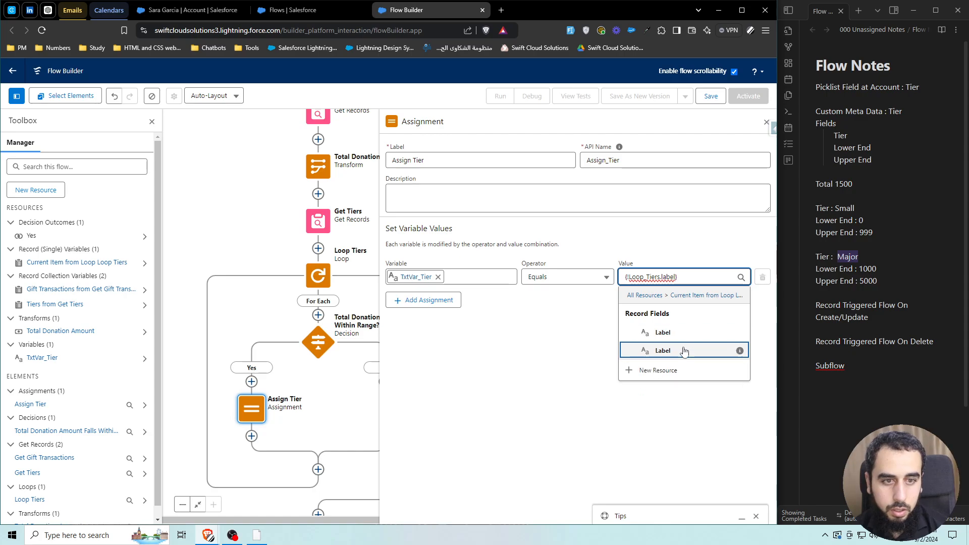
{"action": "mouse_move", "coordinate": [740, 351]}
{"action": "left_click", "coordinate": [676, 350]}
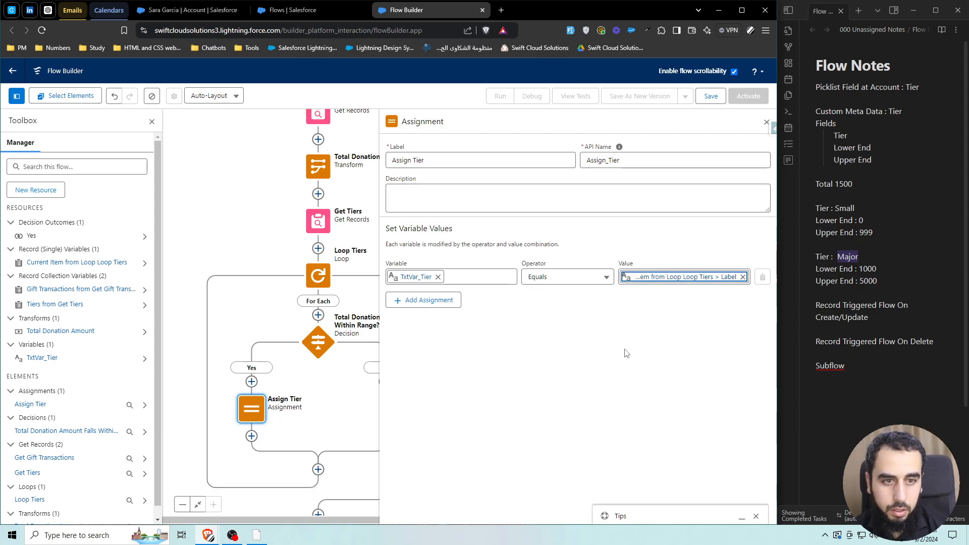
{"action": "left_click", "coordinate": [701, 285]}
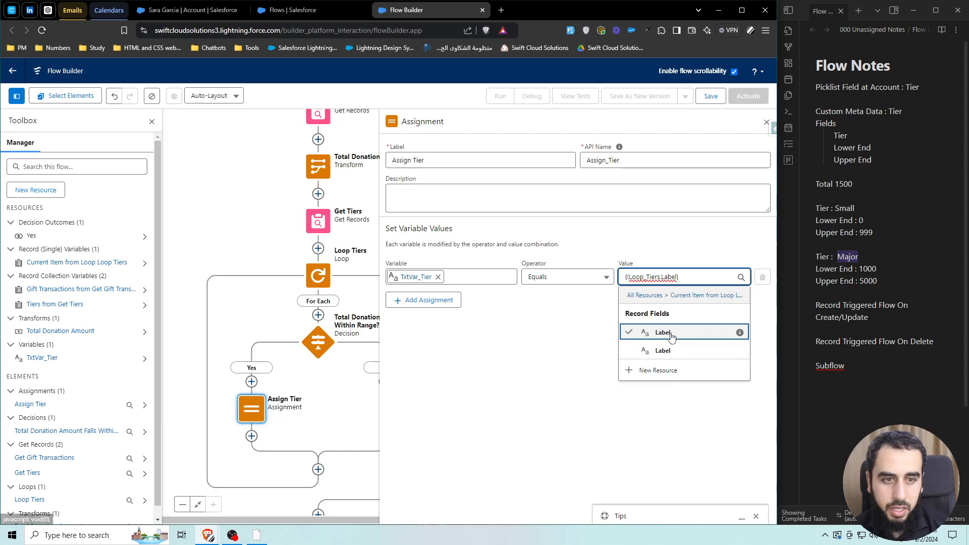
{"action": "mouse_move", "coordinate": [740, 352]}
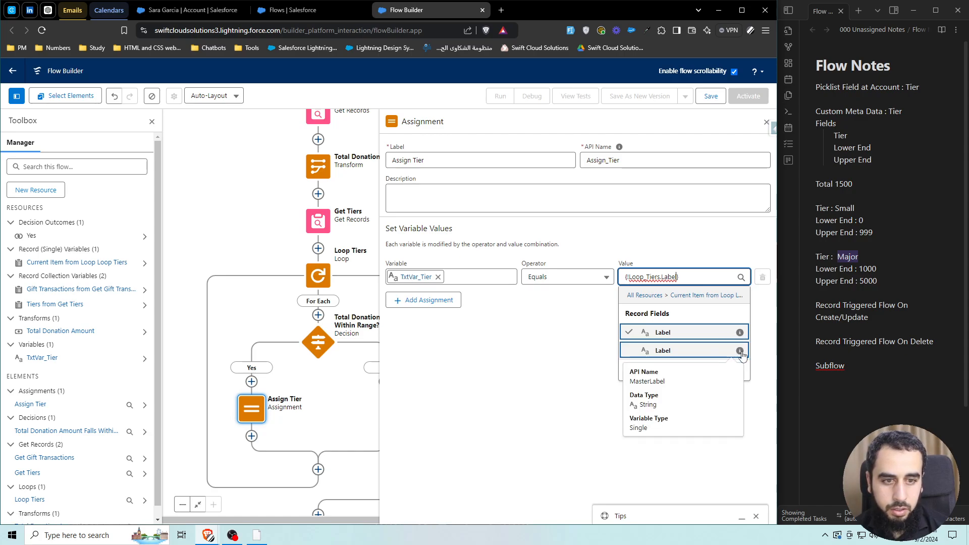
{"action": "left_click", "coordinate": [588, 351]}
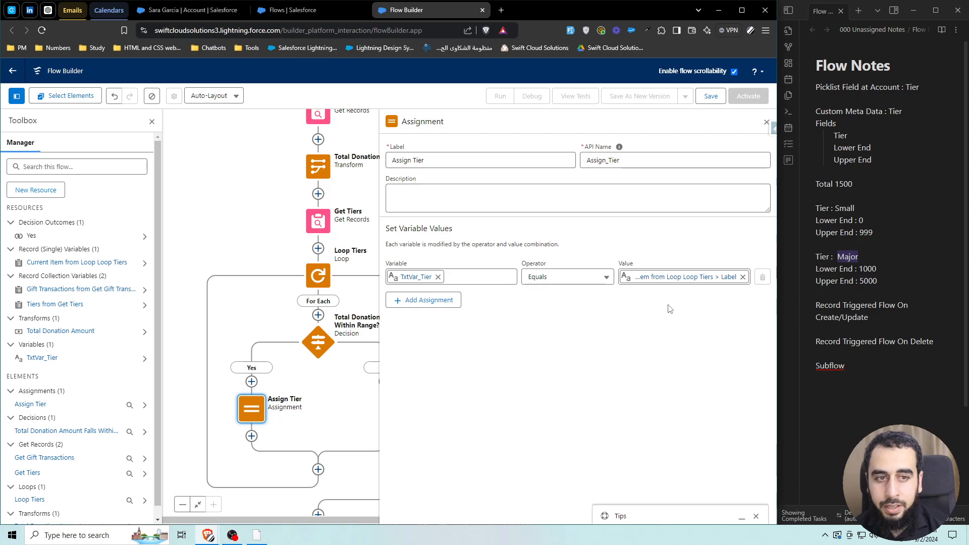
Step: Review the Small and Major tier names in the flow notes as the labels the assignment can store
{"action": "double_click", "coordinate": [844, 209]}
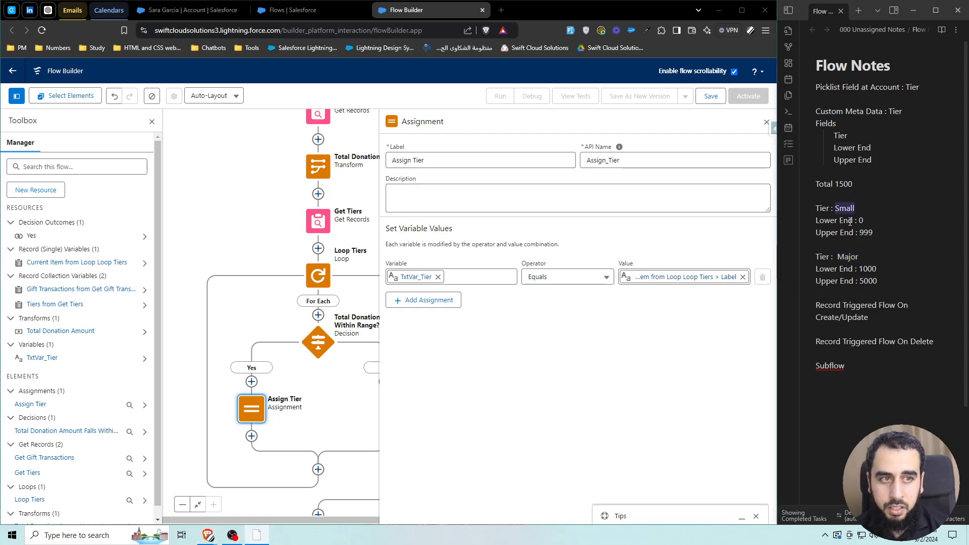
{"action": "double_click", "coordinate": [848, 256]}
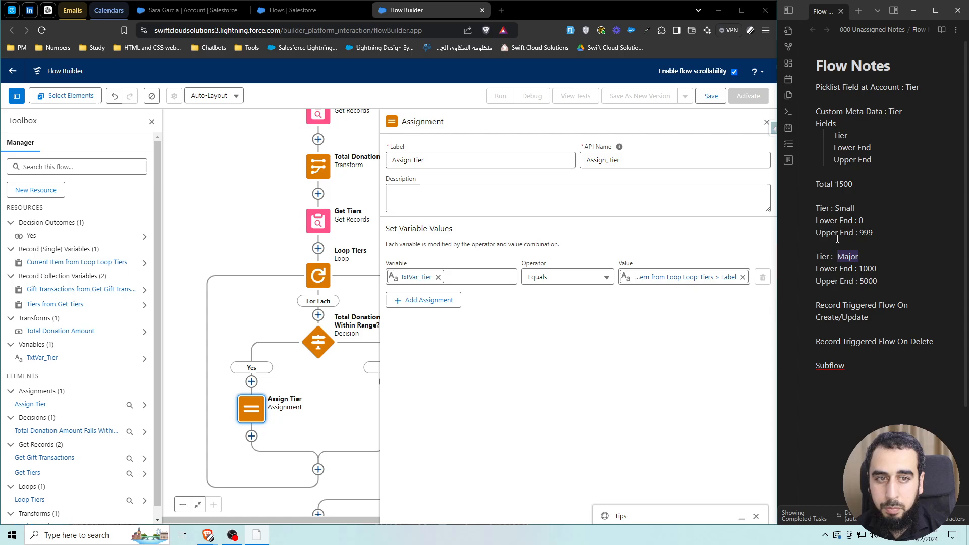
{"action": "left_click", "coordinate": [839, 220]}
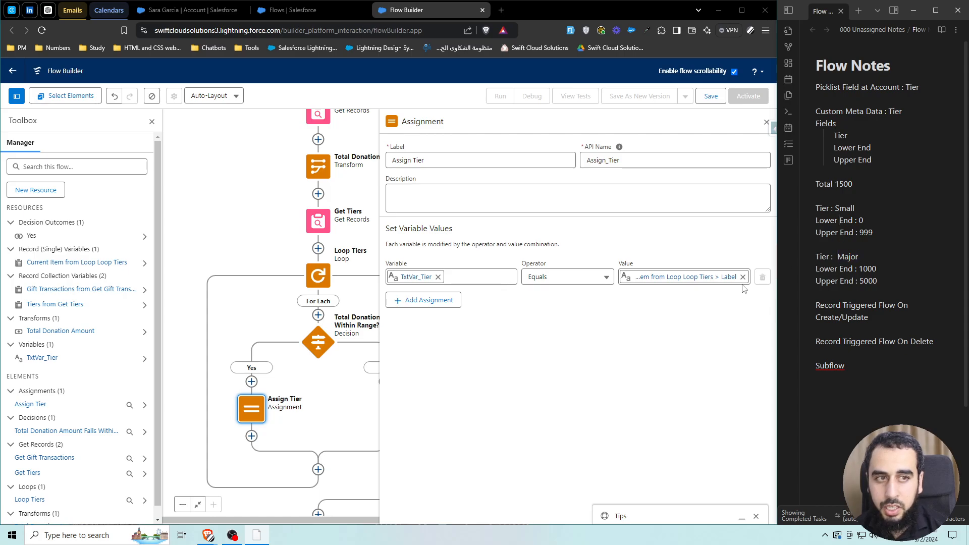
{"action": "double_click", "coordinate": [841, 208]}
{"action": "left_click", "coordinate": [602, 341]}
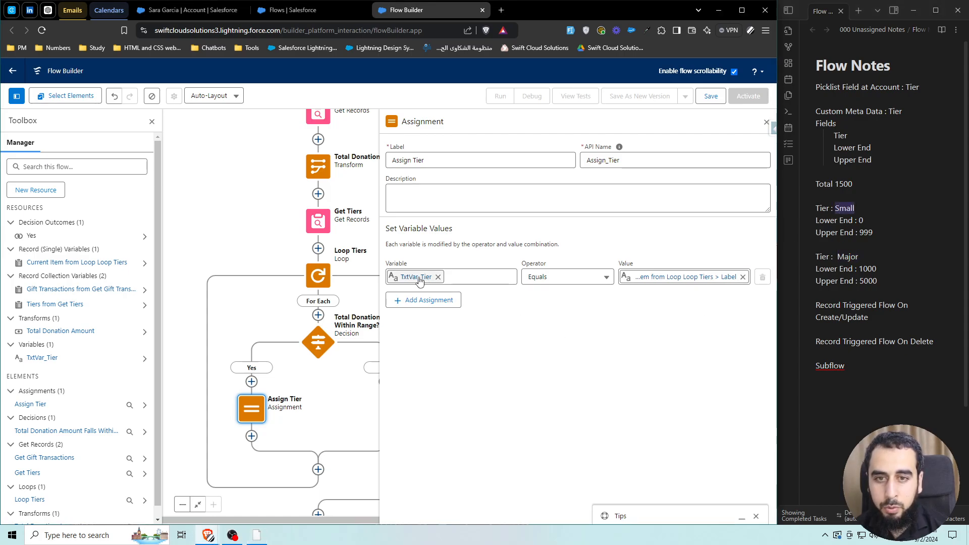
Step: Compare the donor account's Tier picklist options with the tier names in the notes, then return to the flow and close the assignment settings
{"action": "left_click", "coordinate": [184, 10]}
{"action": "left_click", "coordinate": [238, 343]}
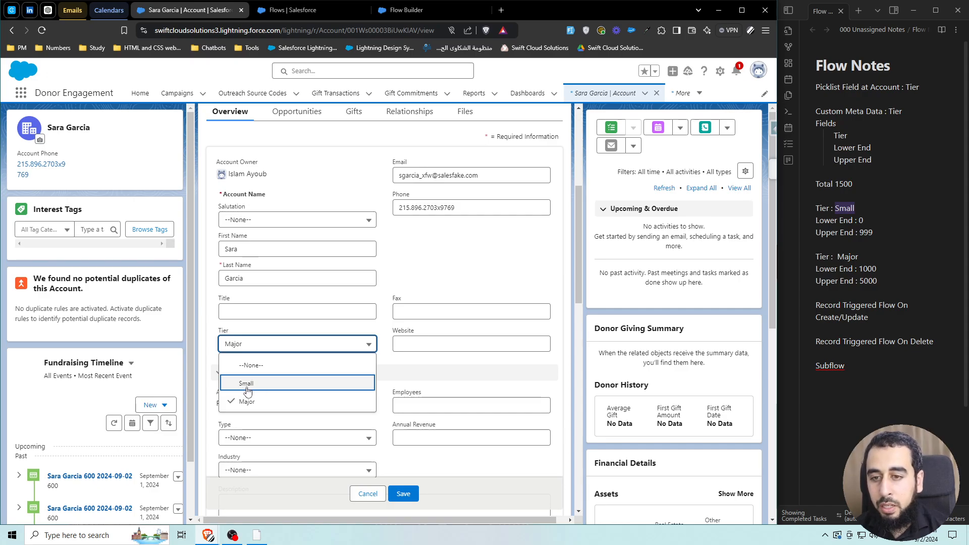
{"action": "left_click", "coordinate": [844, 208]}
{"action": "double_click", "coordinate": [847, 257]}
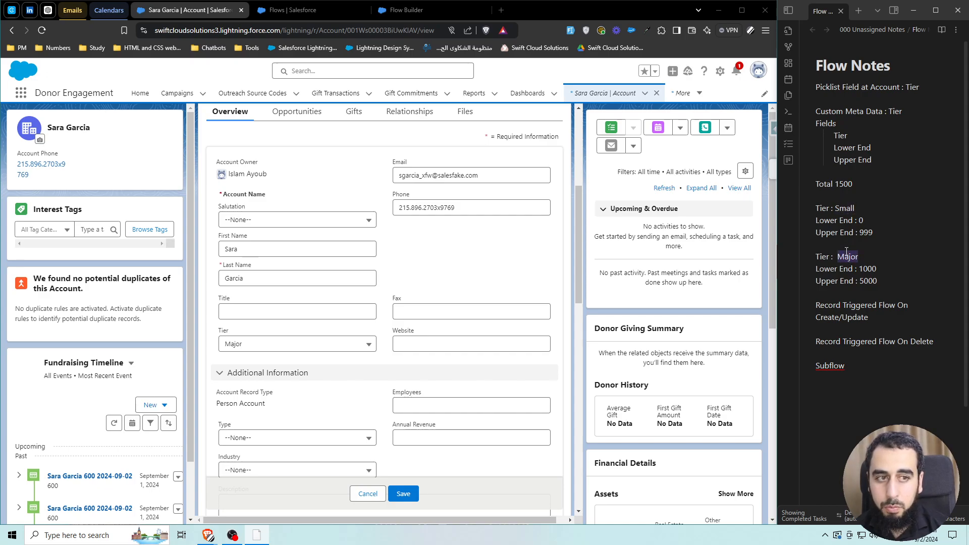
{"action": "double_click", "coordinate": [845, 209]}
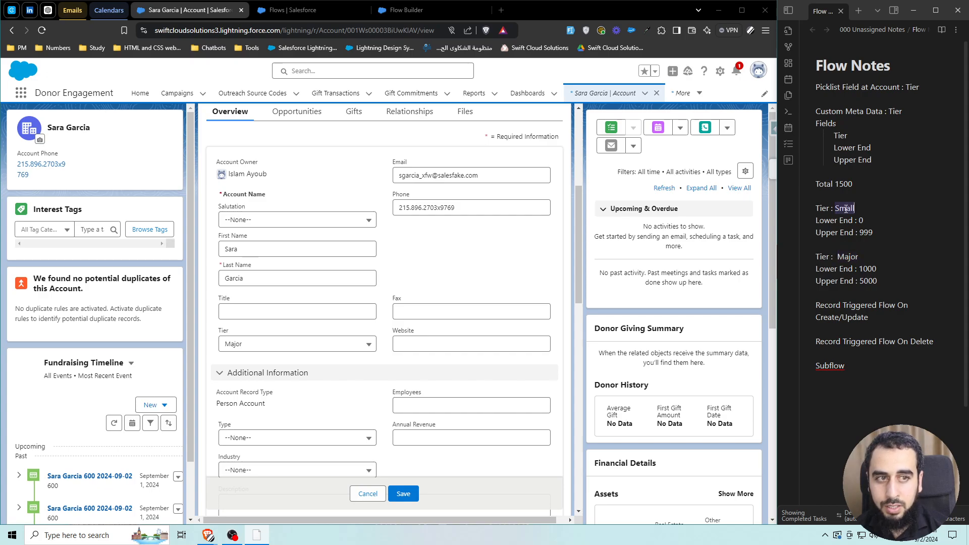
{"action": "left_click", "coordinate": [275, 345]}
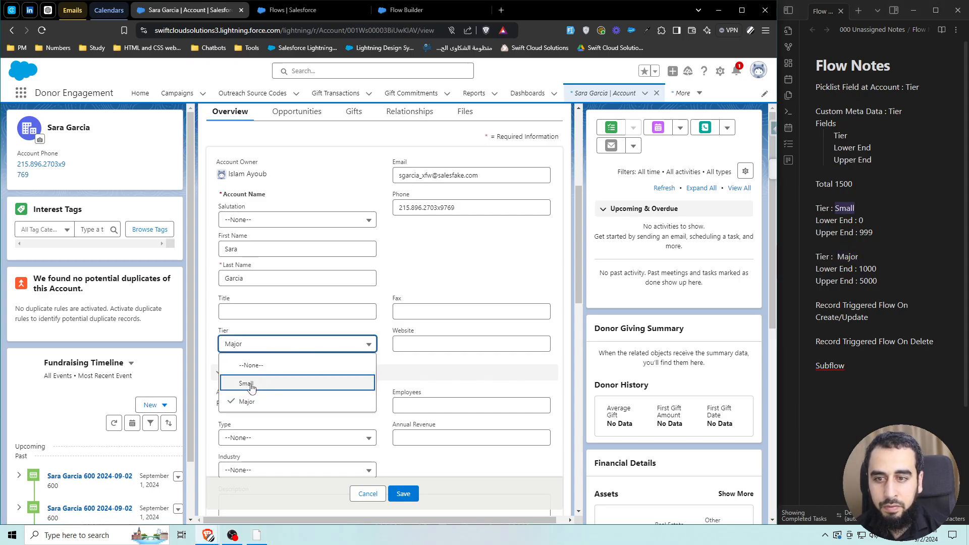
{"action": "left_click", "coordinate": [404, 15]}
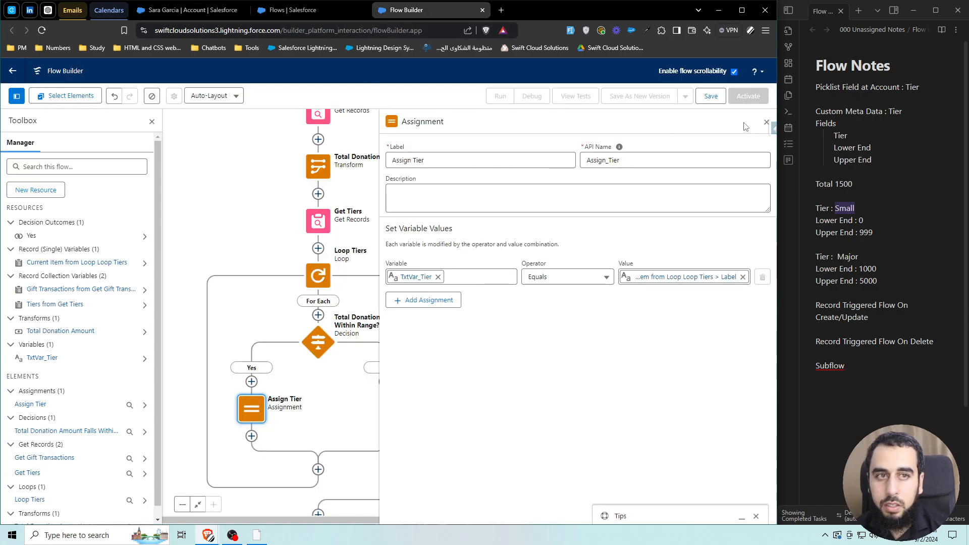
{"action": "left_click", "coordinate": [766, 122]}
Step: Add an Update Records element after the Loop Tiers loop, just before the flow's End
{"action": "left_click_drag", "start_coordinate": [424, 417], "coordinate": [476, 310]}
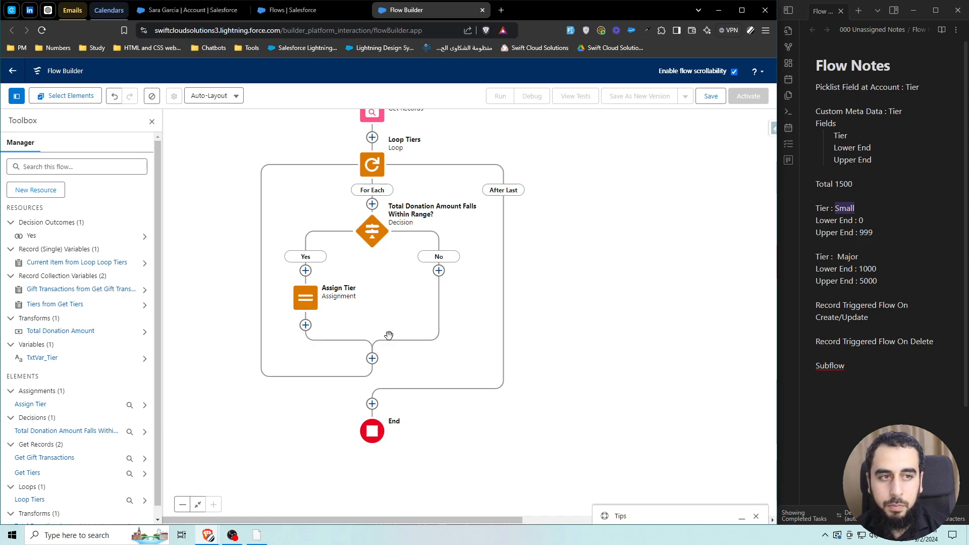
{"action": "scroll", "coordinate": [565, 275], "scroll_direction": "up", "scroll_amount": 1}
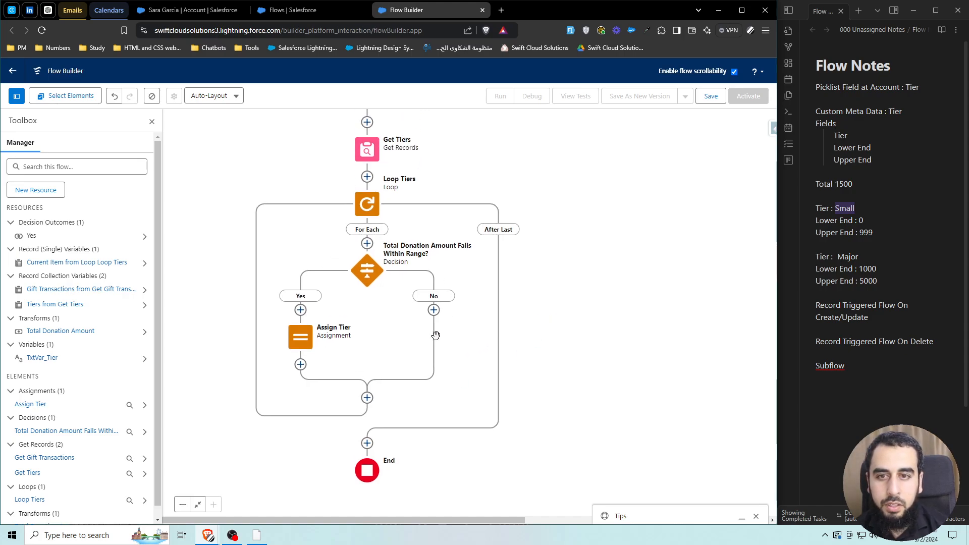
{"action": "left_click_drag", "start_coordinate": [452, 373], "coordinate": [461, 308]}
{"action": "left_click_drag", "start_coordinate": [475, 258], "coordinate": [483, 296]}
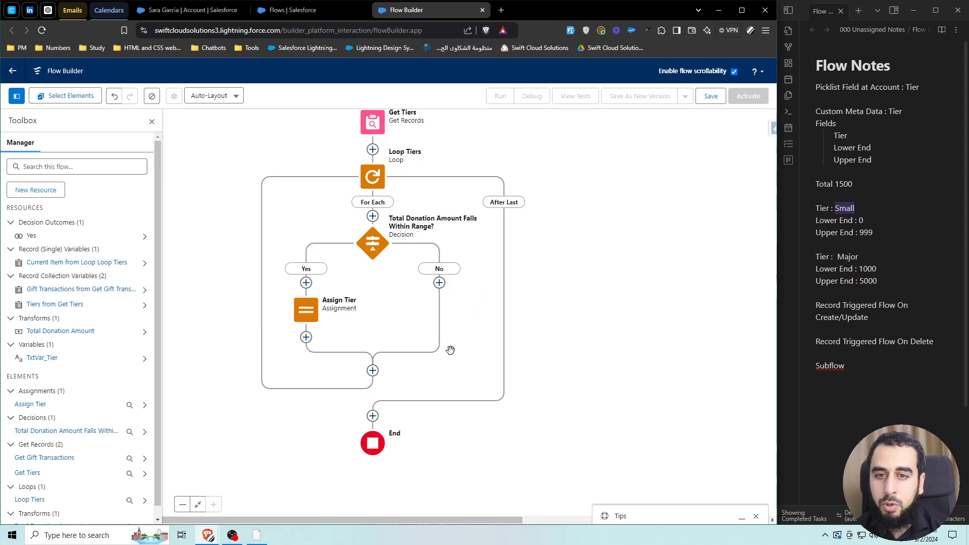
{"action": "scroll", "coordinate": [466, 301], "scroll_direction": "down", "scroll_amount": 2}
{"action": "left_click", "coordinate": [384, 345]}
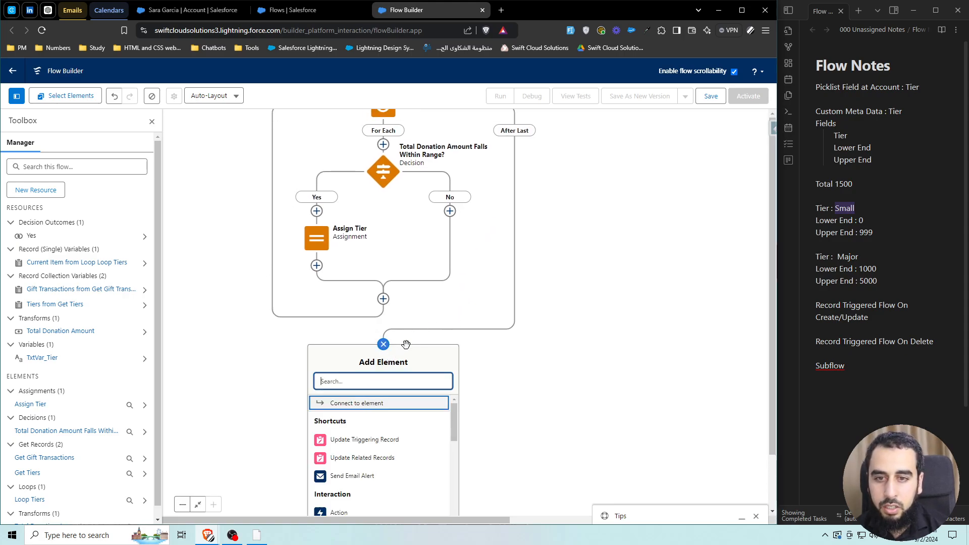
{"action": "type", "text": "update"}
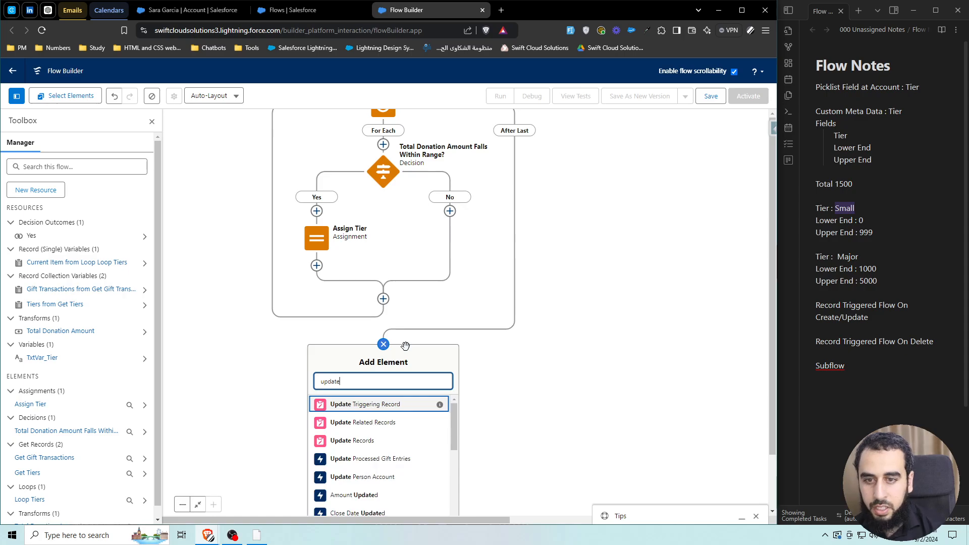
{"action": "left_click", "coordinate": [352, 441]}
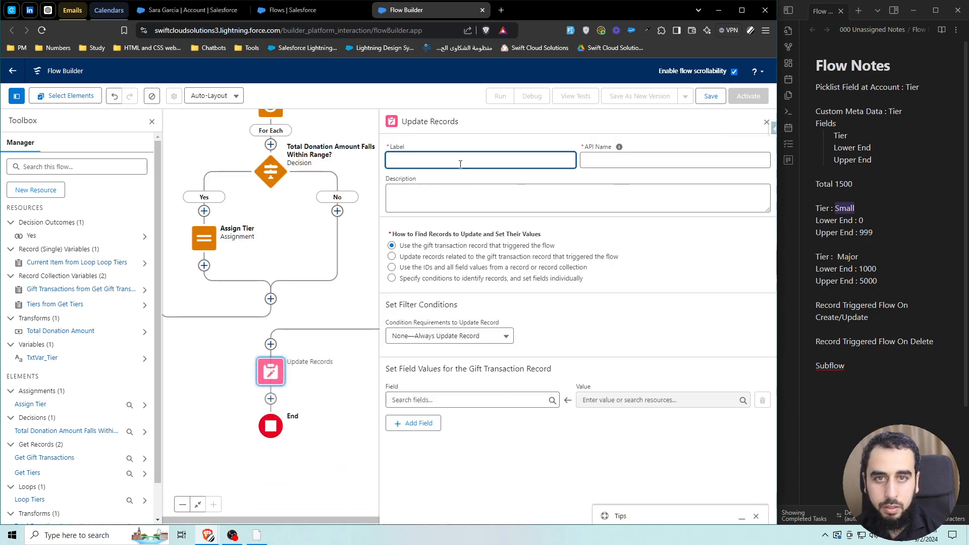
Step: Label the new Update Records element Update Donor and let its API name fill in as Update_Donor
{"action": "type", "text": "Upd"}
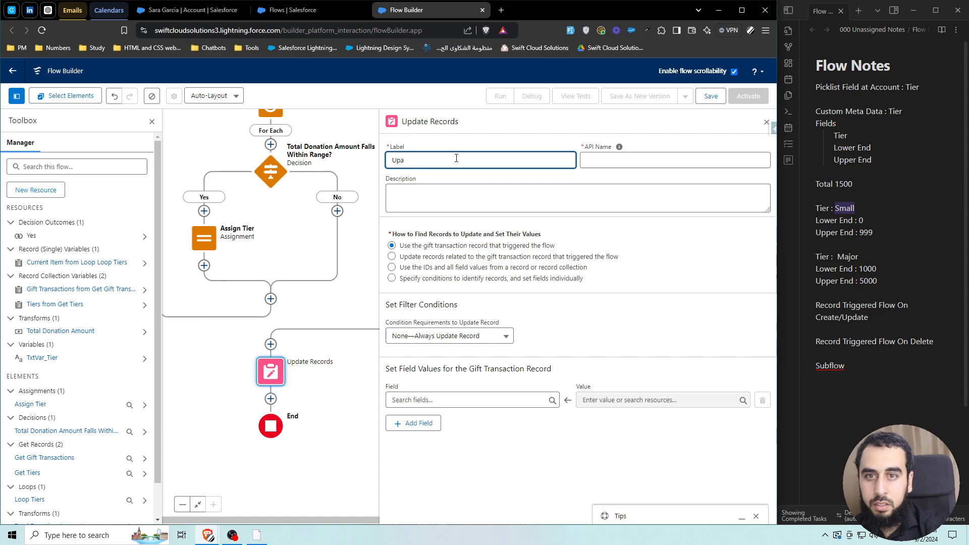
{"action": "type", "text": "a"}
{"action": "key", "text": "BackSpace"}
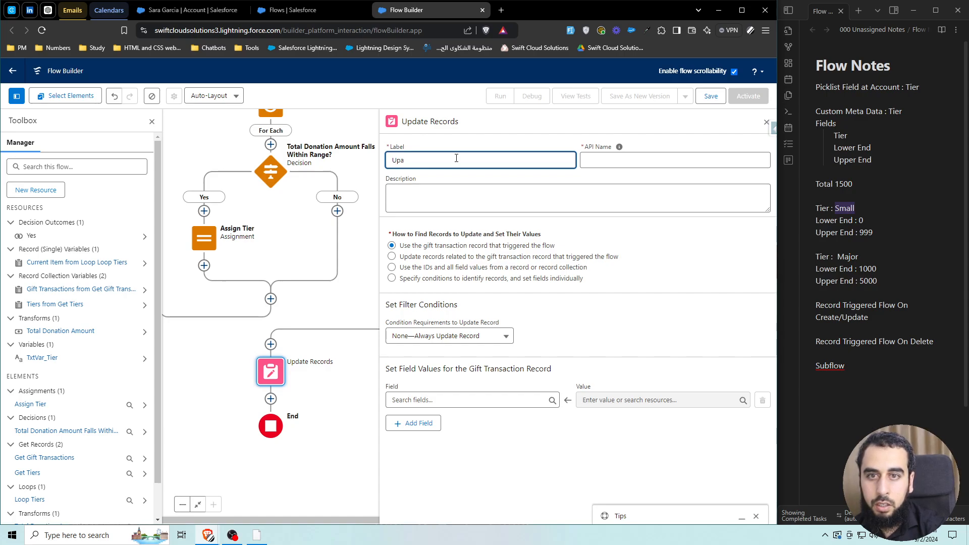
{"action": "type", "text": "te Account"}
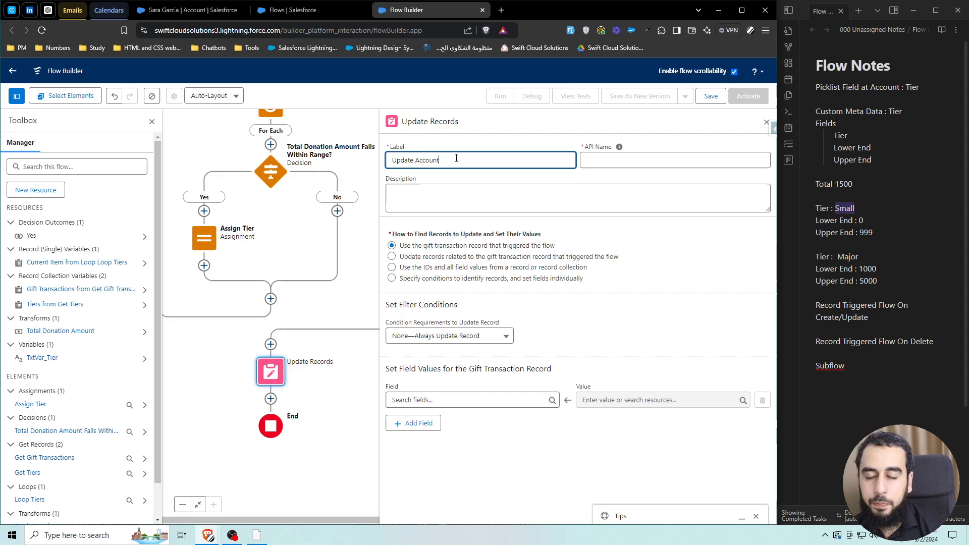
{"action": "double_click", "coordinate": [430, 160]}
{"action": "type", "text": "Donor"}
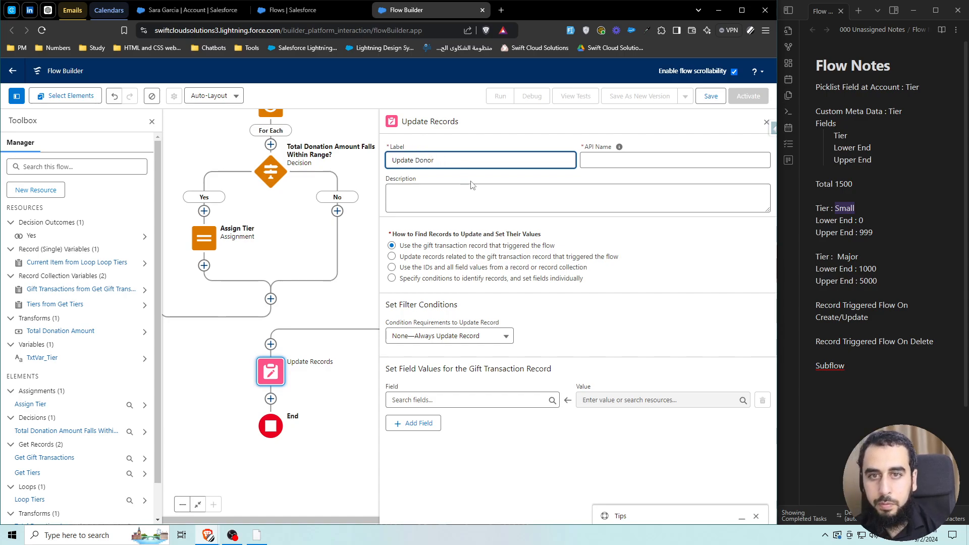
{"action": "left_click", "coordinate": [472, 184]}
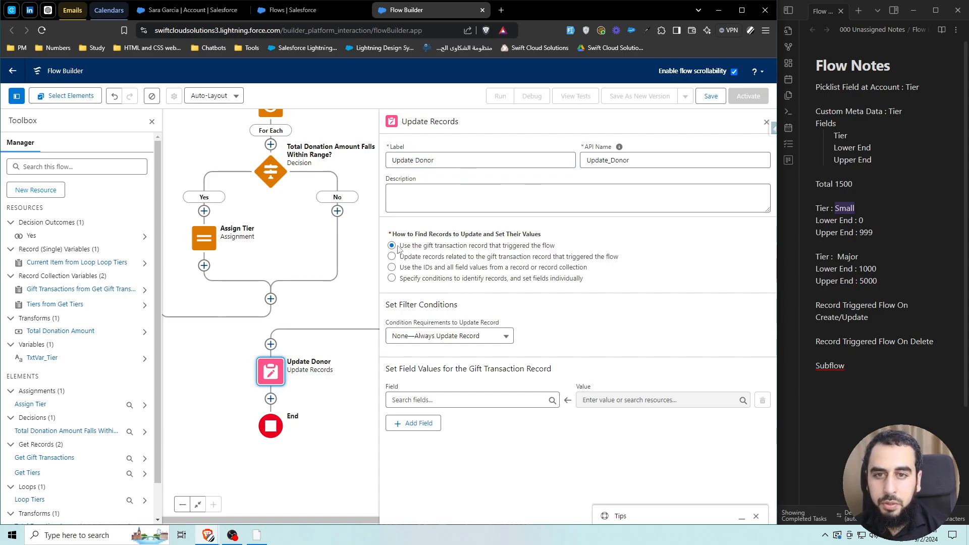
{"action": "left_click_drag", "start_coordinate": [402, 249], "coordinate": [558, 249]}
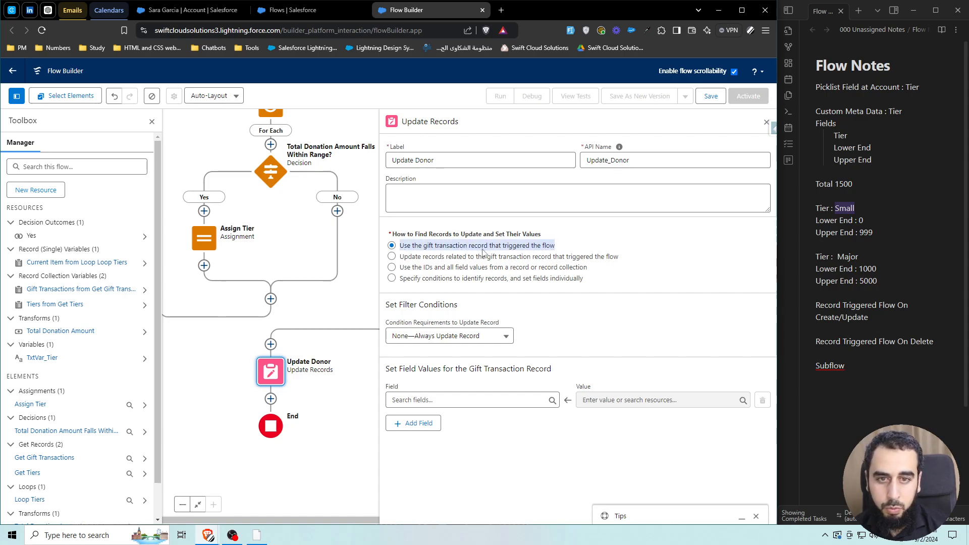
{"action": "left_click", "coordinate": [455, 251]}
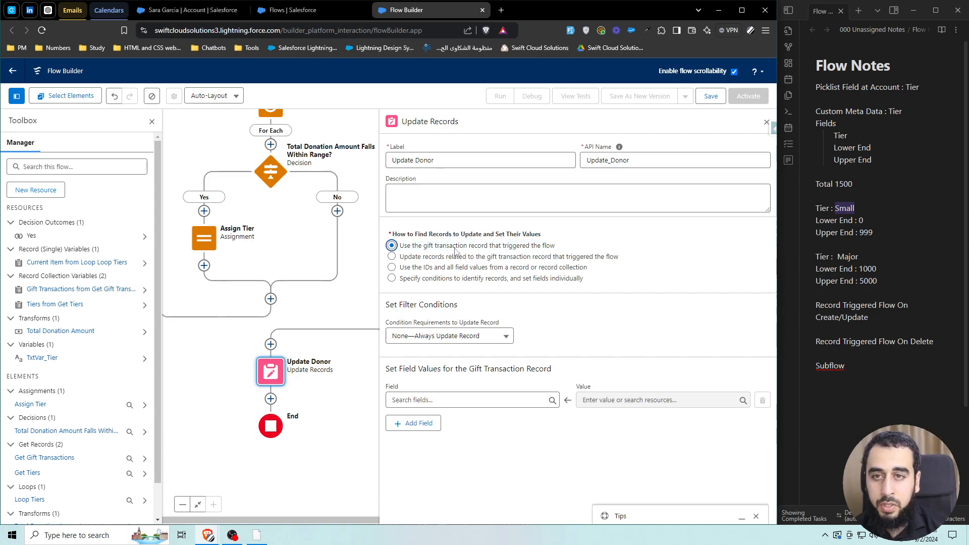
{"action": "left_click", "coordinate": [427, 257]}
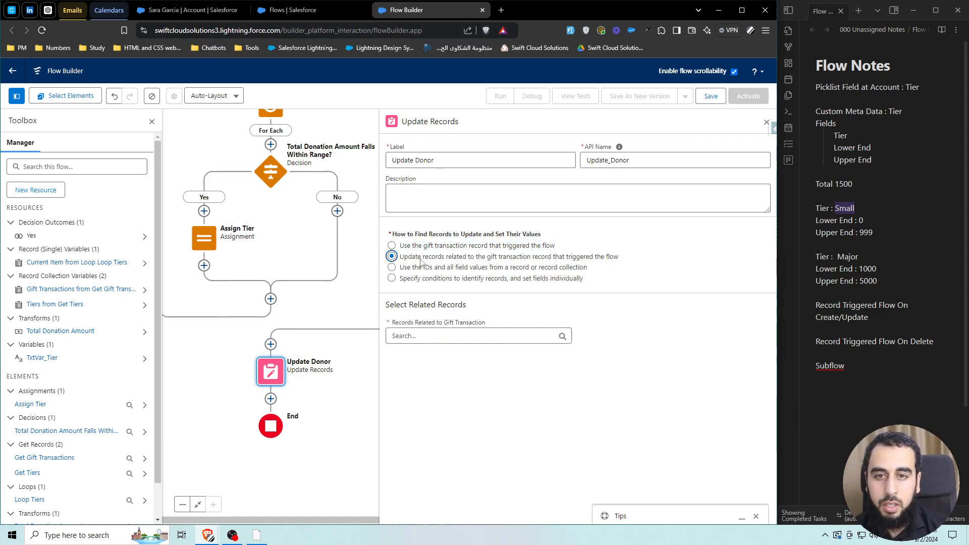
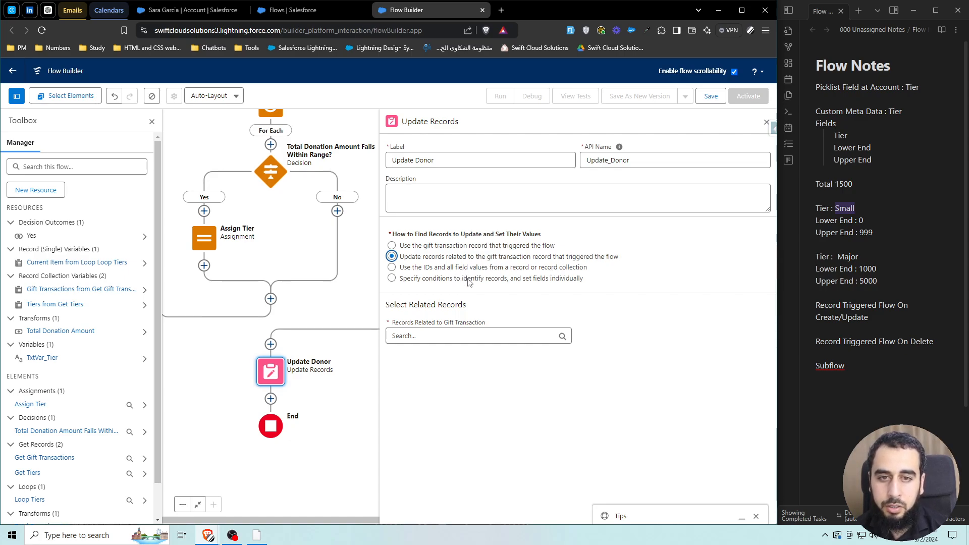
{"action": "left_click", "coordinate": [424, 280]}
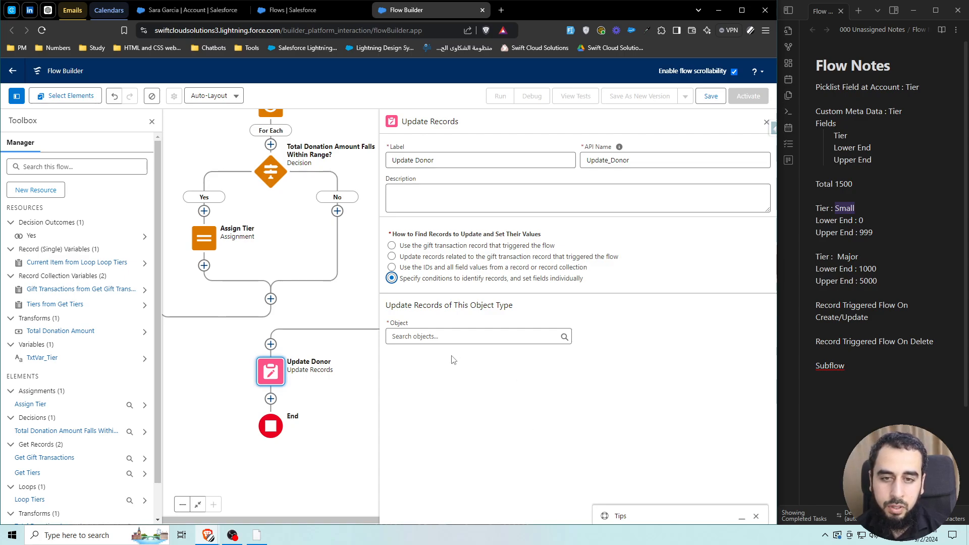
{"action": "left_click", "coordinate": [429, 338]}
{"action": "left_click", "coordinate": [429, 336]}
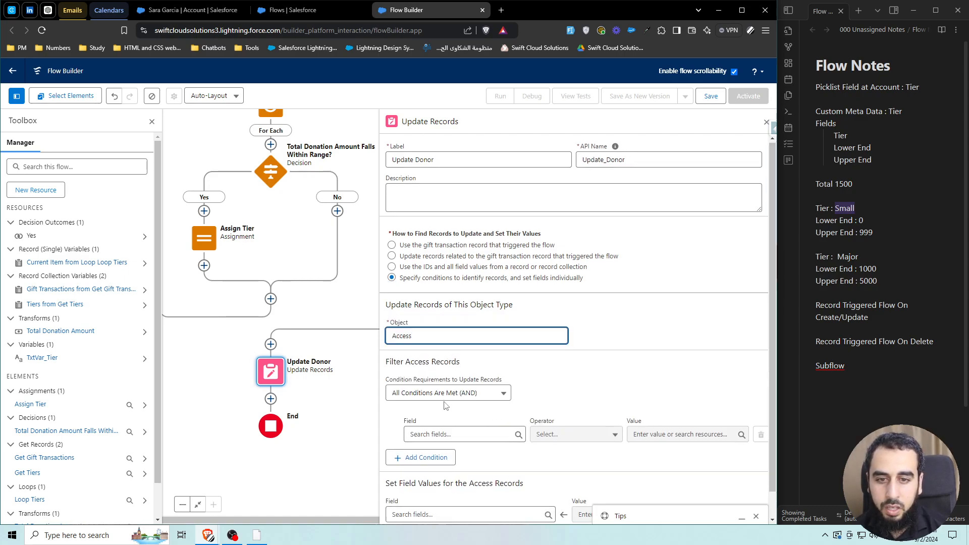
{"action": "scroll", "coordinate": [411, 474], "scroll_direction": "down", "scroll_amount": 1}
{"action": "scroll", "coordinate": [424, 323], "scroll_direction": "up", "scroll_amount": 1}
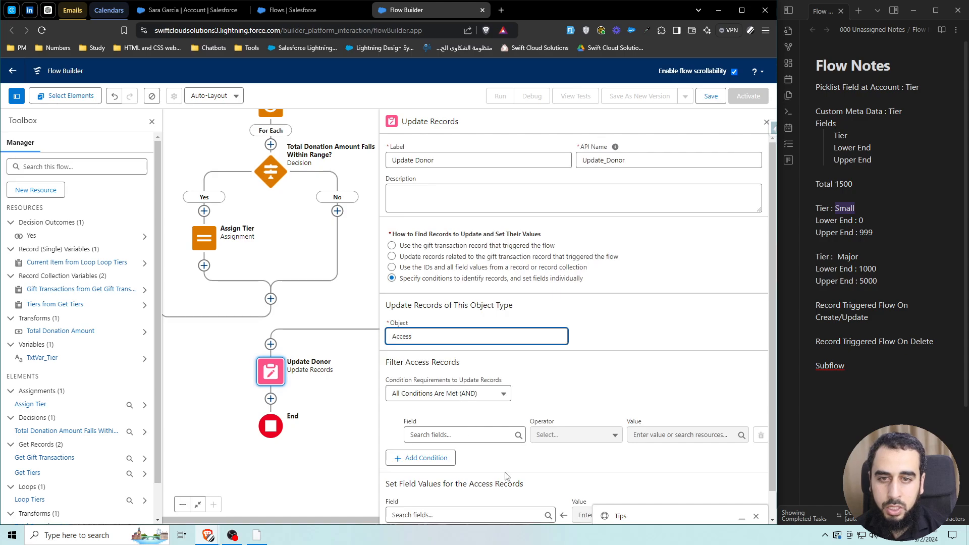
Step: Have Update Donor update records related to the triggering gift transaction, choosing Triggering GiftTransaction > Donor ID as the related records
{"action": "left_click", "coordinate": [431, 259]}
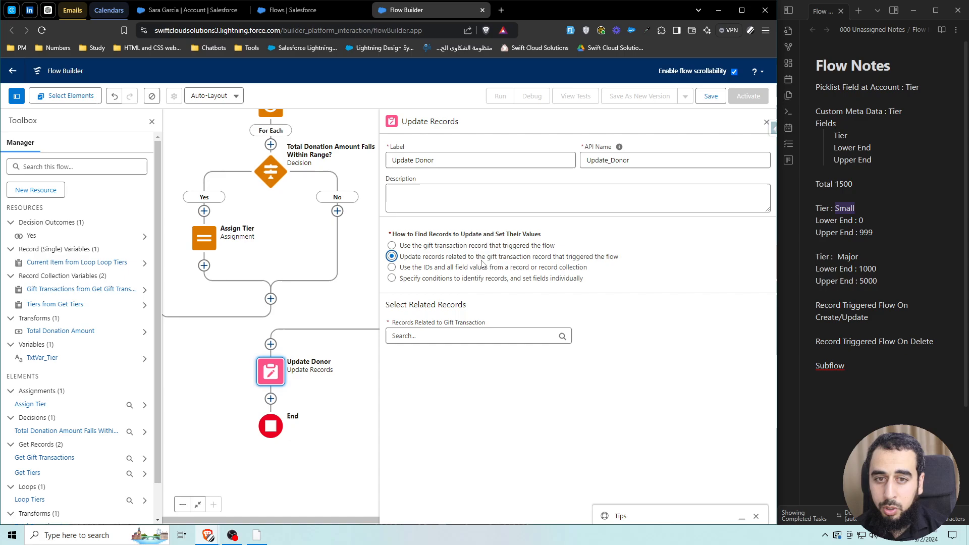
{"action": "left_click", "coordinate": [435, 336]}
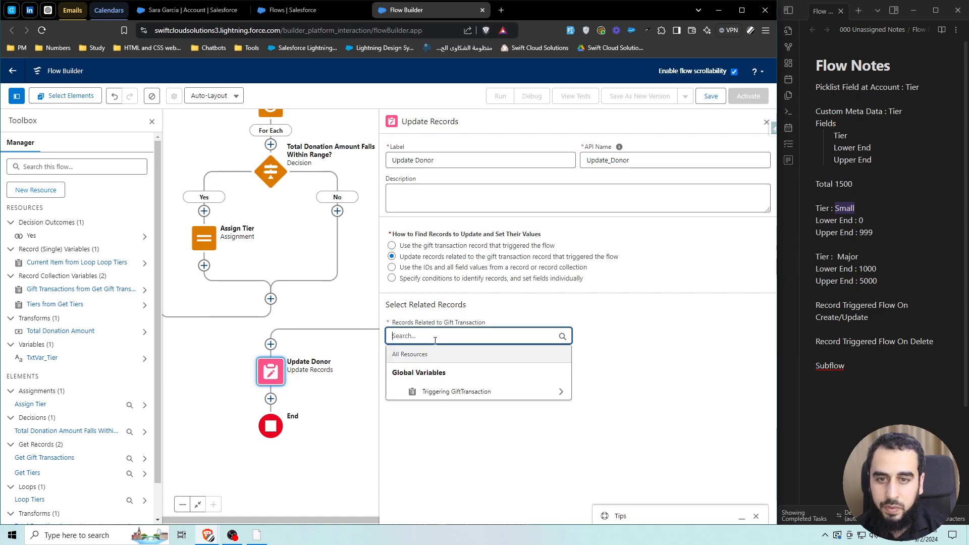
{"action": "left_click", "coordinate": [447, 393]}
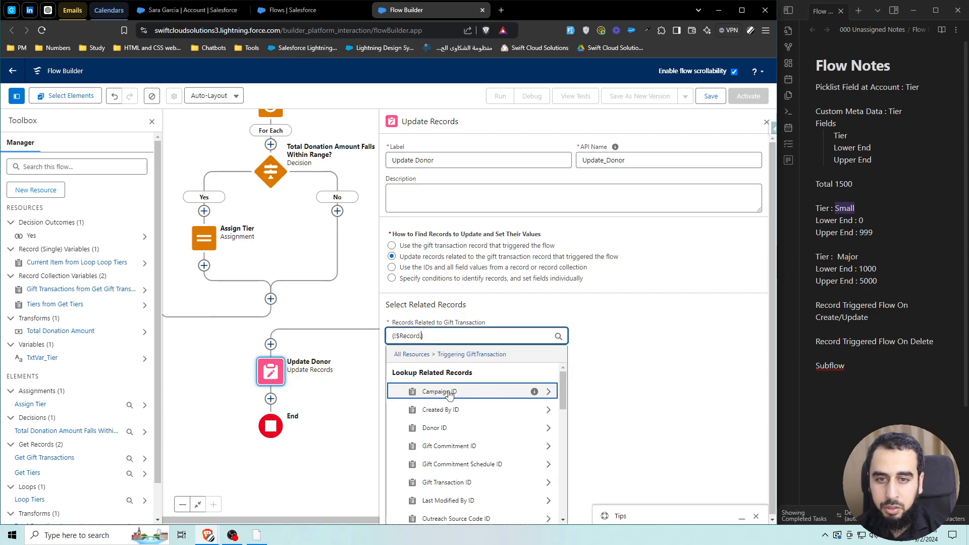
{"action": "type", "text": "dono"}
{"action": "left_click", "coordinate": [448, 392]}
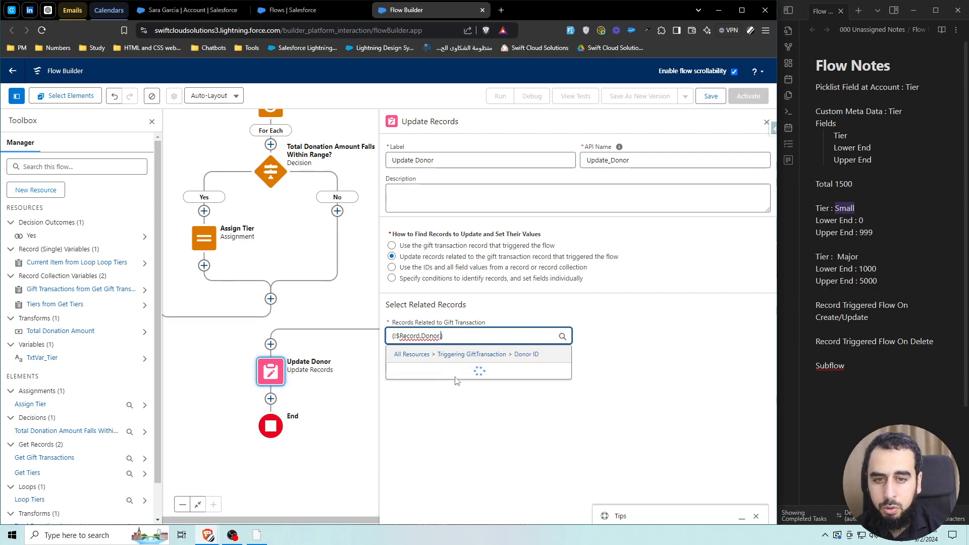
{"action": "left_click", "coordinate": [443, 377]}
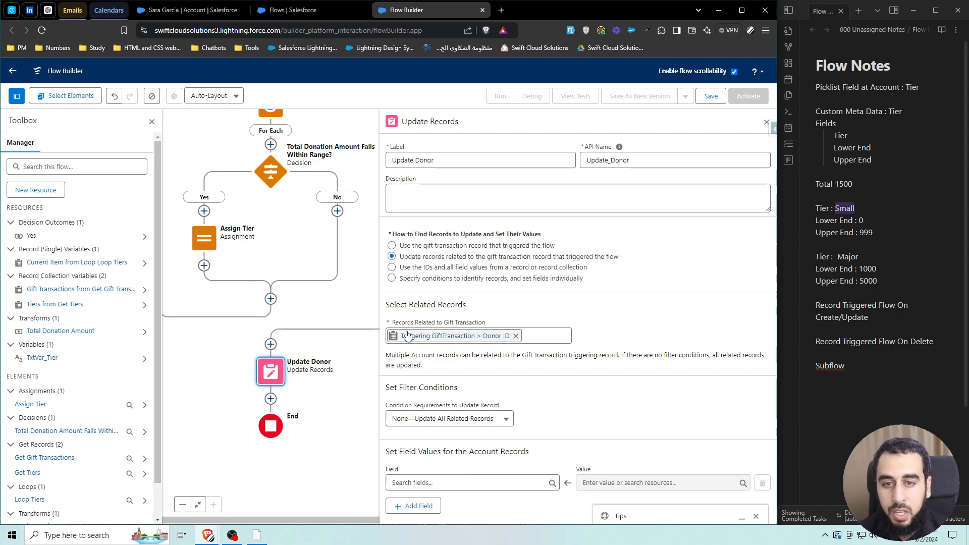
{"action": "left_click_drag", "start_coordinate": [427, 366], "coordinate": [393, 306]}
{"action": "left_click", "coordinate": [433, 309]}
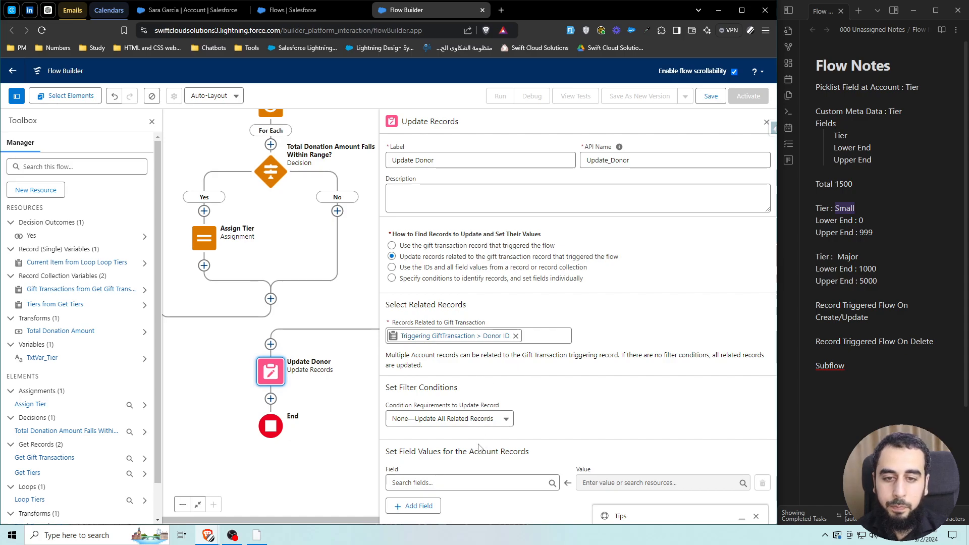
Step: Set the donor account's Tier__c field to the TxtVar_Tier variable in Update Donor
{"action": "left_click", "coordinate": [461, 485]}
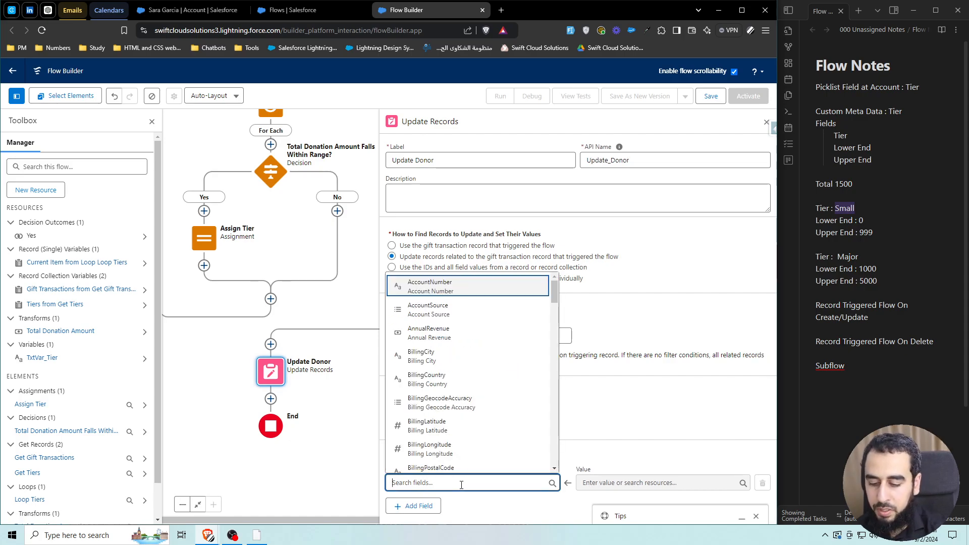
{"action": "type", "text": "Tier"}
{"action": "key", "text": "Return"}
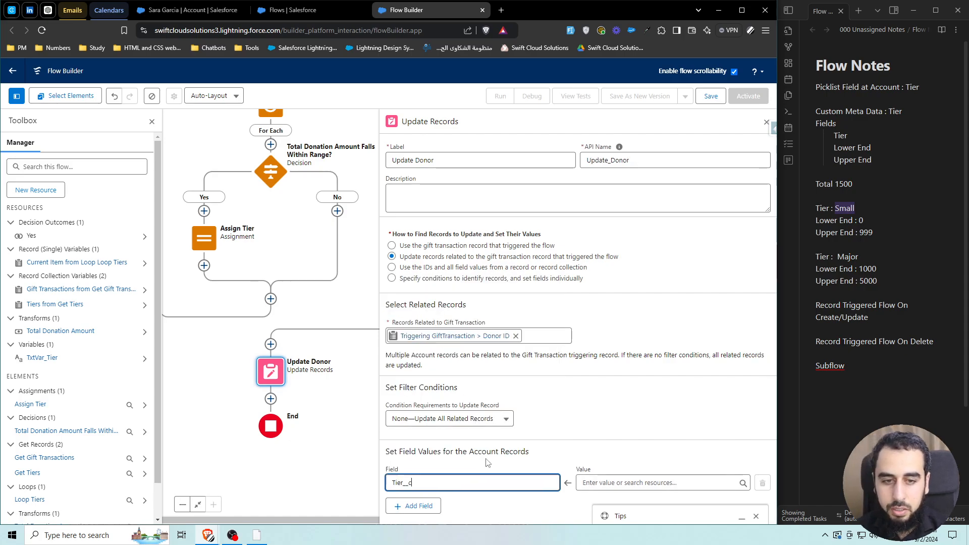
{"action": "left_click", "coordinate": [631, 482]}
{"action": "type", "text": "txt"}
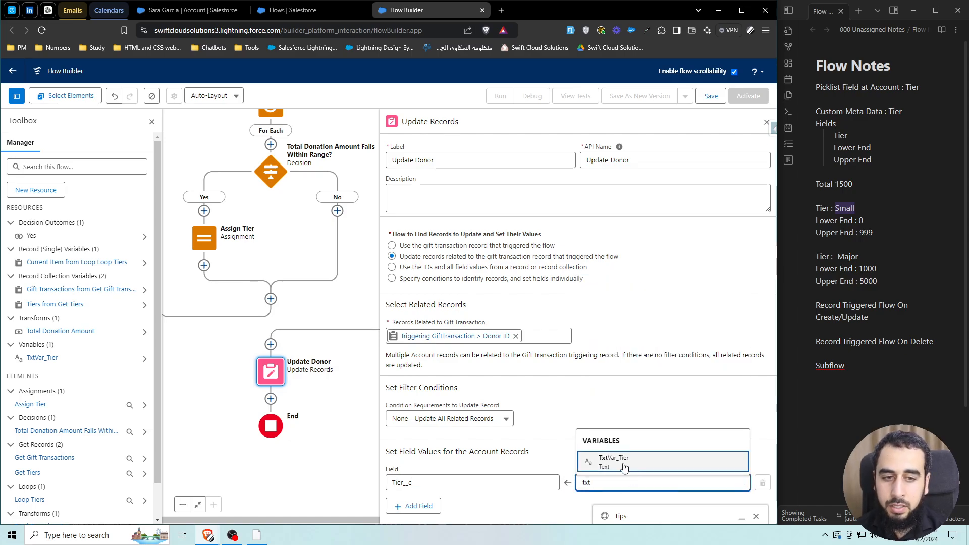
{"action": "left_click", "coordinate": [624, 464]}
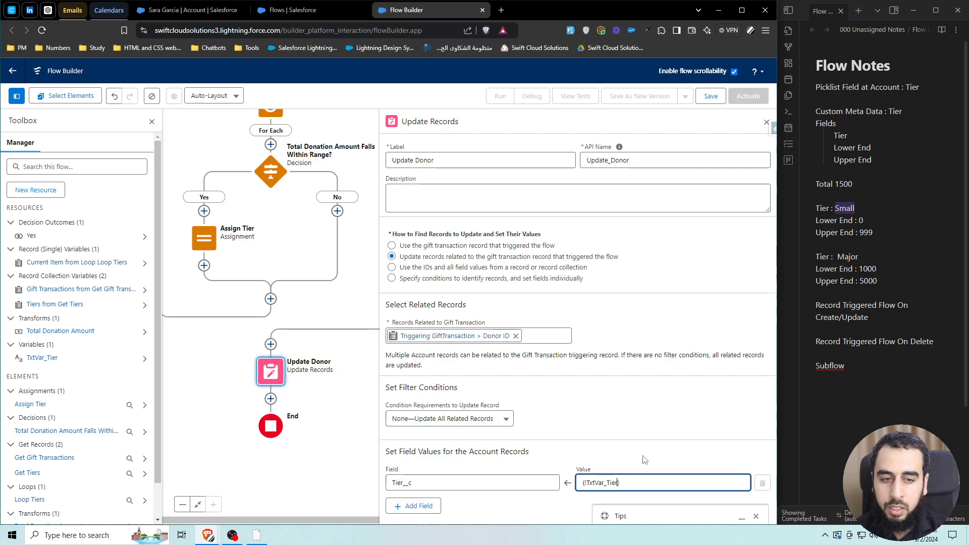
{"action": "left_click", "coordinate": [644, 460]}
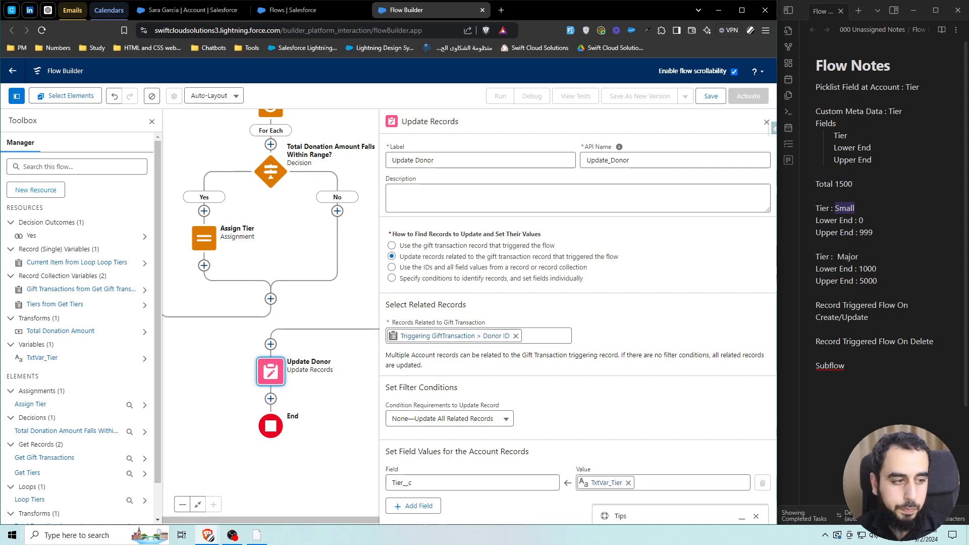
Step: Save the flow with the label Set Tier - Create/Update and the API name Set_Tier_Create_Update
{"action": "left_click", "coordinate": [709, 97]}
{"action": "left_click", "coordinate": [277, 256]}
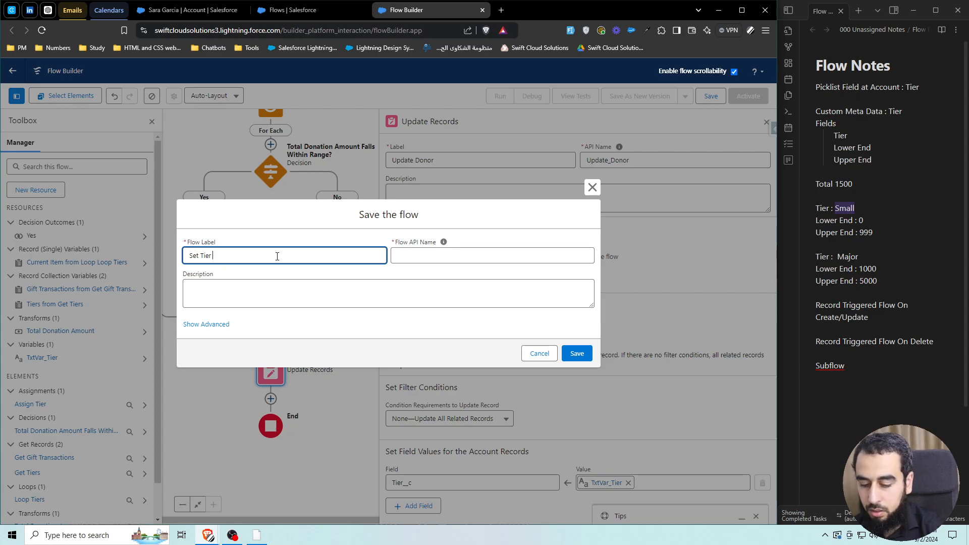
{"action": "type", "text": "Set Tier - Creat"}
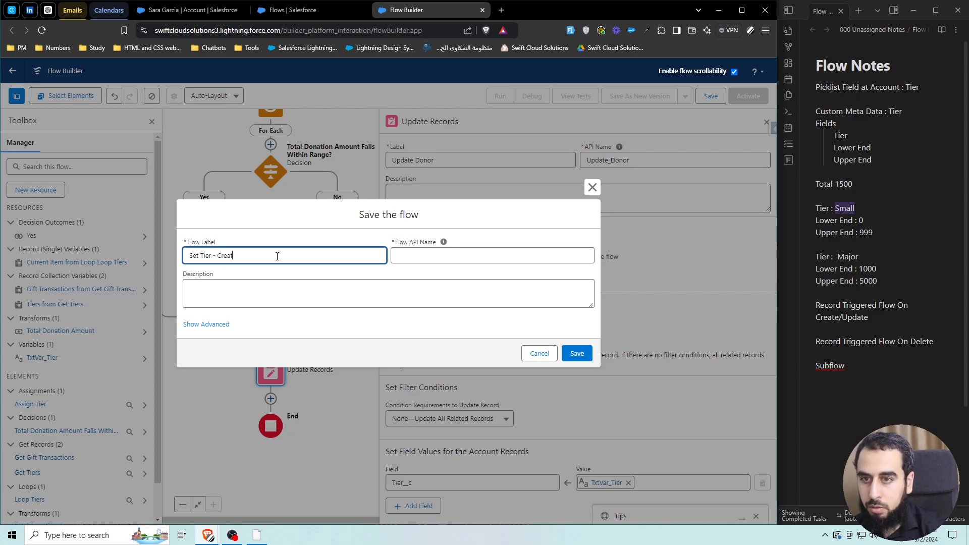
{"action": "type", "text": "e/Update"}
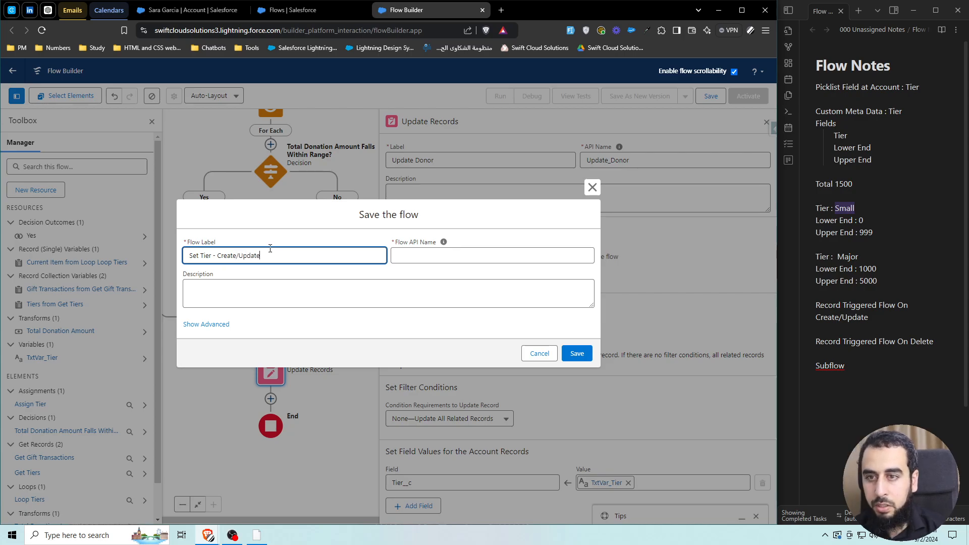
{"action": "triple_click", "coordinate": [261, 255]}
{"action": "left_click", "coordinate": [253, 243]}
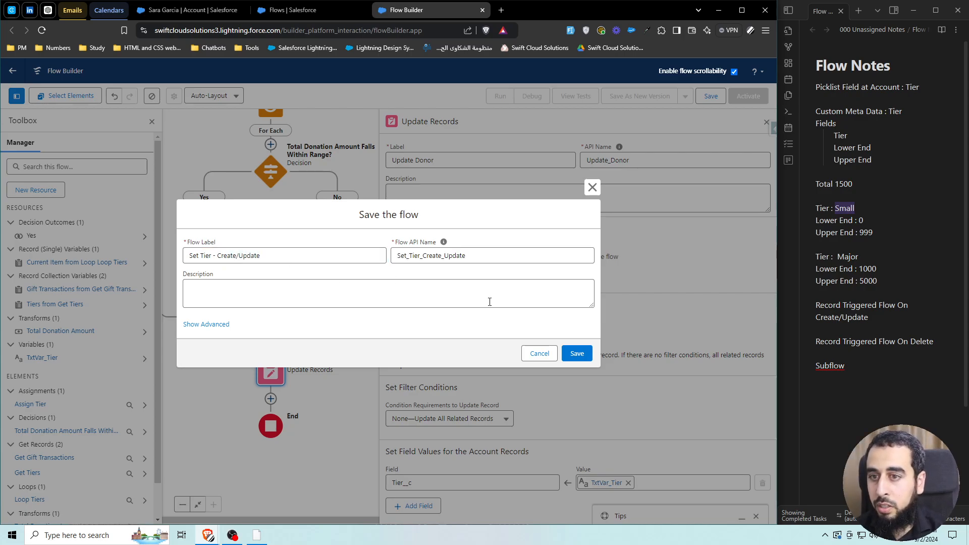
{"action": "left_click", "coordinate": [576, 353]}
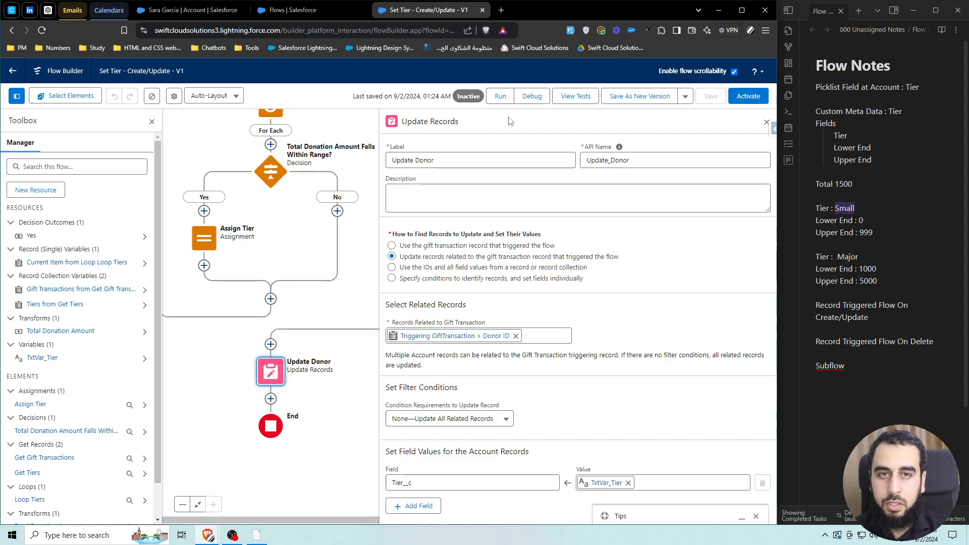
Step: Debug the flow immediately as if the record is created, using the donor's 600 gift transaction dated 2024-09-02 as the triggering record
{"action": "left_click", "coordinate": [533, 96]}
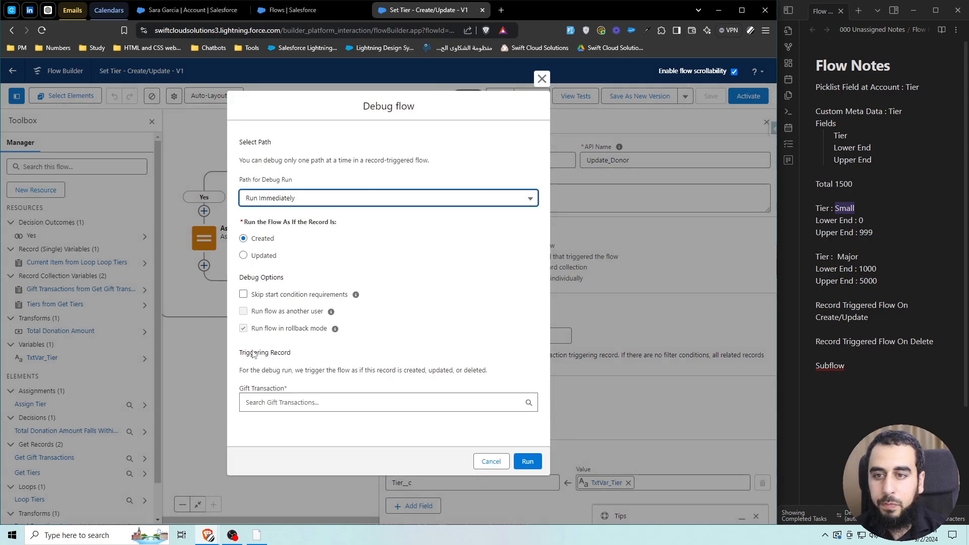
{"action": "left_click", "coordinate": [279, 395]}
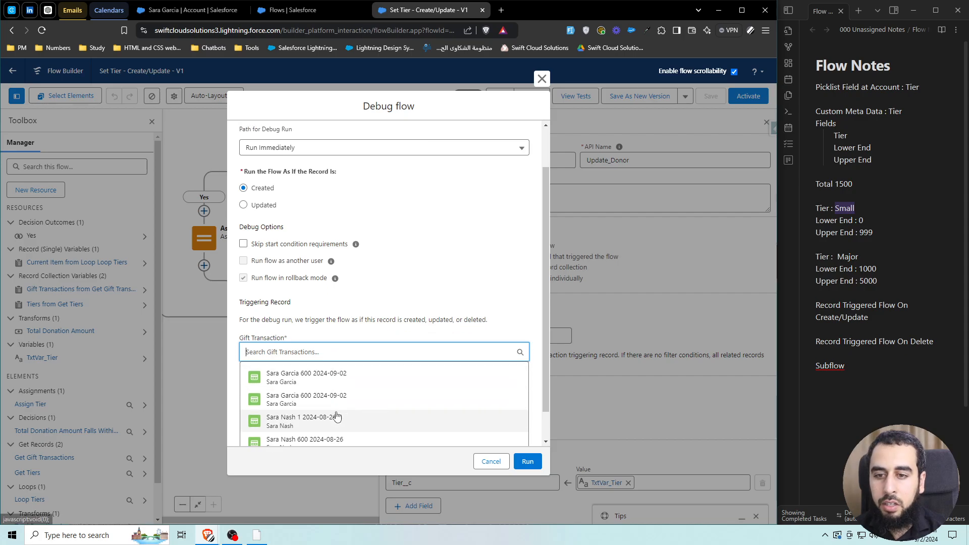
{"action": "left_click", "coordinate": [325, 386]}
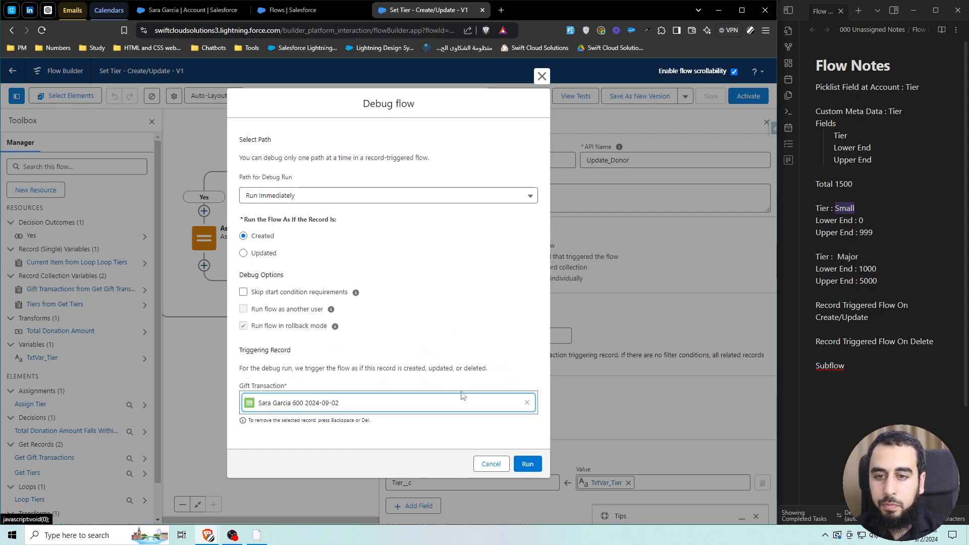
{"action": "left_click", "coordinate": [527, 464]}
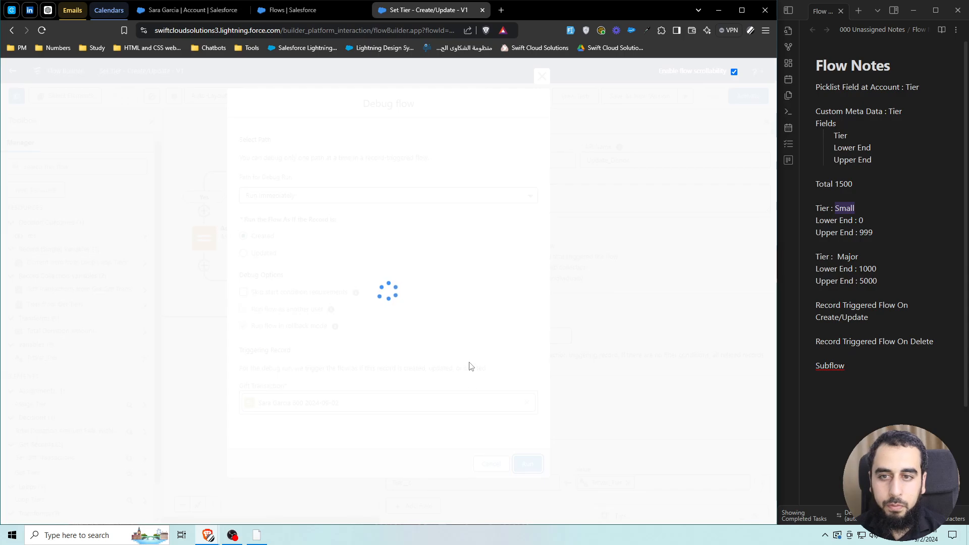
{"action": "scroll", "coordinate": [430, 330], "scroll_direction": "up", "scroll_amount": 5}
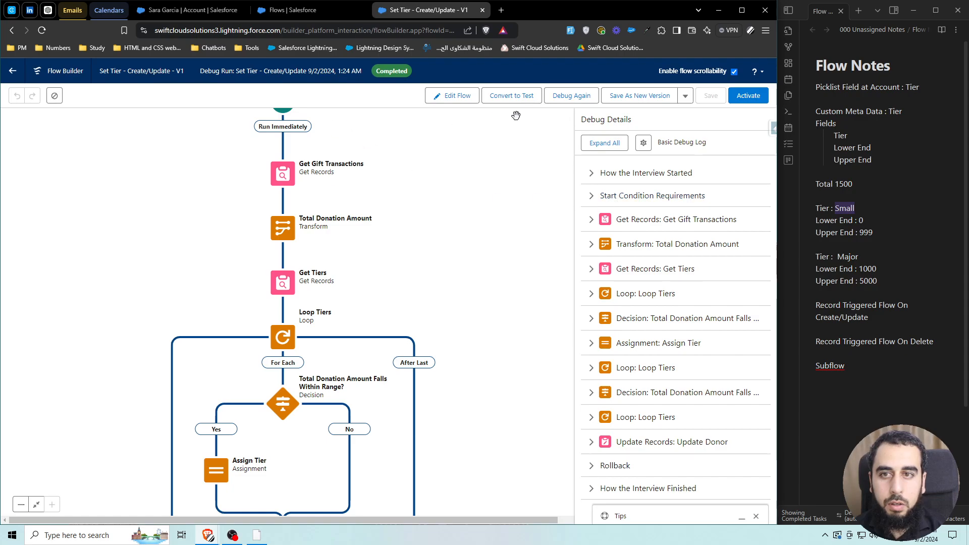
{"action": "left_click_drag", "start_coordinate": [509, 129], "coordinate": [513, 163]}
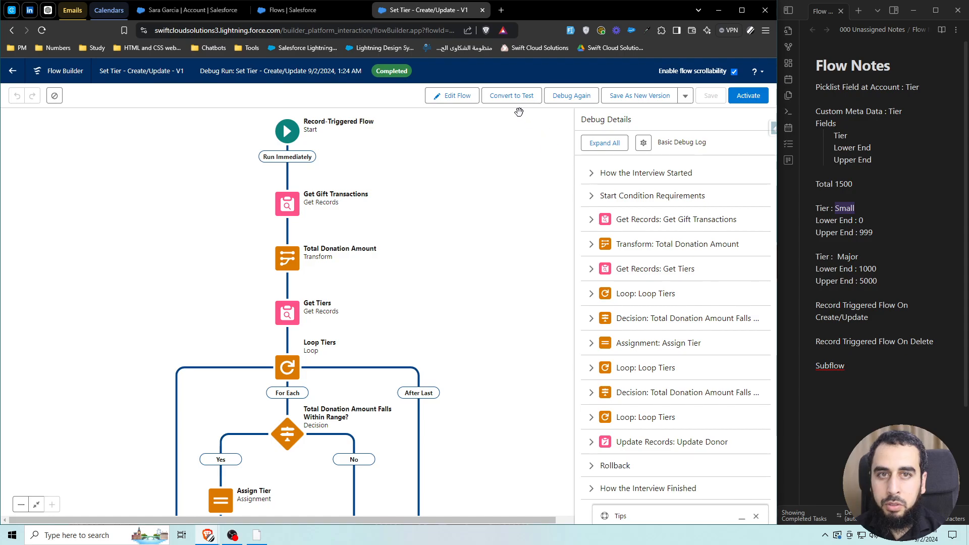
Step: Reopen the debug settings to check the Created run option, and close them without rerunning the flow
{"action": "left_click", "coordinate": [570, 97]}
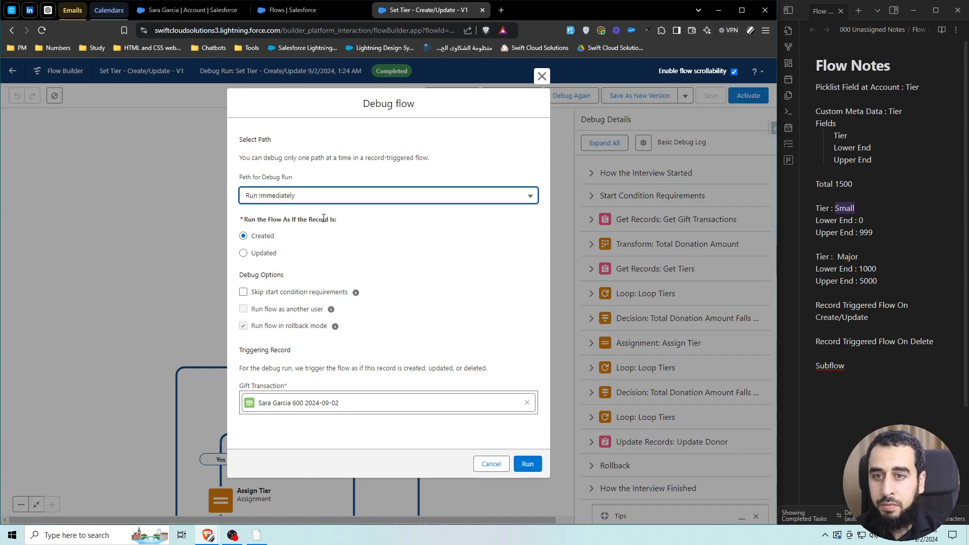
{"action": "double_click", "coordinate": [261, 236]}
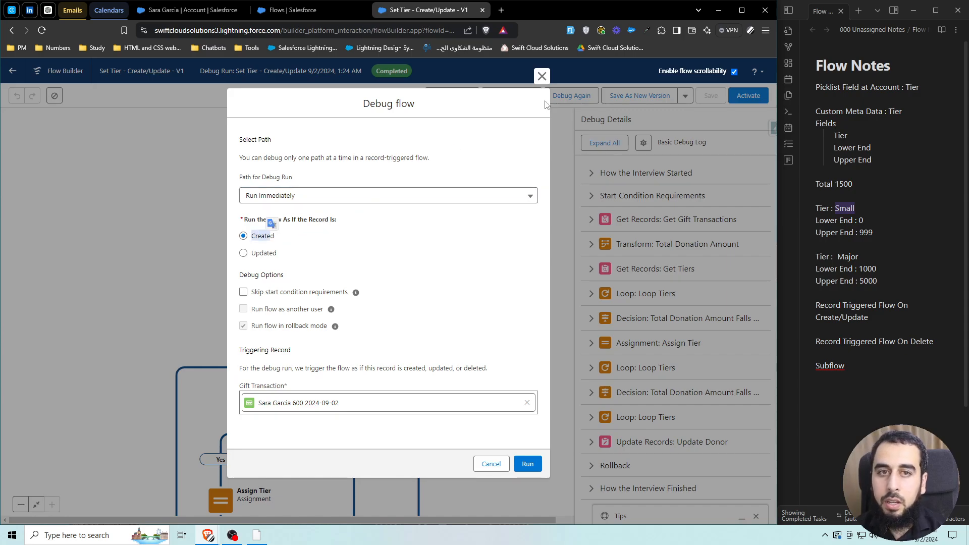
{"action": "left_click", "coordinate": [541, 76]}
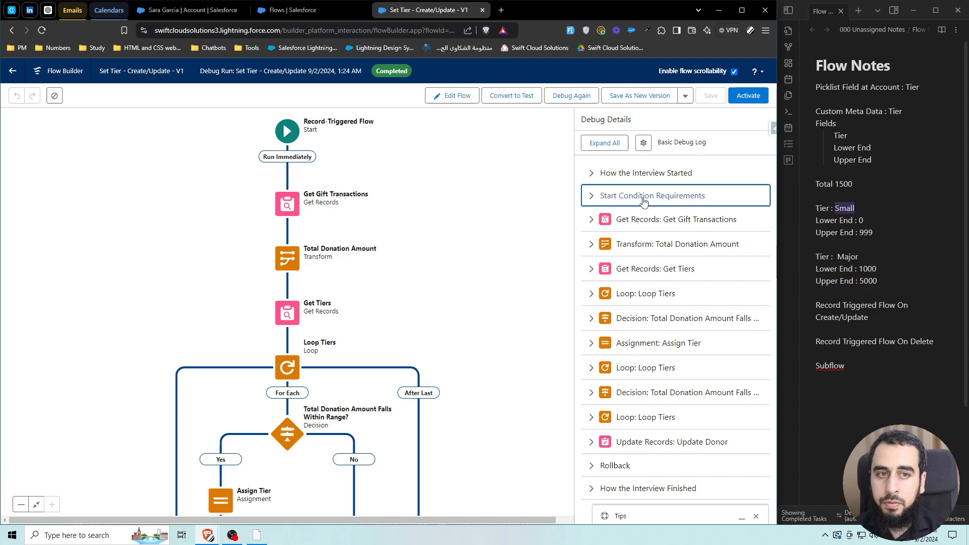
Step: Examine the entry condition formula under Start Condition Requirements, including its new-record, Paid status and current amount checks
{"action": "left_click", "coordinate": [643, 202]}
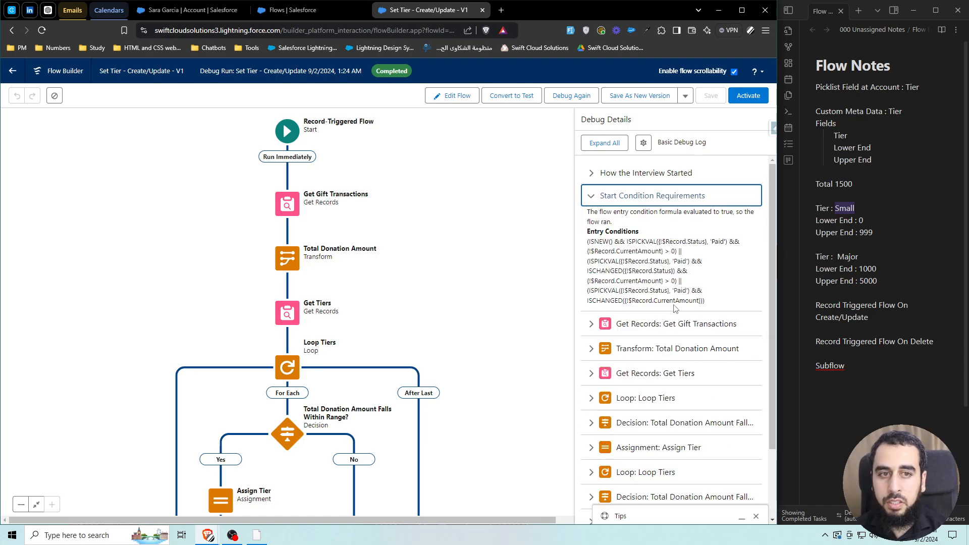
{"action": "double_click", "coordinate": [604, 241]}
{"action": "double_click", "coordinate": [695, 242]}
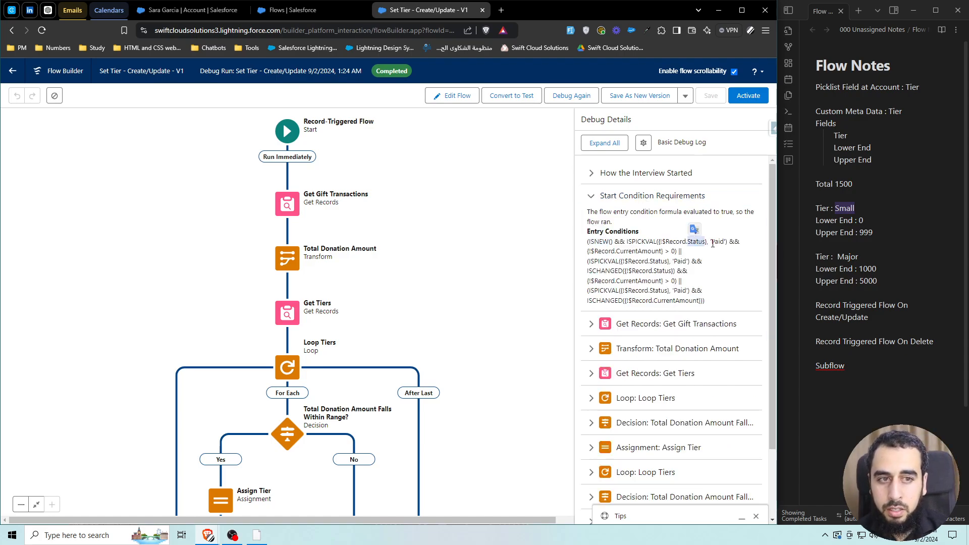
{"action": "double_click", "coordinate": [717, 241]}
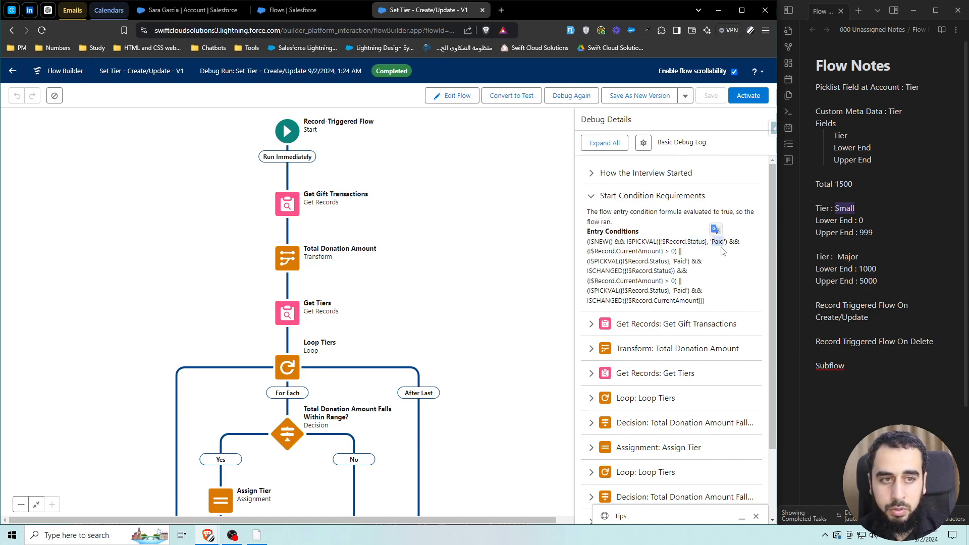
{"action": "left_click_drag", "start_coordinate": [626, 251], "coordinate": [670, 251]}
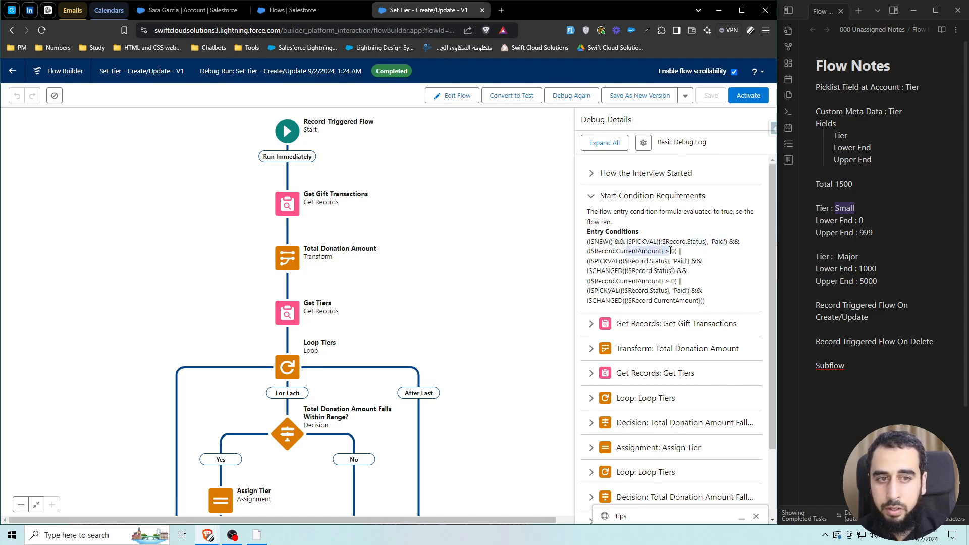
{"action": "left_click", "coordinate": [691, 258]}
Step: Expand the Get Gift Transactions entry in the debug details and check its filter and query result
{"action": "scroll", "coordinate": [680, 348], "scroll_direction": "down", "scroll_amount": 2}
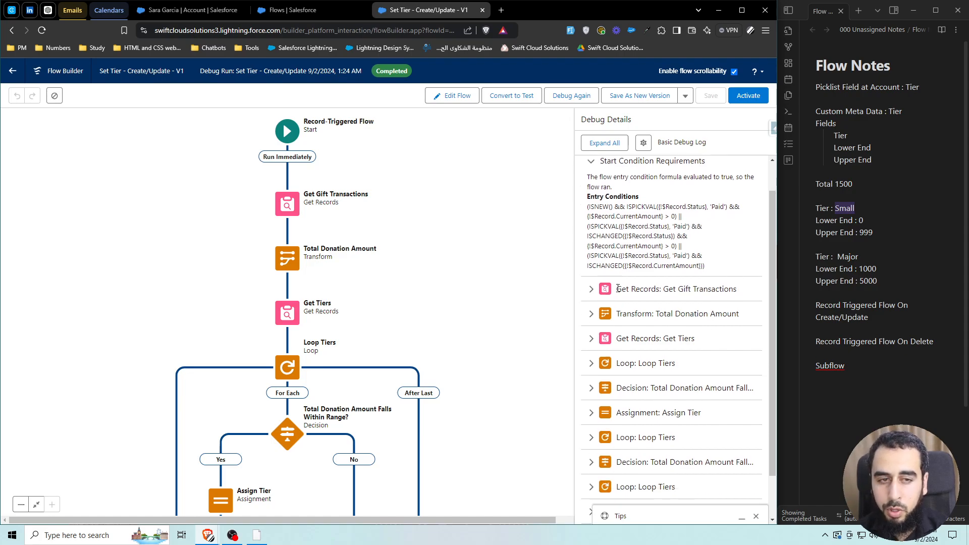
{"action": "left_click", "coordinate": [682, 245]}
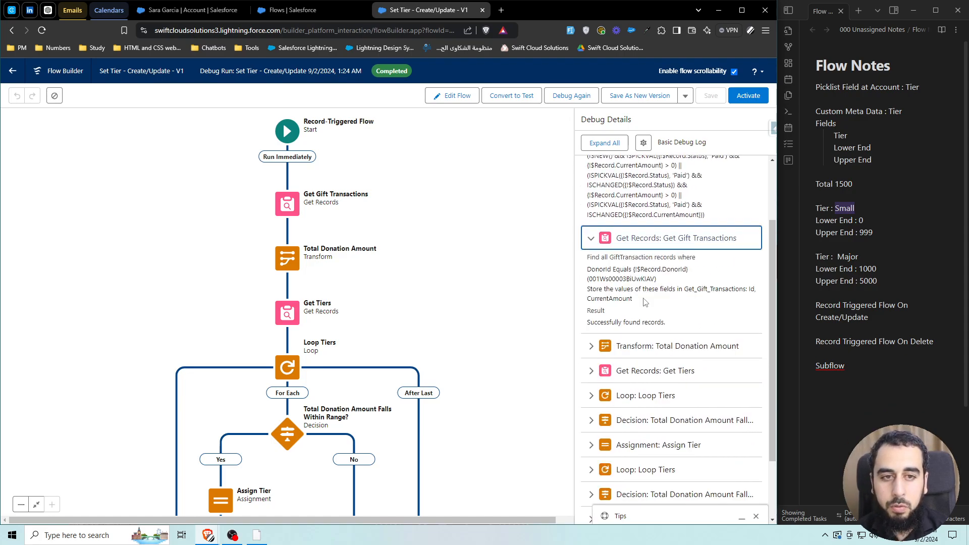
{"action": "left_click_drag", "start_coordinate": [606, 322], "coordinate": [646, 322]}
Step: Expand the Total Donation Amount transform in the debug details and check its target data
{"action": "left_click", "coordinate": [673, 346]}
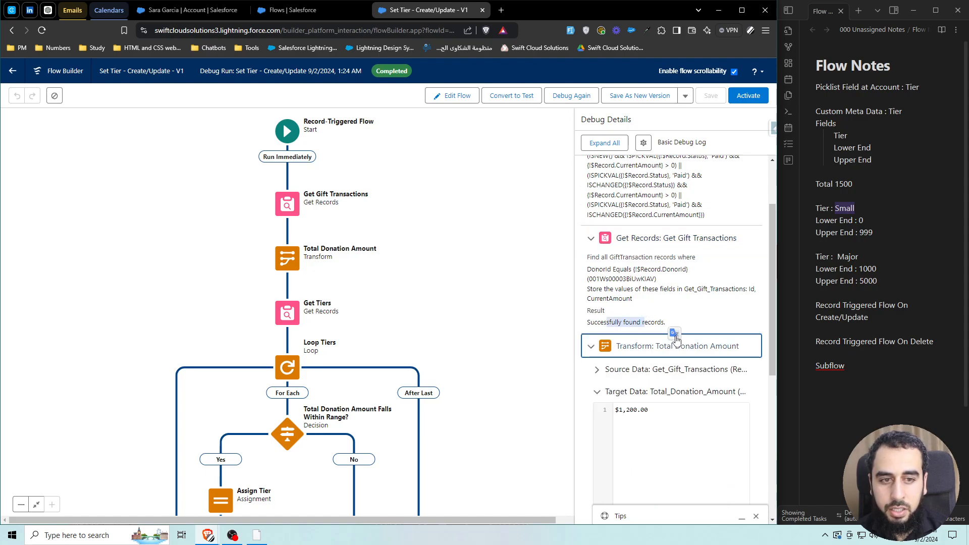
{"action": "scroll", "coordinate": [621, 348], "scroll_direction": "down", "scroll_amount": 2}
{"action": "scroll", "coordinate": [628, 328], "scroll_direction": "down", "scroll_amount": 2}
{"action": "scroll", "coordinate": [638, 313], "scroll_direction": "up", "scroll_amount": 2}
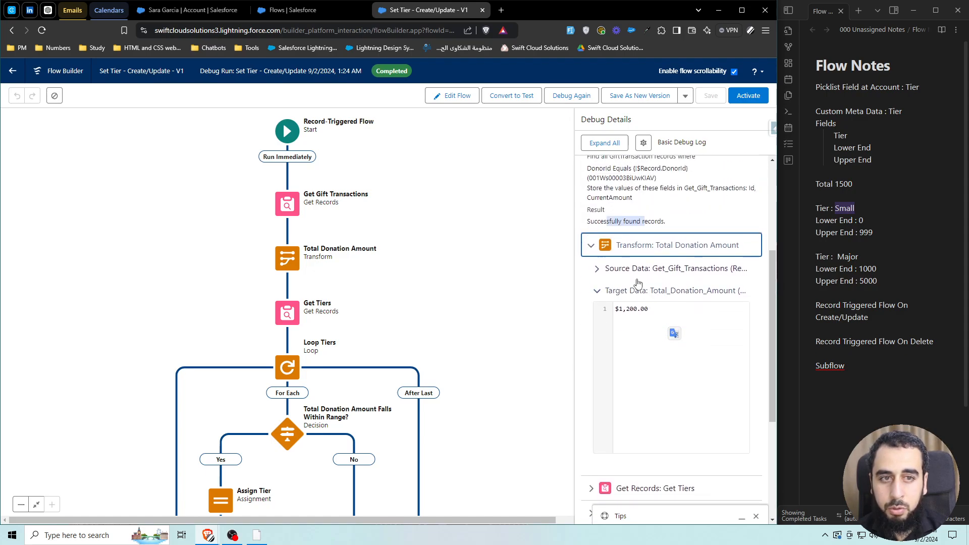
Step: Compare the Total Donation Amount transform result in the debug details with the Major tier in the notes
{"action": "double_click", "coordinate": [638, 309]}
{"action": "left_click", "coordinate": [607, 314]}
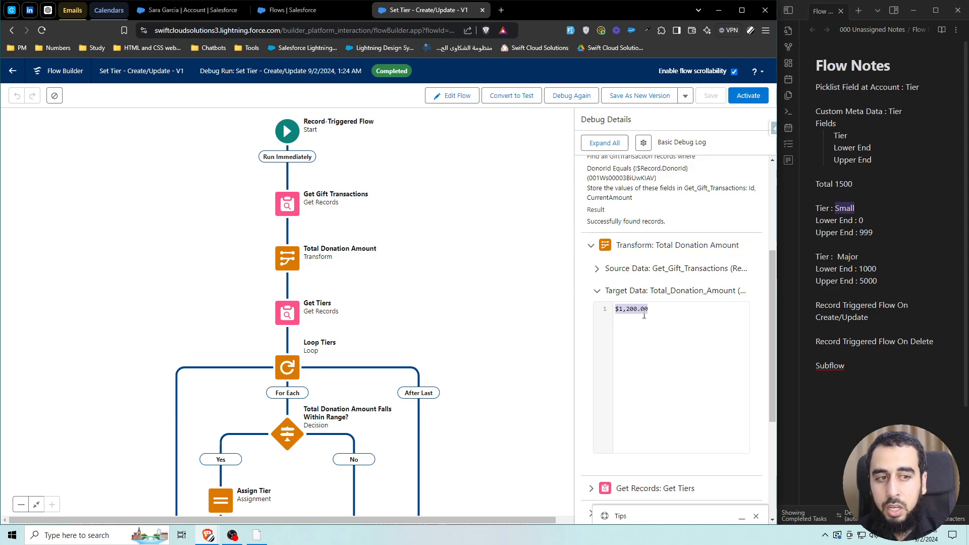
{"action": "double_click", "coordinate": [848, 257]}
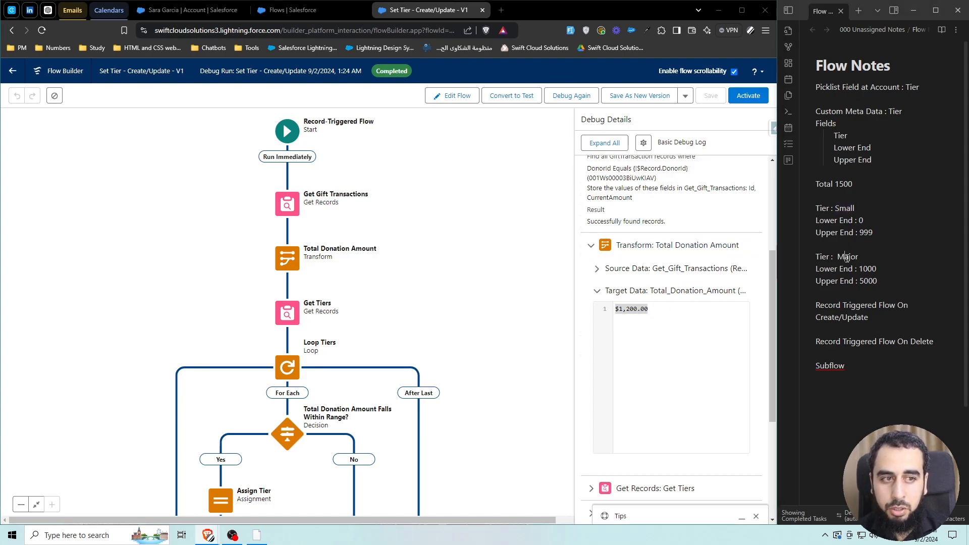
{"action": "scroll", "coordinate": [671, 323], "scroll_direction": "down", "scroll_amount": 4}
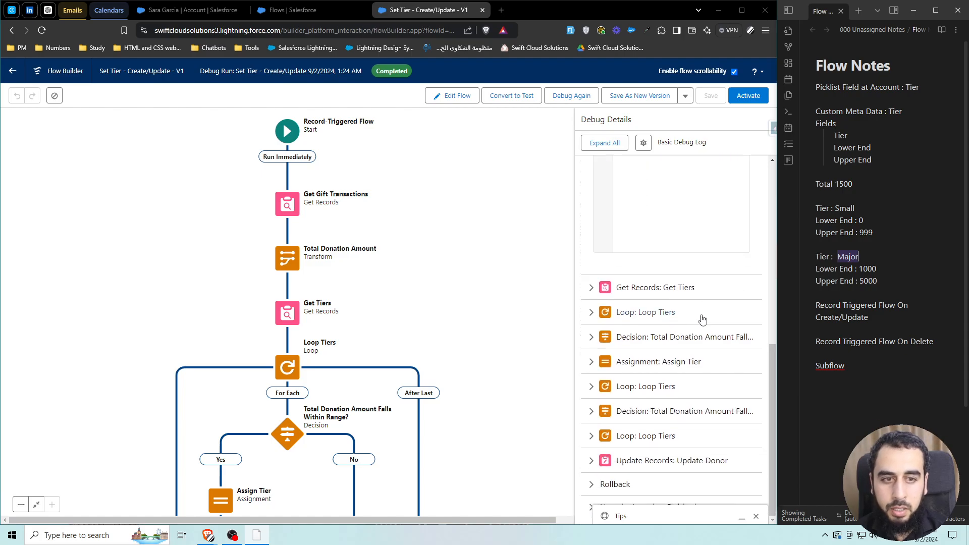
Step: Examine the tier value in the debug results of the Assign Tier assignment and the Update Donor record update
{"action": "left_click", "coordinate": [676, 364]}
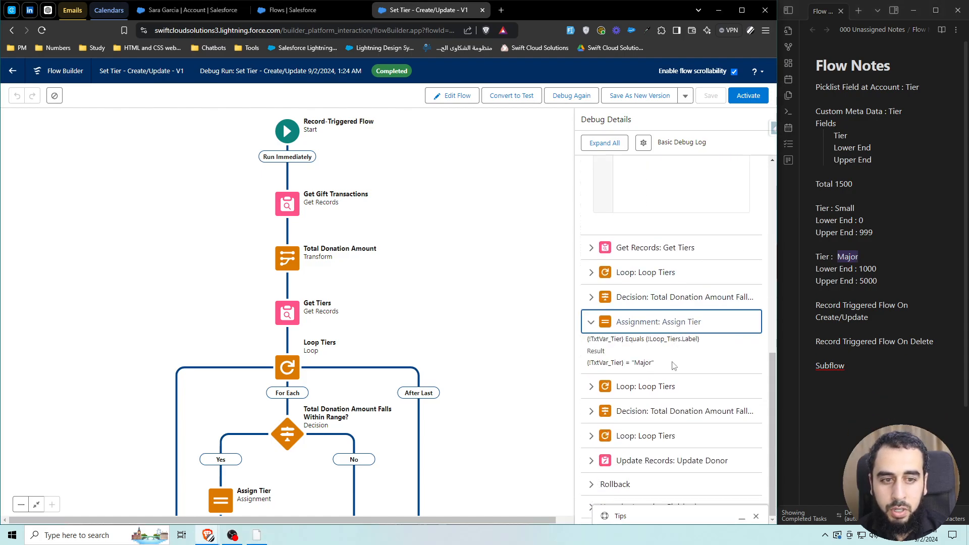
{"action": "double_click", "coordinate": [642, 362]}
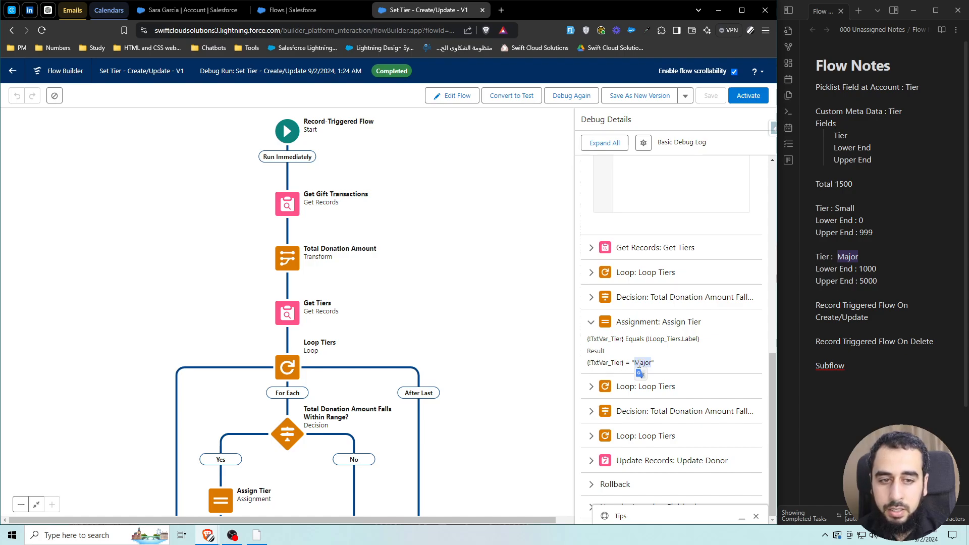
{"action": "double_click", "coordinate": [607, 363]}
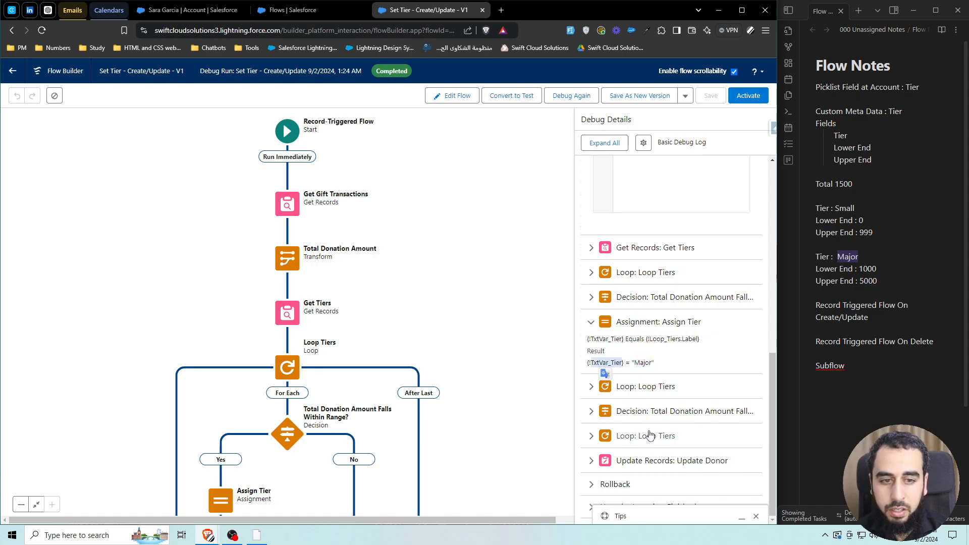
{"action": "left_click", "coordinate": [677, 468]}
{"action": "scroll", "coordinate": [678, 469], "scroll_direction": "down", "scroll_amount": 2}
{"action": "left_click", "coordinate": [667, 429]}
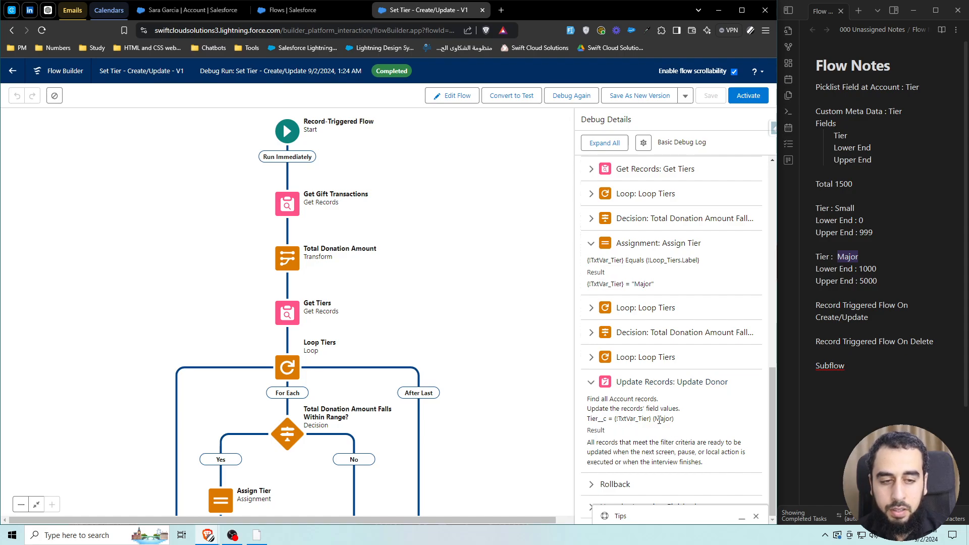
{"action": "double_click", "coordinate": [665, 419]}
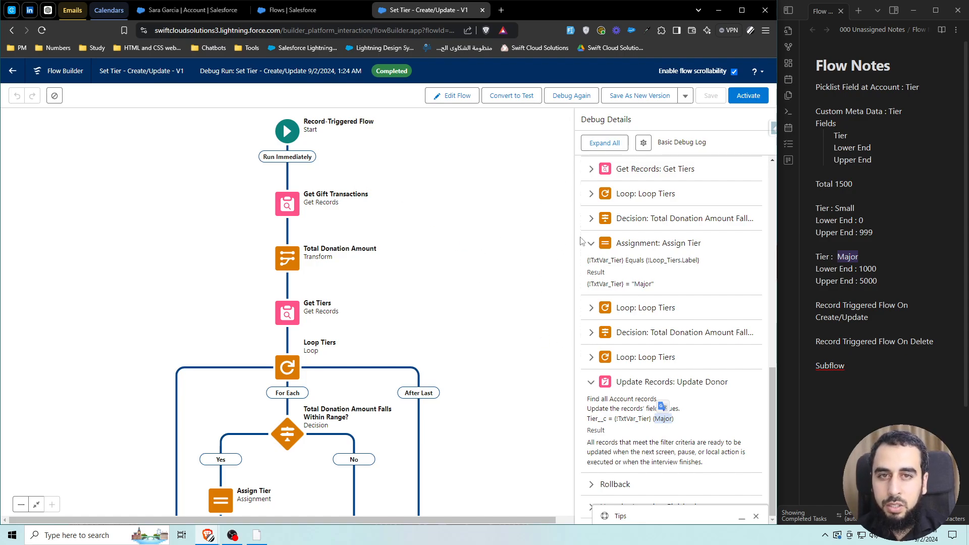
Step: Return to editing the flow and start saving it as a new flow of type Autolaunched Flow (No Trigger)
{"action": "left_click", "coordinate": [453, 96]}
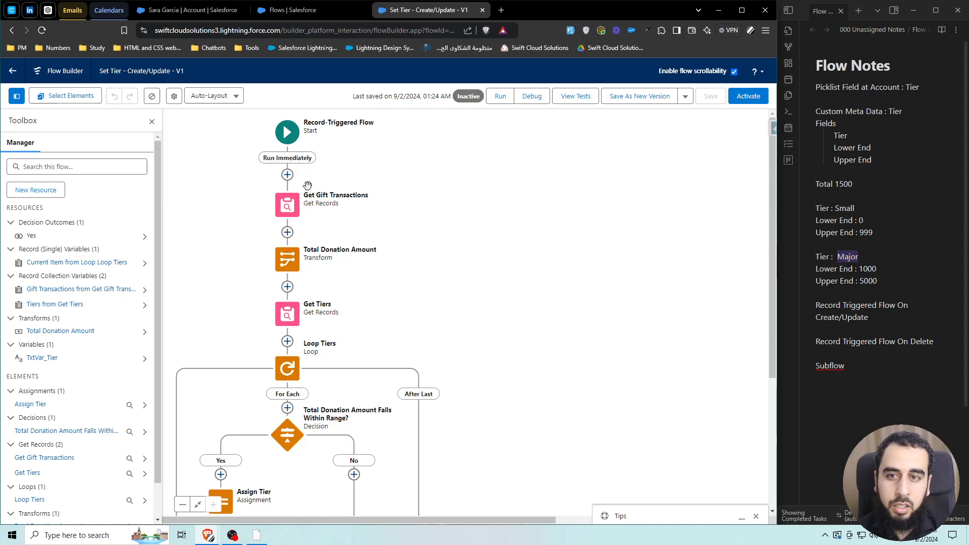
{"action": "scroll", "coordinate": [248, 273], "scroll_direction": "down", "scroll_amount": 3}
{"action": "scroll", "coordinate": [247, 264], "scroll_direction": "up", "scroll_amount": 3}
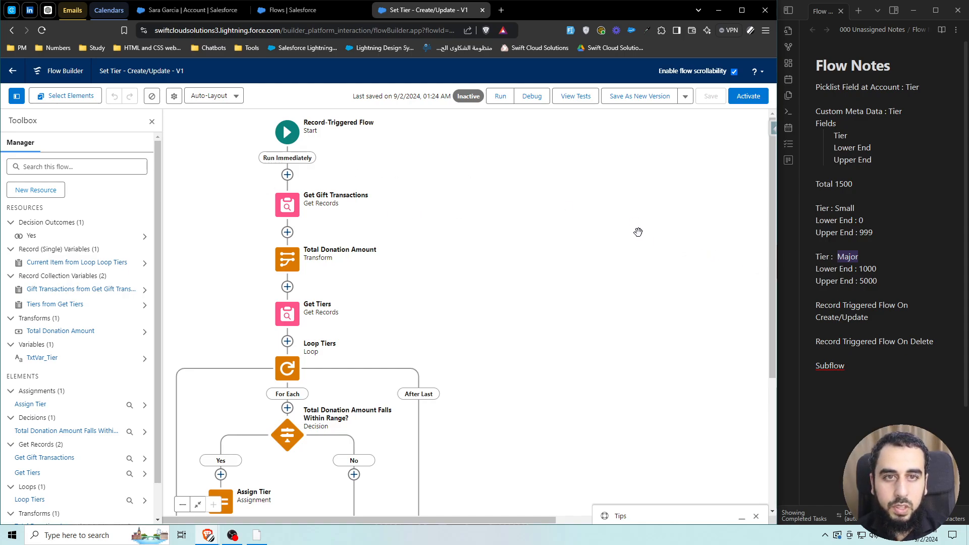
{"action": "left_click", "coordinate": [685, 99]}
{"action": "left_click", "coordinate": [668, 122]}
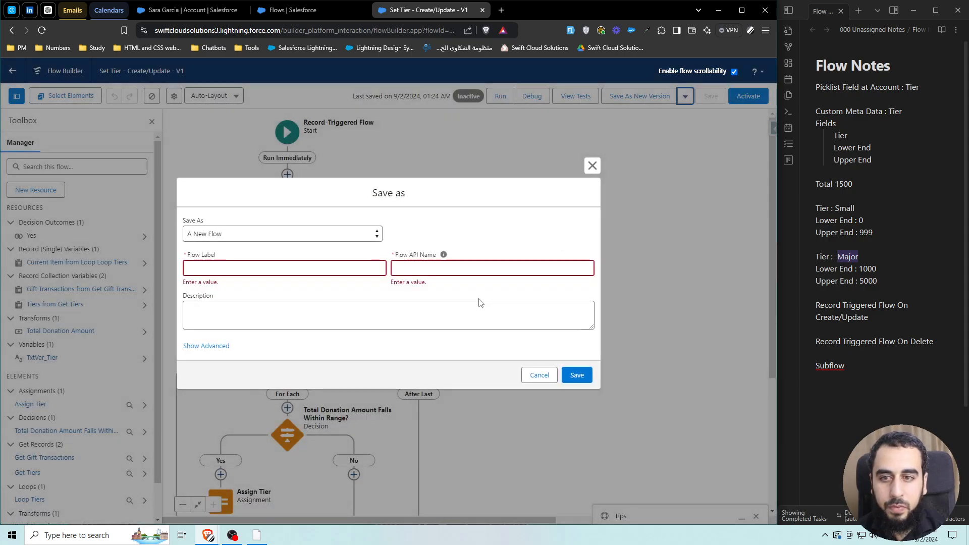
{"action": "left_click", "coordinate": [214, 347]}
{"action": "left_click", "coordinate": [233, 295]}
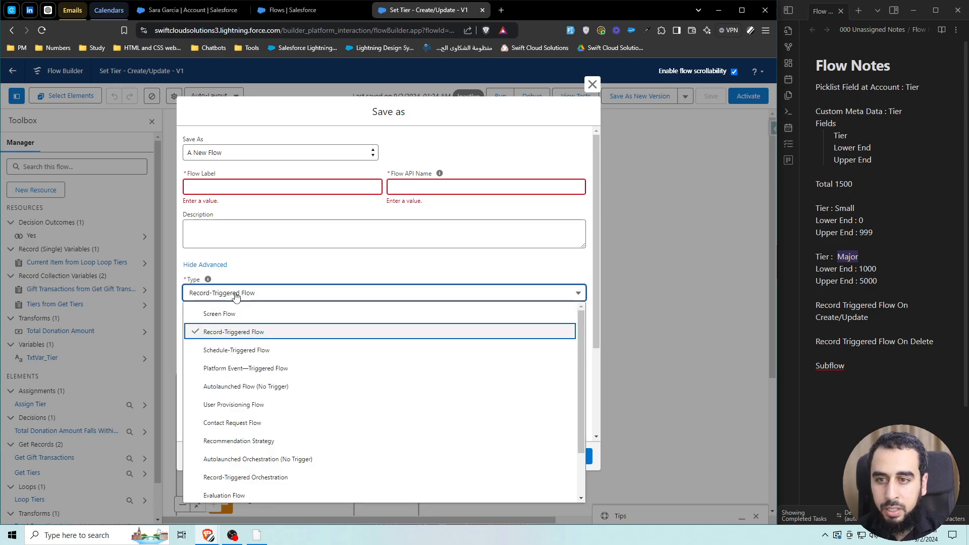
{"action": "left_click", "coordinate": [274, 391]}
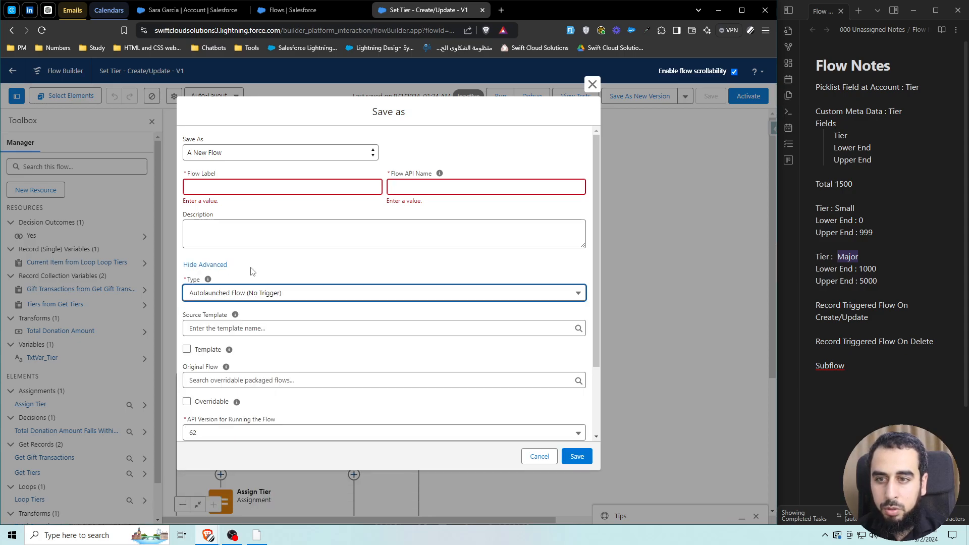
Step: Label the new flow "Subflow - Set Tier", let its API name fill in as Subflow_Set_Tier, and save it
{"action": "left_click", "coordinate": [233, 187]}
{"action": "type", "text": "Sub"}
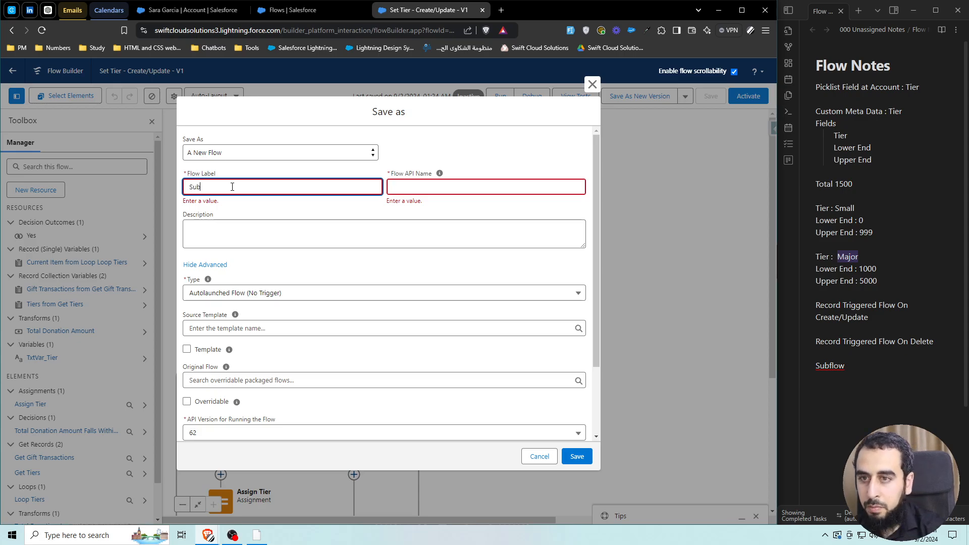
{"action": "type", "text": "flow - Set Tier"}
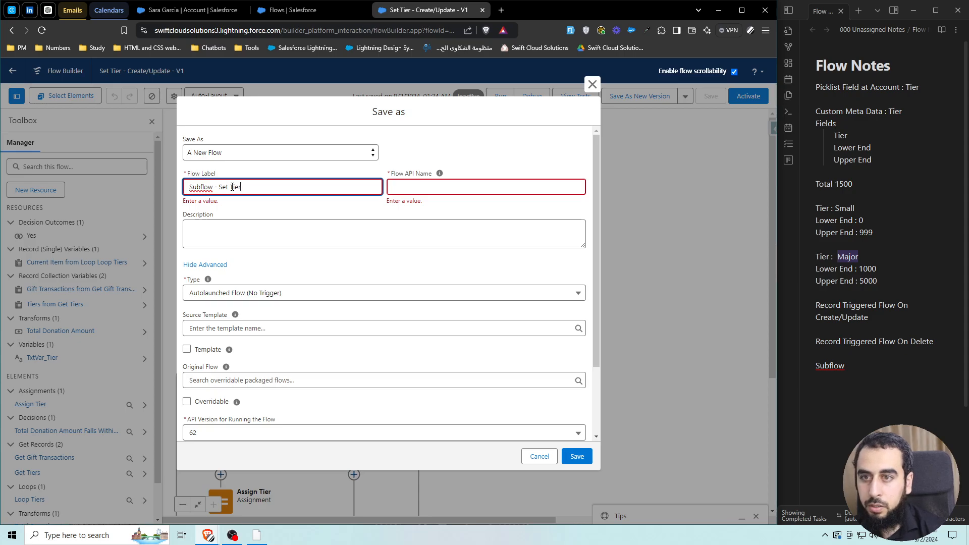
{"action": "left_click", "coordinate": [285, 166]}
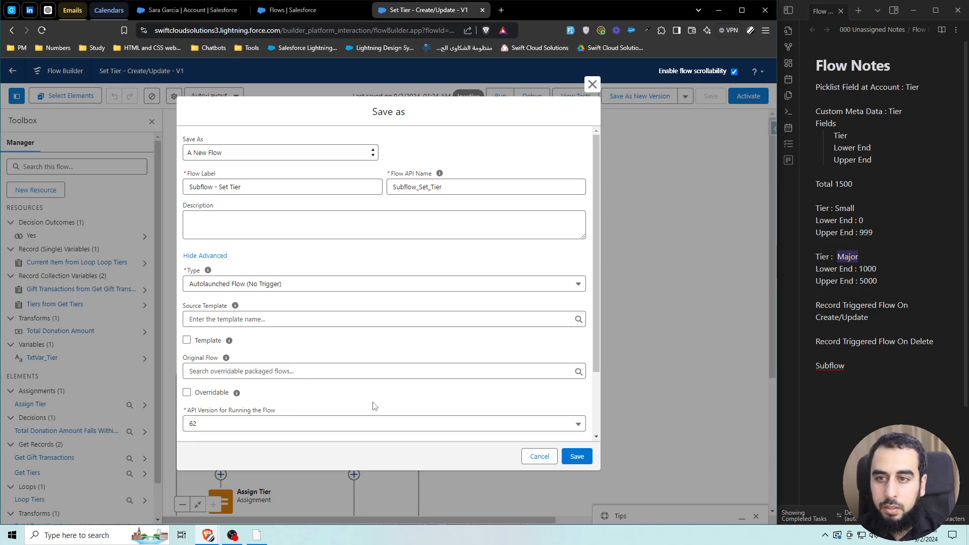
{"action": "left_click", "coordinate": [577, 457]}
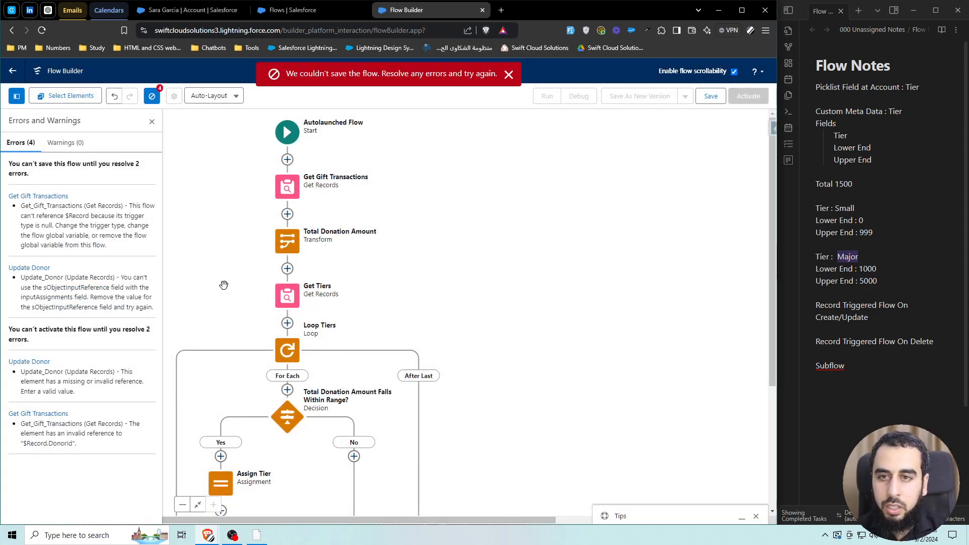
Step: Read the save error about the $Record reference in Get Gift Transactions and close the error list
{"action": "left_click_drag", "start_coordinate": [218, 281], "coordinate": [310, 293]}
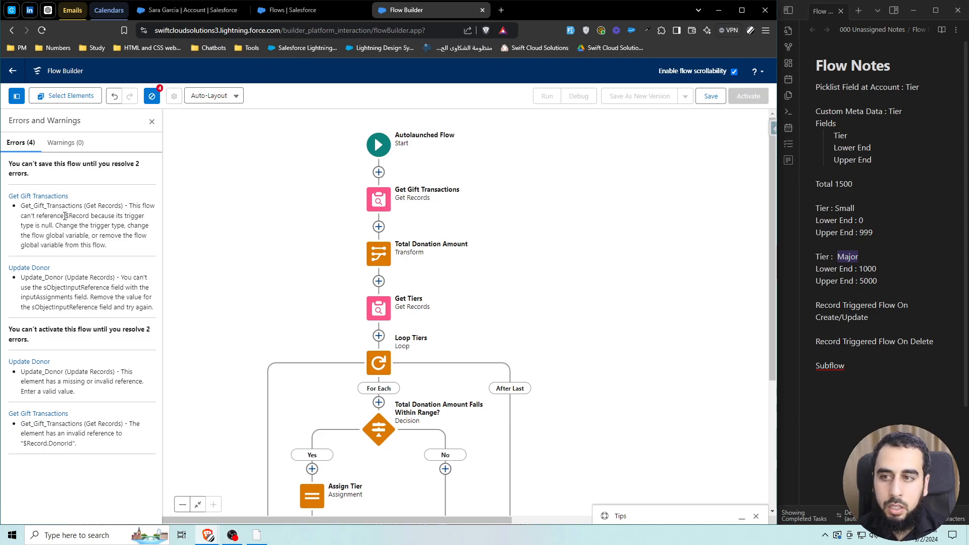
{"action": "left_click_drag", "start_coordinate": [65, 216], "coordinate": [89, 216]}
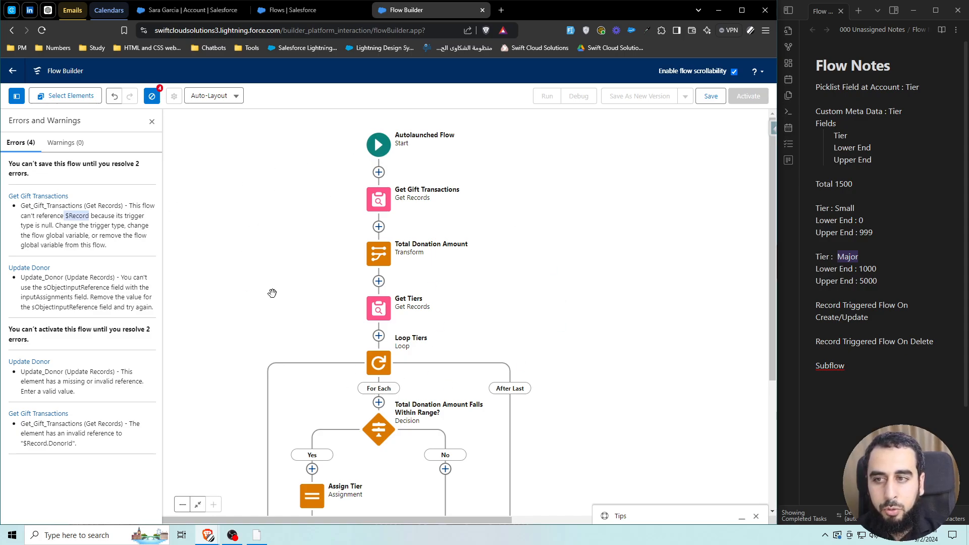
{"action": "left_click", "coordinate": [69, 225]}
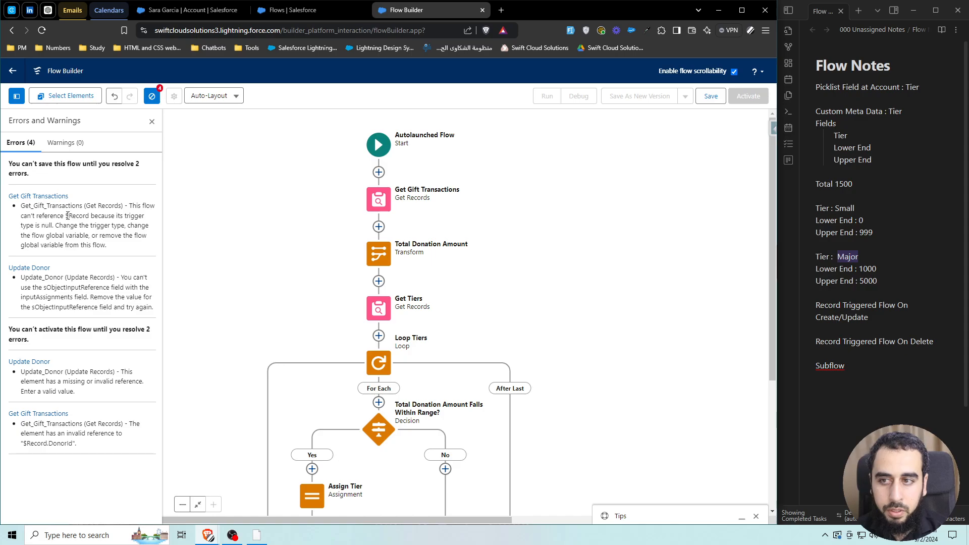
{"action": "mouse_move", "coordinate": [67, 215]}
{"action": "left_mouse_down"}
{"action": "mouse_move", "coordinate": [90, 216]}
{"action": "mouse_move", "coordinate": [68, 217]}
{"action": "left_mouse_up"}
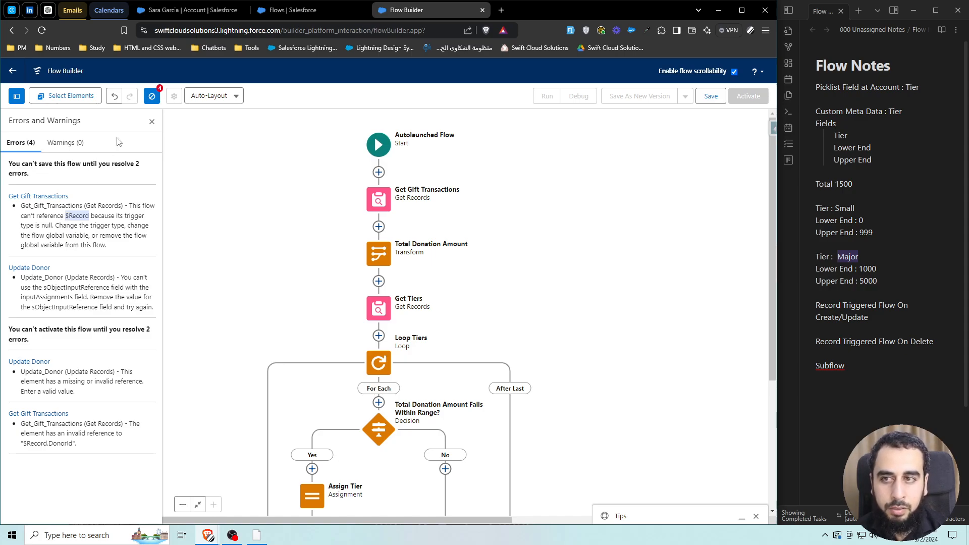
{"action": "left_click", "coordinate": [151, 122]}
Step: Start a new variable resource with the API name RecVar_GiftTransaction
{"action": "left_click", "coordinate": [35, 190]}
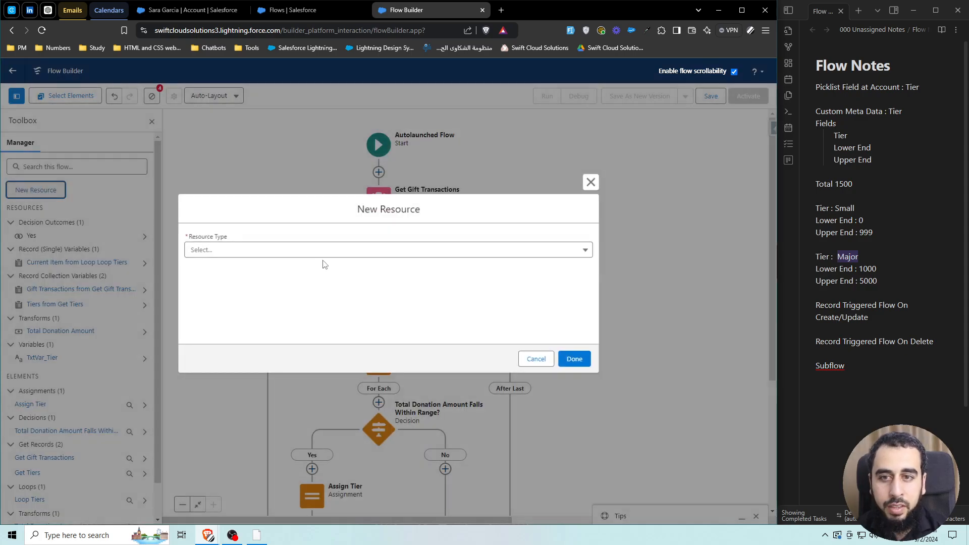
{"action": "left_click", "coordinate": [283, 249]}
{"action": "left_click", "coordinate": [227, 277]}
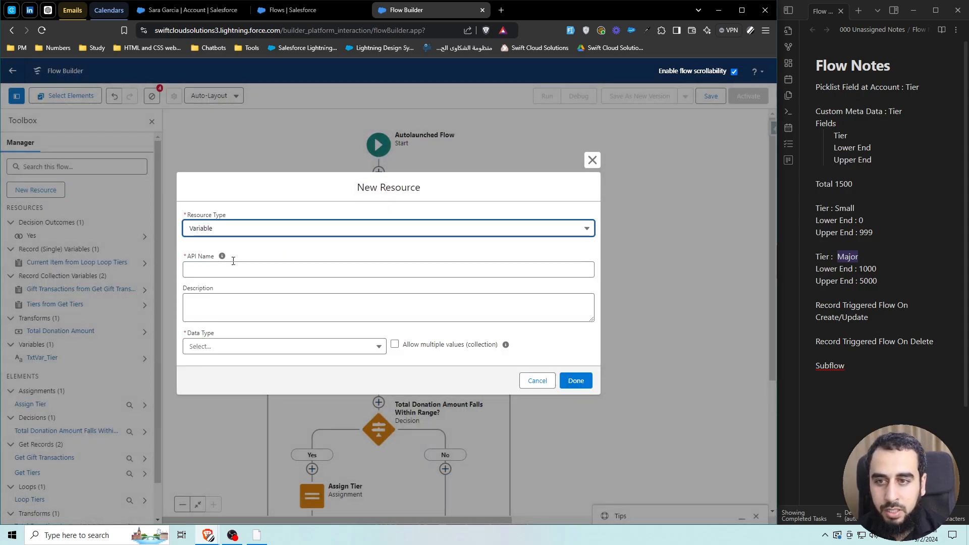
{"action": "left_click", "coordinate": [218, 269]}
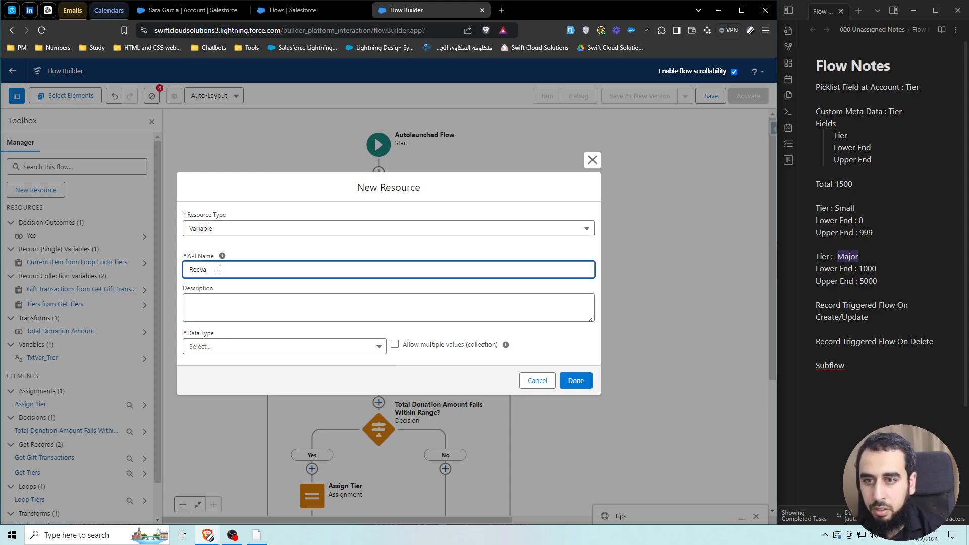
{"action": "type", "text": "RecVar_GiftT"}
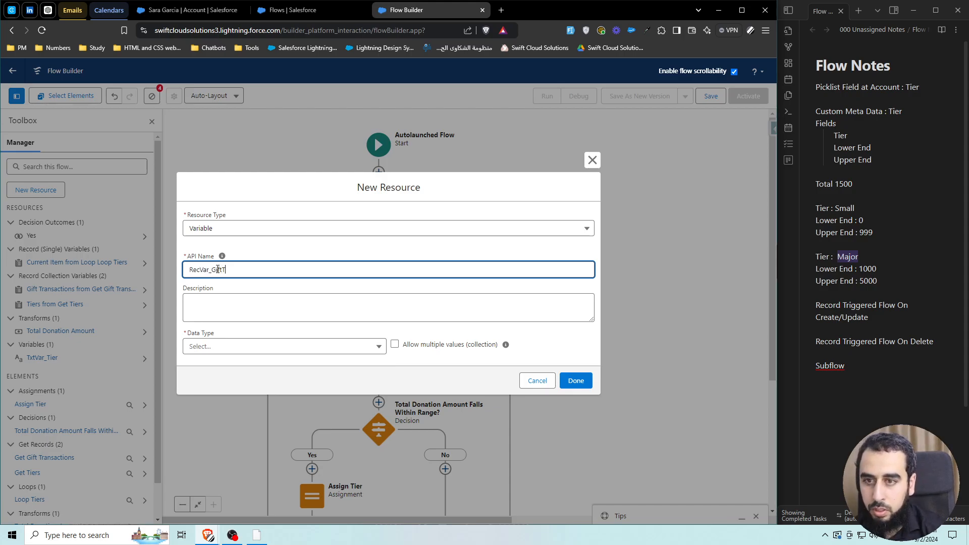
{"action": "type", "text": "ransaction"}
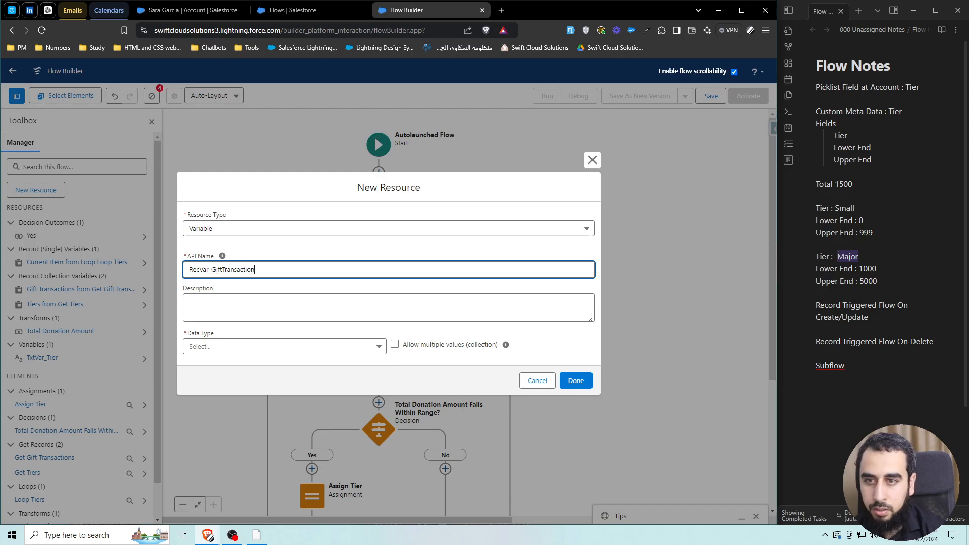
Step: Give the variable the Record data type with the Gift Transaction object, make it available for input, and create it
{"action": "left_click", "coordinate": [253, 346]}
{"action": "left_click", "coordinate": [222, 196]}
{"action": "left_click", "coordinate": [245, 345]}
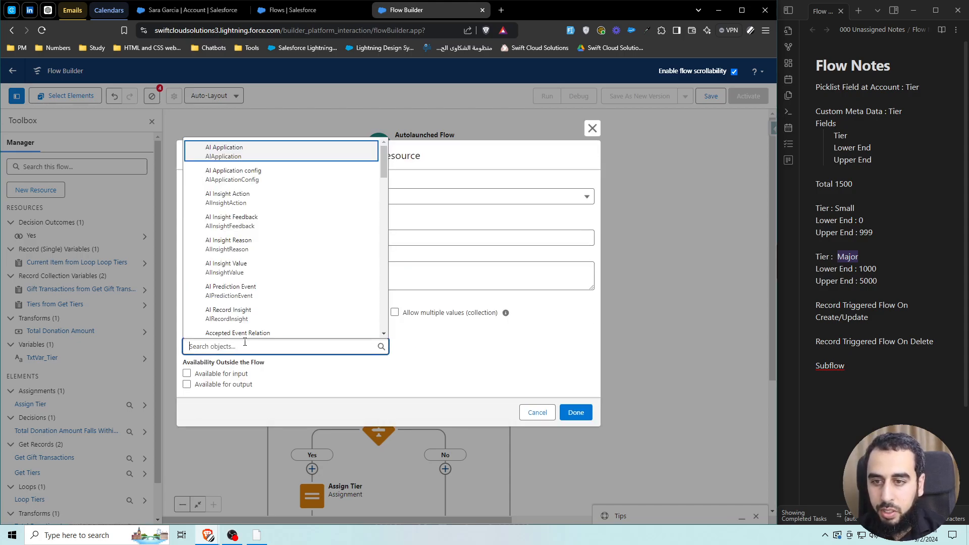
{"action": "type", "text": "gift tran"}
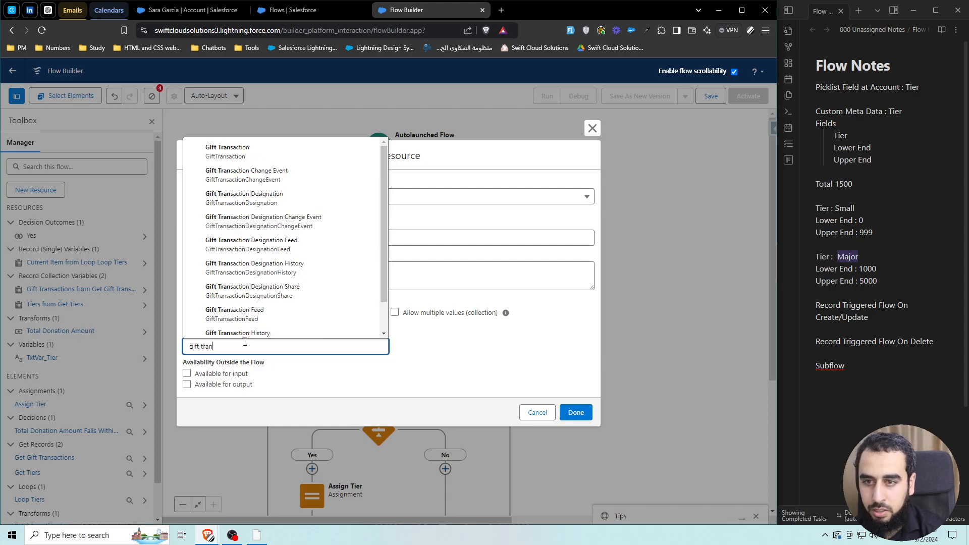
{"action": "left_click", "coordinate": [233, 152]}
{"action": "left_click", "coordinate": [187, 374]}
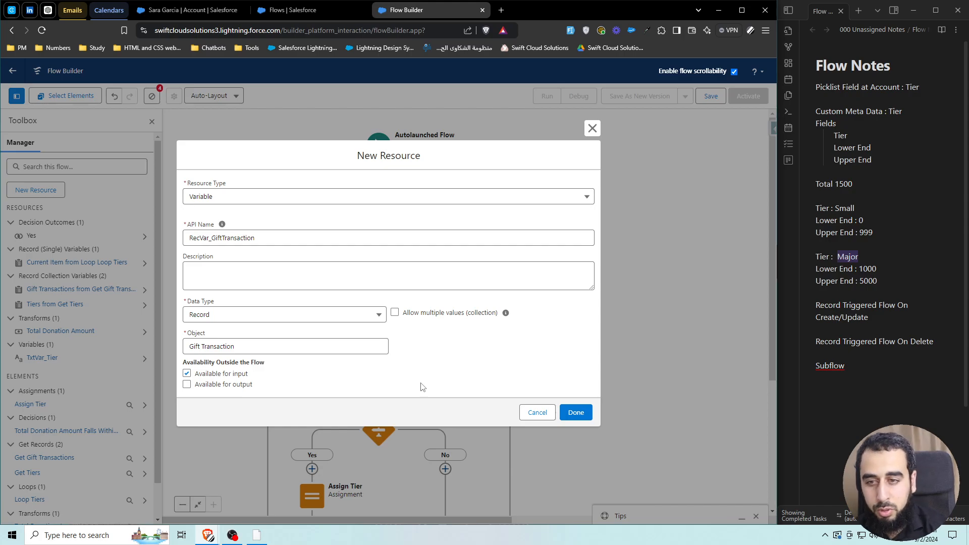
{"action": "left_click", "coordinate": [570, 412]}
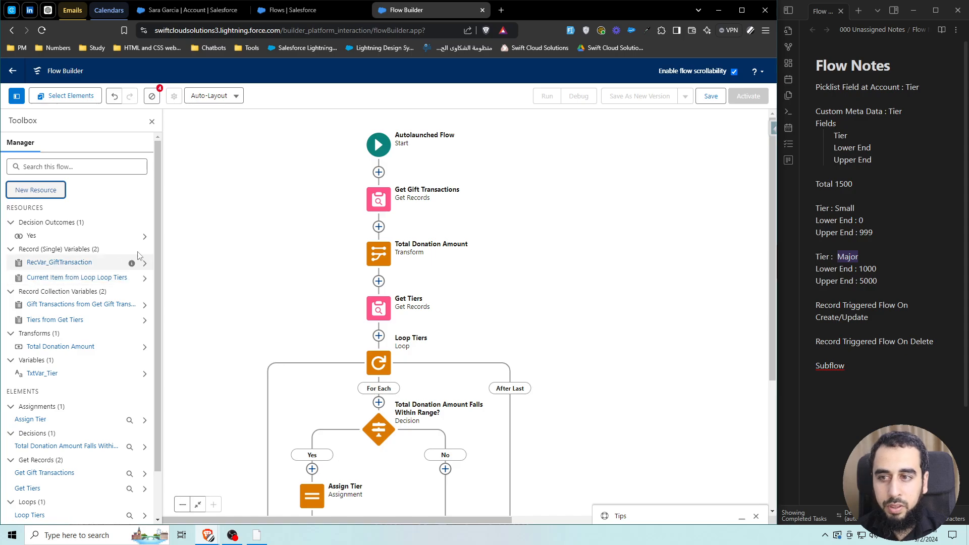
Step: In Get Gift Transactions, set the DonorId filter value to RecVar_GiftTransaction > Donor ID instead of the $Record reference
{"action": "left_click", "coordinate": [378, 200]}
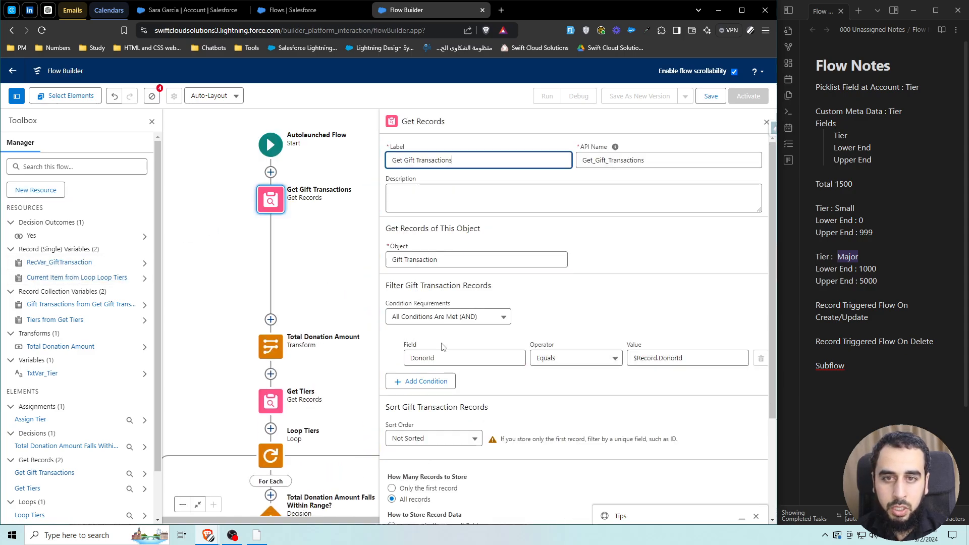
{"action": "left_click", "coordinate": [677, 359]}
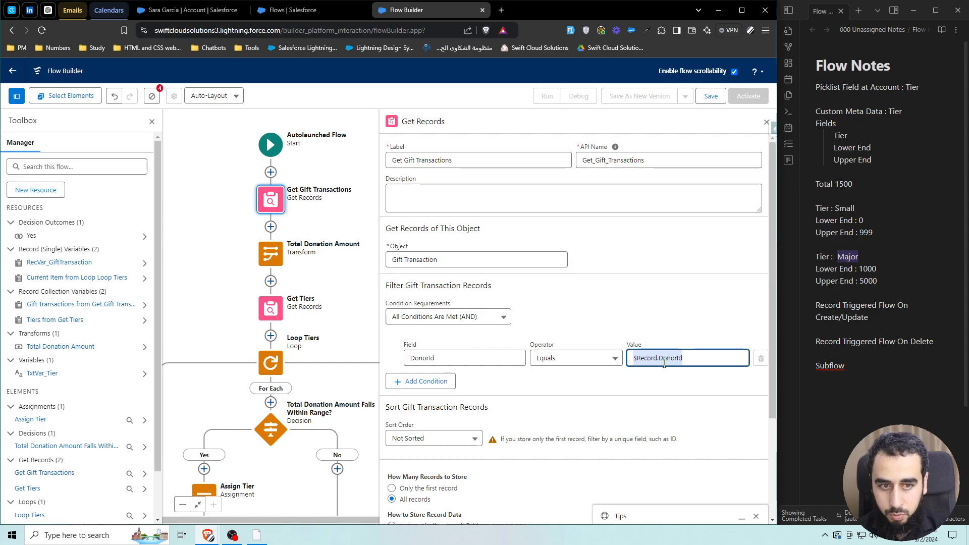
{"action": "type", "text": "rec"}
{"action": "left_click", "coordinate": [681, 334]}
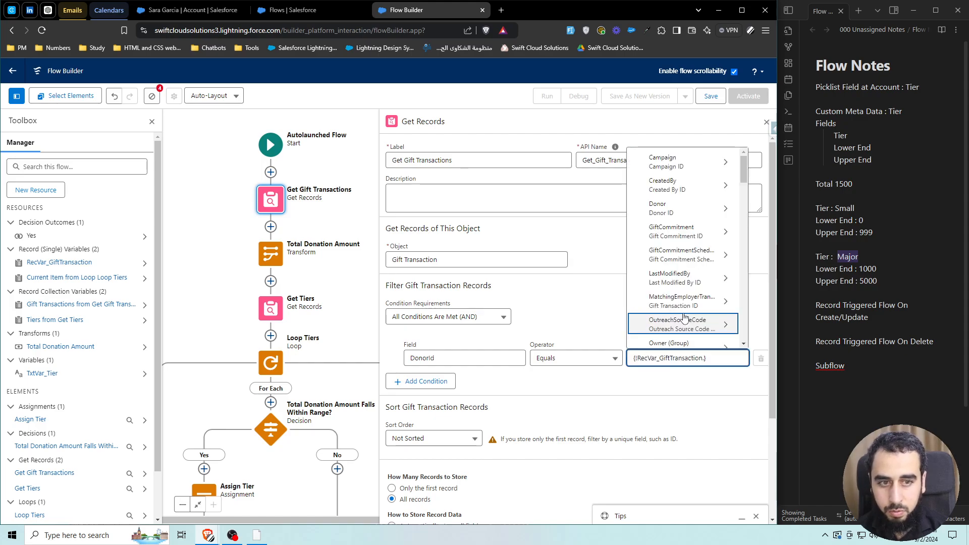
{"action": "type", "text": "donor"}
{"action": "left_click", "coordinate": [667, 337]}
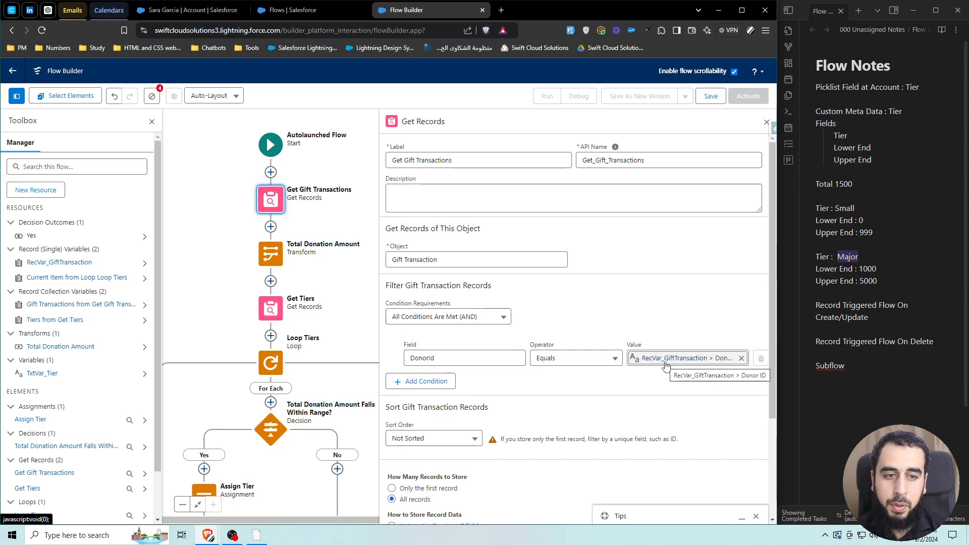
{"action": "scroll", "coordinate": [588, 387], "scroll_direction": "down", "scroll_amount": 2}
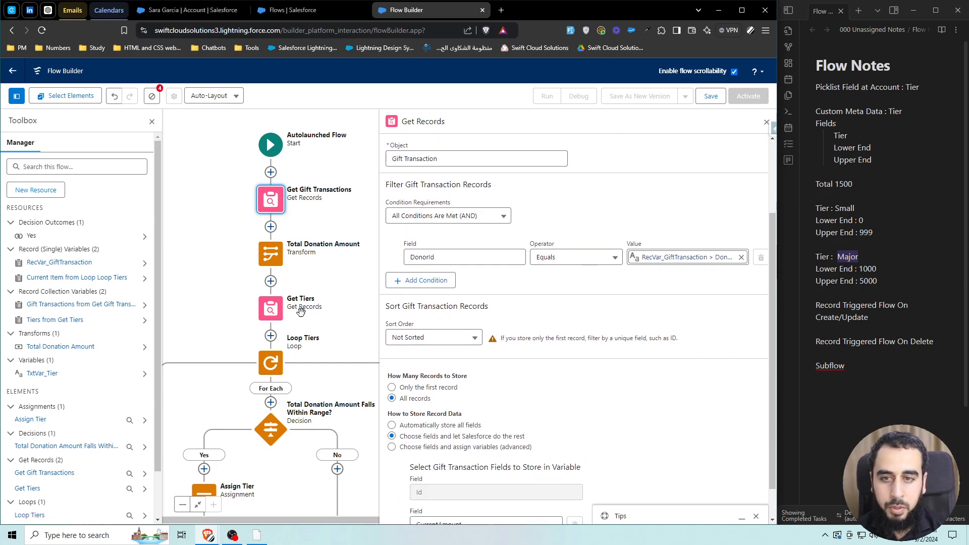
Step: Set the Update Donor element to find records by specified conditions and update the Account object
{"action": "scroll", "coordinate": [271, 309], "scroll_direction": "down", "scroll_amount": 4}
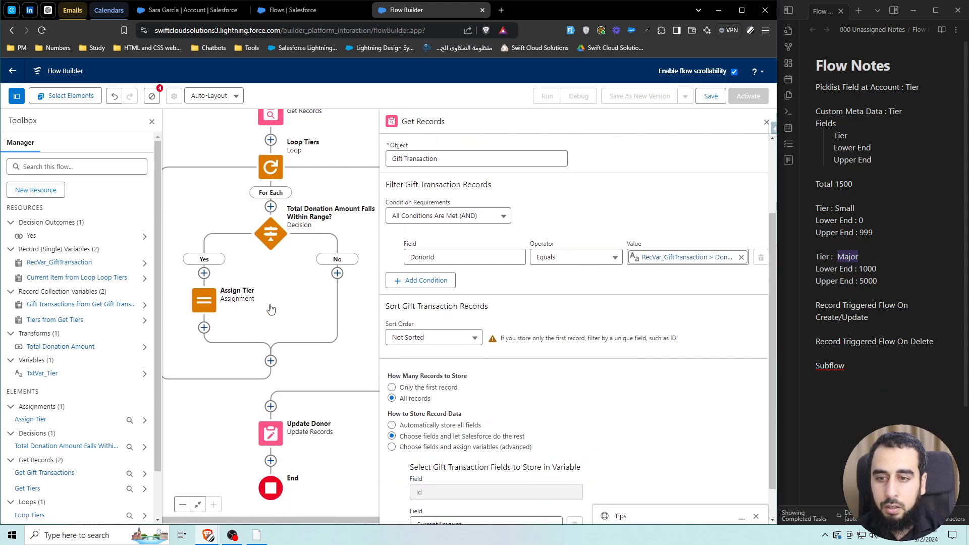
{"action": "left_click", "coordinate": [273, 435]}
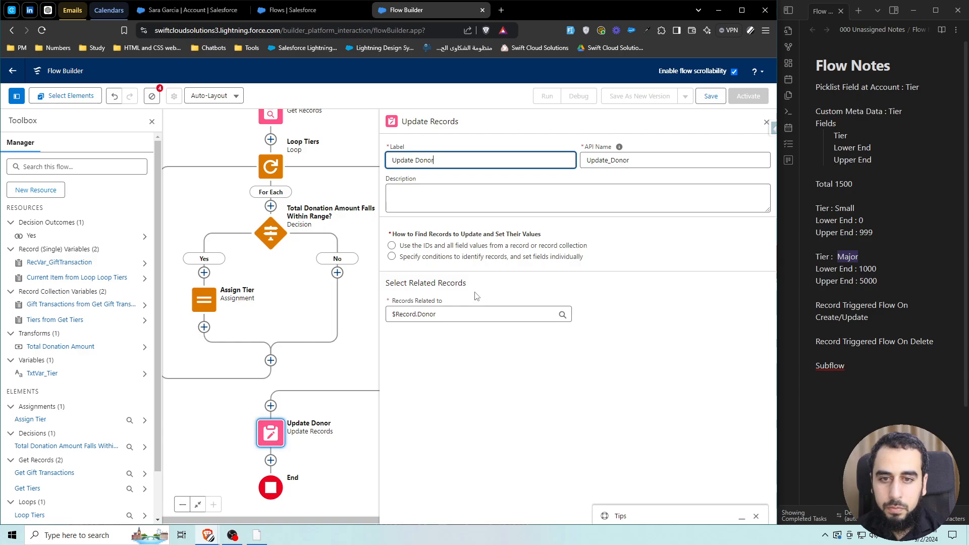
{"action": "left_click", "coordinate": [421, 257]}
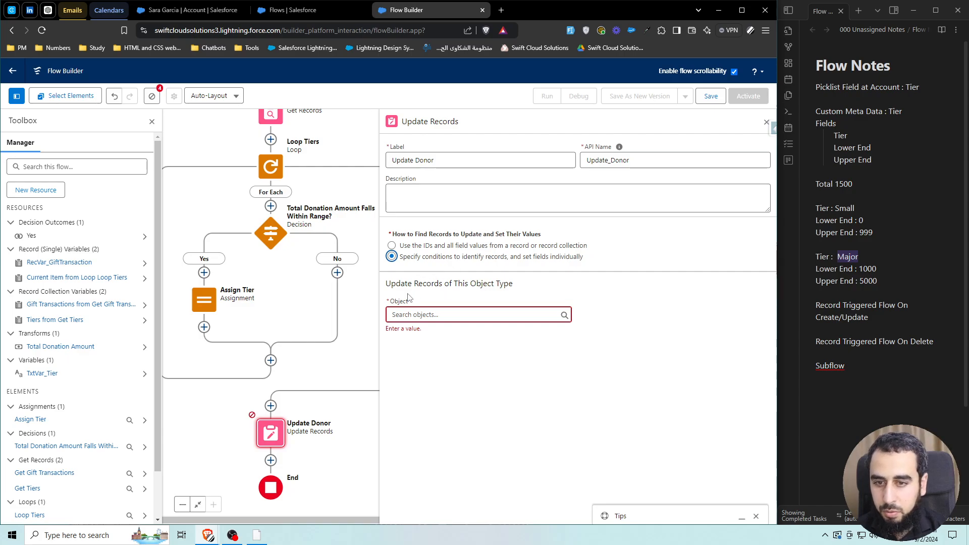
{"action": "left_click", "coordinate": [427, 315]}
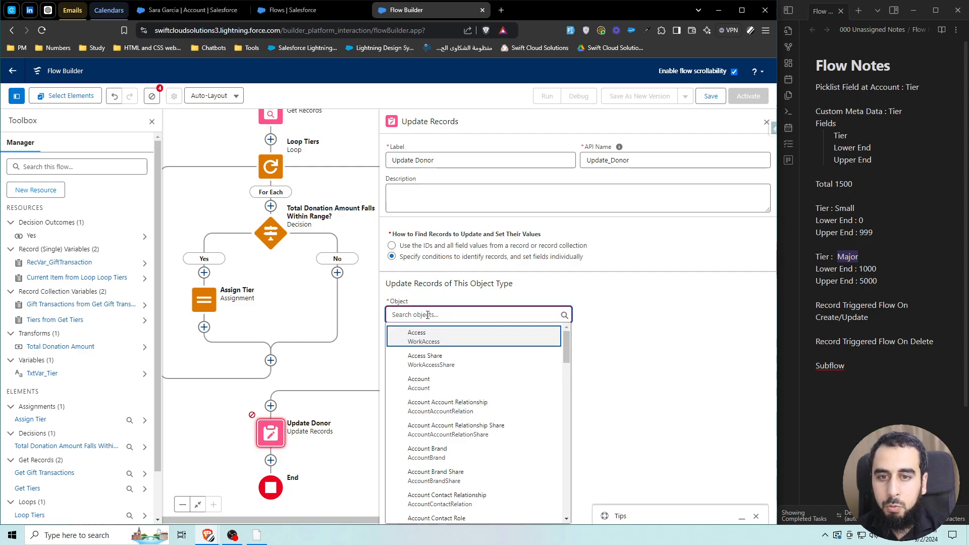
{"action": "type", "text": "acc"}
{"action": "left_click", "coordinate": [479, 382]}
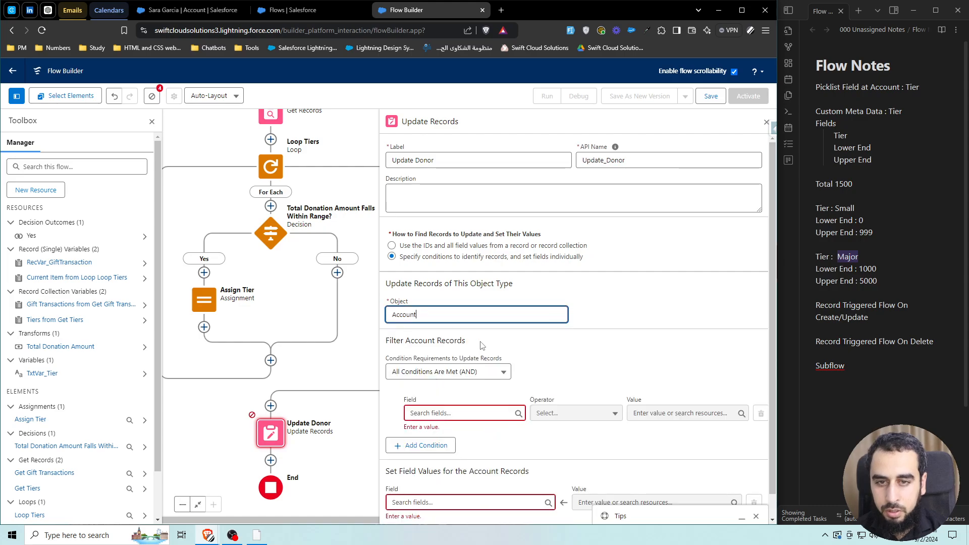
{"action": "left_click", "coordinate": [606, 316]}
Step: Filter the Account records in Update Donor so that Id equals RecVar_GiftTransaction > Donor ID
{"action": "scroll", "coordinate": [506, 384], "scroll_direction": "down", "scroll_amount": 1}
{"action": "left_click", "coordinate": [433, 390]}
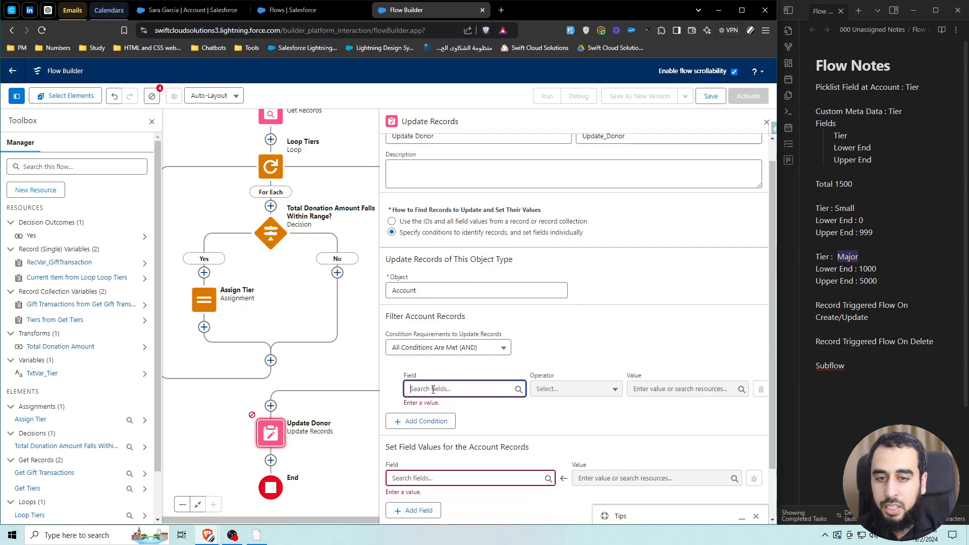
{"action": "type", "text": "id"}
{"action": "left_click", "coordinate": [450, 242]}
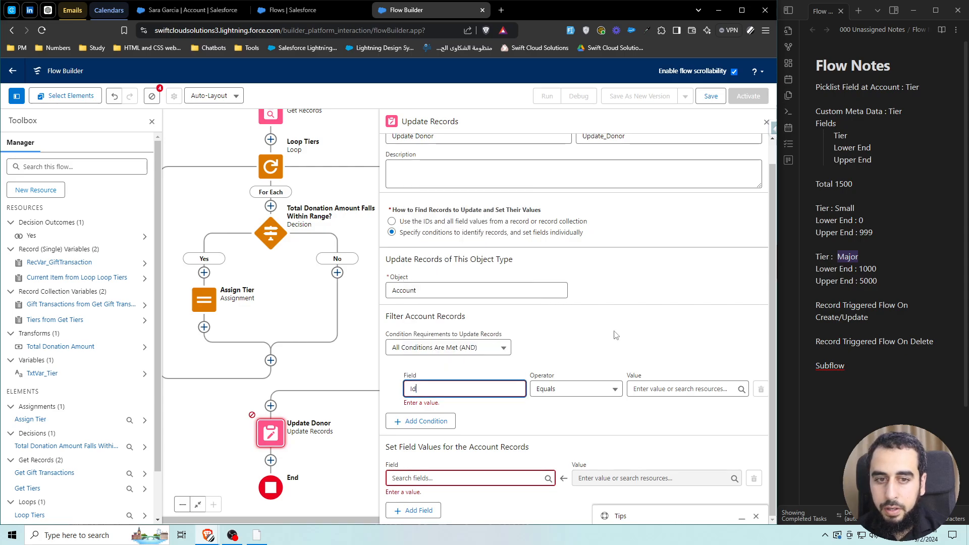
{"action": "left_click", "coordinate": [660, 402]}
{"action": "type", "text": "rec"}
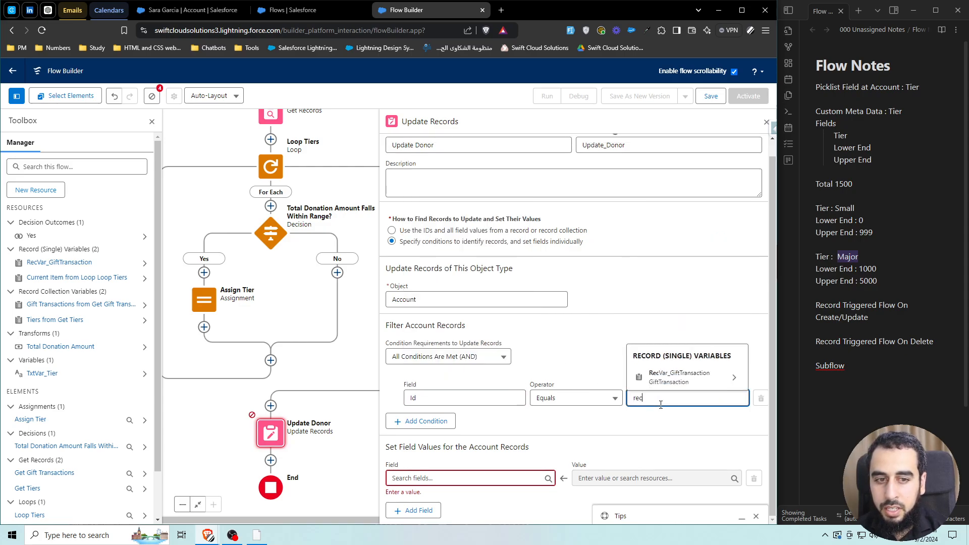
{"action": "left_click", "coordinate": [671, 377]}
{"action": "type", "text": "donor"}
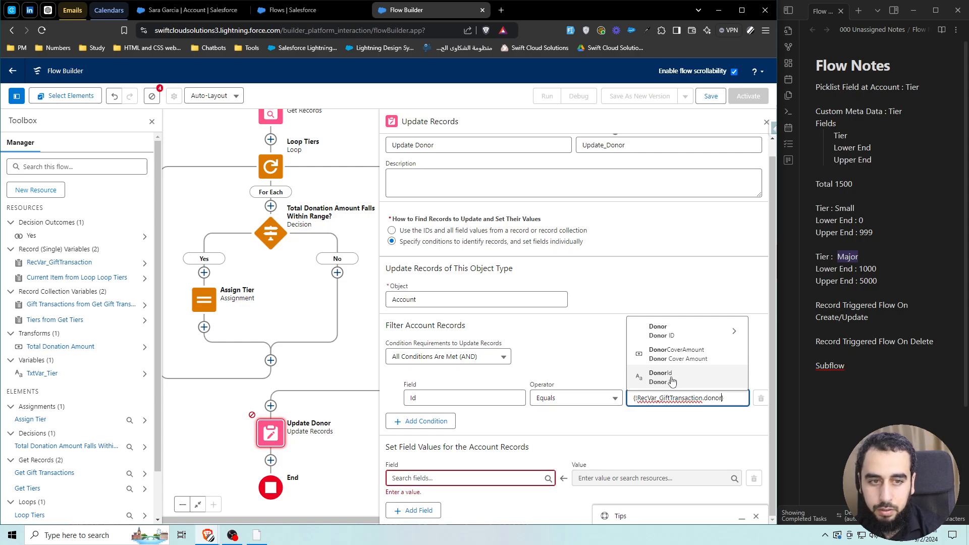
{"action": "left_click", "coordinate": [672, 378]}
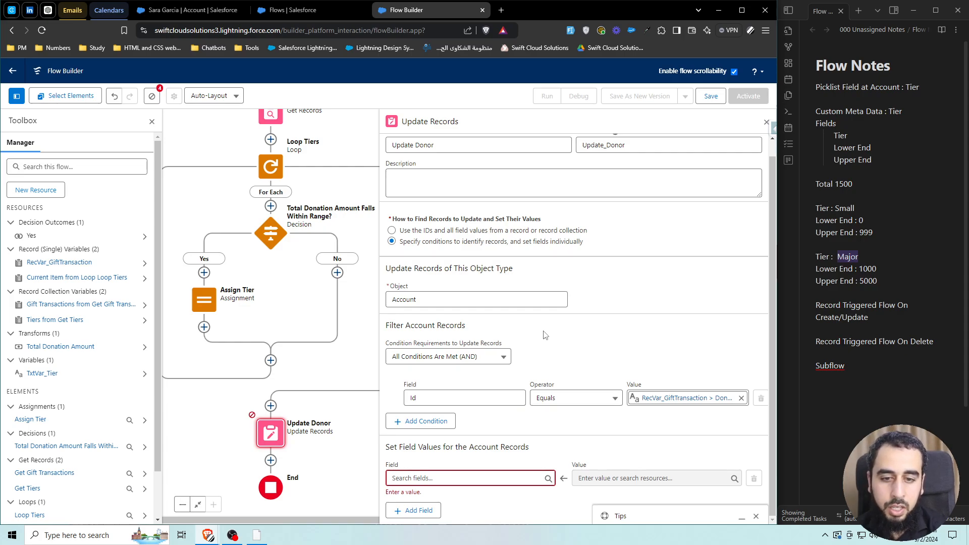
Step: In Update Donor, set the Tier__c field to the TxtVar_Tier variable and close the element's settings
{"action": "left_click", "coordinate": [425, 477]}
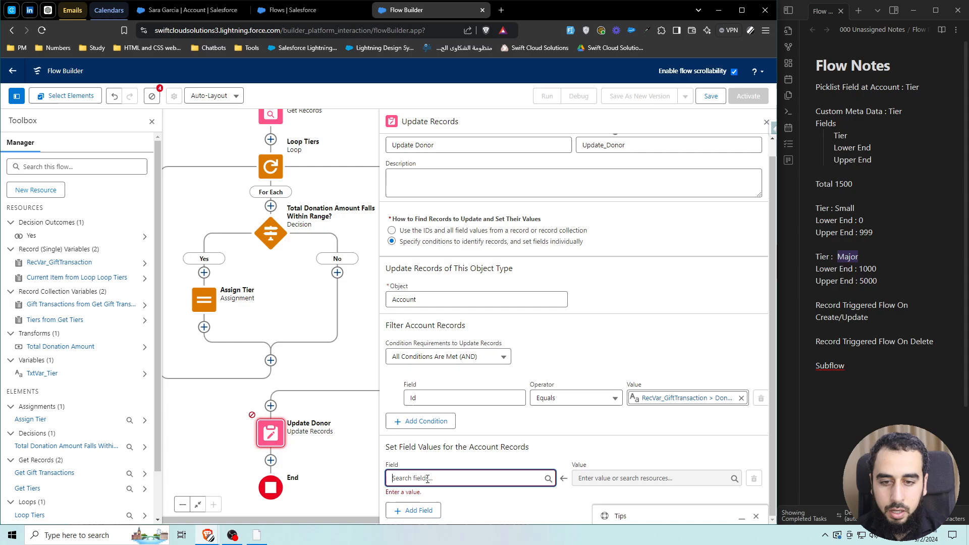
{"action": "type", "text": "Tier"}
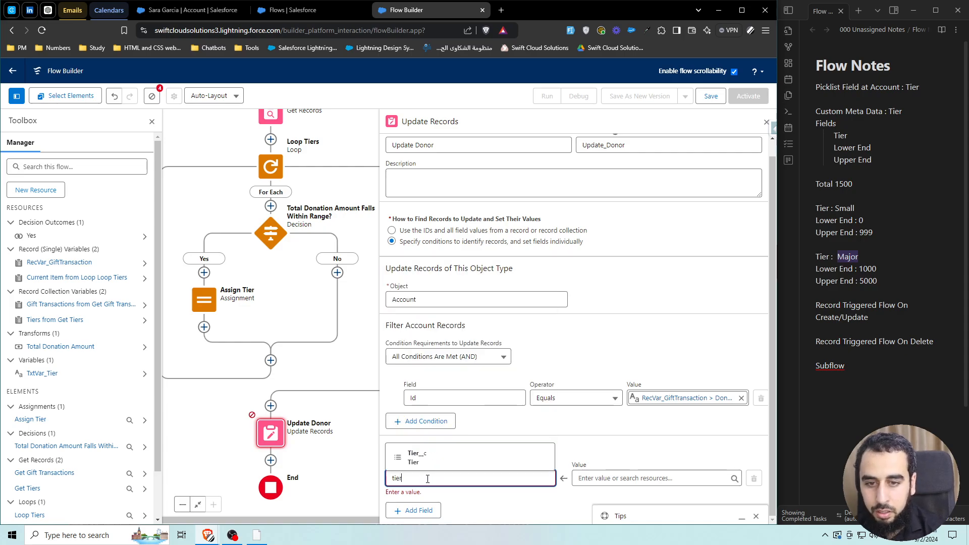
{"action": "left_click", "coordinate": [480, 461]}
{"action": "left_click", "coordinate": [624, 482]}
{"action": "type", "text": "txt"}
{"action": "left_click", "coordinate": [602, 464]}
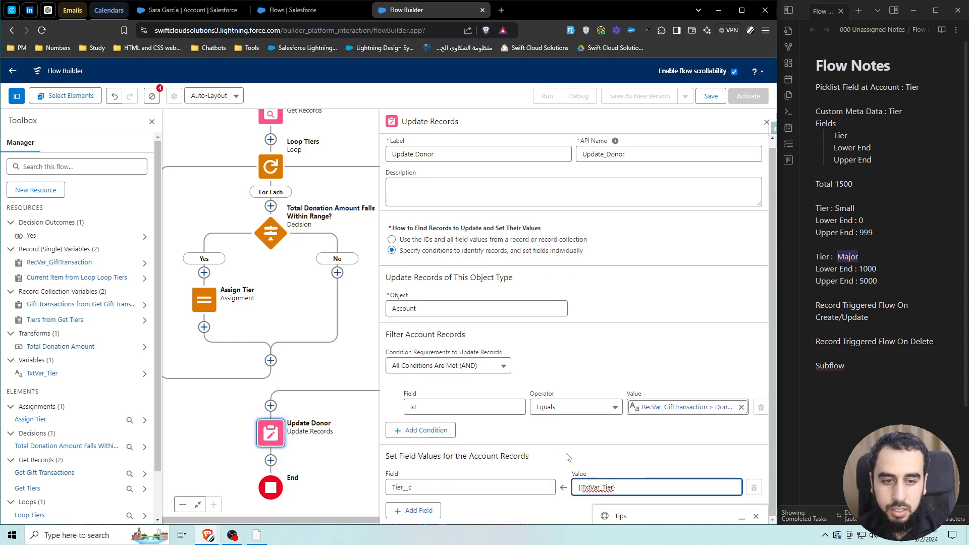
{"action": "left_click", "coordinate": [767, 122]}
Step: Save the flow as Subflow - Set Tier with the API name Subflow_Set_Tier and activate it
{"action": "left_click", "coordinate": [709, 97]}
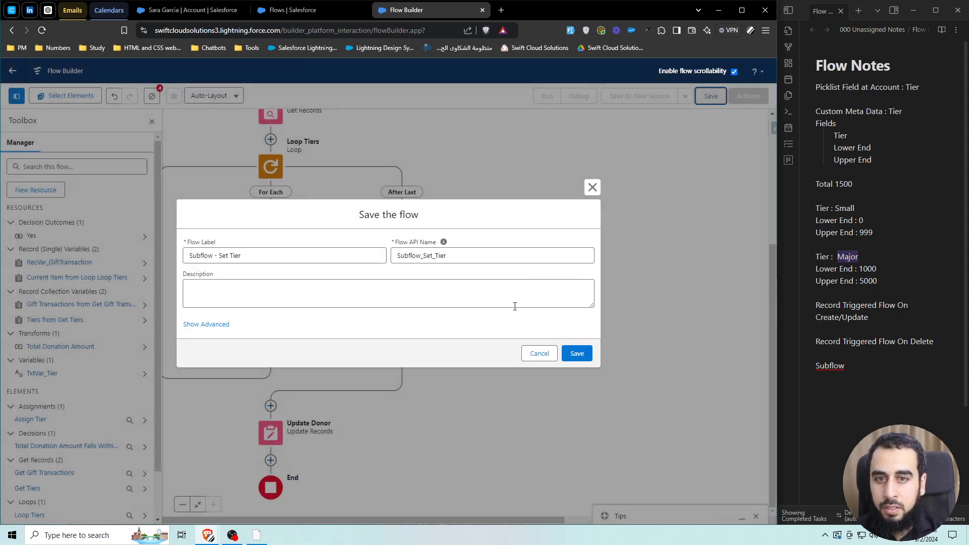
{"action": "left_click", "coordinate": [573, 352]}
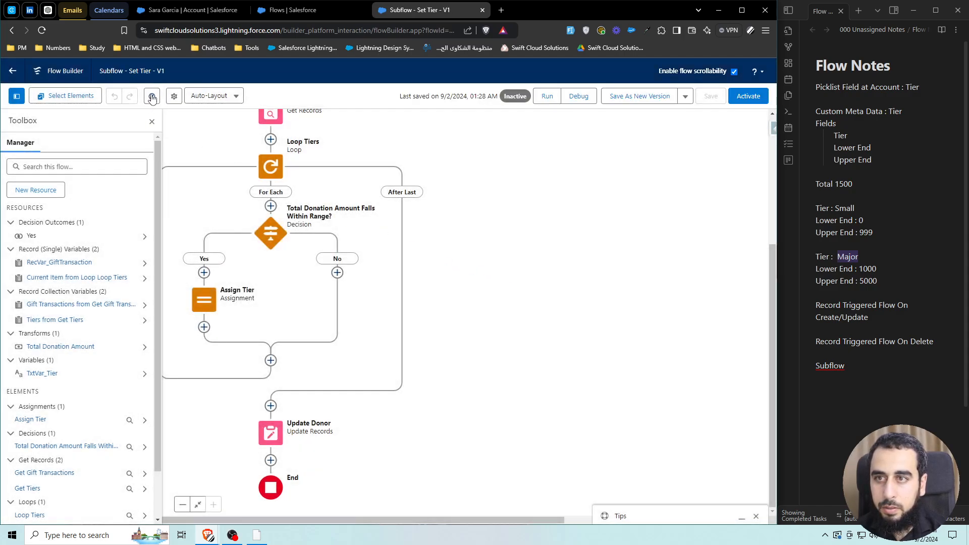
{"action": "left_click", "coordinate": [151, 123]}
{"action": "left_click", "coordinate": [747, 97]}
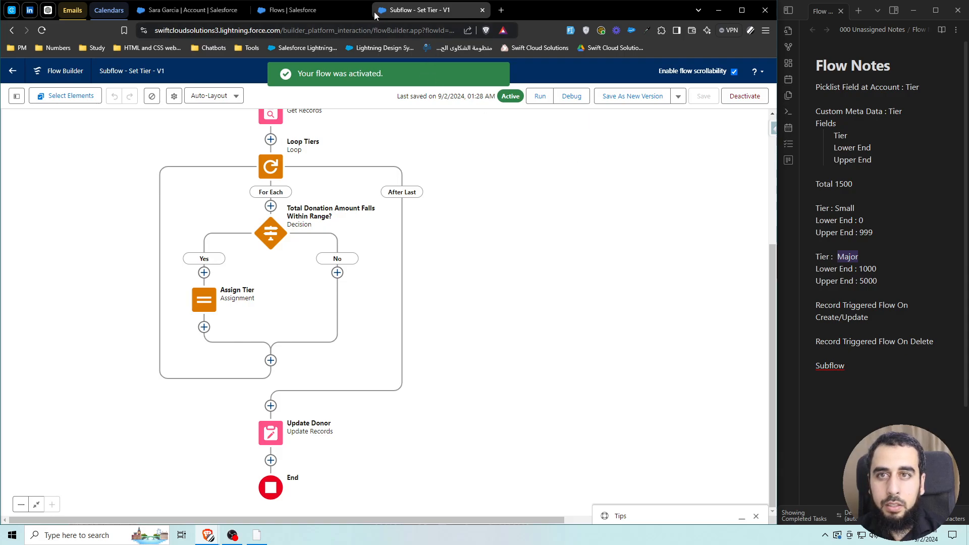
Step: Open the Set Tier - Create/Update flow from the list of flows in Setup
{"action": "left_click", "coordinate": [292, 10]}
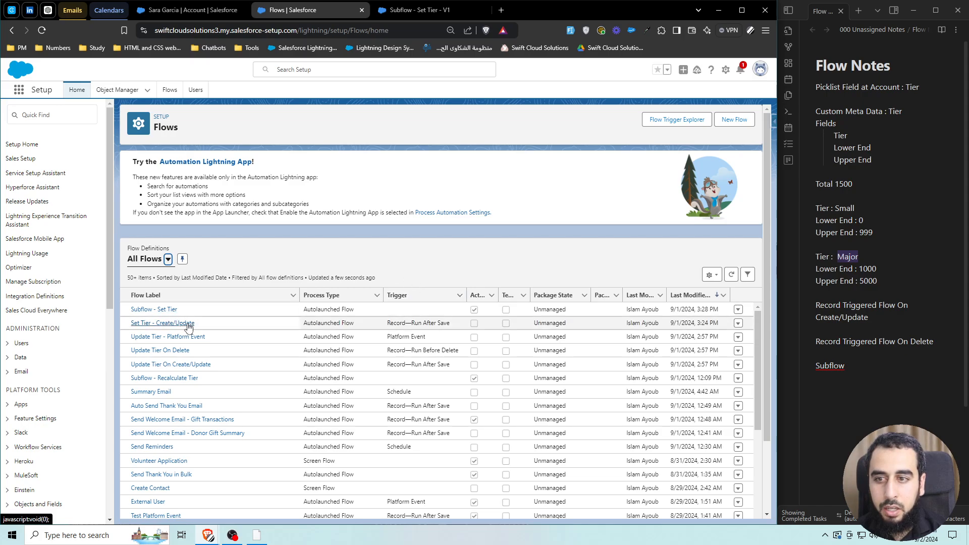
{"action": "left_click", "coordinate": [189, 327]}
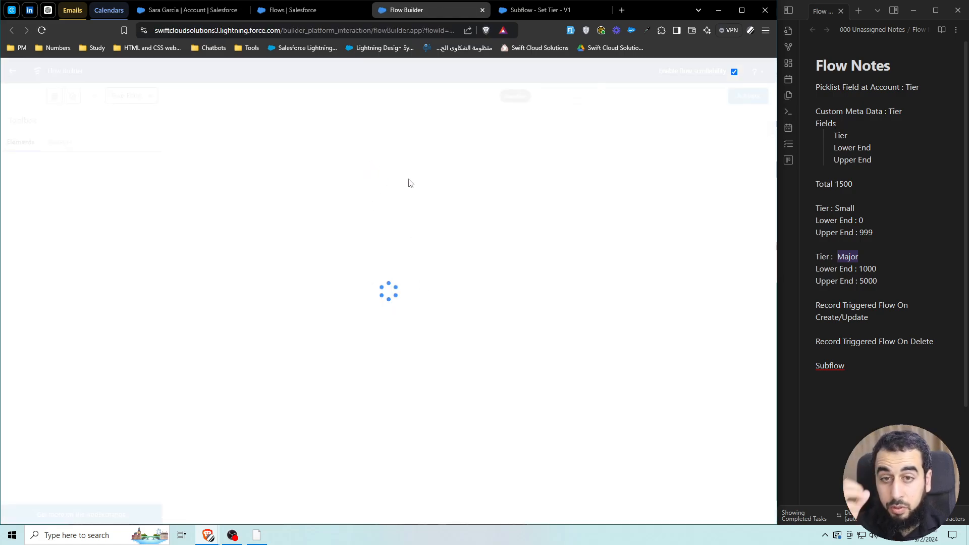
Step: Compare the elements of Subflow - Set Tier with those of the Set Tier - Create/Update flow
{"action": "left_click", "coordinate": [526, 12]}
{"action": "left_click_drag", "start_coordinate": [446, 168], "coordinate": [565, 279]}
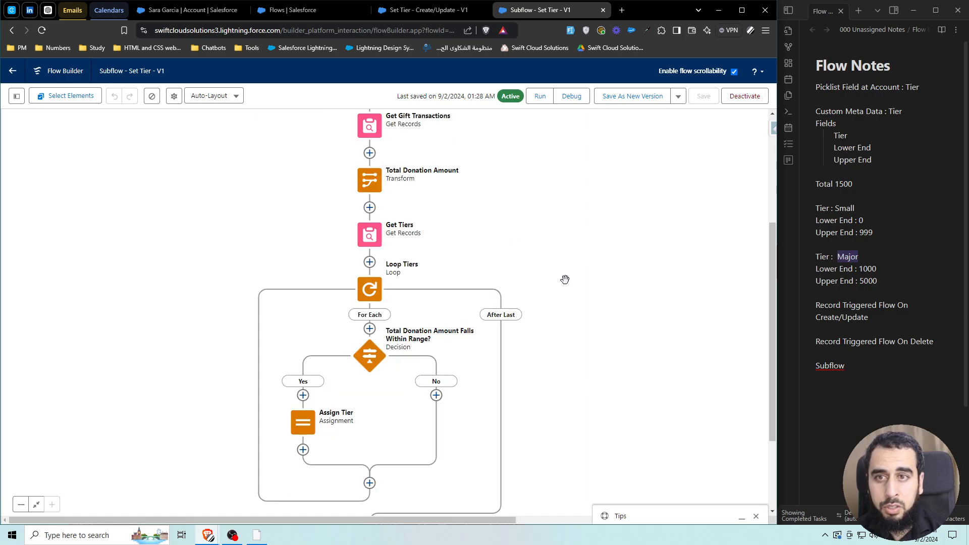
{"action": "left_click_drag", "start_coordinate": [463, 197], "coordinate": [529, 274]}
{"action": "key", "text": "ctrl+shift+Tab"}
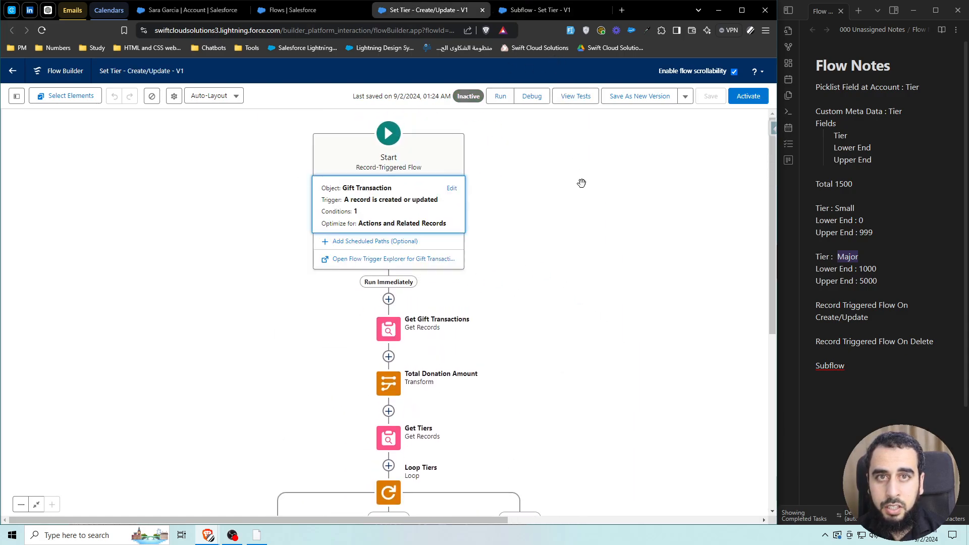
{"action": "left_click_drag", "start_coordinate": [134, 71], "coordinate": [165, 71]}
{"action": "scroll", "coordinate": [422, 299], "scroll_direction": "down", "scroll_amount": 5}
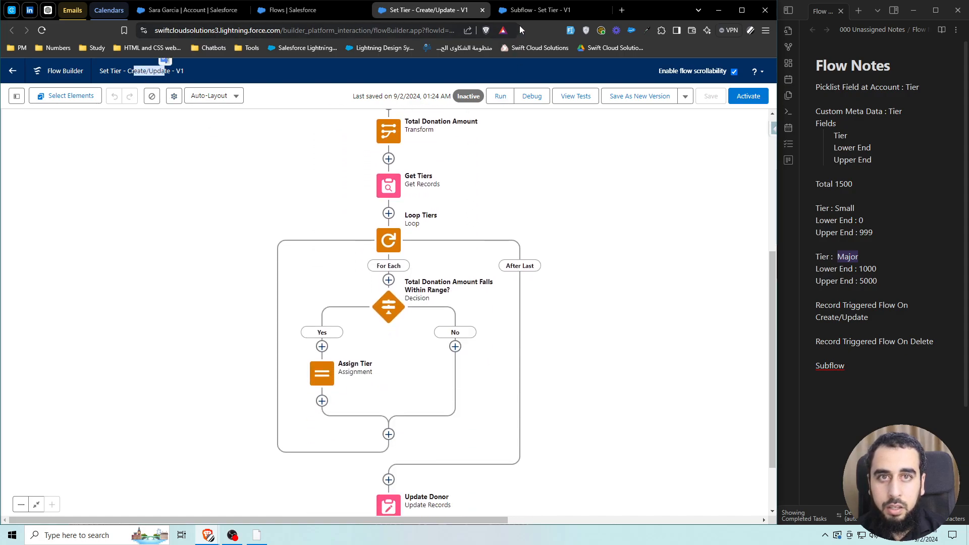
{"action": "left_click", "coordinate": [533, 10]}
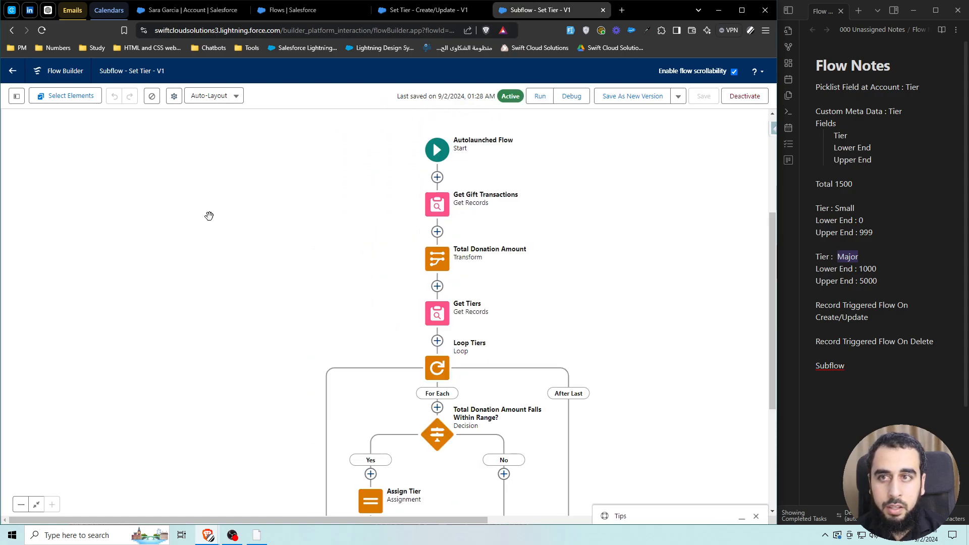
{"action": "left_click", "coordinate": [435, 11]}
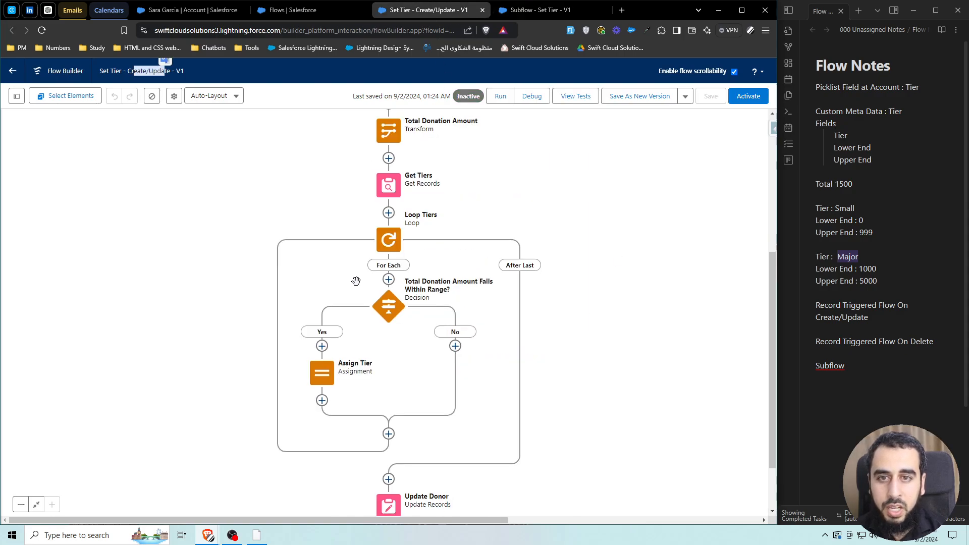
Step: Delete Update Donor and the Total Donation Amount Falls Within Range? decision with its Assign Tier assignment from the Create/Update flow
{"action": "scroll", "coordinate": [357, 276], "scroll_direction": "down", "scroll_amount": 2}
{"action": "left_click", "coordinate": [389, 433]}
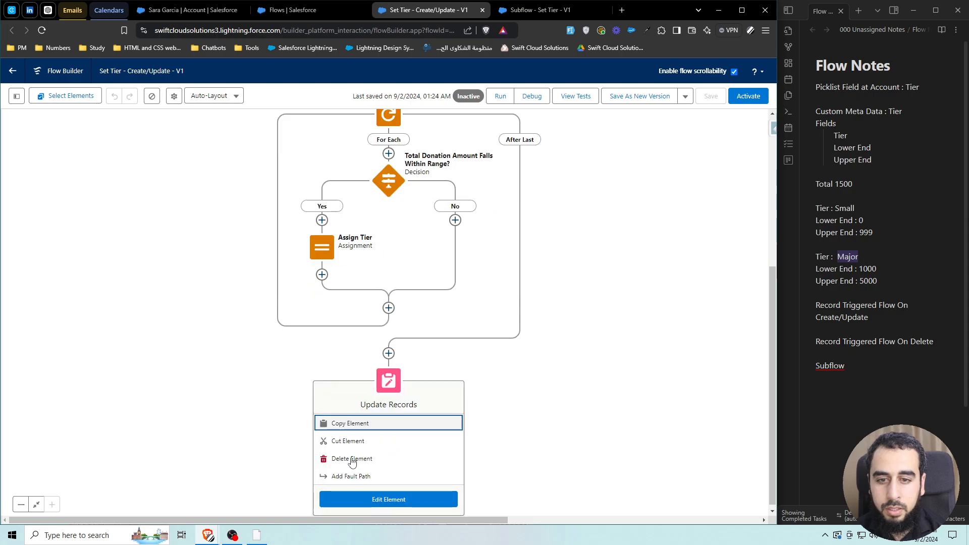
{"action": "left_click", "coordinate": [339, 458]}
{"action": "scroll", "coordinate": [371, 344], "scroll_direction": "up", "scroll_amount": 1}
{"action": "left_click", "coordinate": [388, 332]}
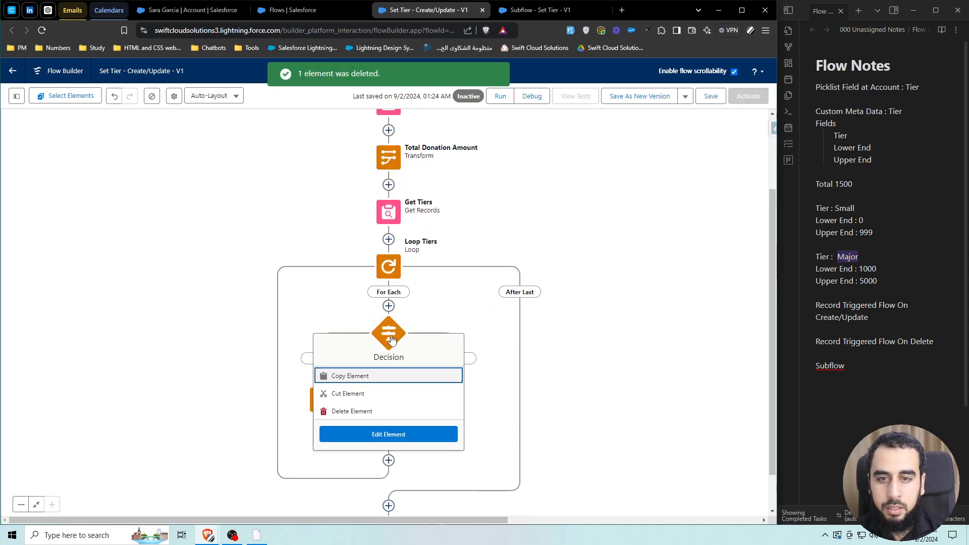
{"action": "left_click", "coordinate": [353, 409]}
{"action": "left_click", "coordinate": [393, 419]}
Step: Delete the Loop Tiers, Get Tiers, Total Donation Amount and Get Gift Transactions elements from the Create/Update flow
{"action": "scroll", "coordinate": [394, 293], "scroll_direction": "up", "scroll_amount": 2}
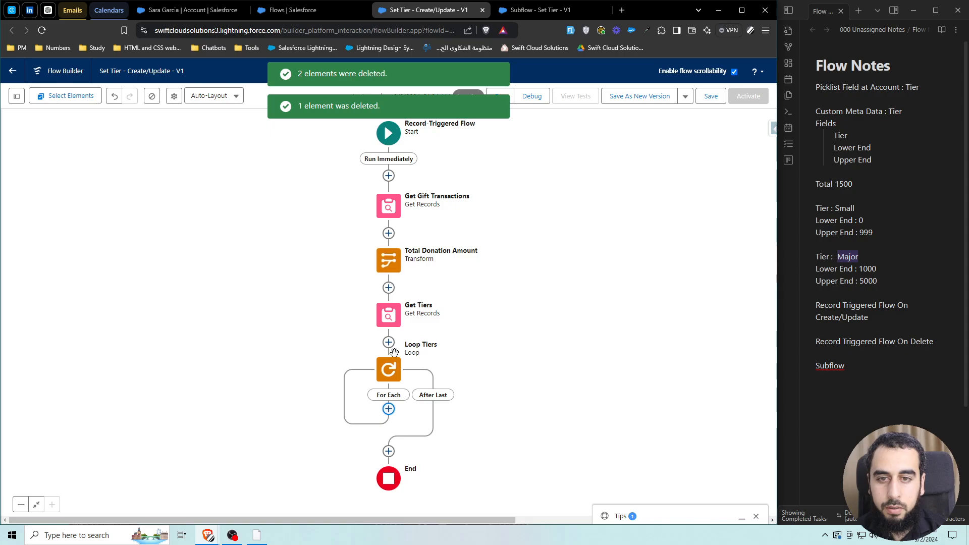
{"action": "left_click", "coordinate": [389, 370]}
{"action": "left_click", "coordinate": [374, 447]}
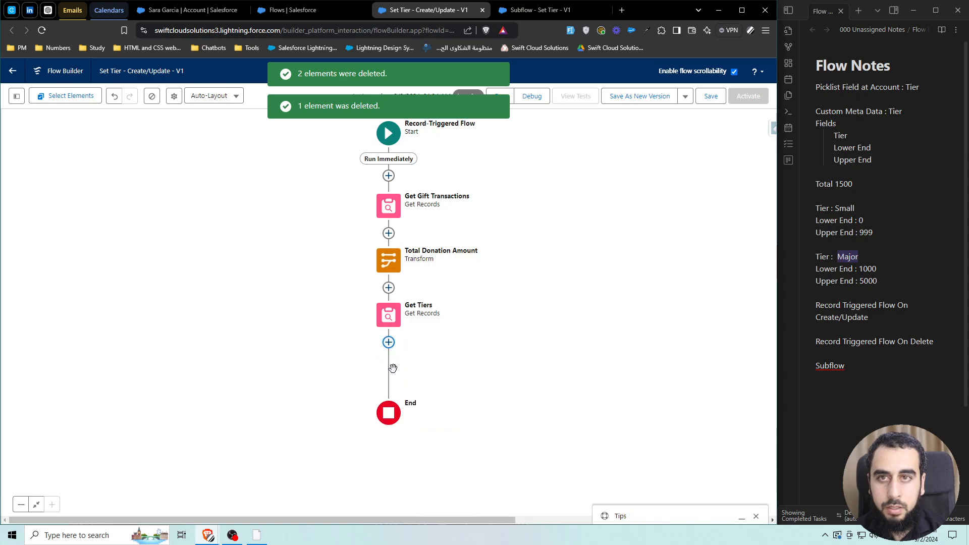
{"action": "left_click", "coordinate": [388, 314]}
{"action": "left_click", "coordinate": [369, 395]}
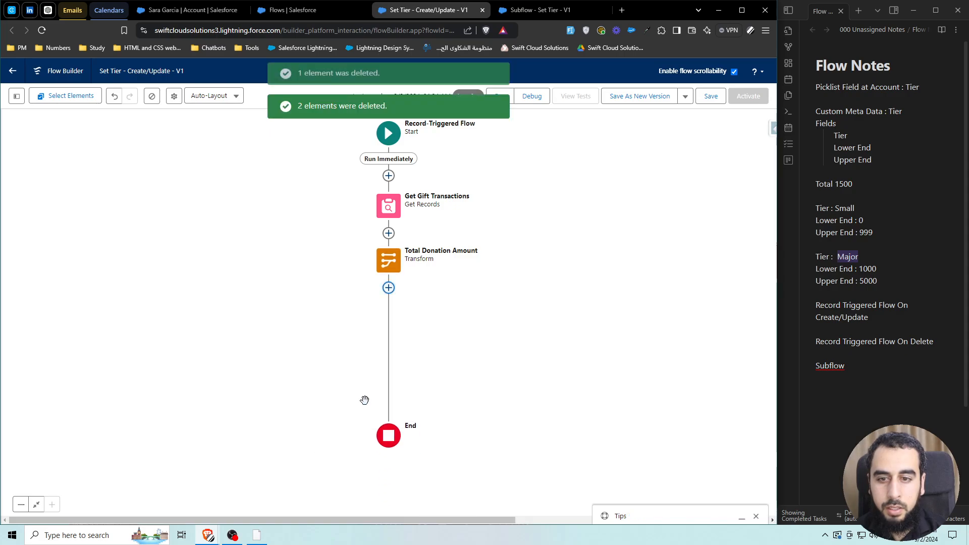
{"action": "left_click", "coordinate": [389, 260]}
{"action": "left_click", "coordinate": [354, 339]}
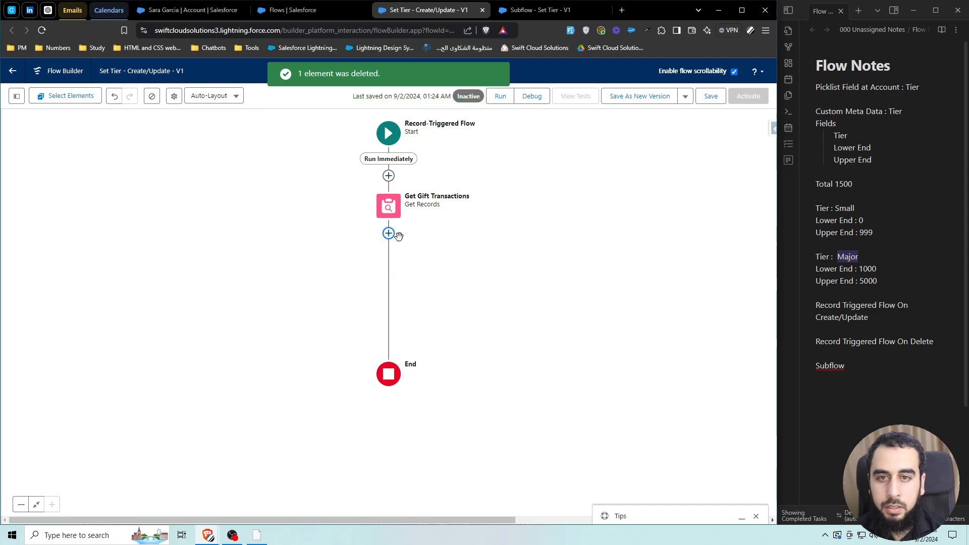
{"action": "left_click", "coordinate": [389, 203]}
{"action": "left_click", "coordinate": [354, 283]}
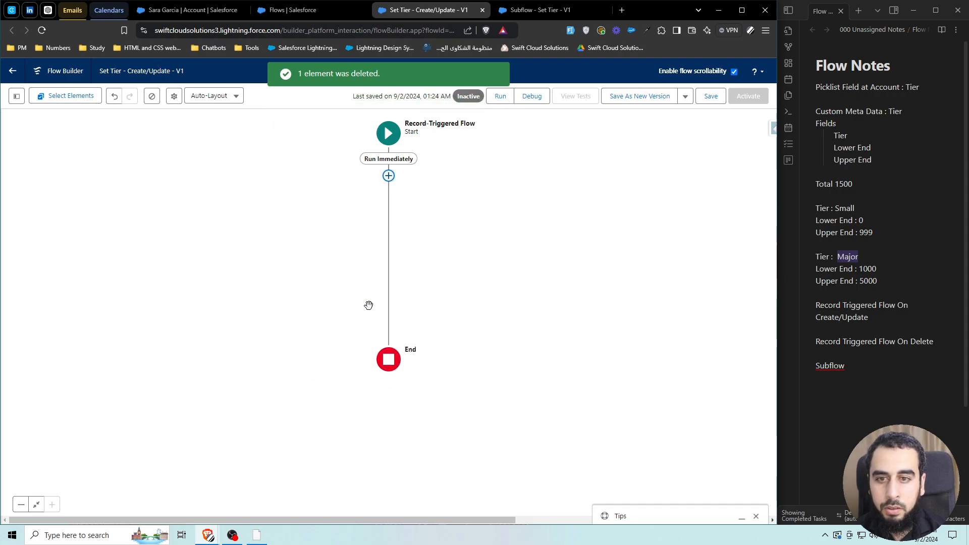
Step: Add a subflow element after Start that references Subflow - Set Tier, and label it Subflow - Set Tier
{"action": "left_click", "coordinate": [388, 176]}
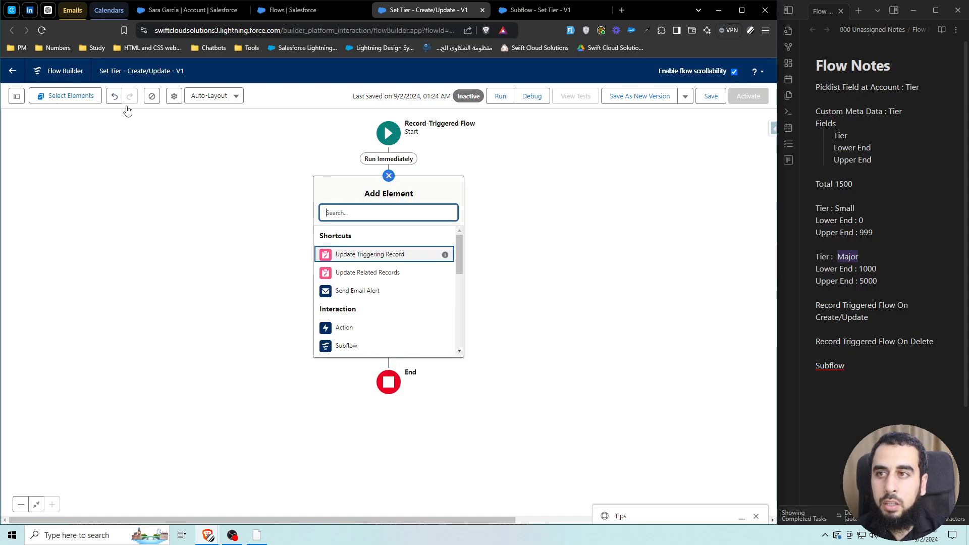
{"action": "key", "text": "ctrl+Tab"}
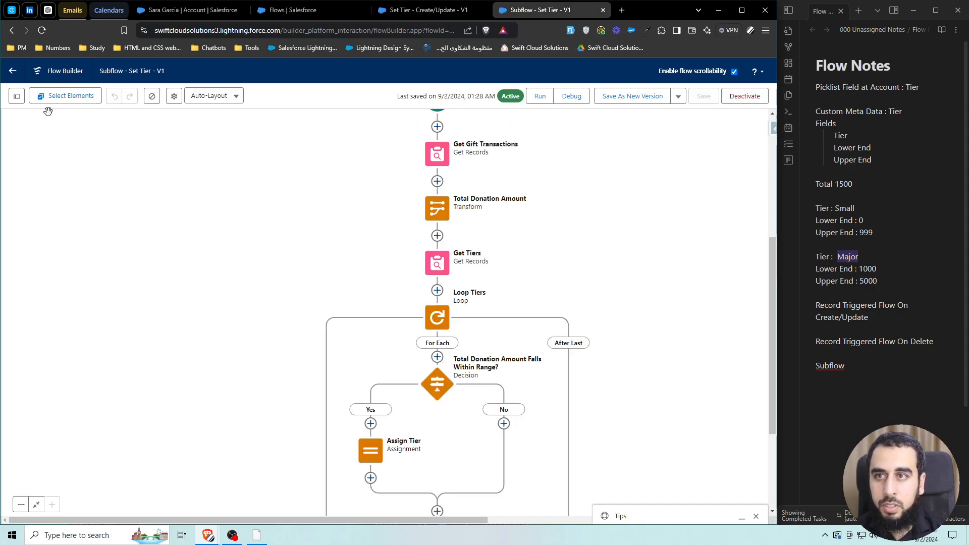
{"action": "left_click_drag", "start_coordinate": [151, 74], "coordinate": [100, 71]}
{"action": "key", "text": "ctrl+c"}
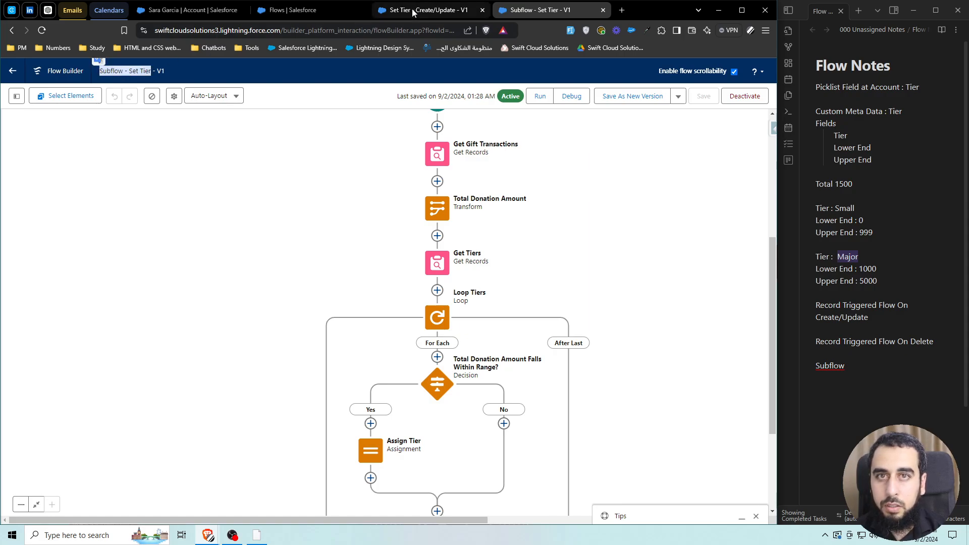
{"action": "left_click", "coordinate": [403, 10]}
{"action": "key", "text": "ctrl+v"}
{"action": "left_click", "coordinate": [383, 234]}
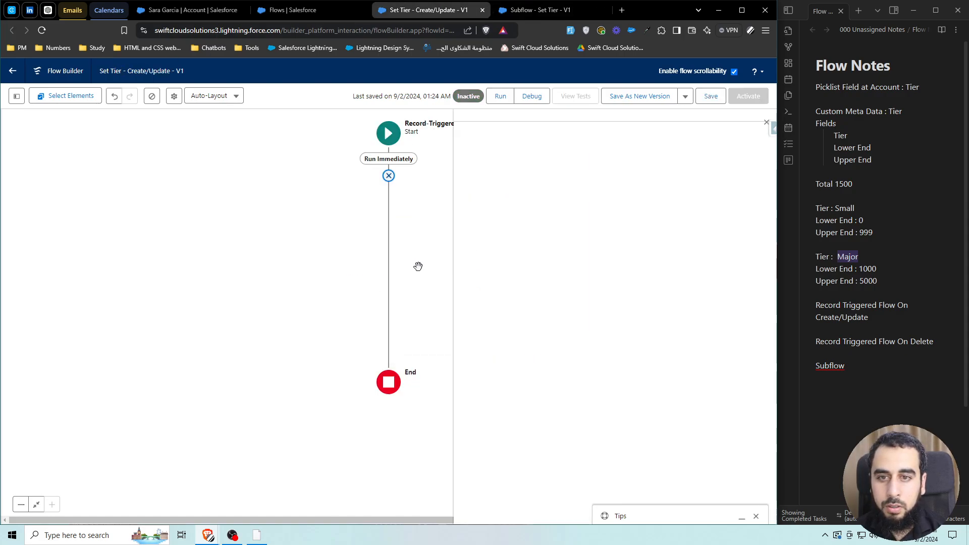
{"action": "key", "text": "ctrl+v"}
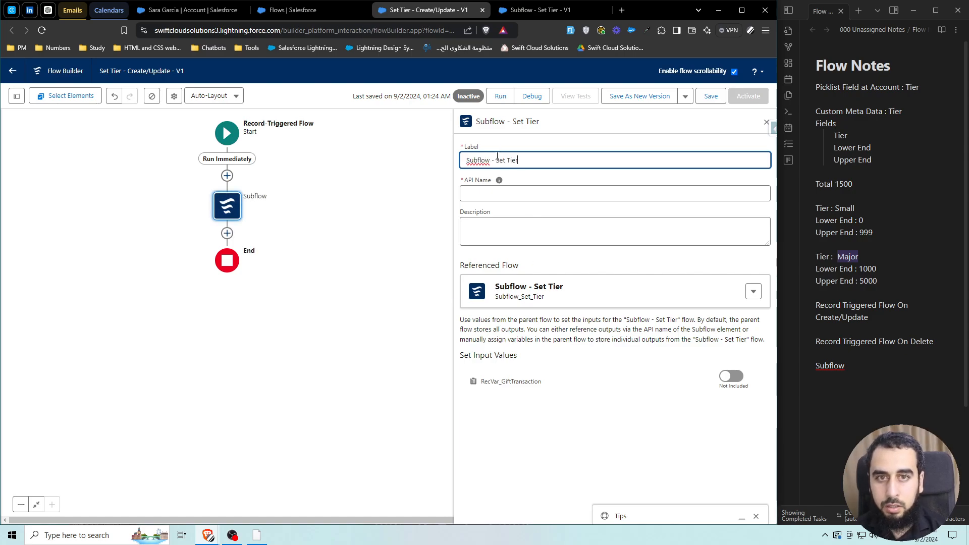
Step: Shorten the subflow element's label to Set Tier and pass Triggering GiftTransaction into its RecVar_GiftTransaction input
{"action": "left_click_drag", "start_coordinate": [497, 157], "coordinate": [449, 156]}
{"action": "key", "text": "BackSpace"}
{"action": "left_click", "coordinate": [565, 315]}
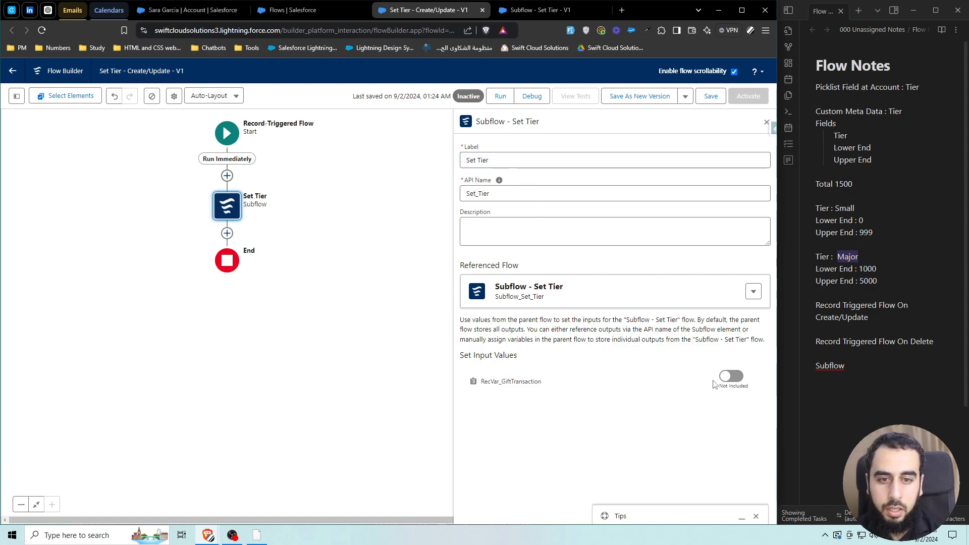
{"action": "left_click", "coordinate": [726, 376]}
{"action": "left_click", "coordinate": [568, 392]}
{"action": "type", "text": "recor"}
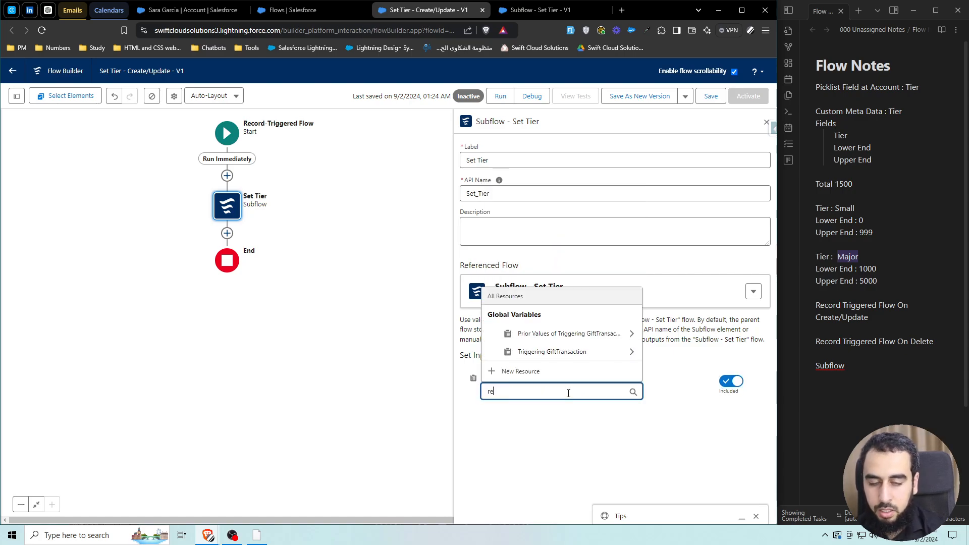
{"action": "left_click", "coordinate": [536, 352]}
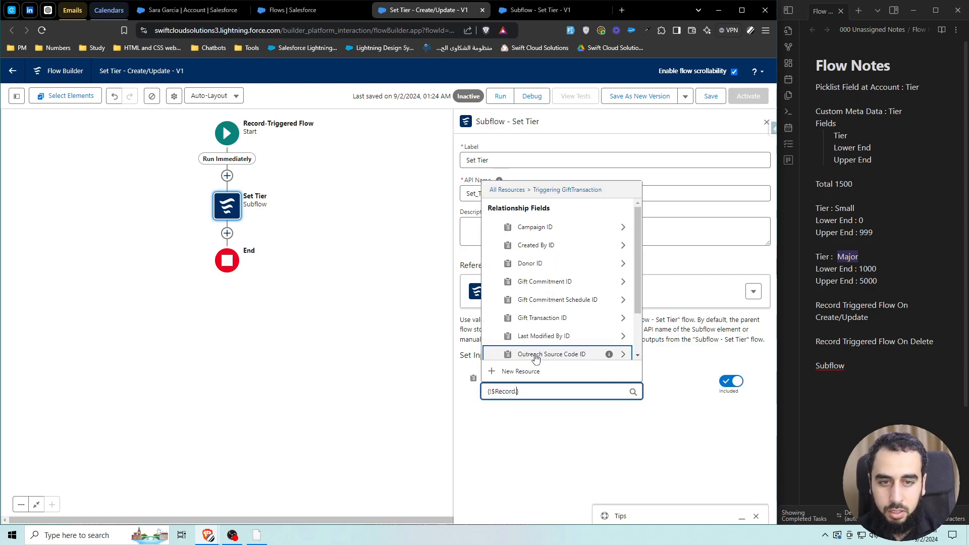
{"action": "left_click", "coordinate": [470, 326]}
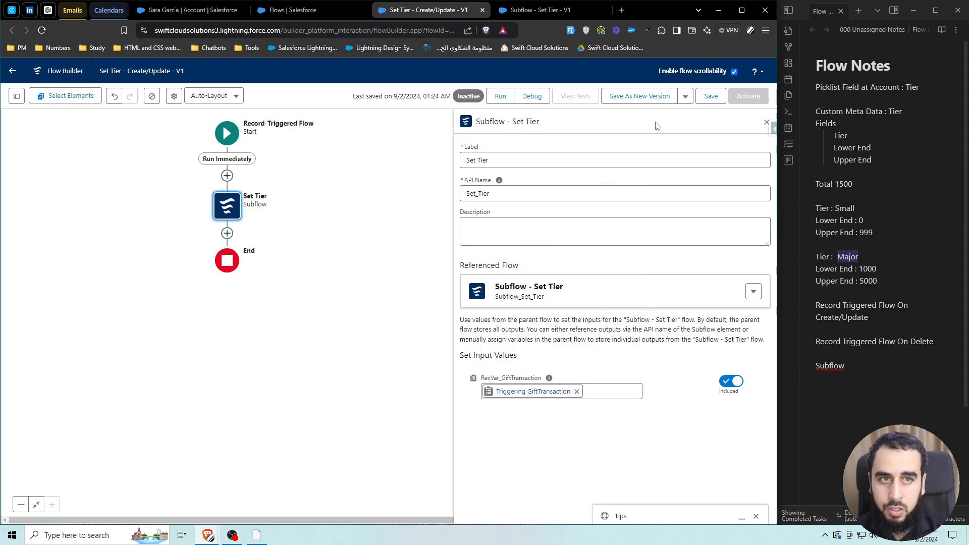
Step: Save and activate the Set Tier - Create/Update flow, and highlight the Record Triggered Flow On Delete line in the notes
{"action": "left_click", "coordinate": [708, 98]}
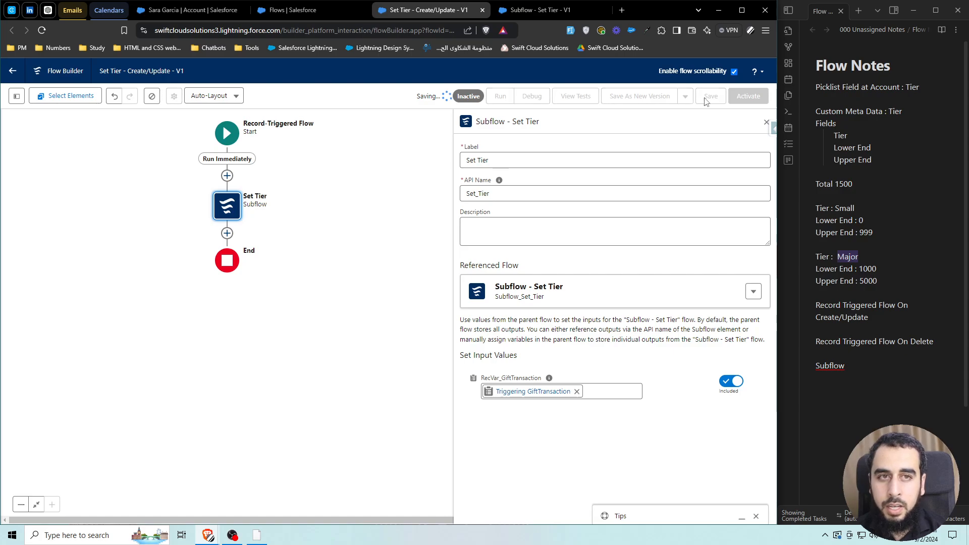
{"action": "left_click", "coordinate": [740, 98]}
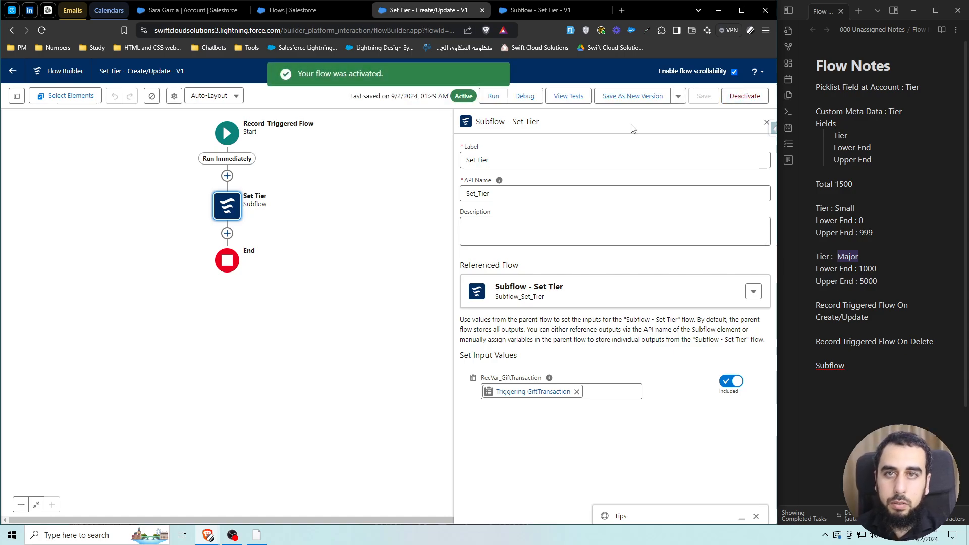
{"action": "left_click_drag", "start_coordinate": [870, 319], "coordinate": [816, 310]}
{"action": "left_click", "coordinate": [876, 342]}
{"action": "triple_click", "coordinate": [875, 341]}
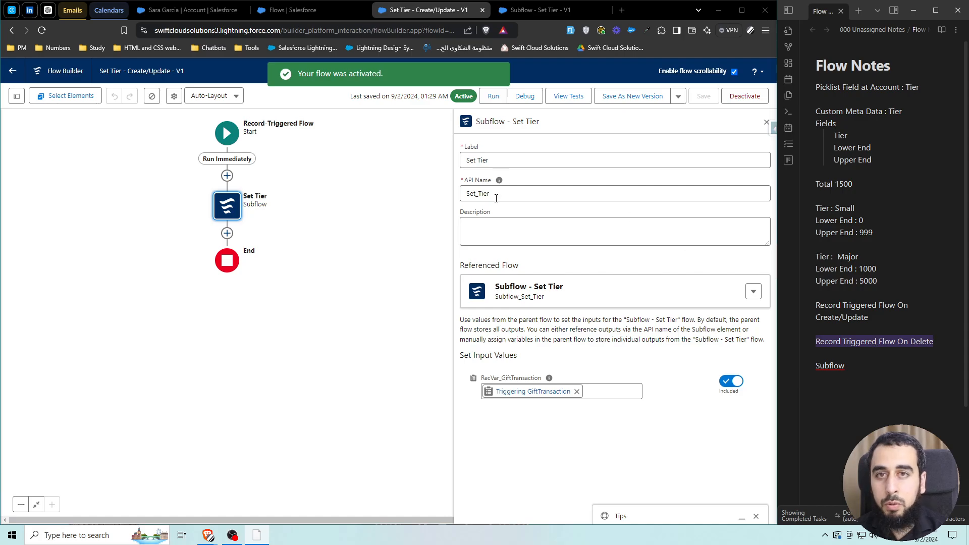
Step: Create a new record-triggered flow from scratch, starting from the Flows setup page
{"action": "left_click", "coordinate": [322, 15]}
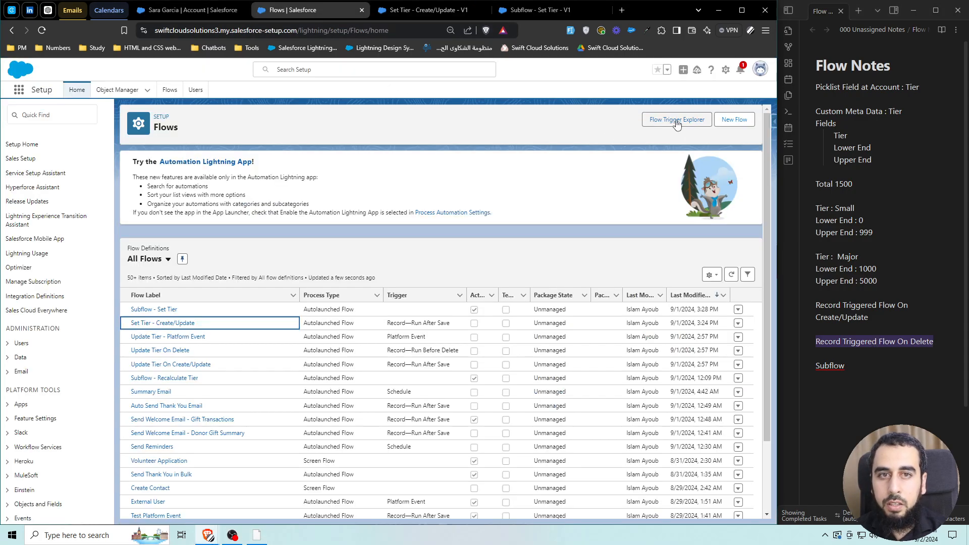
{"action": "left_click", "coordinate": [728, 121]}
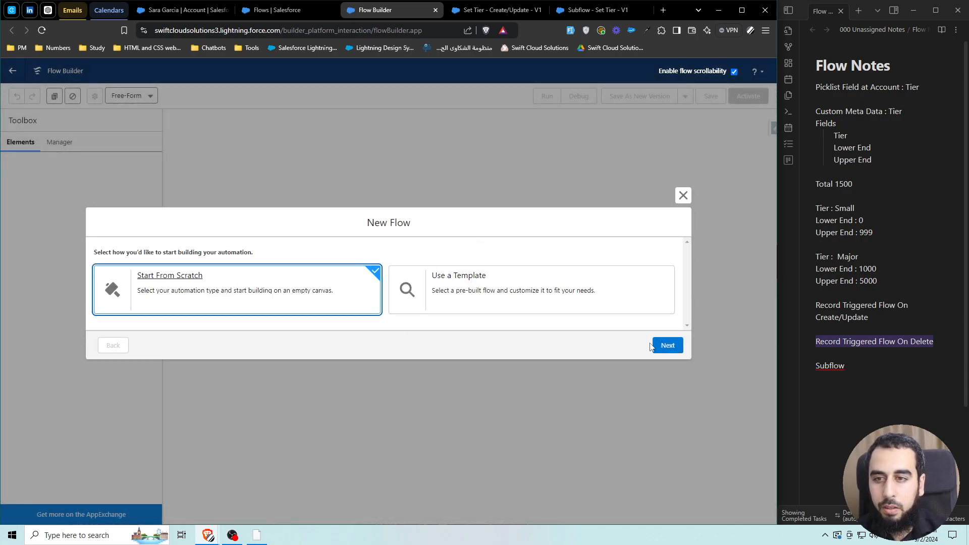
{"action": "left_click", "coordinate": [656, 345]}
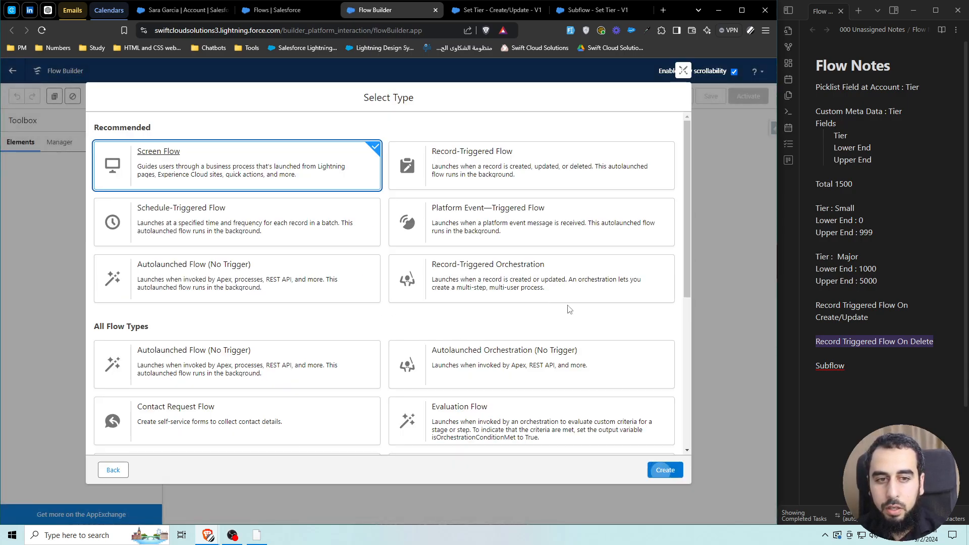
{"action": "left_click", "coordinate": [458, 187]}
{"action": "left_click", "coordinate": [666, 470]}
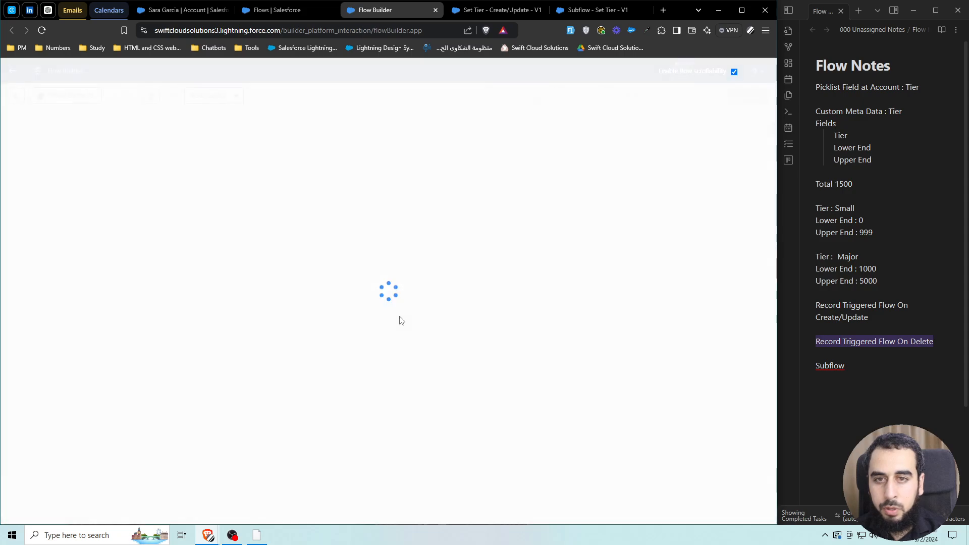
Step: Configure the flow's start to trigger when a Gift Transaction record is deleted, without entry conditions
{"action": "left_click", "coordinate": [368, 207]}
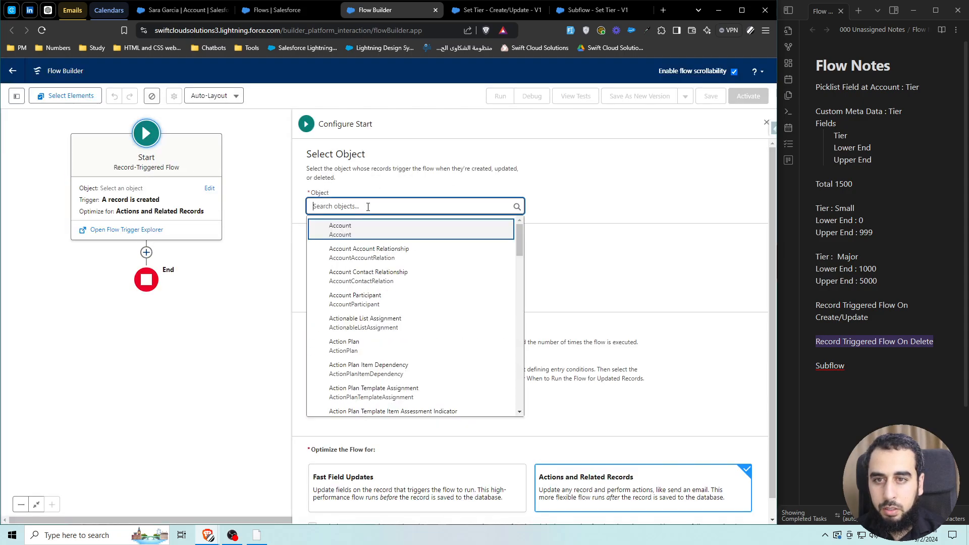
{"action": "type", "text": "gift tran"}
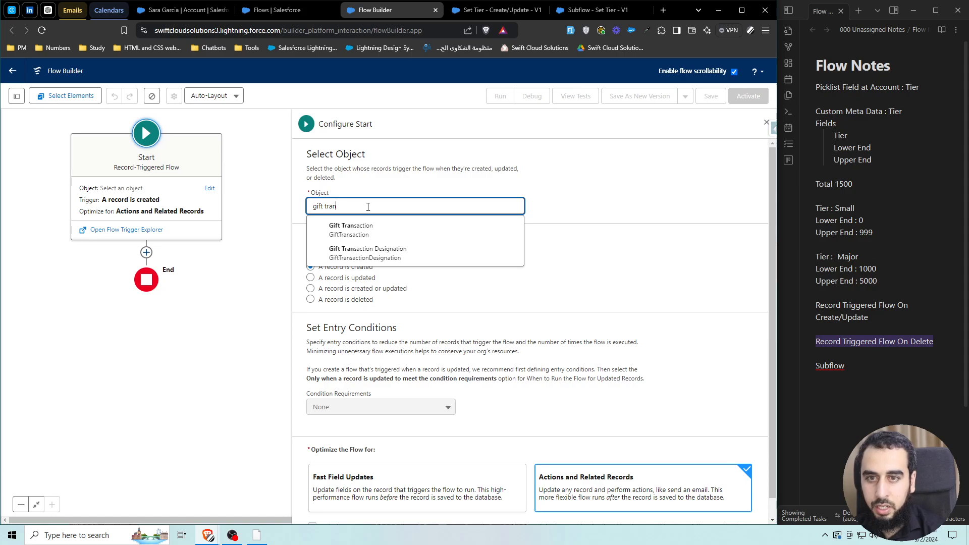
{"action": "left_click", "coordinate": [374, 225]}
{"action": "left_click", "coordinate": [364, 301]}
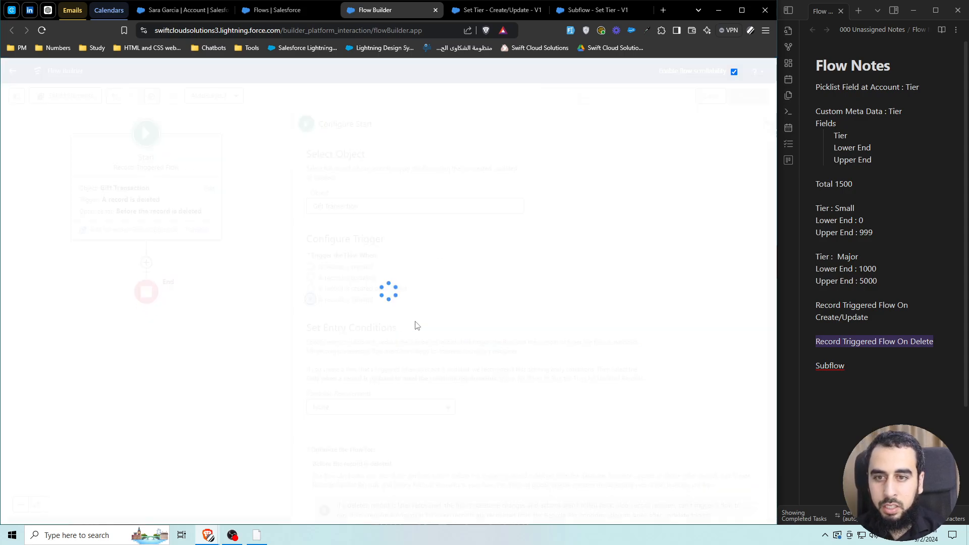
{"action": "scroll", "coordinate": [413, 323], "scroll_direction": "down", "scroll_amount": 1}
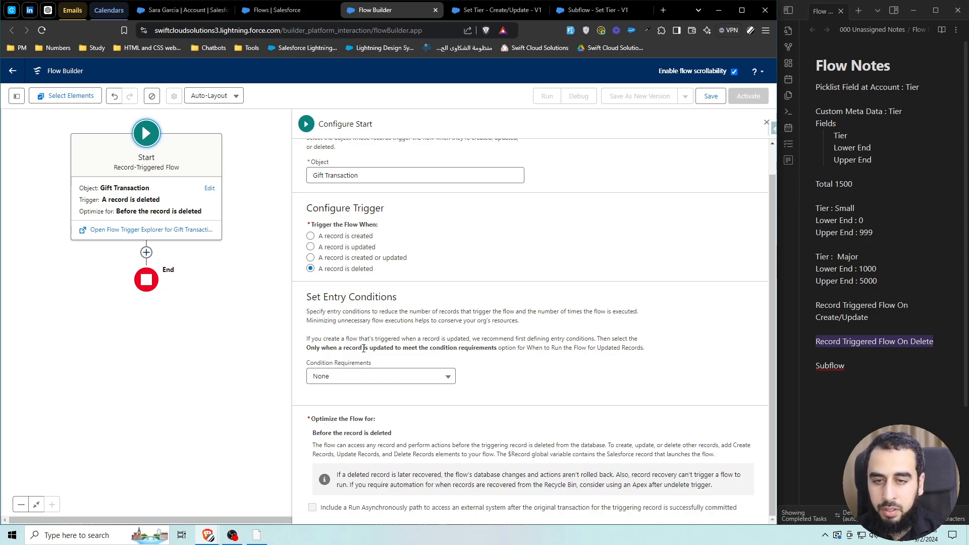
Step: Add a subflow element after Start that references Subflow - Set Tier, and label it Set Tier
{"action": "left_click", "coordinate": [146, 252]}
{"action": "type", "text": "Subflow - Set Tier"}
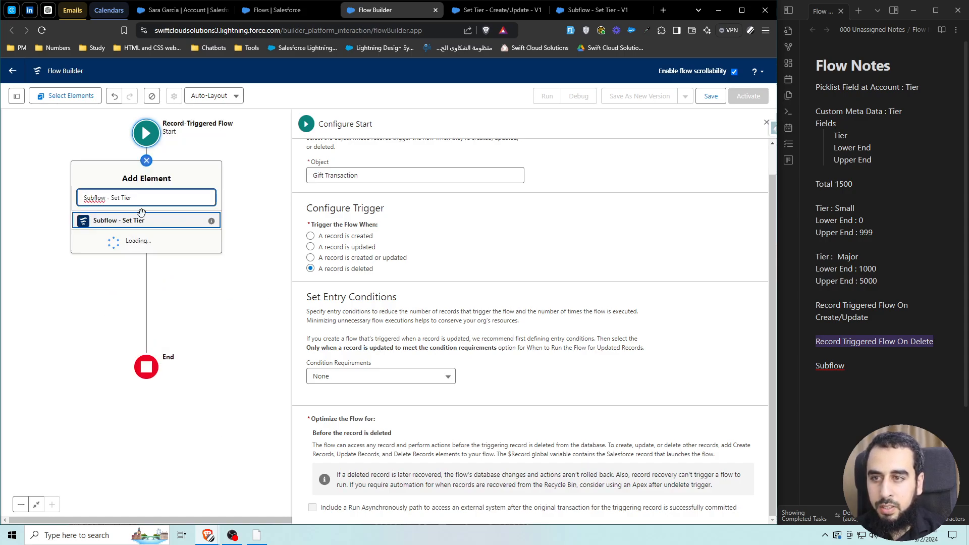
{"action": "left_click", "coordinate": [141, 222]}
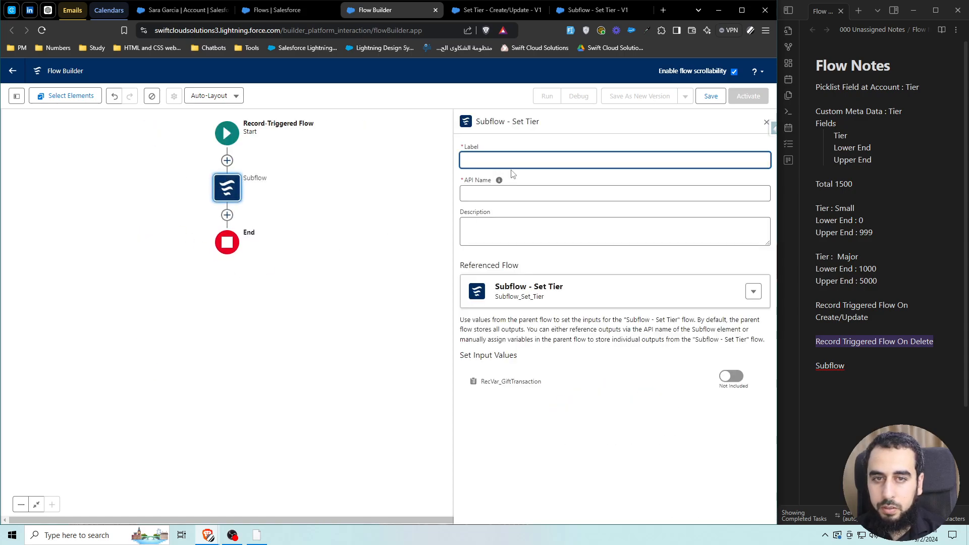
{"action": "type", "text": "Subflow - Set Tier"}
{"action": "left_click_drag", "start_coordinate": [496, 160], "coordinate": [410, 164]}
{"action": "key", "text": "BackSpace"}
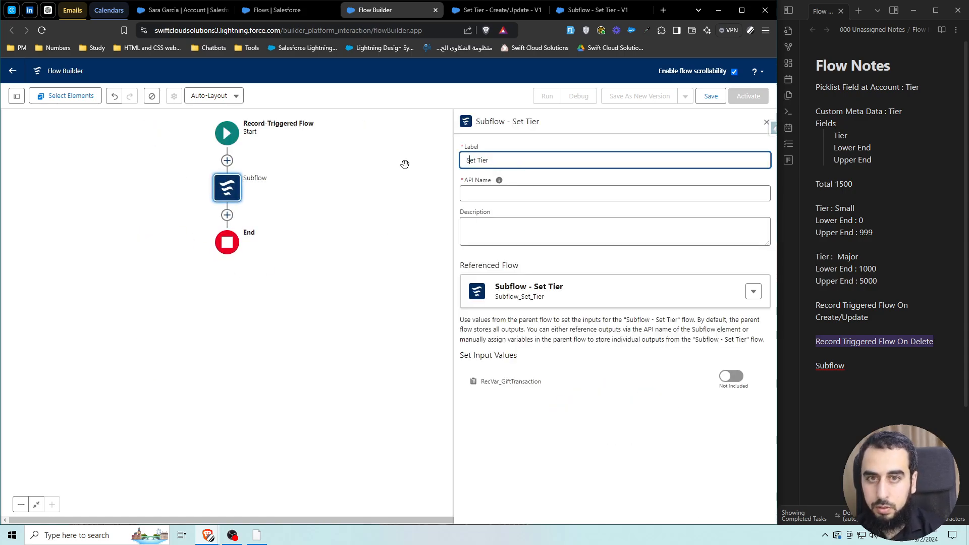
{"action": "left_click", "coordinate": [560, 178]}
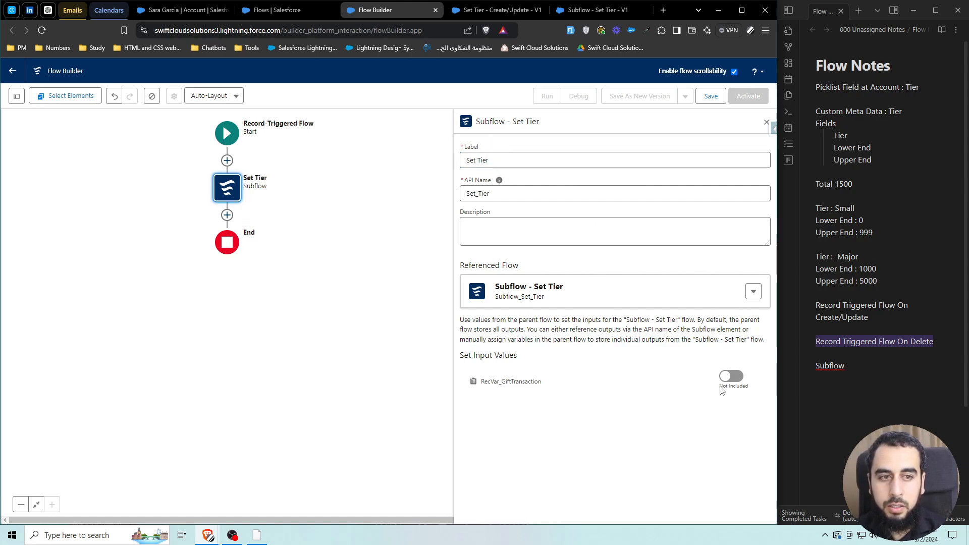
Step: Include the RecVar_GiftTransaction input in the delete flow's subflow element and set it to Triggering GiftTransaction
{"action": "left_click", "coordinate": [723, 386]}
{"action": "left_click", "coordinate": [560, 391]}
{"action": "type", "text": "rec"}
{"action": "left_click", "coordinate": [563, 351]}
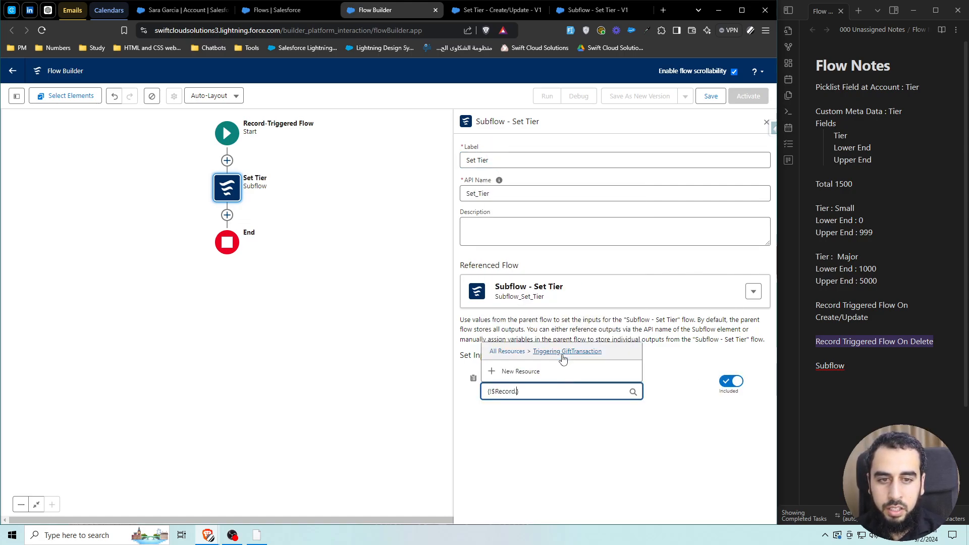
{"action": "type", "text": "gift"}
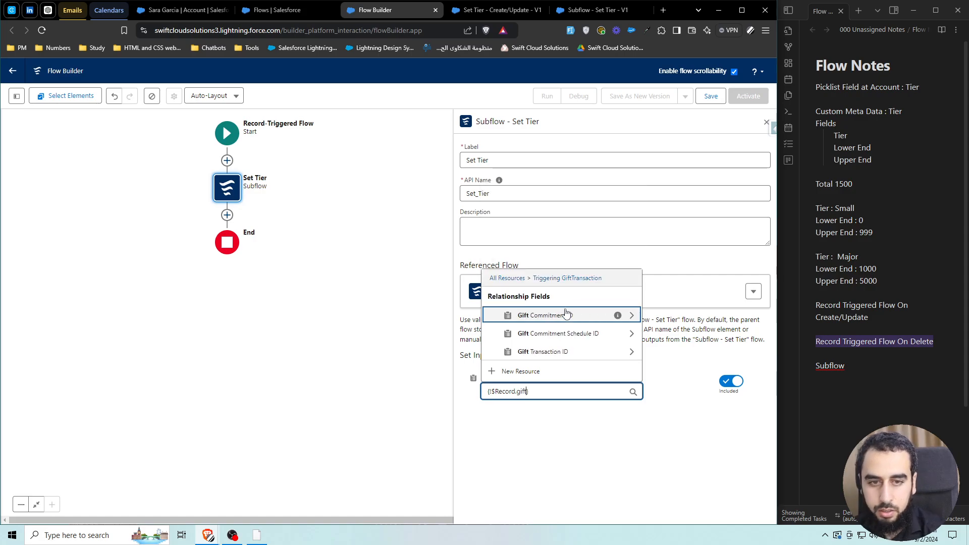
{"action": "key", "text": "BackSpace"}
{"action": "key", "text": "BackSpace"}
{"action": "key", "text": "BackSpace"}
{"action": "key", "text": "BackSpace"}
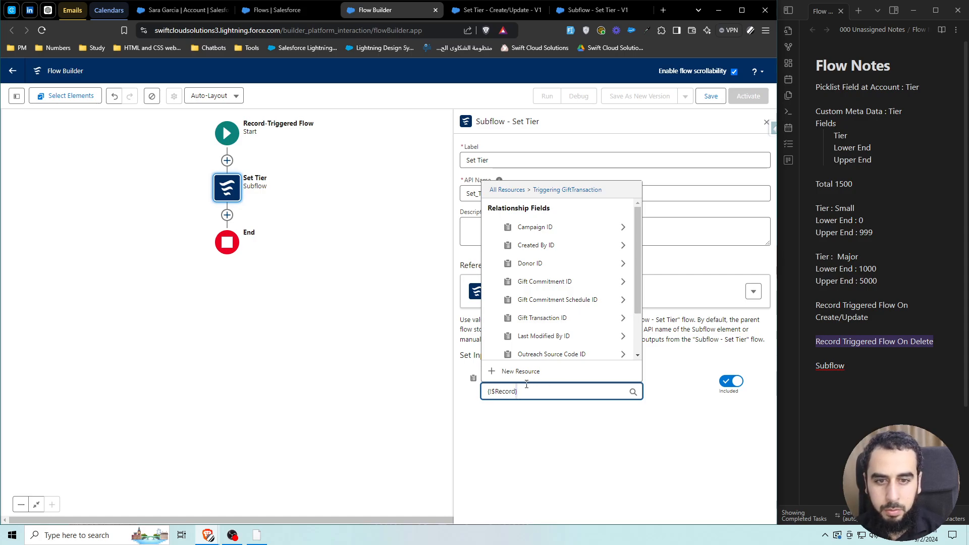
{"action": "key", "text": "ctrl+a"}
{"action": "type", "text": "rec"}
{"action": "left_click", "coordinate": [530, 352]}
{"action": "left_click", "coordinate": [503, 449]}
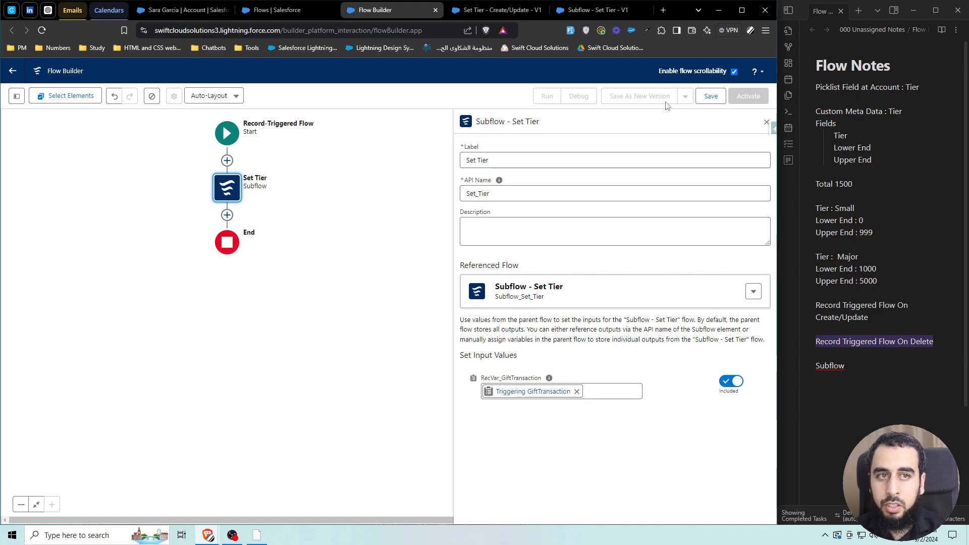
Step: Save the new flow with the label Set Tier - Delete, based on the Create/Update flow's name, and activate it
{"action": "left_click", "coordinate": [710, 96]}
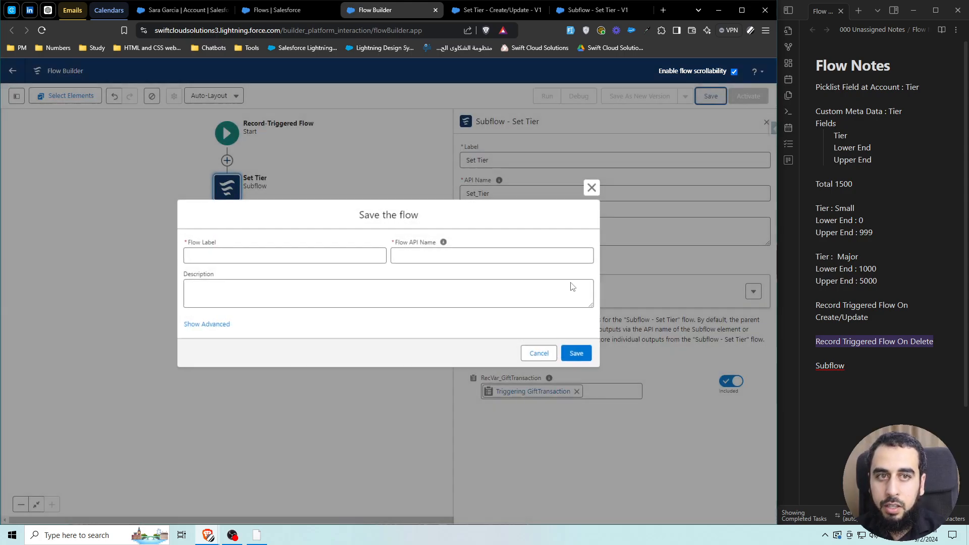
{"action": "left_click", "coordinate": [309, 257]}
{"action": "key", "text": "ctrl+Tab"}
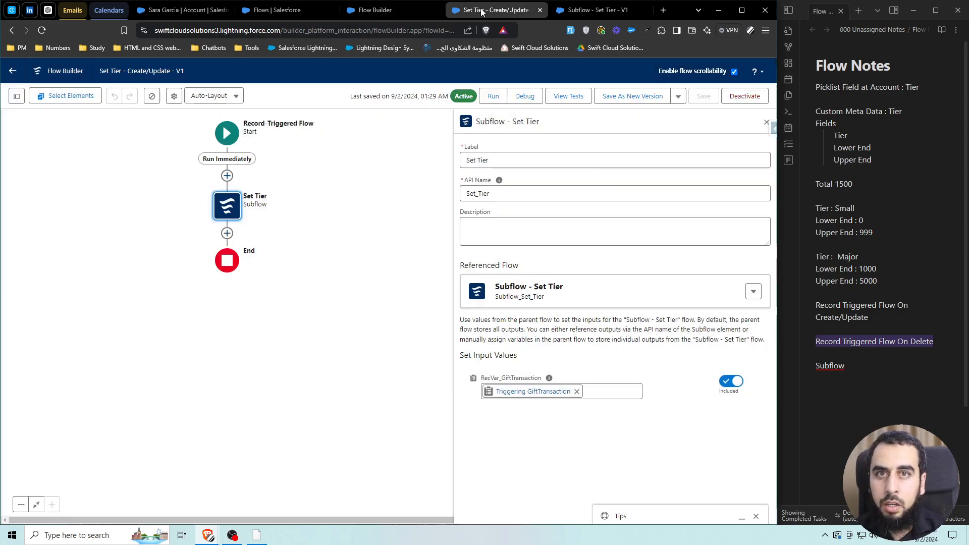
{"action": "left_click_drag", "start_coordinate": [170, 70], "coordinate": [99, 71]}
{"action": "key", "text": "ctrl+c"}
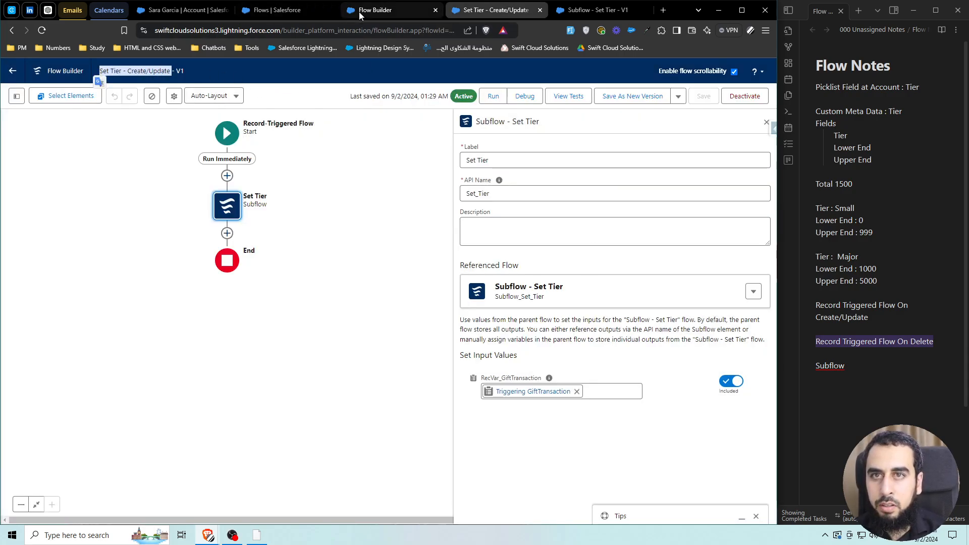
{"action": "left_click", "coordinate": [375, 10]}
{"action": "key", "text": "ctrl+v"}
{"action": "left_click_drag", "start_coordinate": [219, 250], "coordinate": [320, 247]}
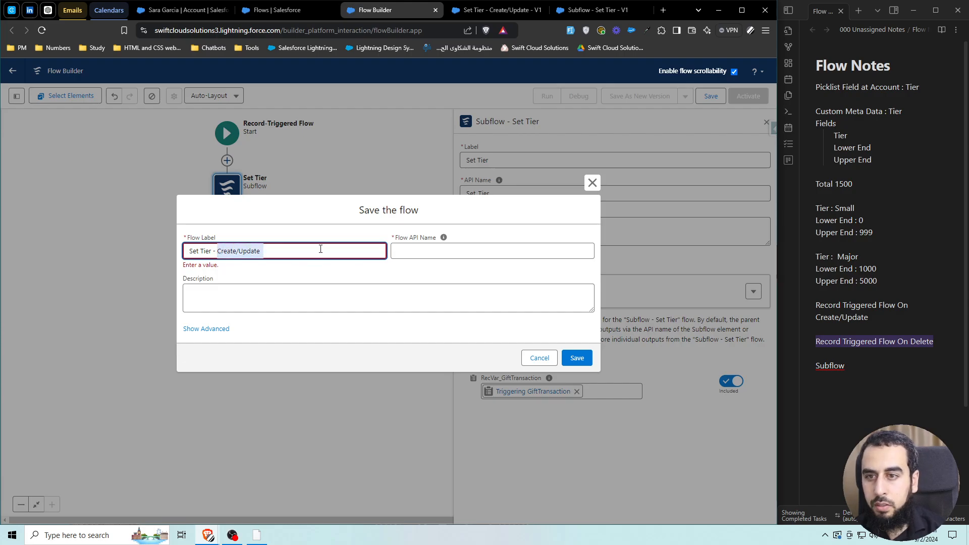
{"action": "type", "text": "Delete"}
{"action": "left_click", "coordinate": [576, 358]}
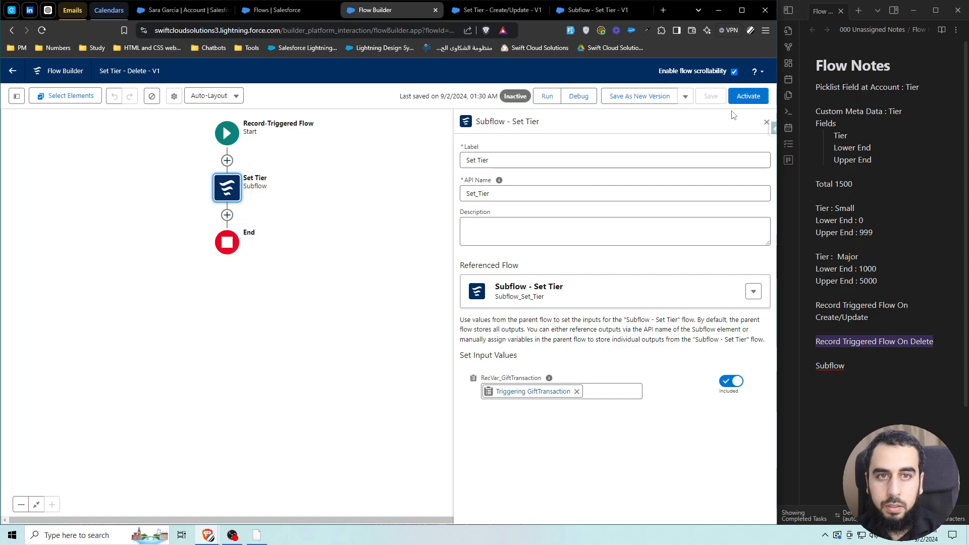
{"action": "left_click", "coordinate": [747, 97]}
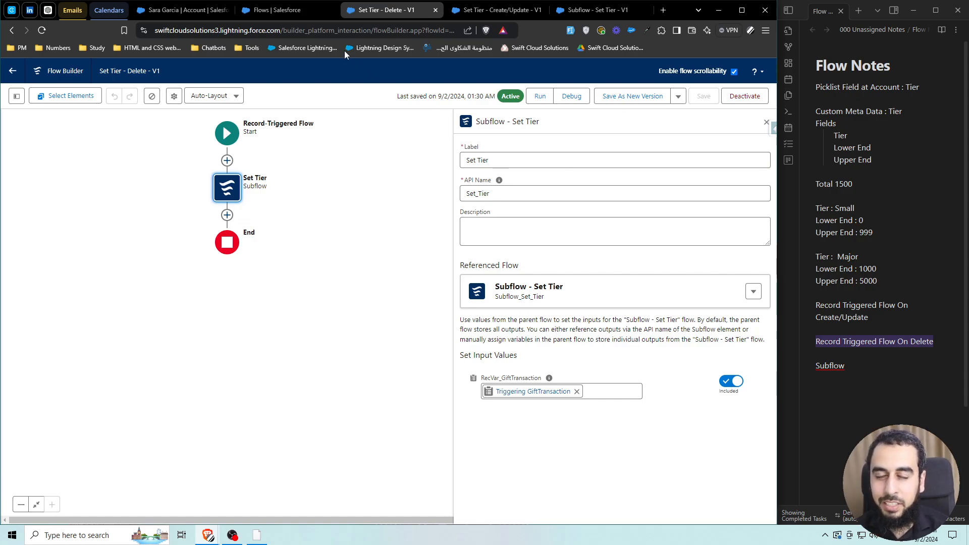
Step: Return to the Salesforce account page, open the Accounts list and start a new account with the Person Account record type
{"action": "left_click", "coordinate": [171, 10]}
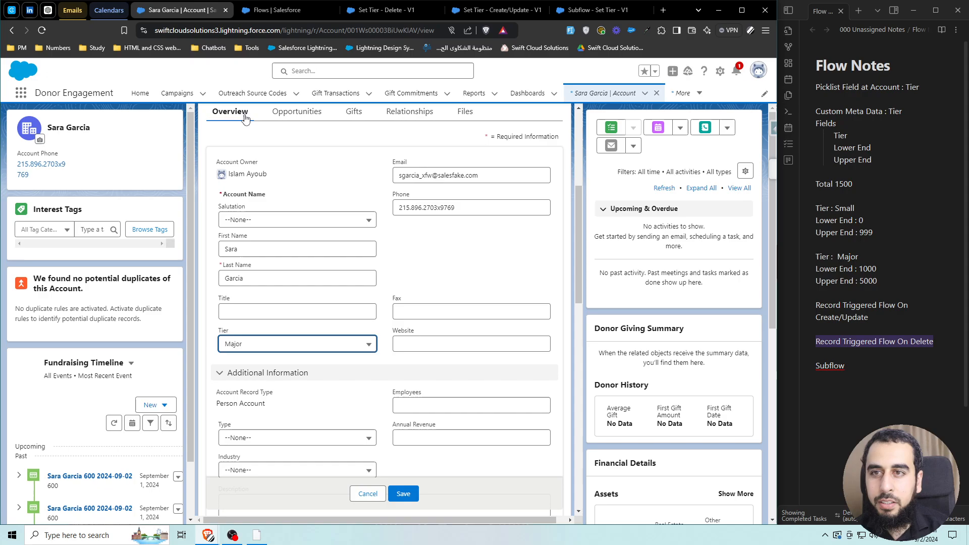
{"action": "left_click", "coordinate": [615, 97]}
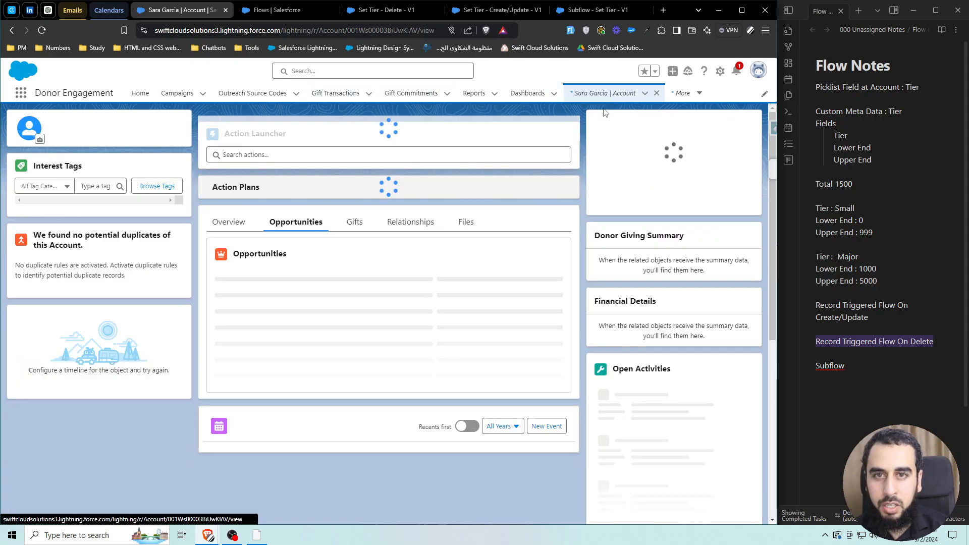
{"action": "left_click", "coordinate": [687, 95]}
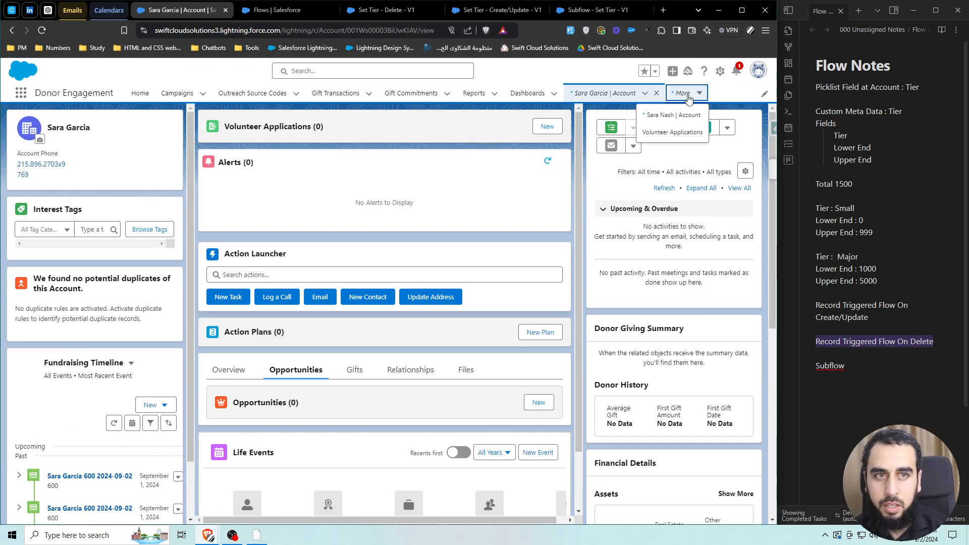
{"action": "left_click", "coordinate": [21, 92]}
{"action": "type", "text": "acc"}
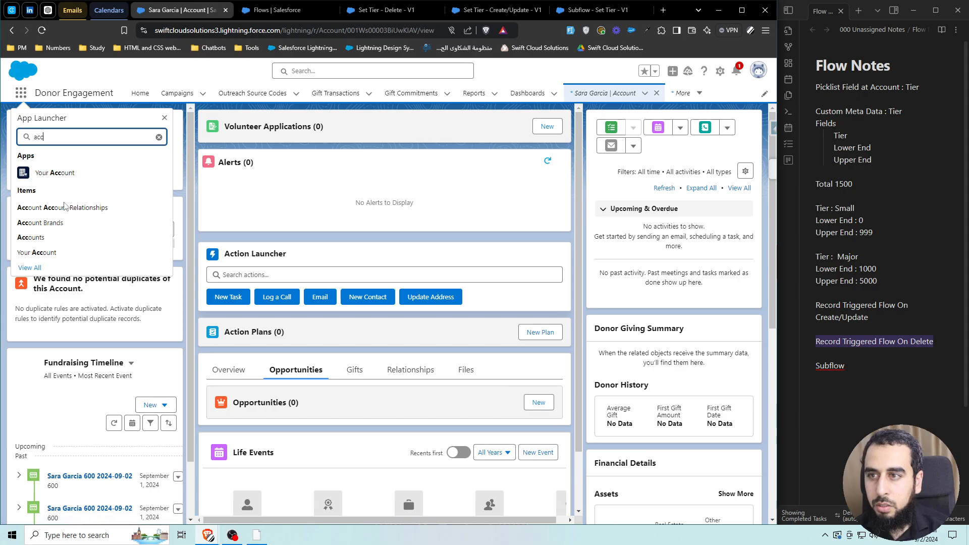
{"action": "left_click", "coordinate": [45, 237]}
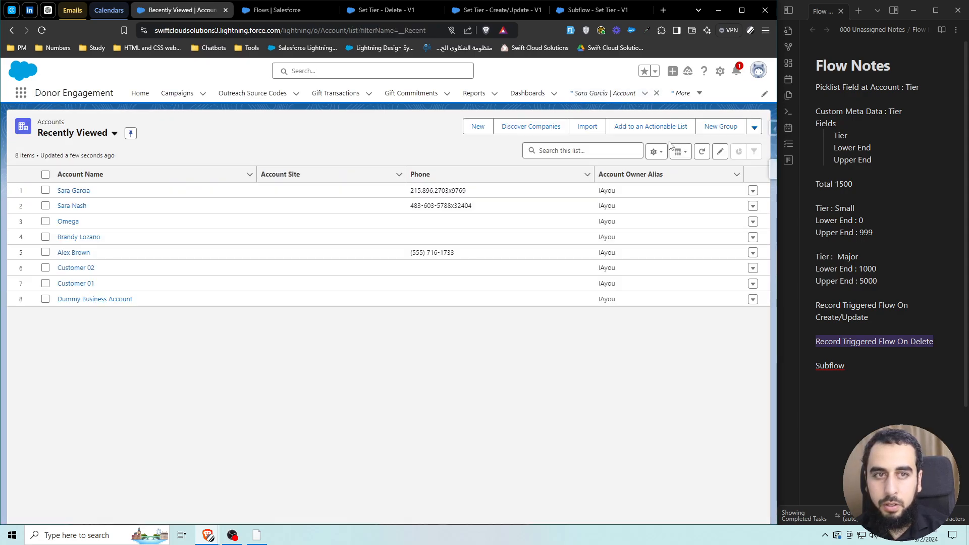
{"action": "left_click", "coordinate": [476, 128]}
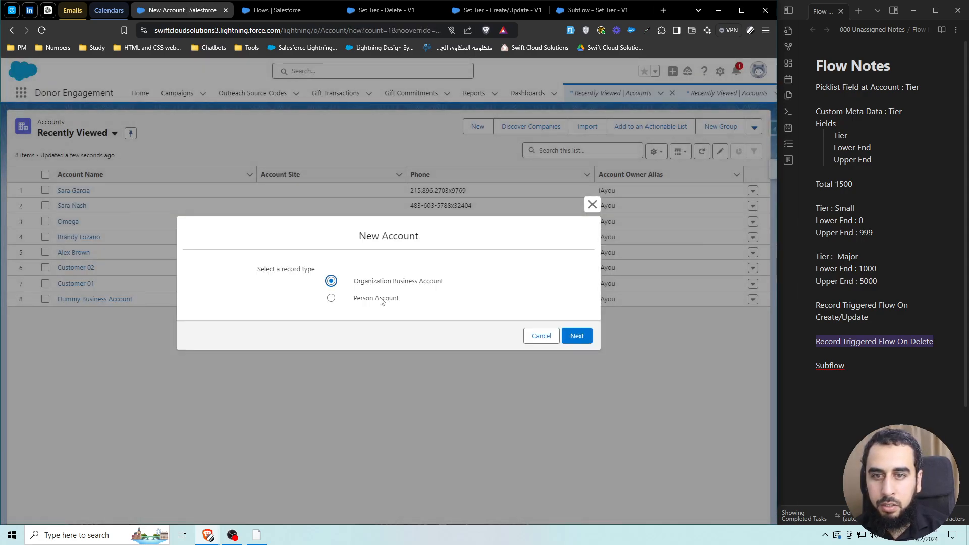
{"action": "left_click", "coordinate": [380, 298]}
{"action": "left_click", "coordinate": [586, 336]}
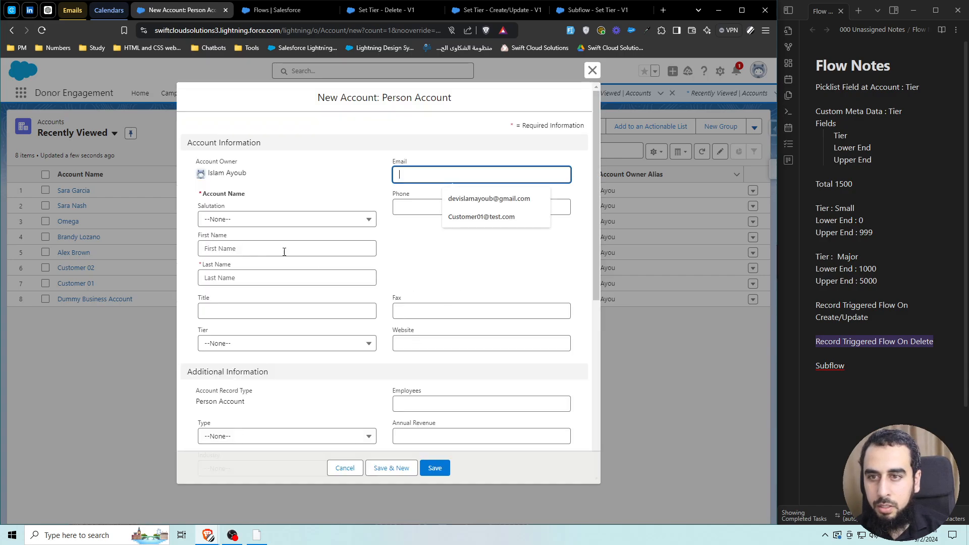
Step: Enter the new person account's last name and copy it
{"action": "left_click", "coordinate": [245, 277]}
{"action": "type", "text": "Echo"}
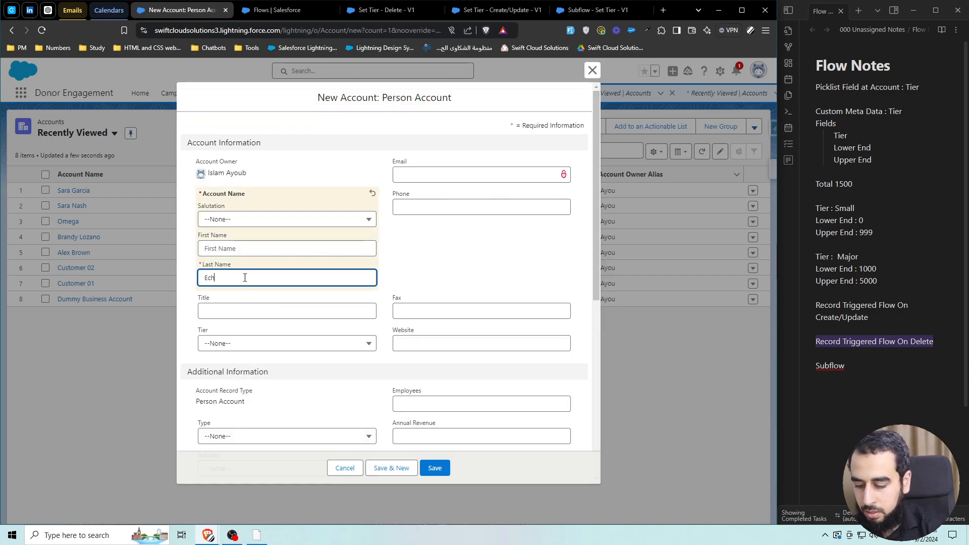
{"action": "key", "text": "ctrl+a"}
{"action": "key", "text": "ctrl+c"}
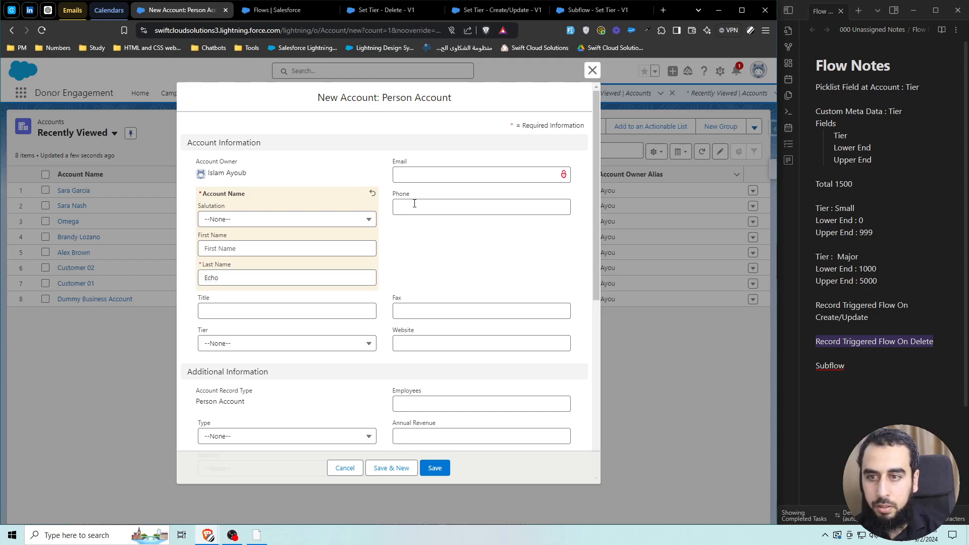
Step: Fill in the account's e-mail address using the copied last name and a .com ending, and save the account
{"action": "left_click", "coordinate": [418, 175]}
{"action": "key", "text": "ctrl+v"}
{"action": "type", "text": "@"}
{"action": "key", "text": "ctrl+v"}
{"action": "type", "text": "./"}
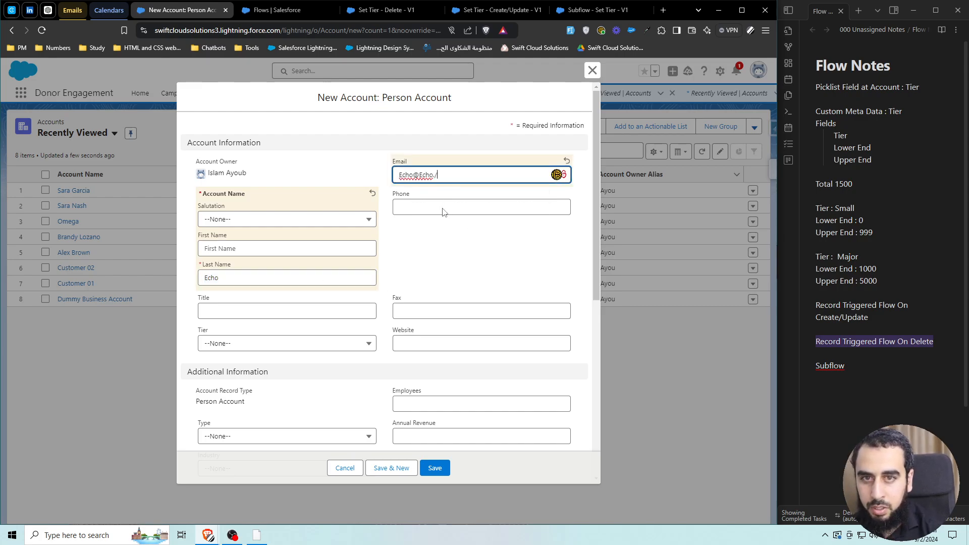
{"action": "key", "text": "BackSpace"}
{"action": "type", "text": "com"}
{"action": "left_click", "coordinate": [456, 246]}
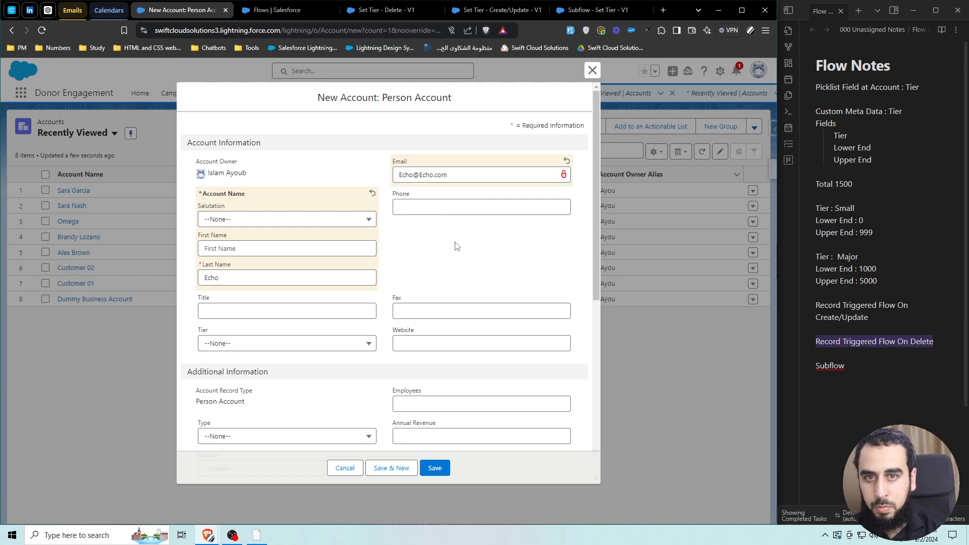
{"action": "left_click", "coordinate": [435, 467]}
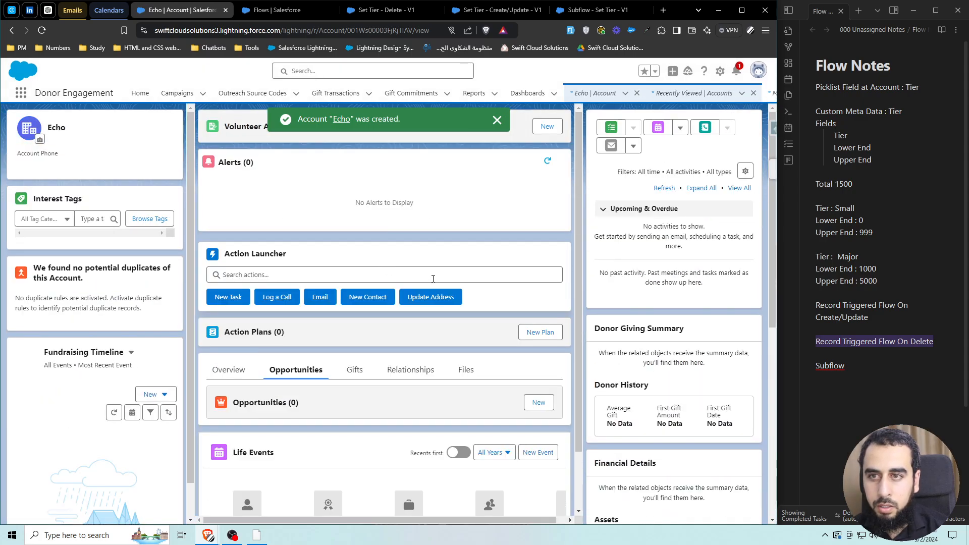
Step: Start a new gift transaction from the new account's gifts and name it gg
{"action": "left_click", "coordinate": [241, 372]}
{"action": "scroll", "coordinate": [242, 439], "scroll_direction": "down", "scroll_amount": 1}
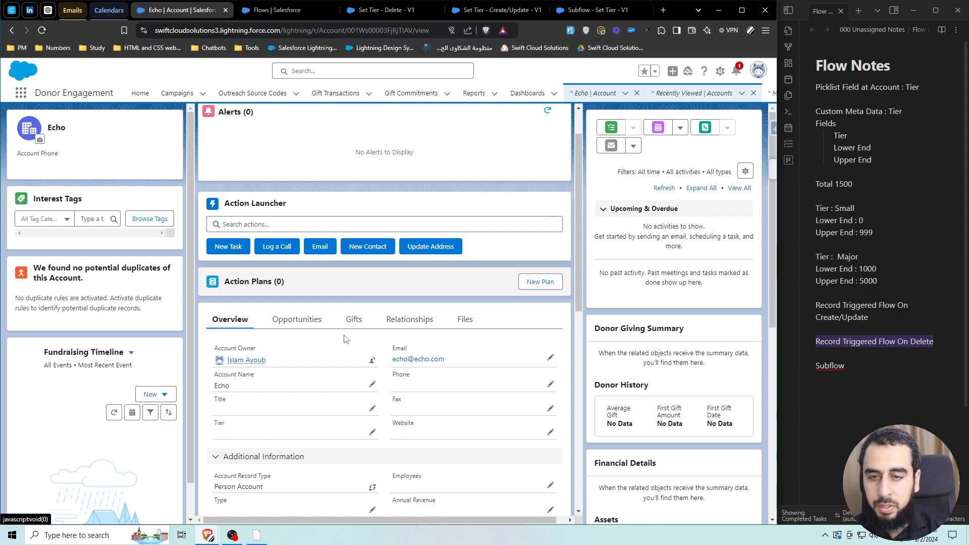
{"action": "left_click", "coordinate": [351, 325]}
{"action": "scroll", "coordinate": [454, 363], "scroll_direction": "down", "scroll_amount": 1}
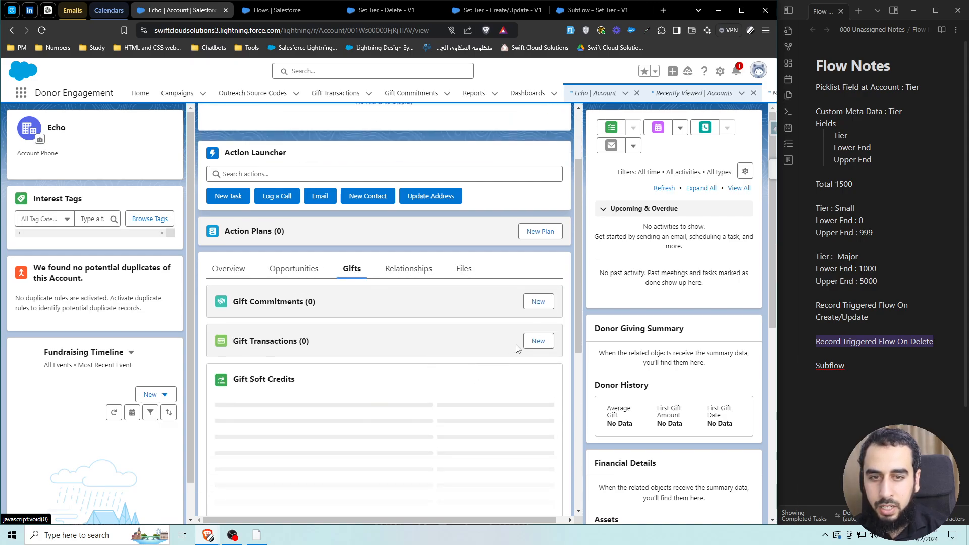
{"action": "left_click", "coordinate": [537, 342]}
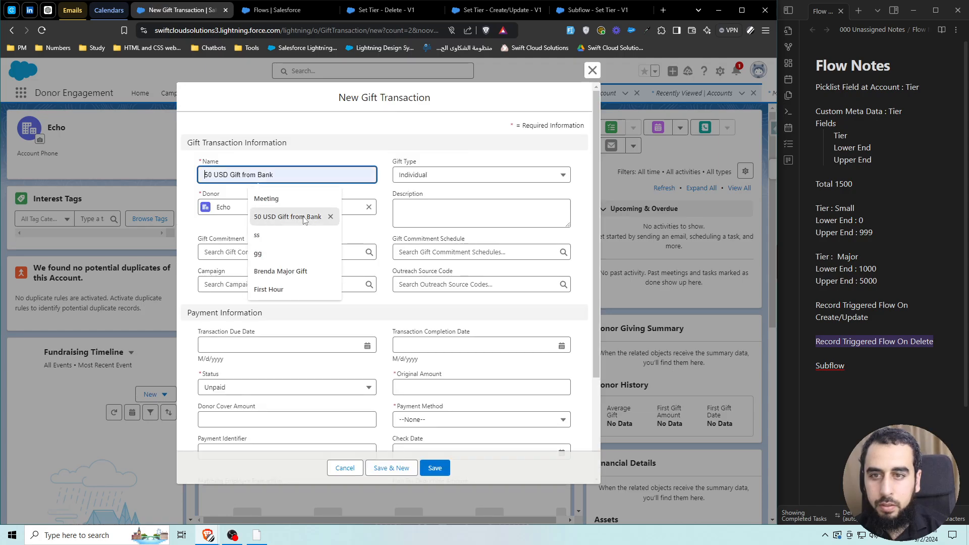
{"action": "type", "text": "gg"}
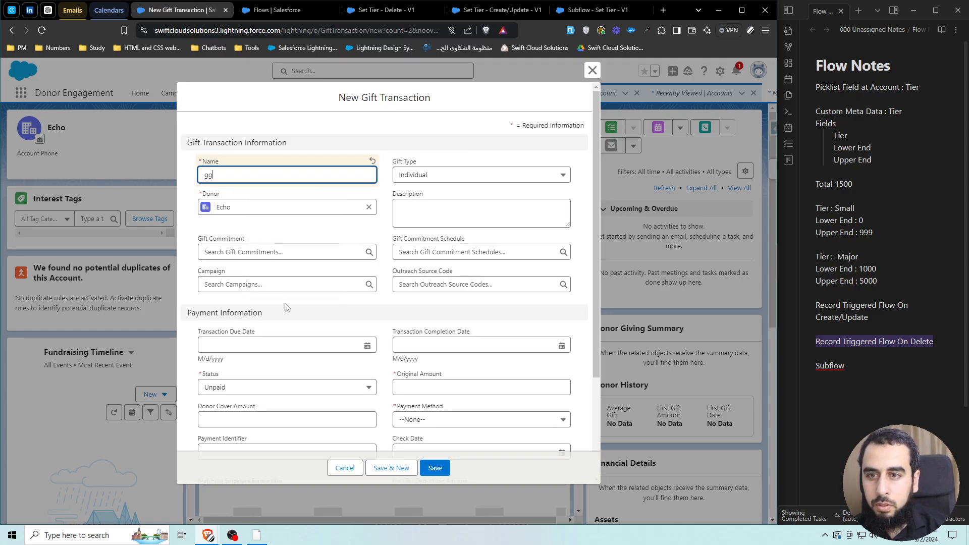
Step: Set the gift to Paid with completion date 9/1/2024, original amount 500 and payment method Check, and save it
{"action": "scroll", "coordinate": [287, 307], "scroll_direction": "down", "scroll_amount": 2}
{"action": "left_click", "coordinate": [264, 286]}
{"action": "left_click", "coordinate": [245, 342]}
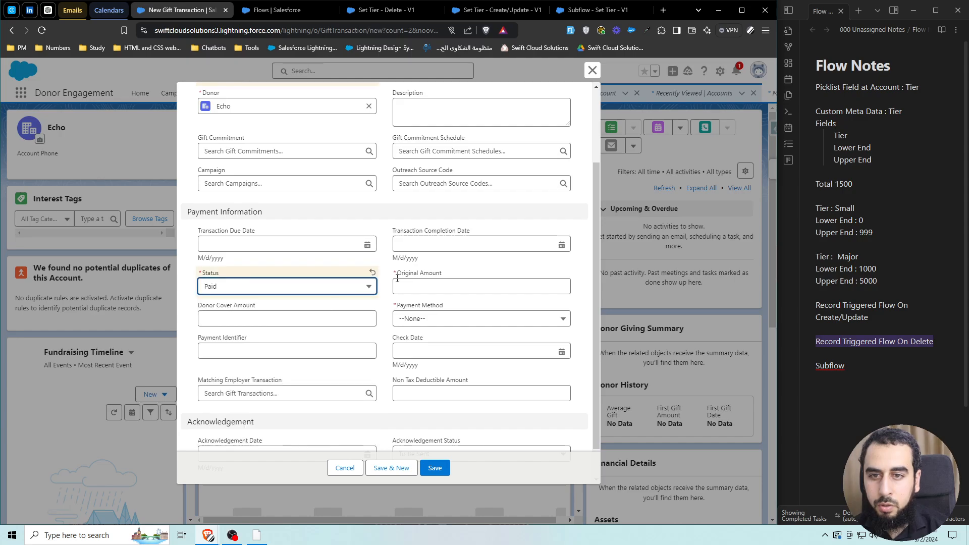
{"action": "left_click", "coordinate": [433, 245]}
{"action": "left_click", "coordinate": [438, 300]}
{"action": "left_click", "coordinate": [415, 287]}
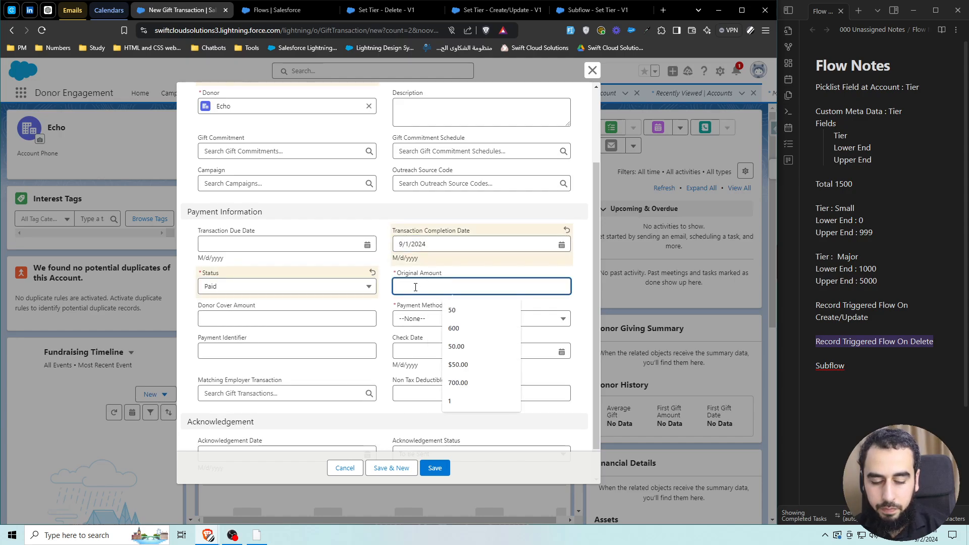
{"action": "type", "text": "500"}
{"action": "left_click", "coordinate": [444, 319]}
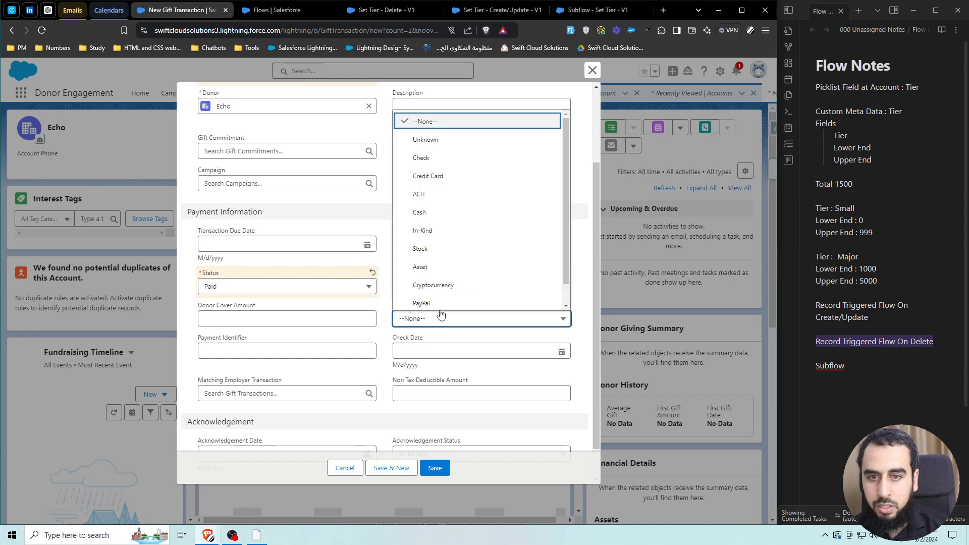
{"action": "left_click", "coordinate": [435, 156]}
{"action": "left_click", "coordinate": [435, 468]}
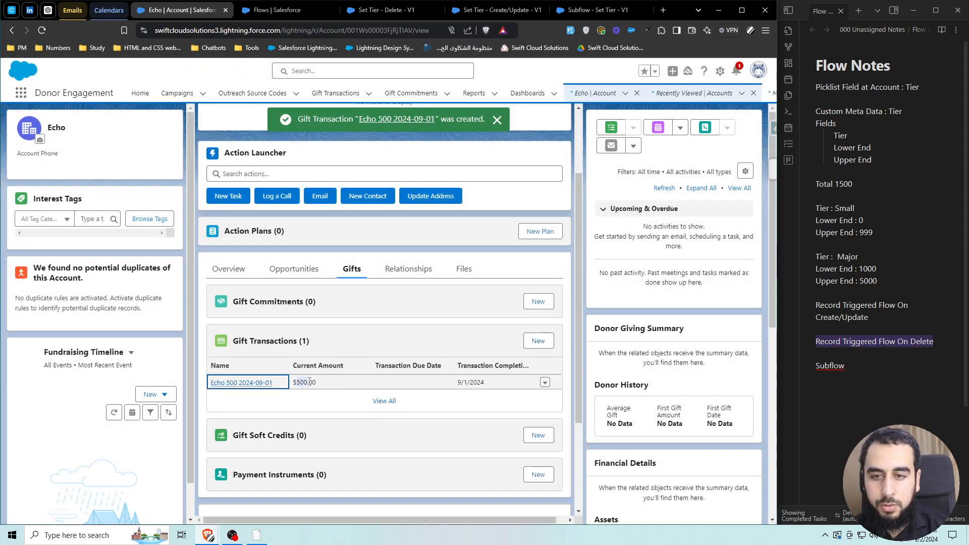
Step: Compare the gift's current amount with the Small tier range in the notes, and check the Tier field in the account's overview
{"action": "left_click", "coordinate": [313, 382]}
{"action": "double_click", "coordinate": [314, 382]}
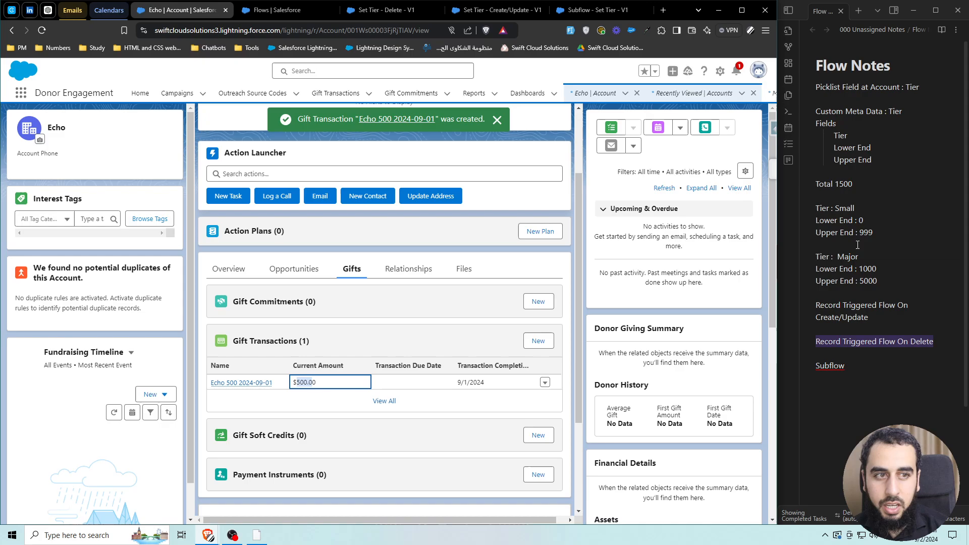
{"action": "left_click", "coordinate": [880, 223]}
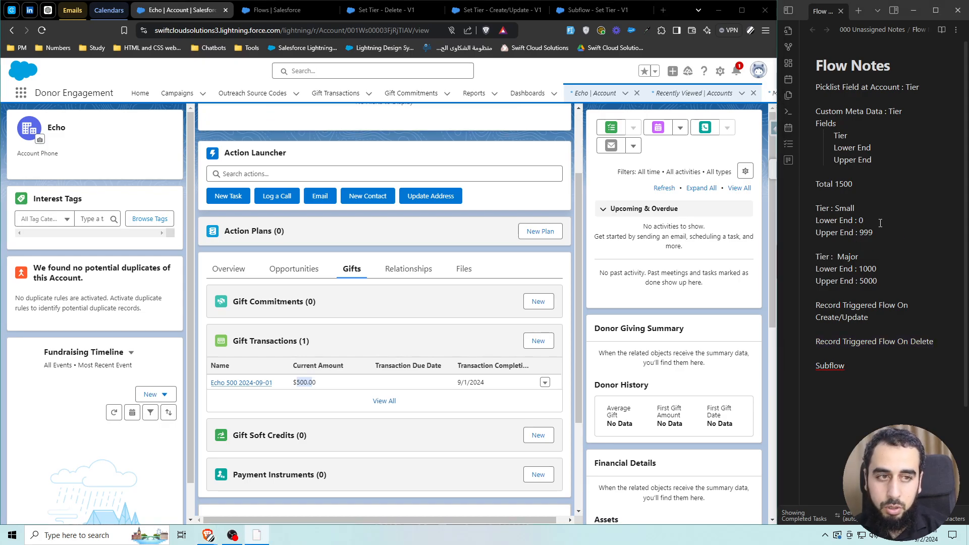
{"action": "left_click_drag", "start_coordinate": [879, 235], "coordinate": [816, 226]}
{"action": "double_click", "coordinate": [840, 208]}
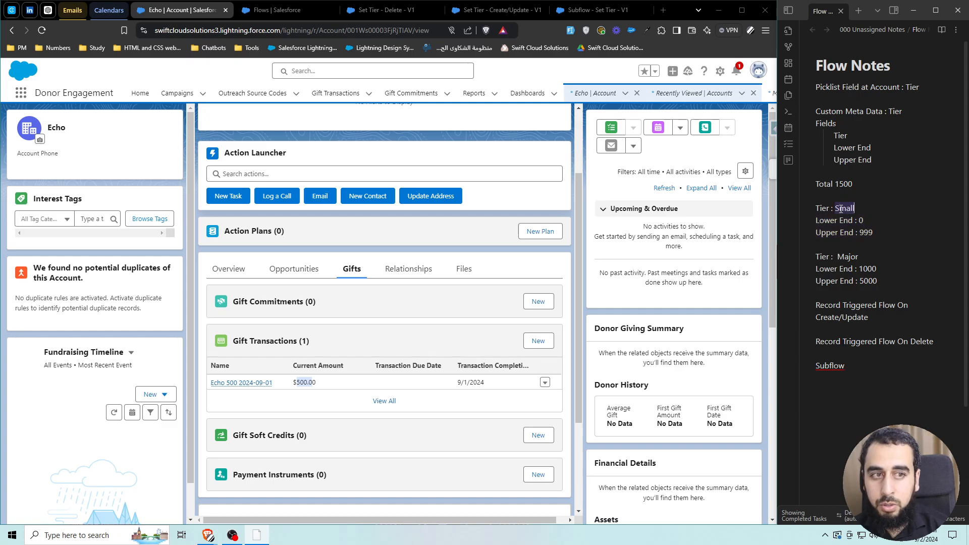
{"action": "left_click", "coordinate": [228, 269]}
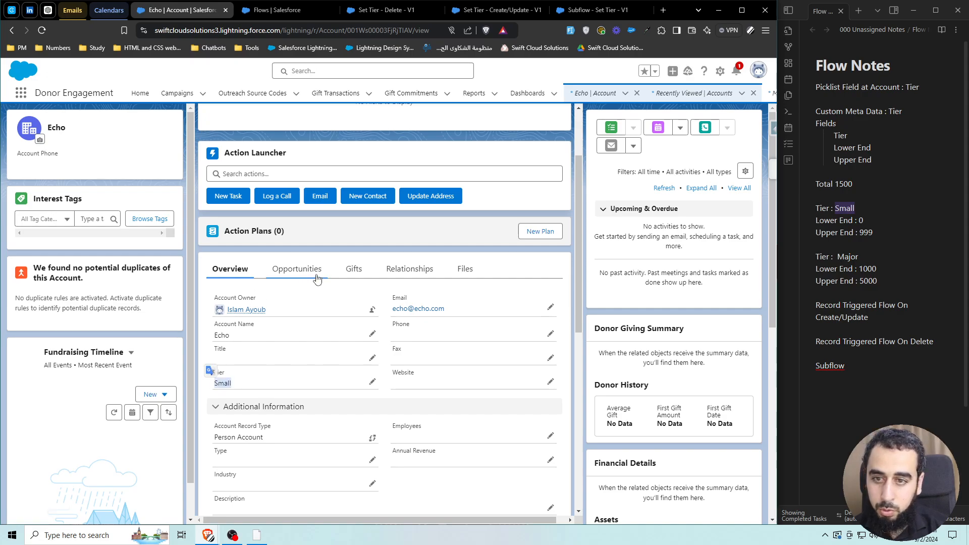
Step: Open the account's gift transaction in a separate tab, clone it with an original amount of 1000, and save the clone
{"action": "left_click", "coordinate": [353, 269]}
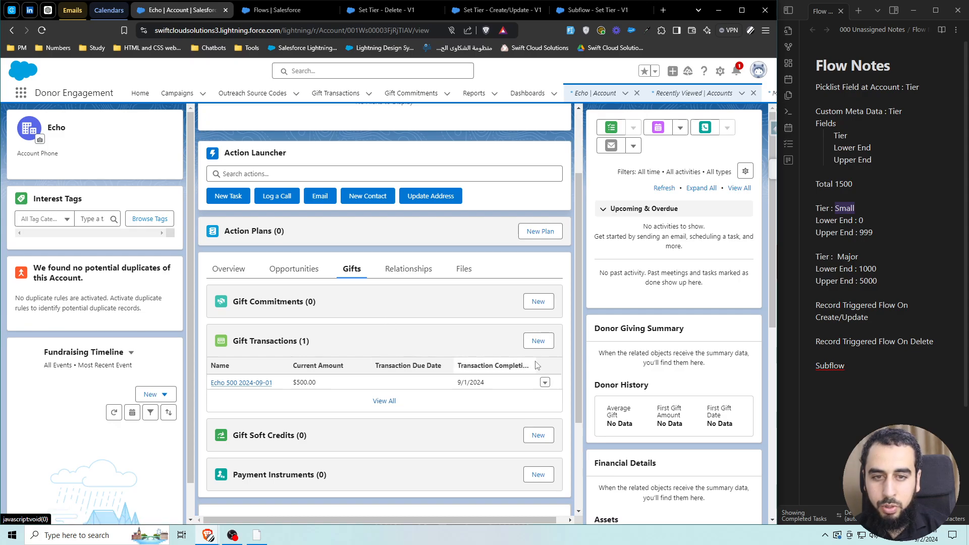
{"action": "middle_click", "coordinate": [242, 382]}
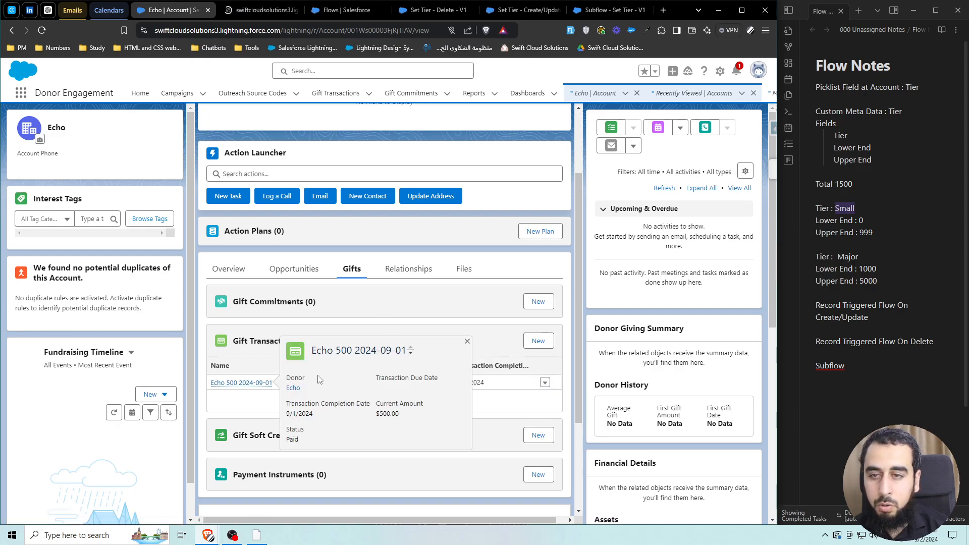
{"action": "left_click", "coordinate": [257, 10]}
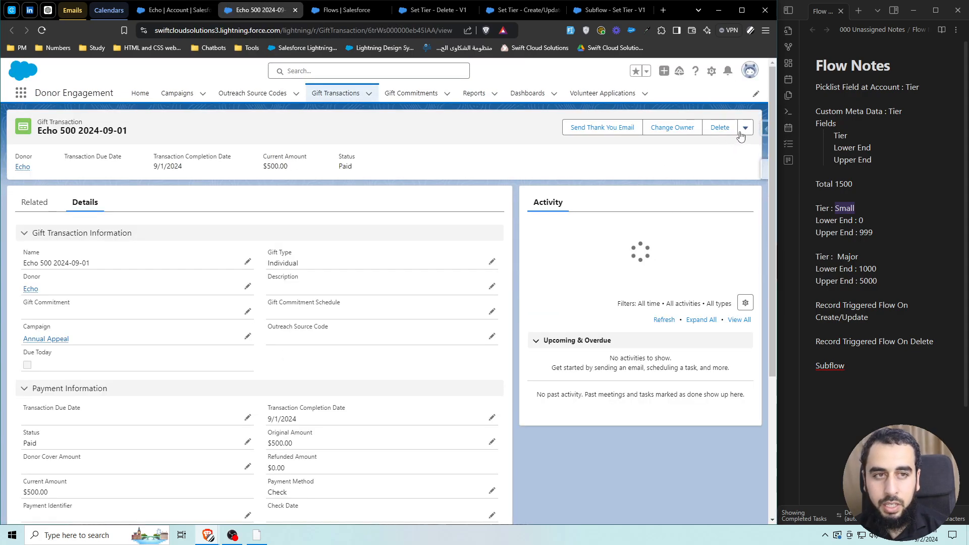
{"action": "left_click", "coordinate": [745, 128]}
{"action": "left_click", "coordinate": [660, 160]}
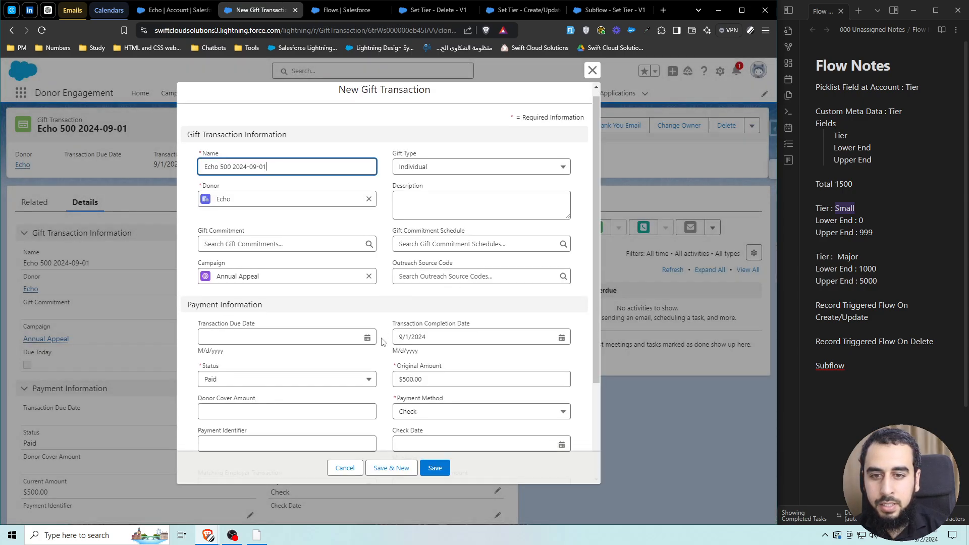
{"action": "scroll", "coordinate": [382, 341], "scroll_direction": "down", "scroll_amount": 1}
{"action": "left_click", "coordinate": [438, 338]}
{"action": "double_click", "coordinate": [439, 338]}
{"action": "type", "text": "1000"}
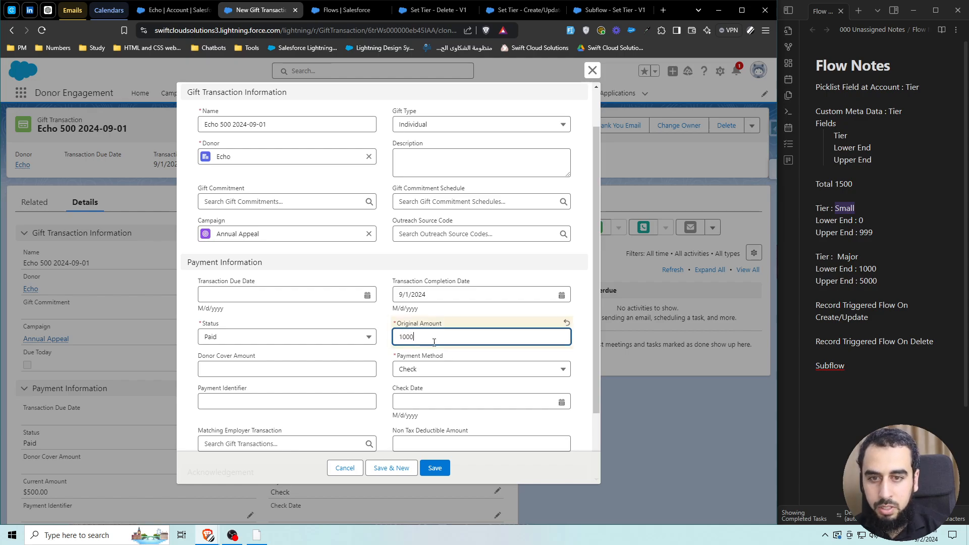
{"action": "left_click", "coordinate": [434, 467]}
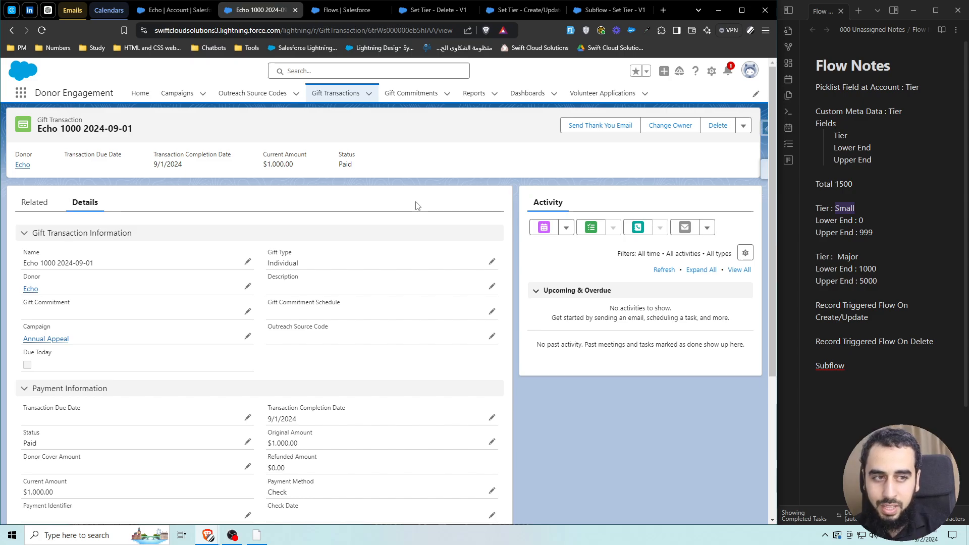
Step: Review the Major tier range in the notes, reload the donor account, and check the Tier field in its overview
{"action": "left_click", "coordinate": [877, 268]}
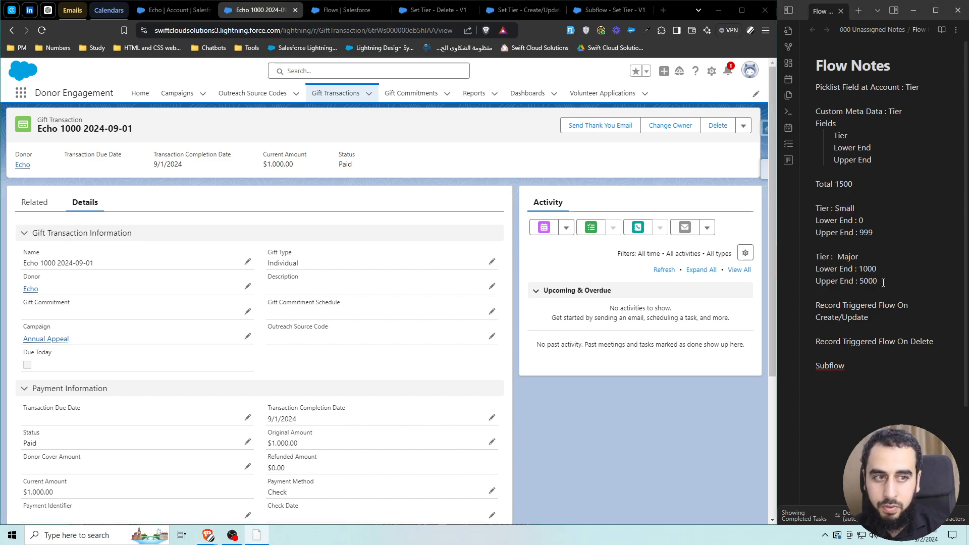
{"action": "left_click_drag", "start_coordinate": [884, 283], "coordinate": [814, 270]}
{"action": "double_click", "coordinate": [852, 256]}
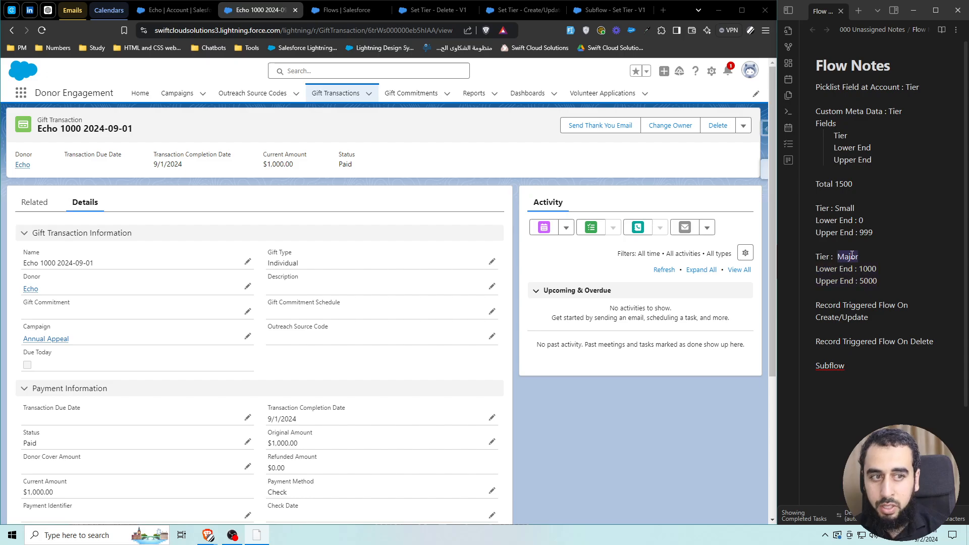
{"action": "left_click", "coordinate": [152, 10]}
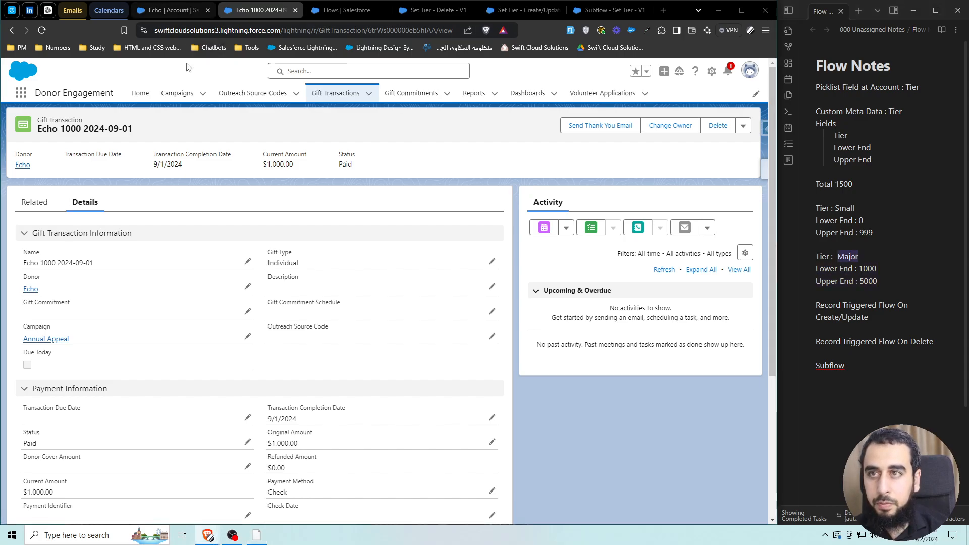
{"action": "left_click", "coordinate": [229, 269]}
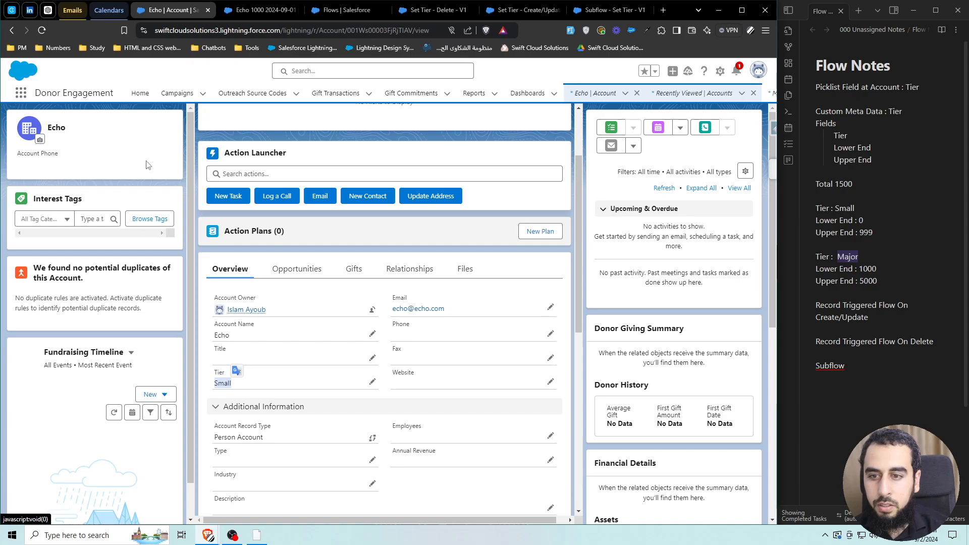
{"action": "left_click", "coordinate": [42, 30]}
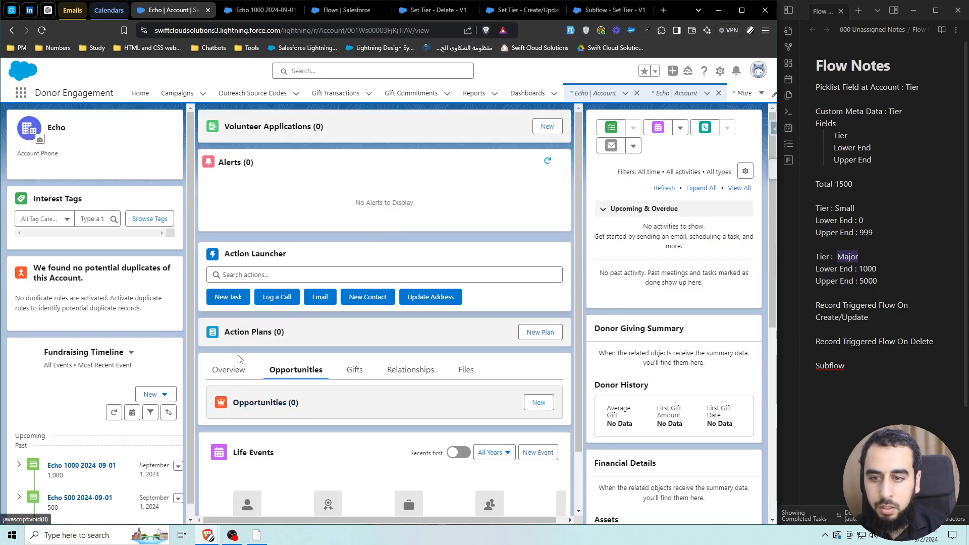
{"action": "left_click", "coordinate": [231, 380]}
{"action": "scroll", "coordinate": [277, 360], "scroll_direction": "down", "scroll_amount": 1}
{"action": "scroll", "coordinate": [277, 360], "scroll_direction": "down", "scroll_amount": 1}
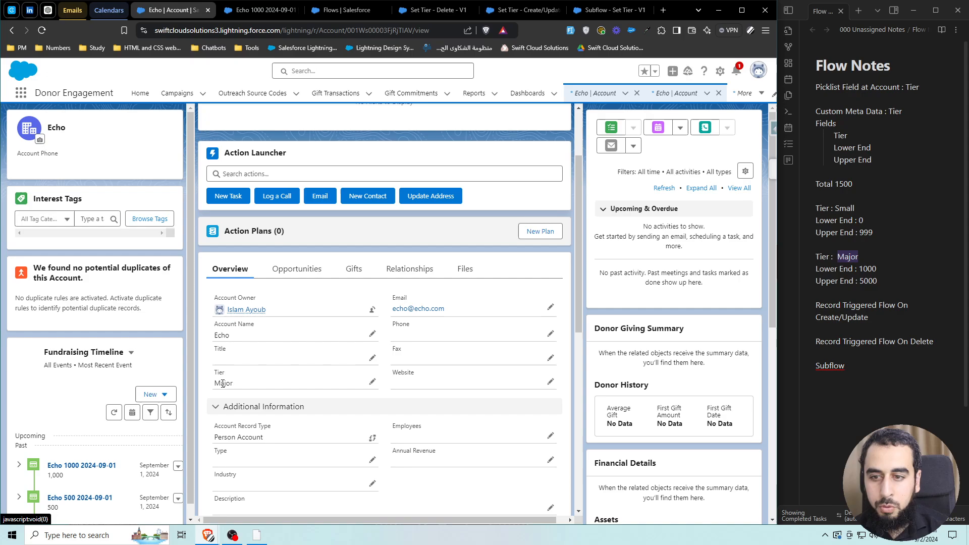
{"action": "left_click_drag", "start_coordinate": [215, 383], "coordinate": [235, 387]}
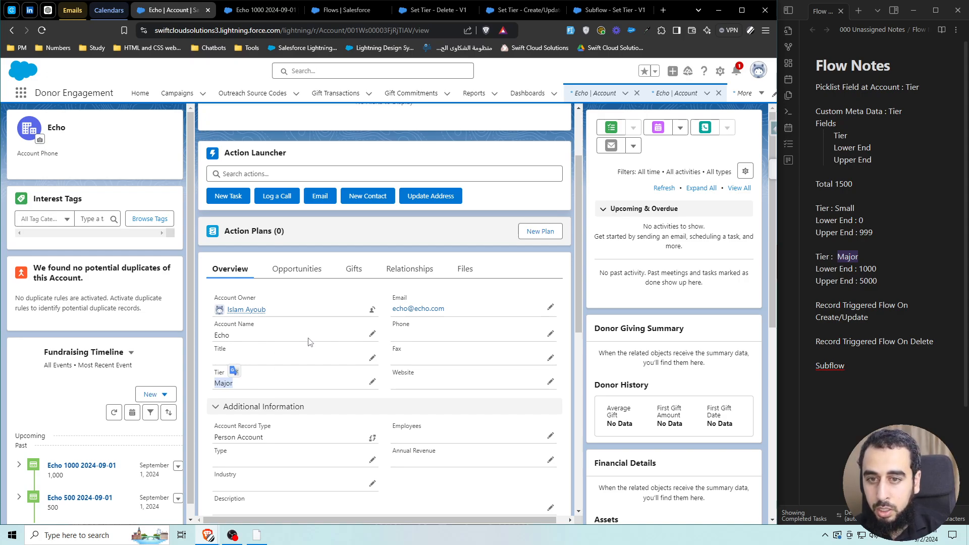
Step: Delete the 1000 gift transaction from the account's gifts to test the delete-triggered flow
{"action": "double_click", "coordinate": [921, 342]}
{"action": "left_click", "coordinate": [353, 272]}
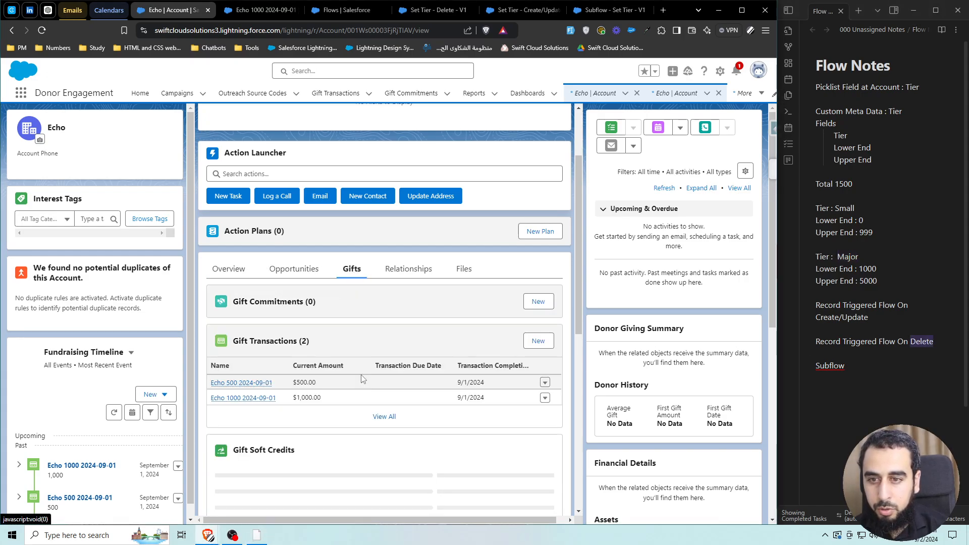
{"action": "left_click", "coordinate": [545, 398]}
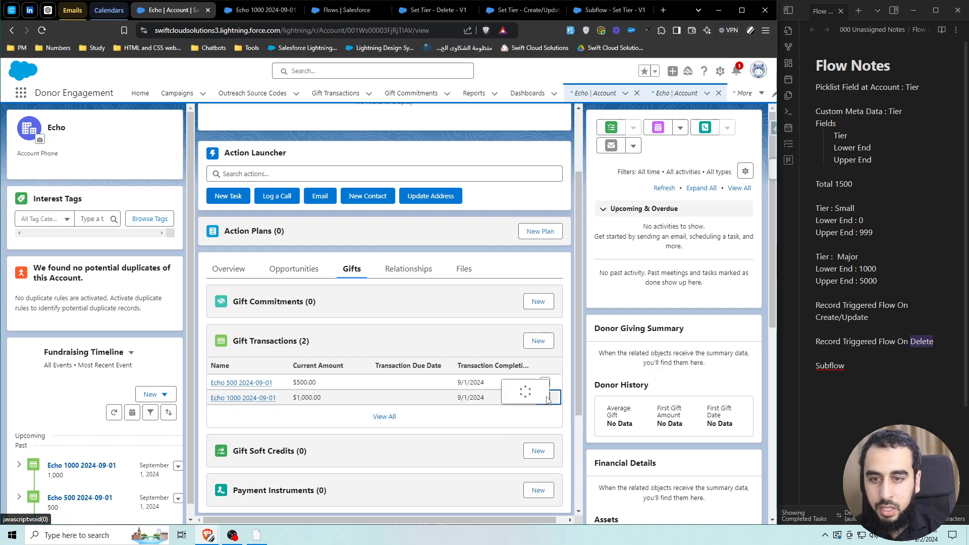
{"action": "left_click", "coordinate": [524, 395]}
{"action": "left_click", "coordinate": [524, 312]}
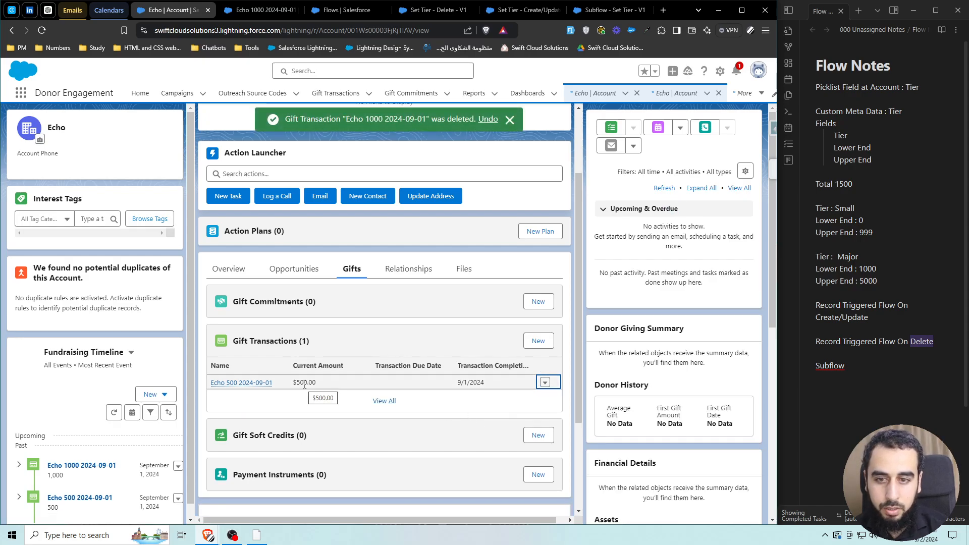
Step: Review the Small tier range in the notes, reload the account, and recheck the Tier field after the gift deletion
{"action": "left_click_drag", "start_coordinate": [880, 233], "coordinate": [818, 212]}
{"action": "left_click", "coordinate": [230, 268]}
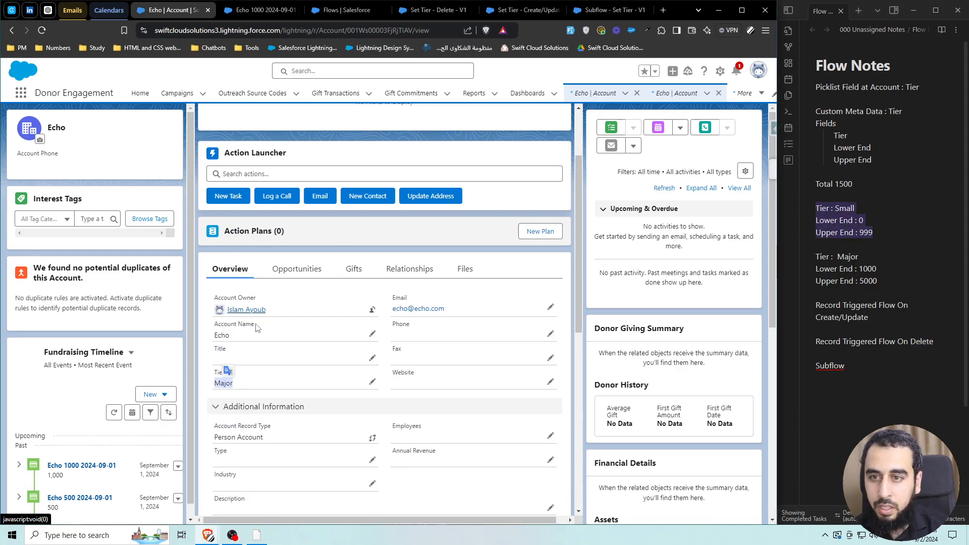
{"action": "left_click", "coordinate": [42, 31]}
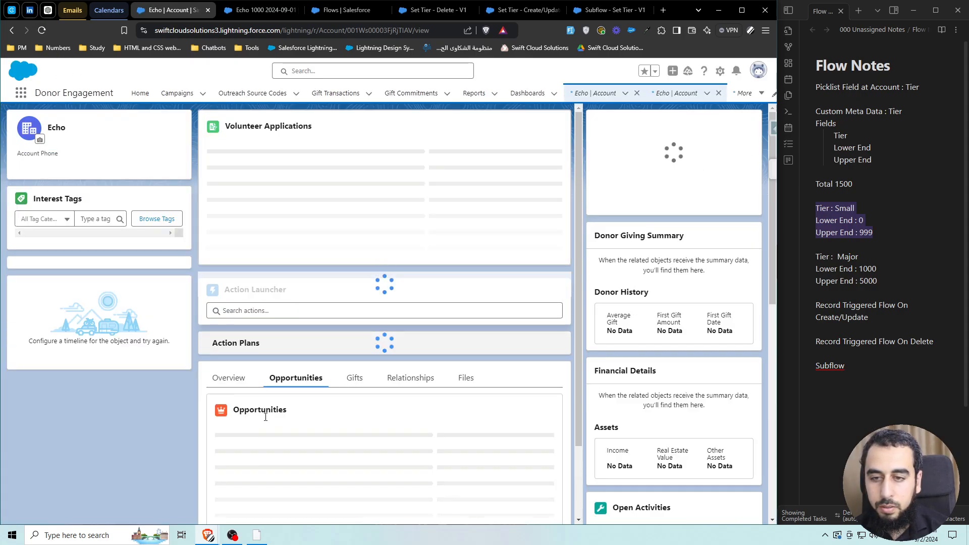
{"action": "scroll", "coordinate": [243, 433], "scroll_direction": "down", "scroll_amount": 4}
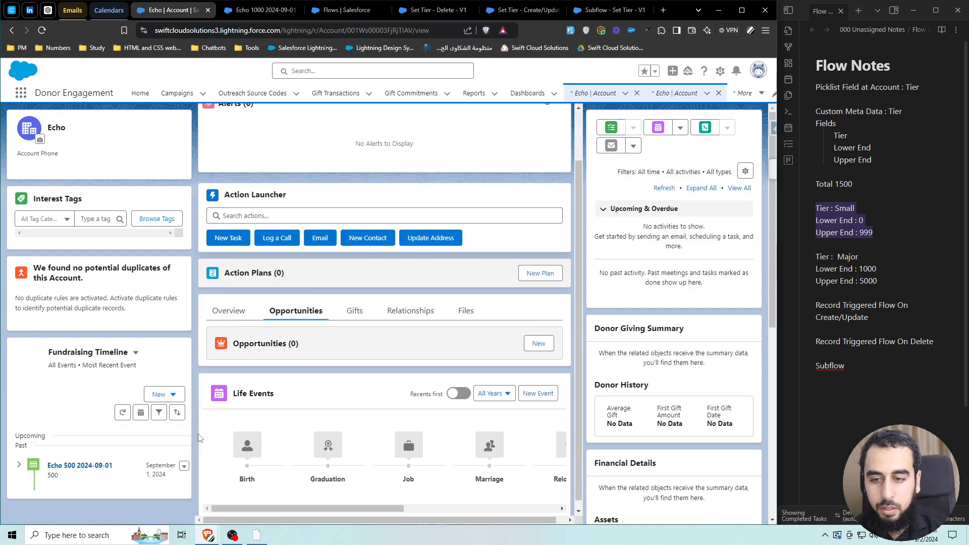
{"action": "left_click", "coordinate": [230, 306]}
{"action": "scroll", "coordinate": [237, 364], "scroll_direction": "down", "scroll_amount": 1}
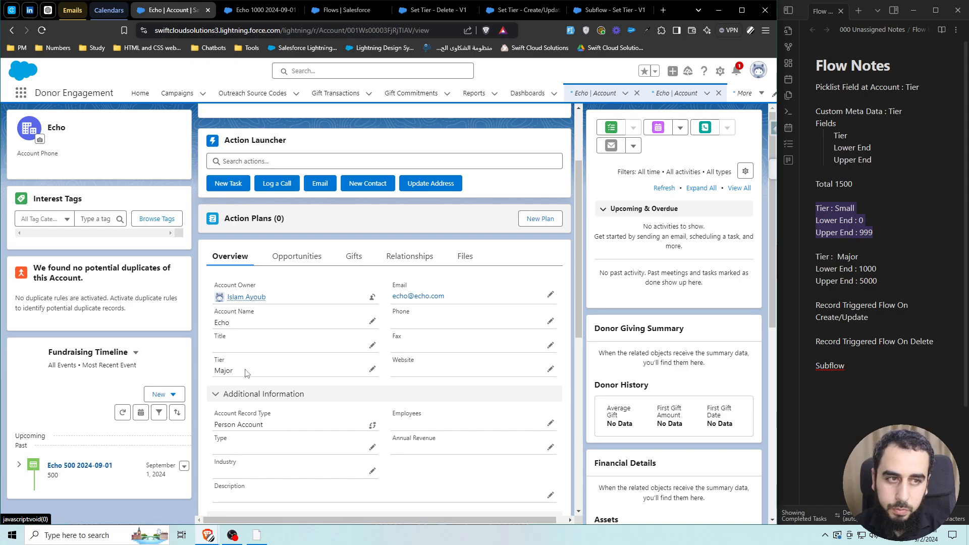
Step: Open the start element of the Set Tier - Delete flow and examine its trigger and optimization settings
{"action": "left_click", "coordinate": [361, 12]}
{"action": "left_click", "coordinate": [430, 13]}
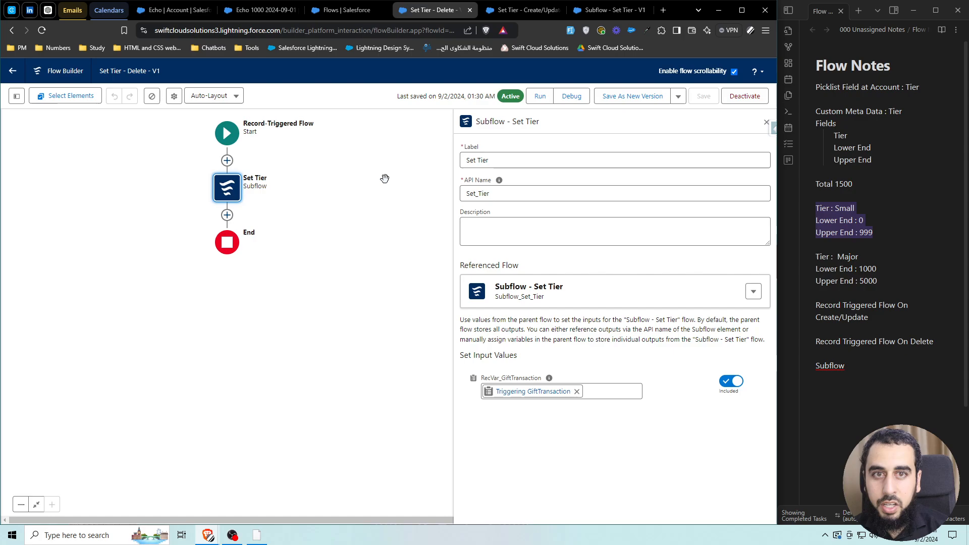
{"action": "left_click", "coordinate": [231, 135]}
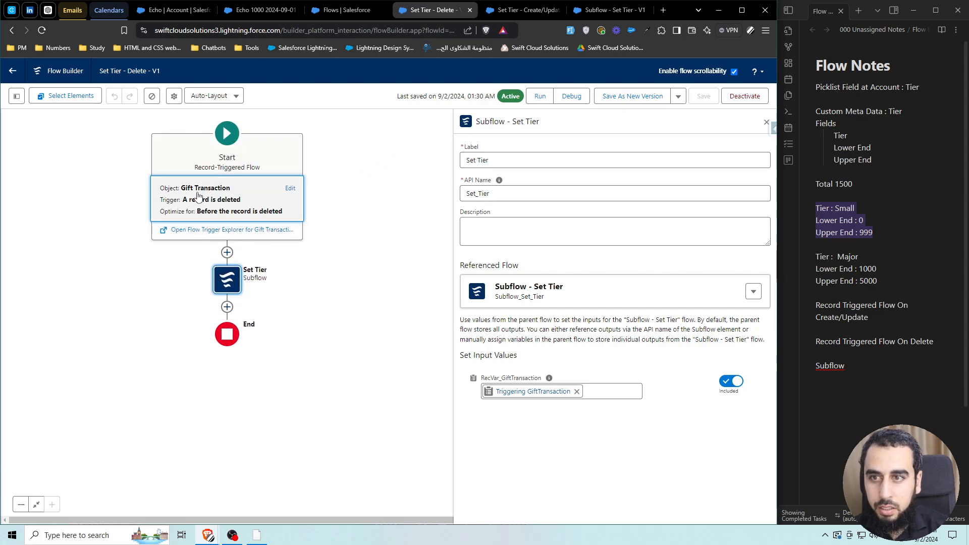
{"action": "left_click", "coordinate": [212, 200]}
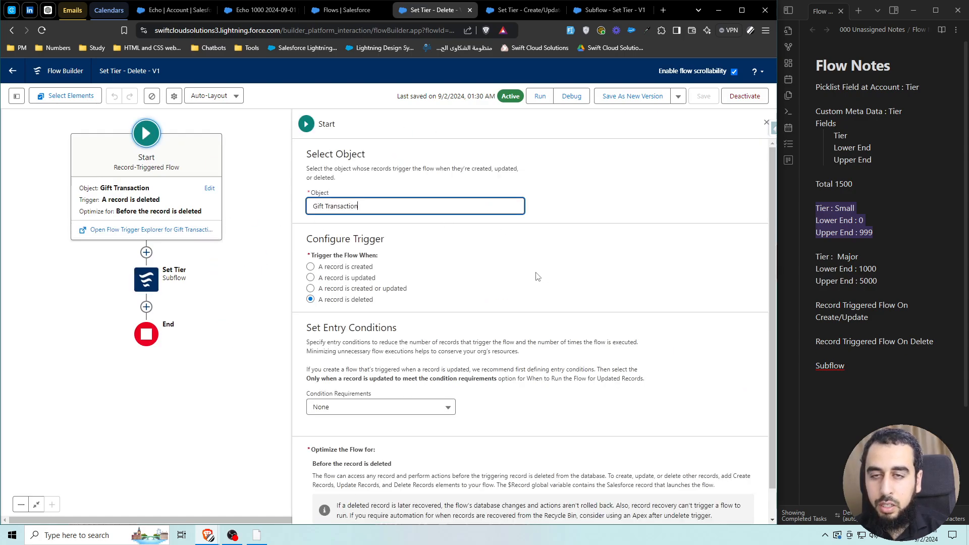
{"action": "scroll", "coordinate": [585, 275], "scroll_direction": "down", "scroll_amount": 1}
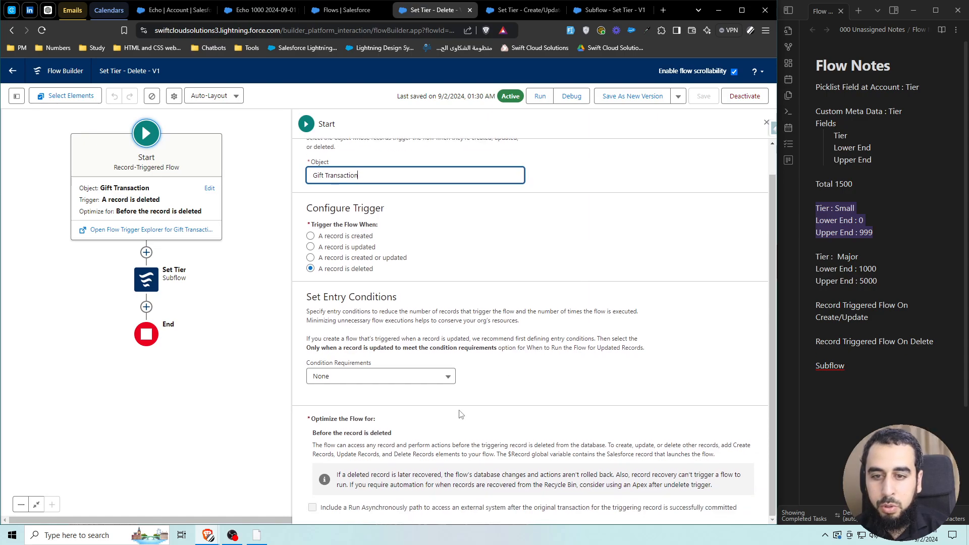
{"action": "triple_click", "coordinate": [369, 433]}
{"action": "left_click", "coordinate": [406, 438]}
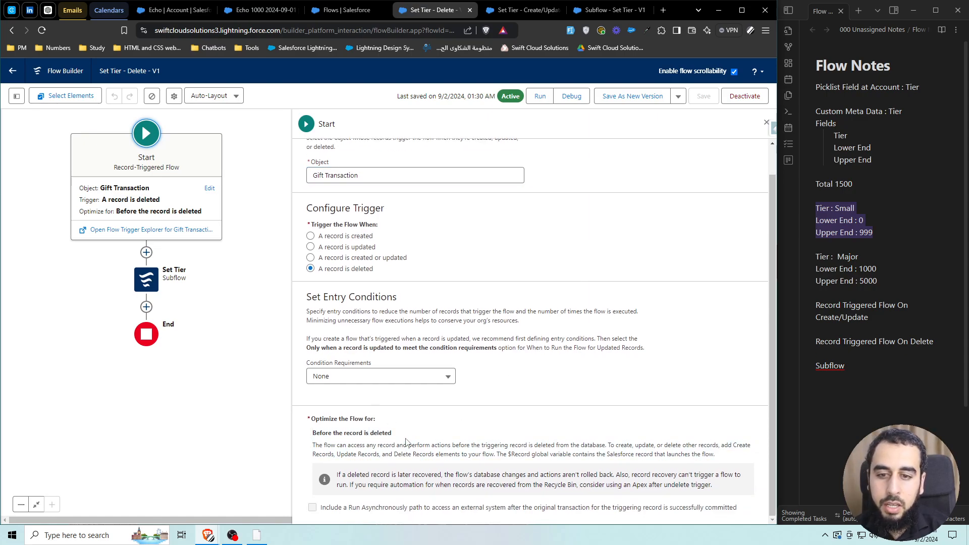
{"action": "left_click_drag", "start_coordinate": [396, 433], "coordinate": [314, 435]}
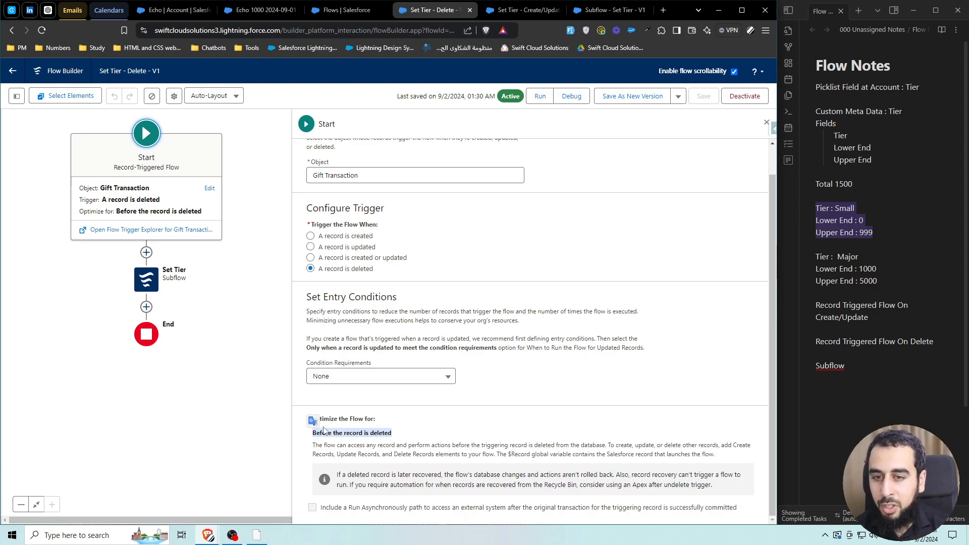
{"action": "left_click", "coordinate": [355, 435]}
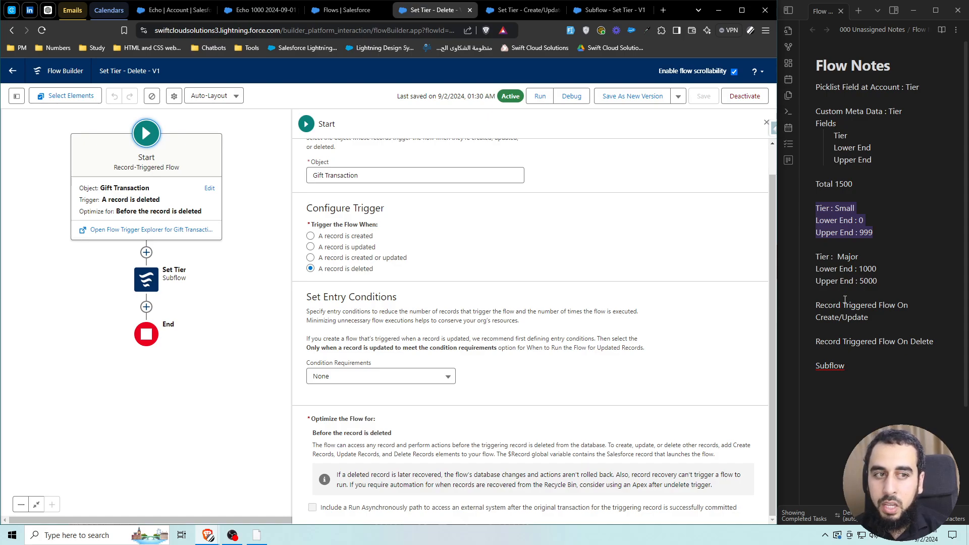
Step: Add the gift amounts 500 and 1000 and their sum 1500 on separate lines at the end of the flow notes
{"action": "left_click", "coordinate": [863, 422]}
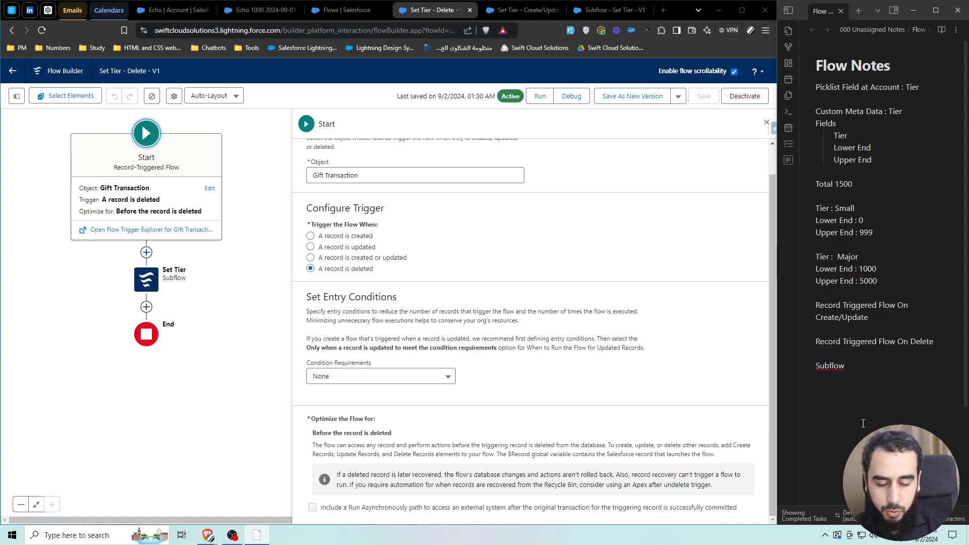
{"action": "type", "text": "500"}
{"action": "key", "text": "Return"}
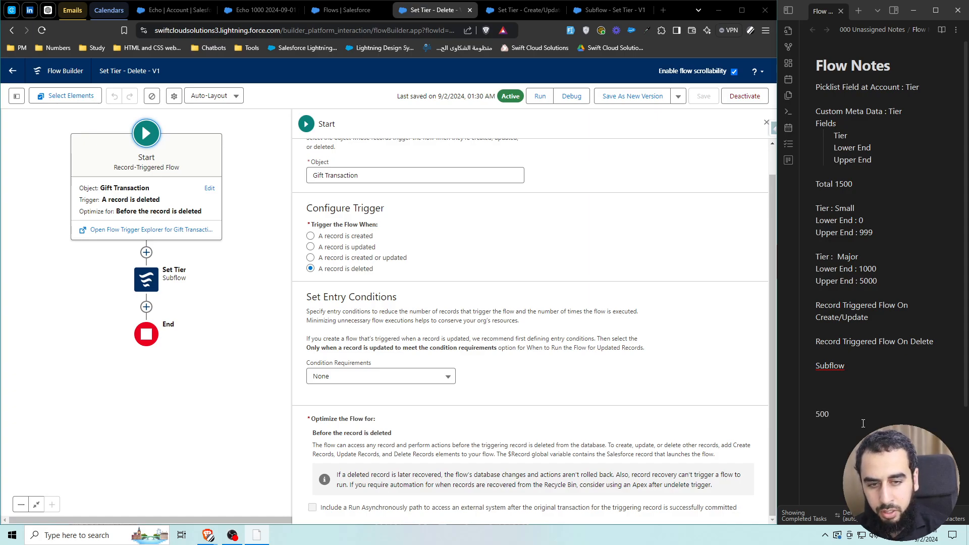
{"action": "type", "text": "1000"}
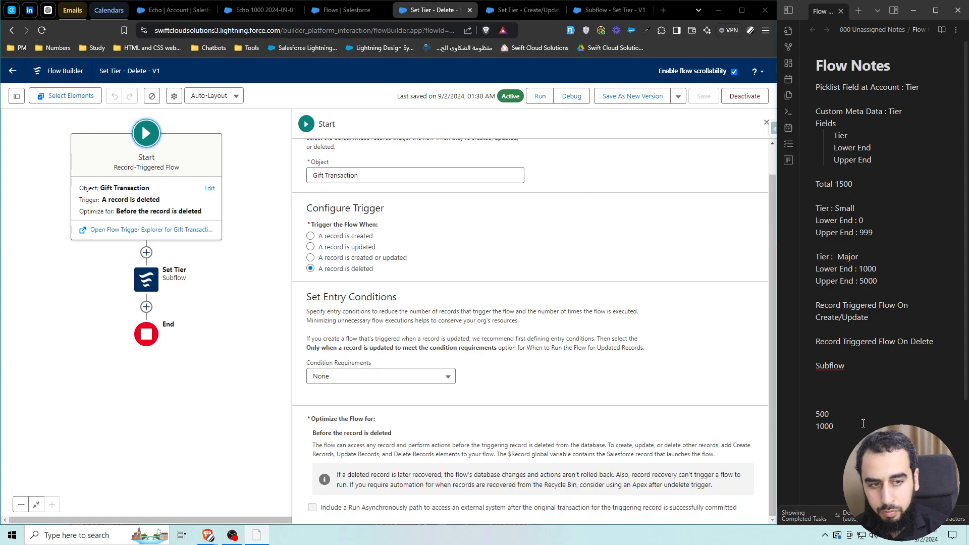
{"action": "key", "text": "Return"}
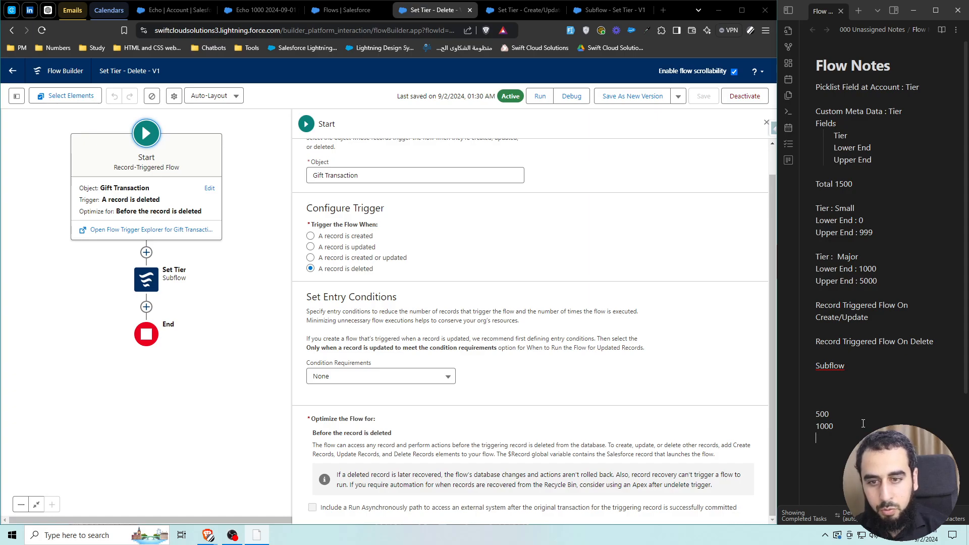
{"action": "key", "text": "Return"}
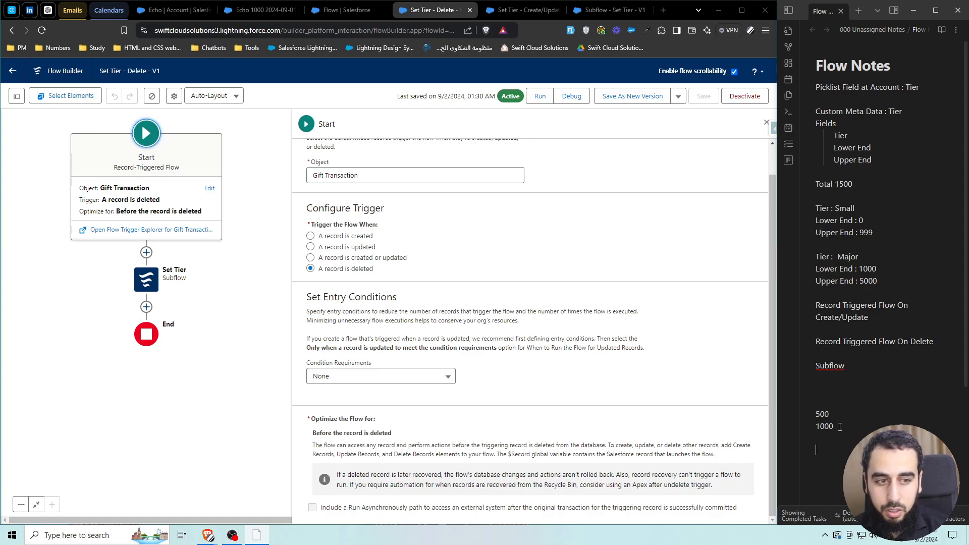
{"action": "left_click_drag", "start_coordinate": [361, 438], "coordinate": [321, 438]}
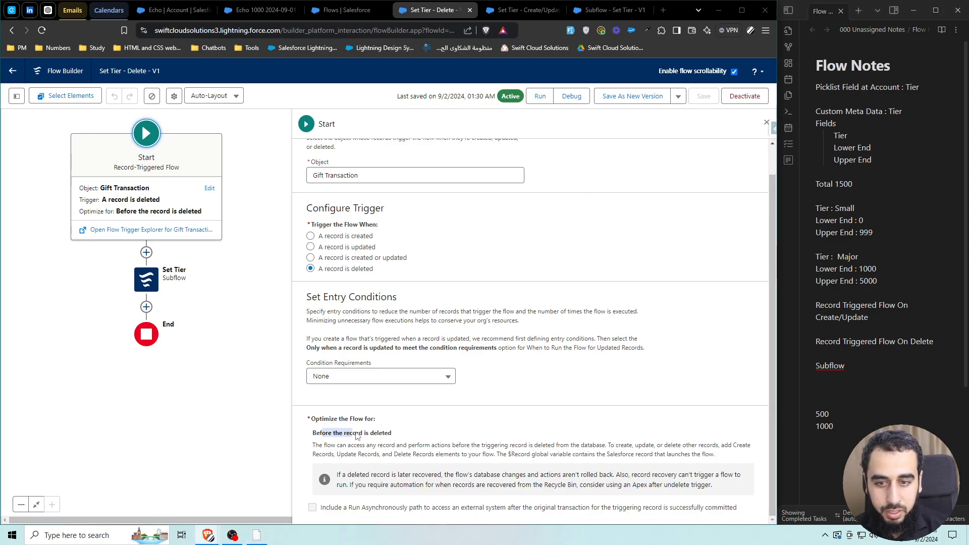
{"action": "left_click", "coordinate": [841, 431]}
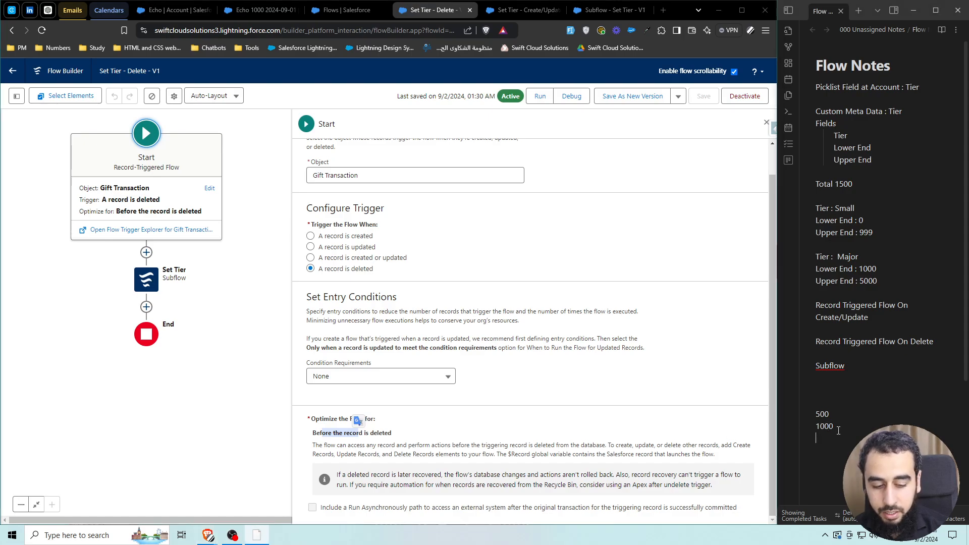
{"action": "key", "text": "Return"}
{"action": "key", "text": "Return"}
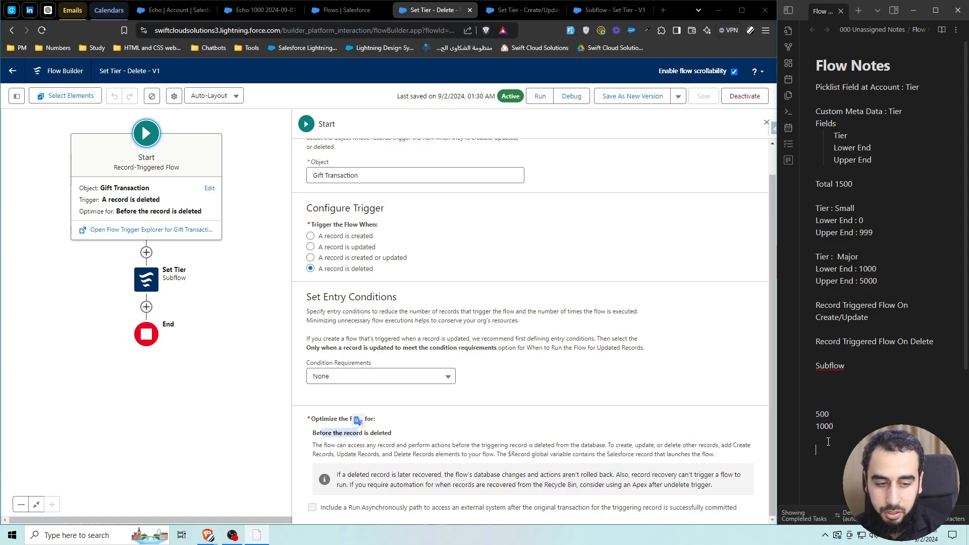
{"action": "type", "text": "1500"}
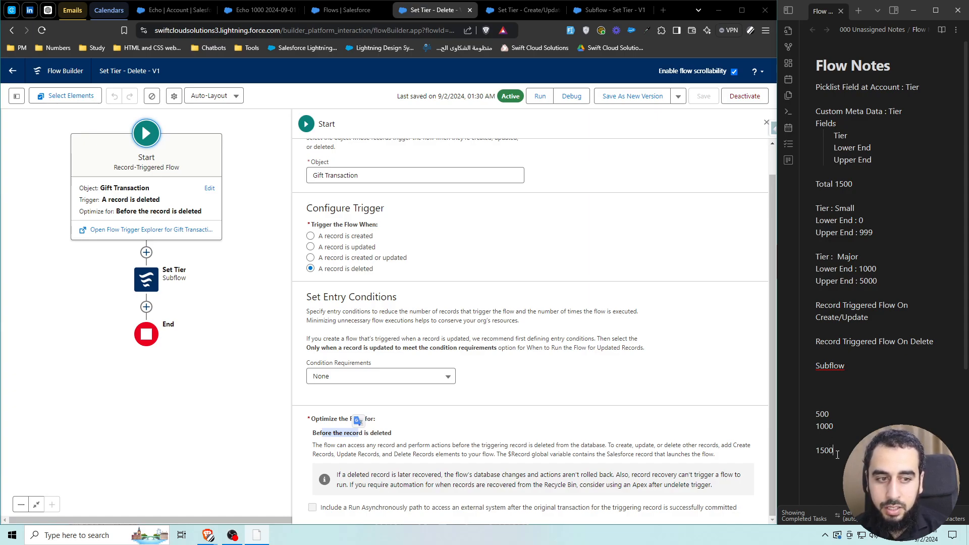
Step: Remove the scratch gift amounts and their sum from the end of the flow notes
{"action": "left_click_drag", "start_coordinate": [833, 451], "coordinate": [810, 429]}
{"action": "key", "text": "BackSpace"}
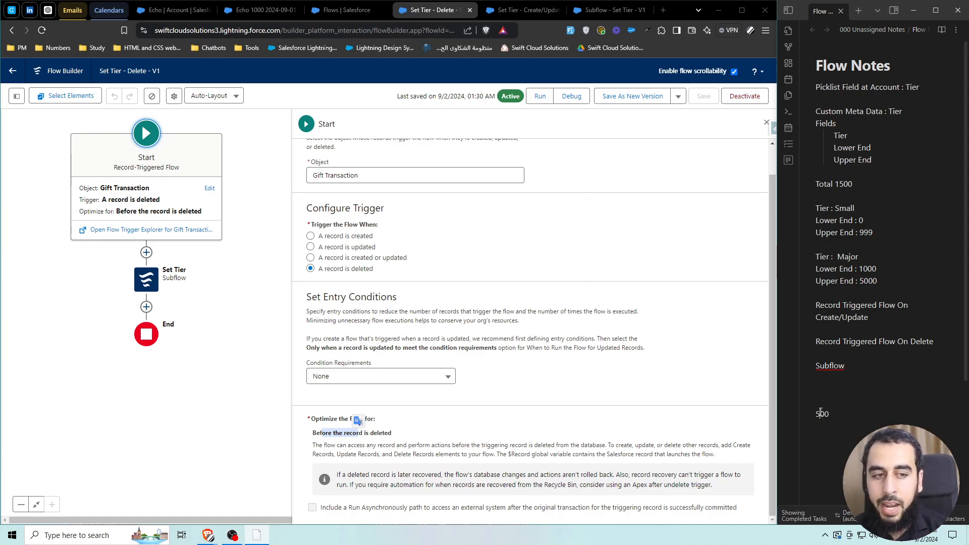
{"action": "left_click_drag", "start_coordinate": [812, 418], "coordinate": [831, 419]}
{"action": "left_click", "coordinate": [850, 418]}
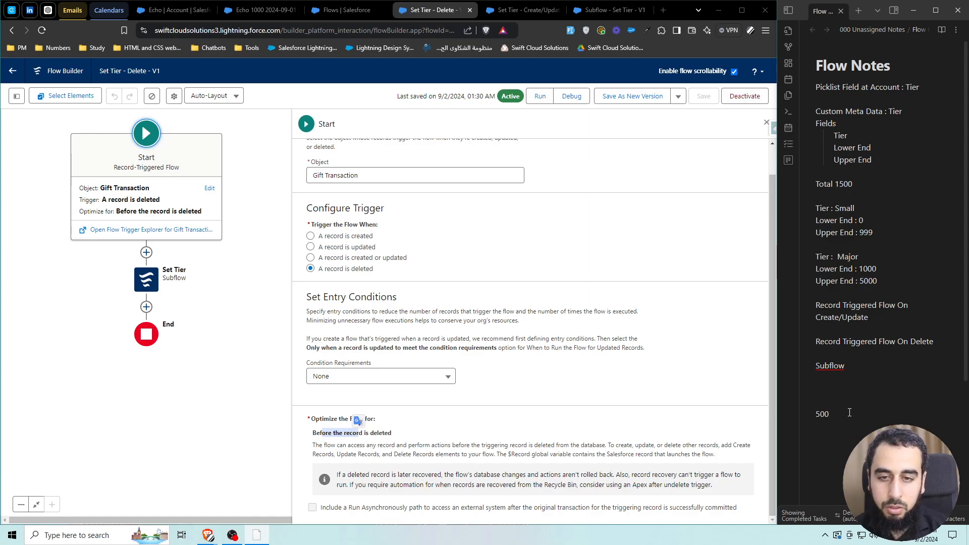
{"action": "key", "text": "BackSpace"}
{"action": "key", "text": "BackSpace"}
{"action": "key", "text": "BackSpace"}
{"action": "key", "text": "BackSpace"}
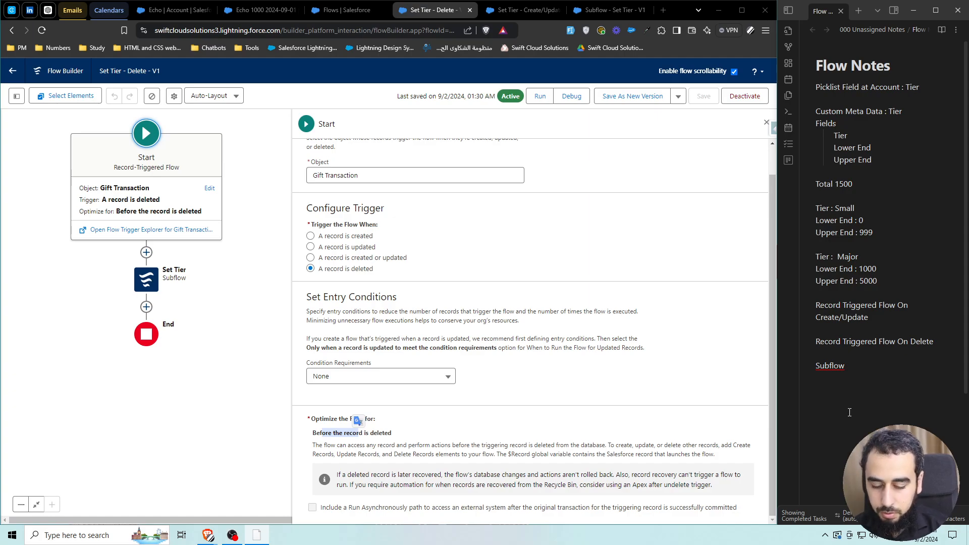
Step: Add the lines Create, Update, and Delete at the end of the flow notes
{"action": "type", "text": "Create"}
{"action": "key", "text": "Return"}
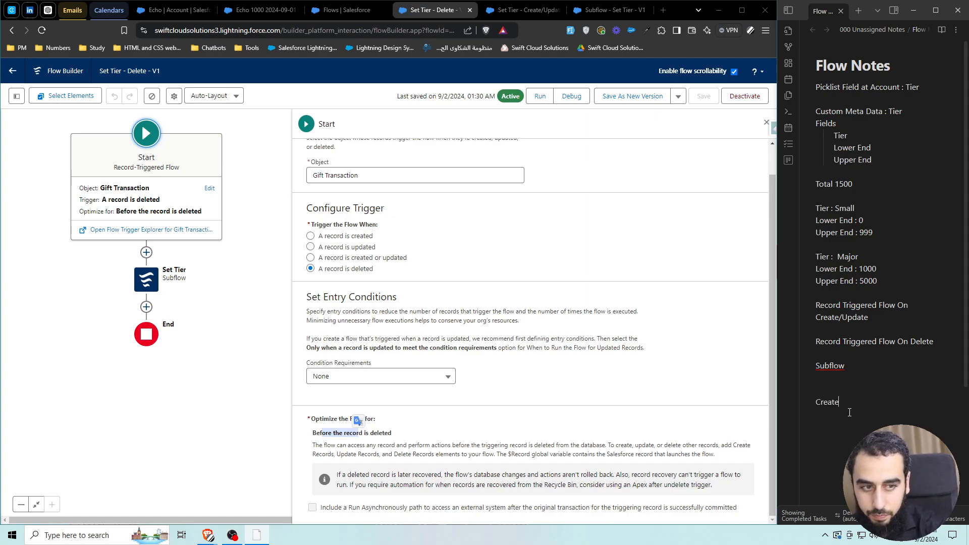
{"action": "type", "text": "Update "}
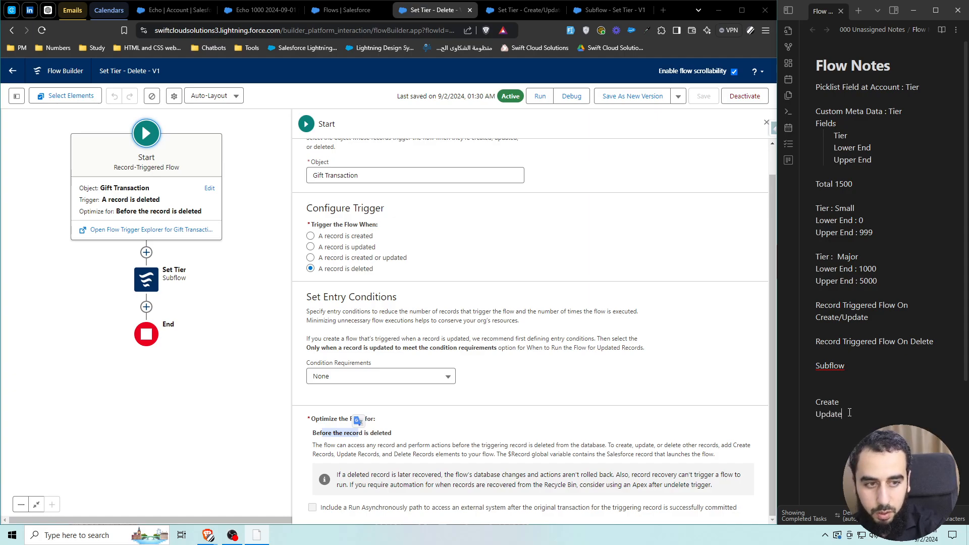
{"action": "type", "text": "De"}
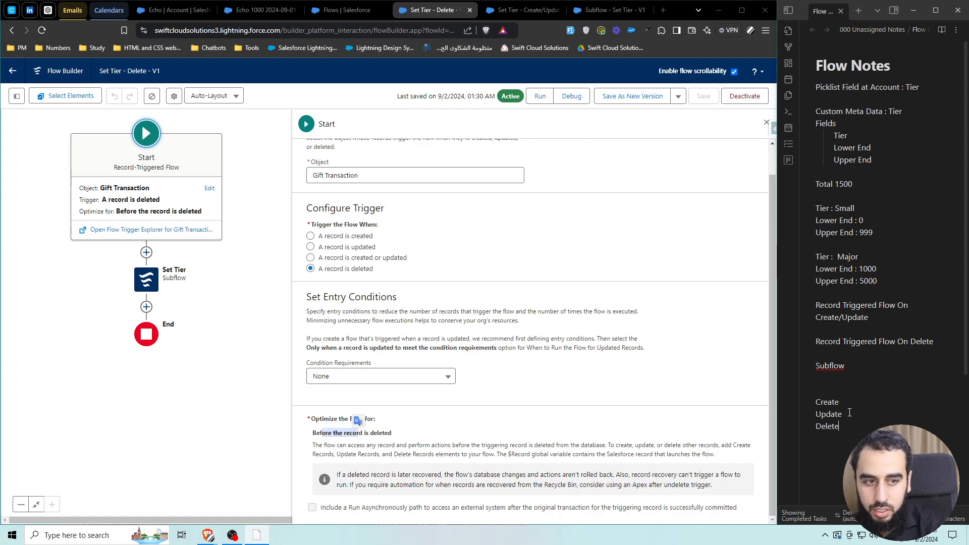
{"action": "type", "text": "lete"}
{"action": "key", "text": "Return"}
{"action": "key", "text": "Return"}
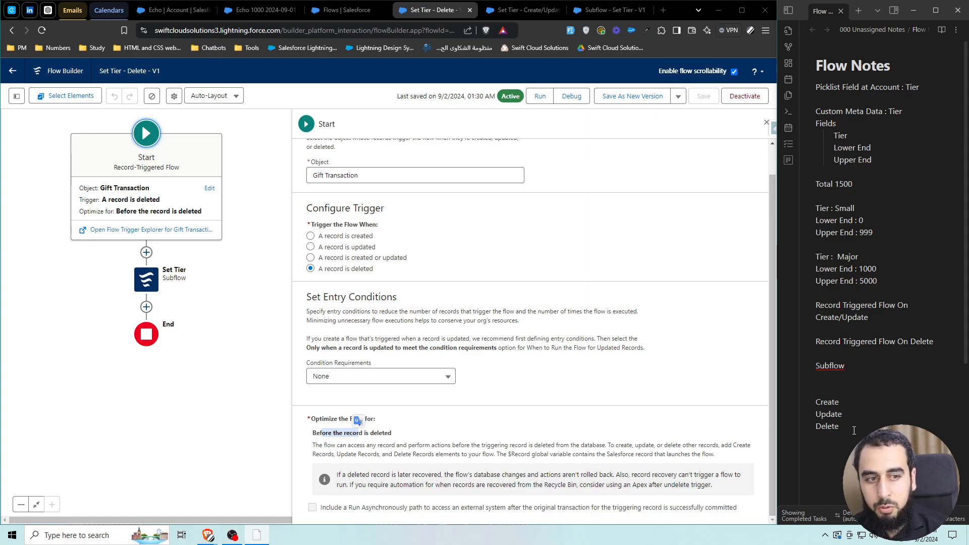
{"action": "left_click_drag", "start_coordinate": [854, 431], "coordinate": [815, 401]}
{"action": "left_click", "coordinate": [830, 453]}
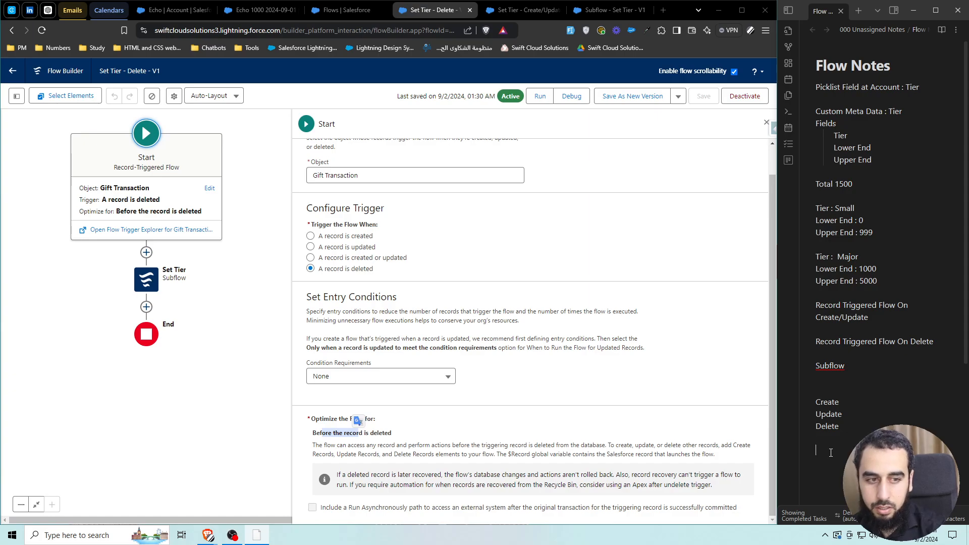
{"action": "type", "text": "Event > Fl"}
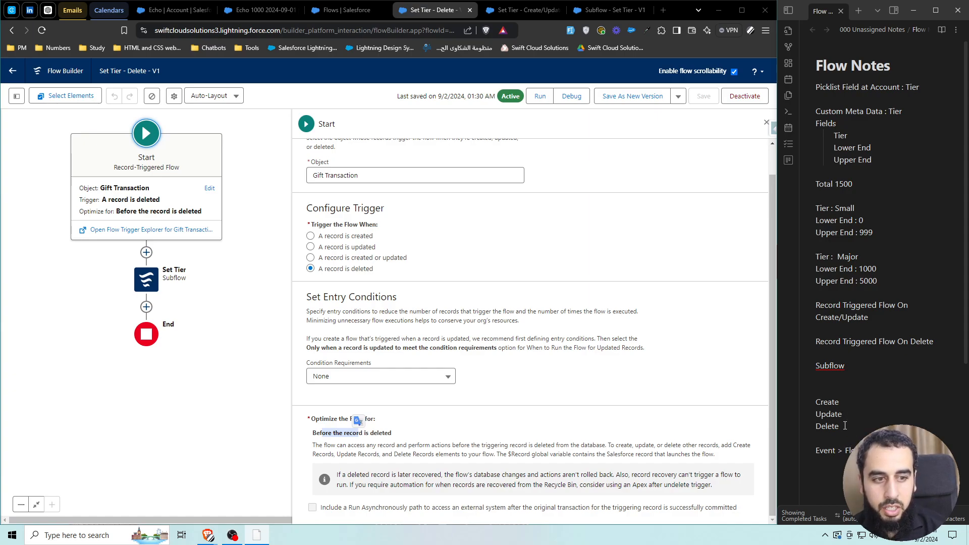
{"action": "left_click_drag", "start_coordinate": [840, 454], "coordinate": [812, 456]}
{"action": "key", "text": "BackSpace"}
Step: Append "> Event > Flow" to each of the Create, Update, and Delete lines in the notes
{"action": "left_click", "coordinate": [851, 406]}
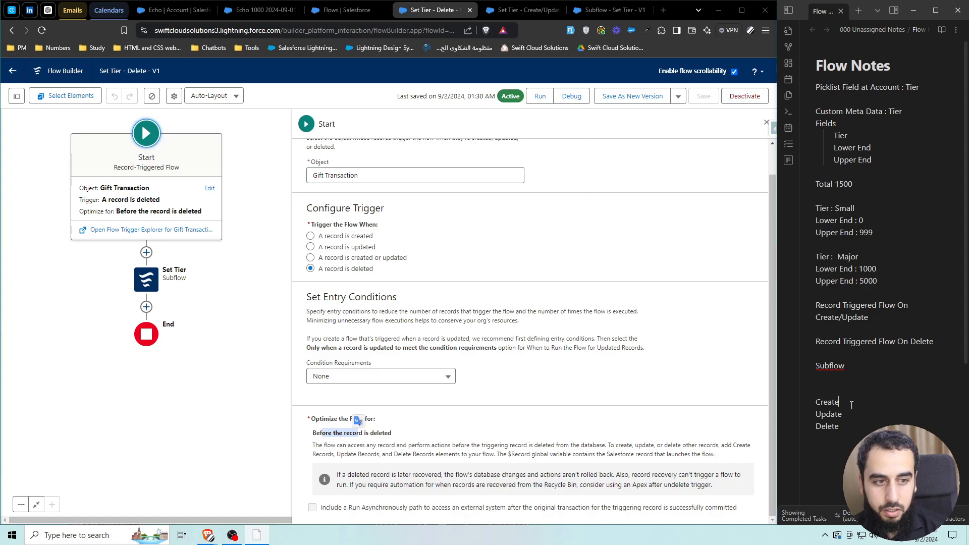
{"action": "type", "text": "> Event > Flow"}
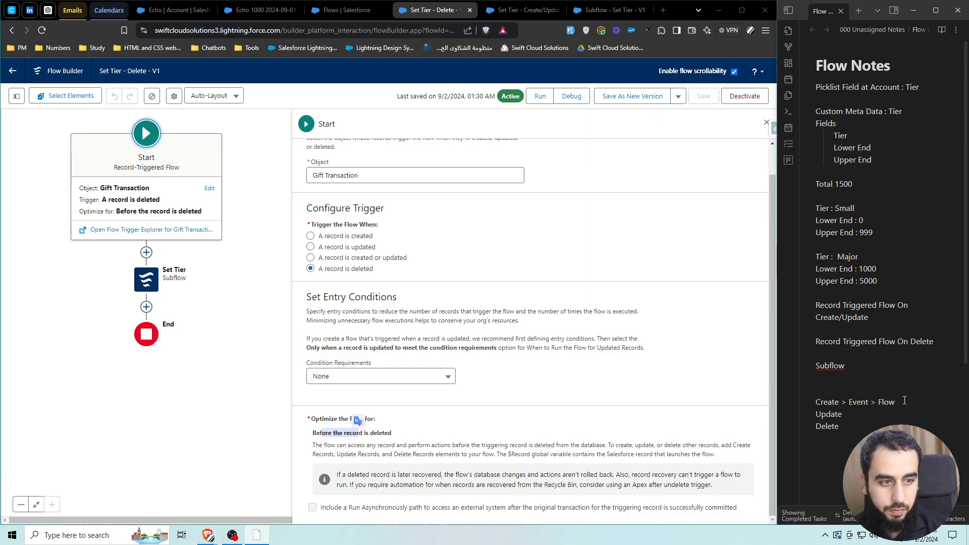
{"action": "left_click_drag", "start_coordinate": [904, 401], "coordinate": [840, 401]}
{"action": "key", "text": "ctrl+c"}
{"action": "left_click", "coordinate": [843, 414]}
{"action": "key", "text": "ctrl+v"}
{"action": "left_click", "coordinate": [851, 429]}
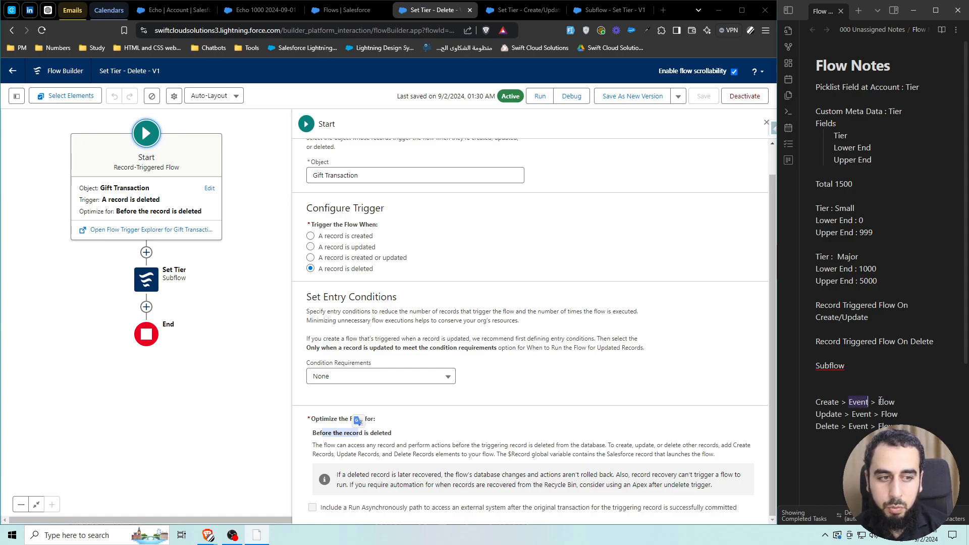
{"action": "double_click", "coordinate": [830, 415]}
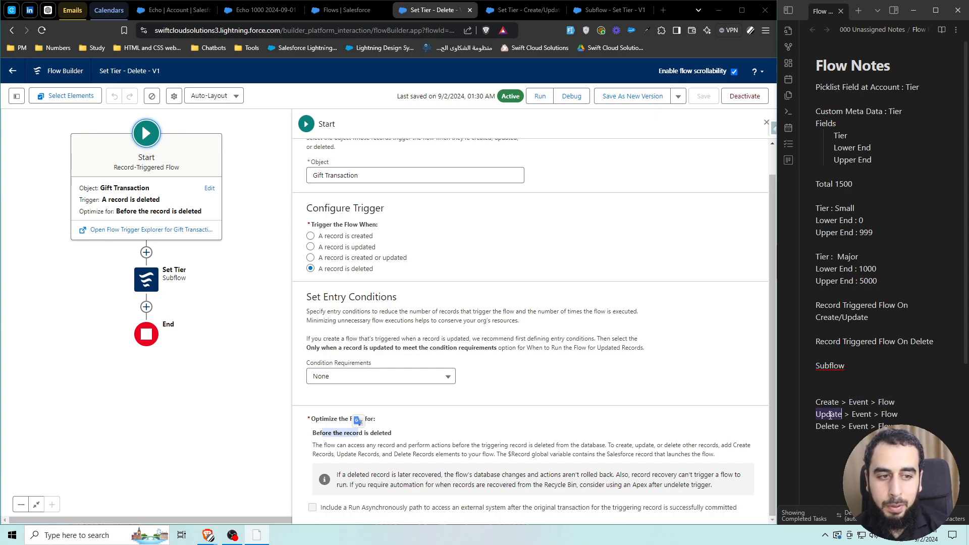
{"action": "double_click", "coordinate": [857, 402]}
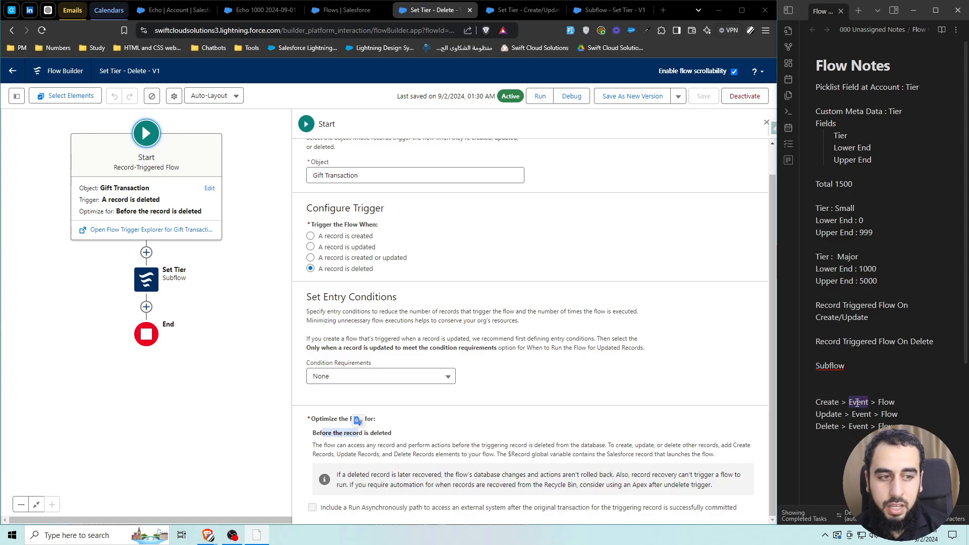
{"action": "double_click", "coordinate": [831, 427]}
{"action": "left_click", "coordinate": [857, 428]}
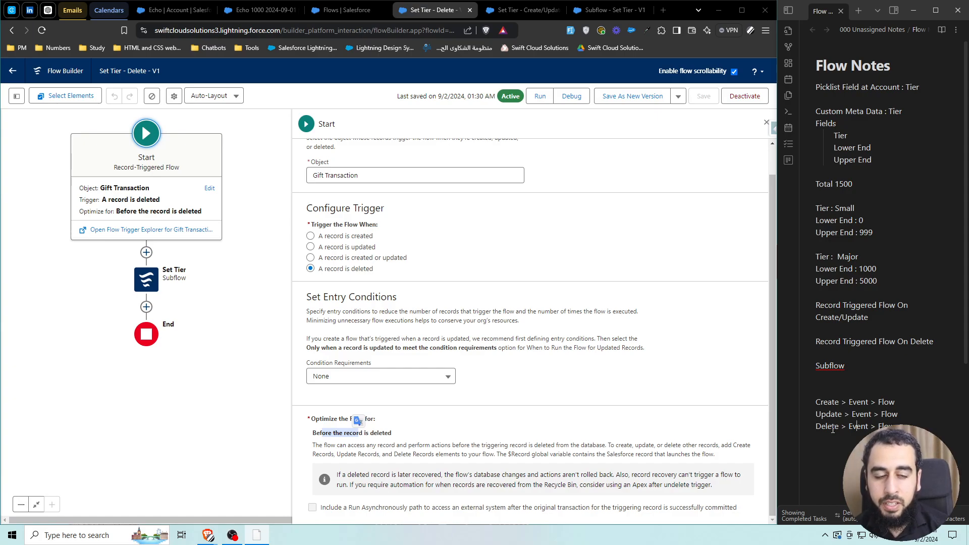
{"action": "left_click", "coordinate": [367, 447]}
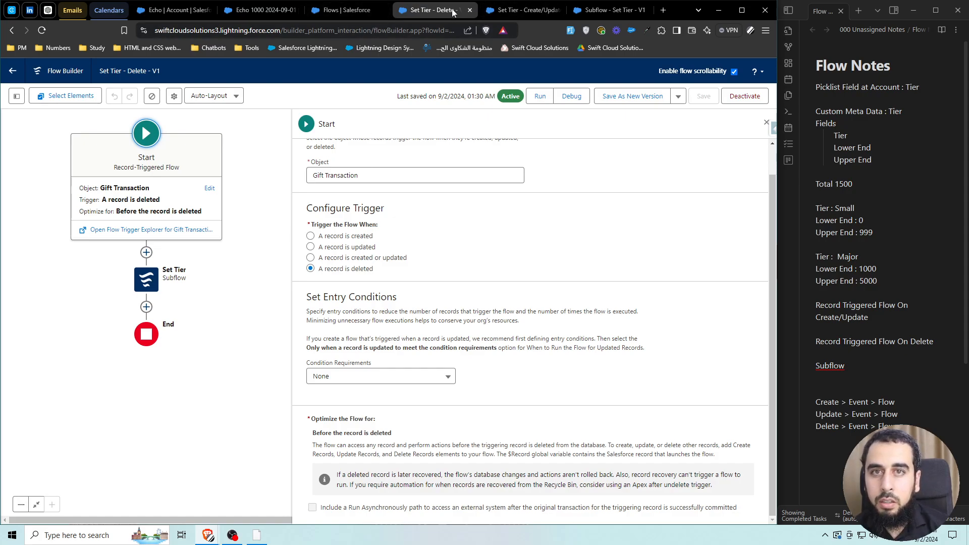
Step: Find and open the Platform Events page in Salesforce Setup
{"action": "left_click", "coordinate": [359, 12]}
{"action": "left_click", "coordinate": [57, 121]}
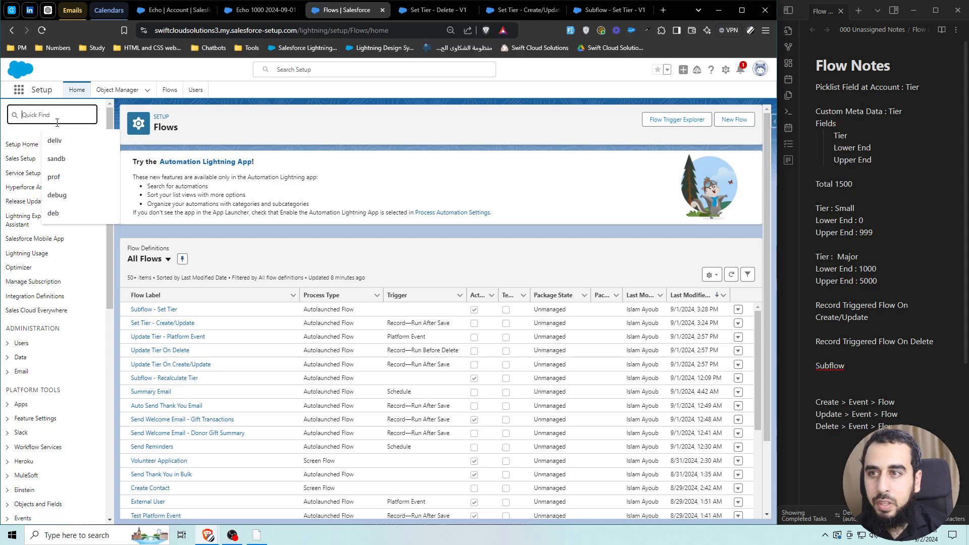
{"action": "type", "text": "plat"}
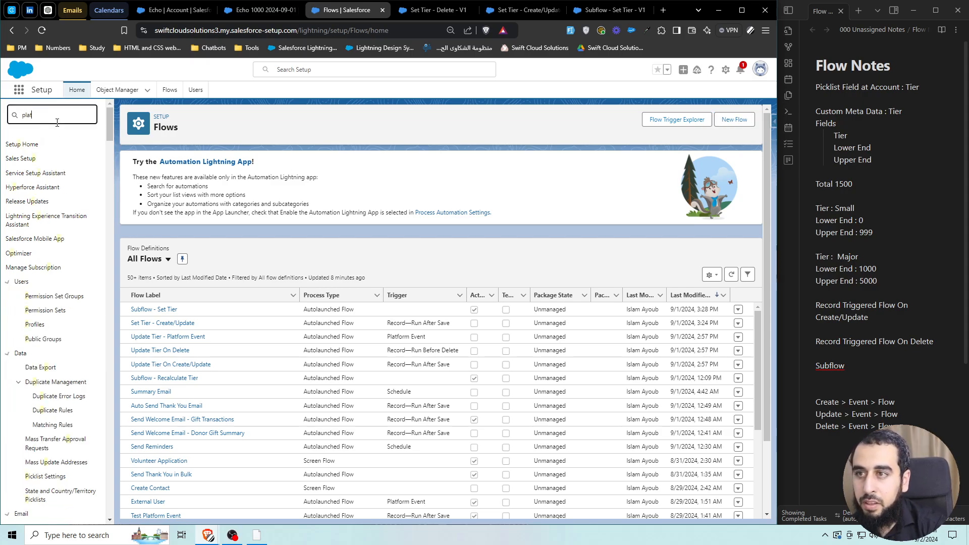
{"action": "type", "text": "form even"}
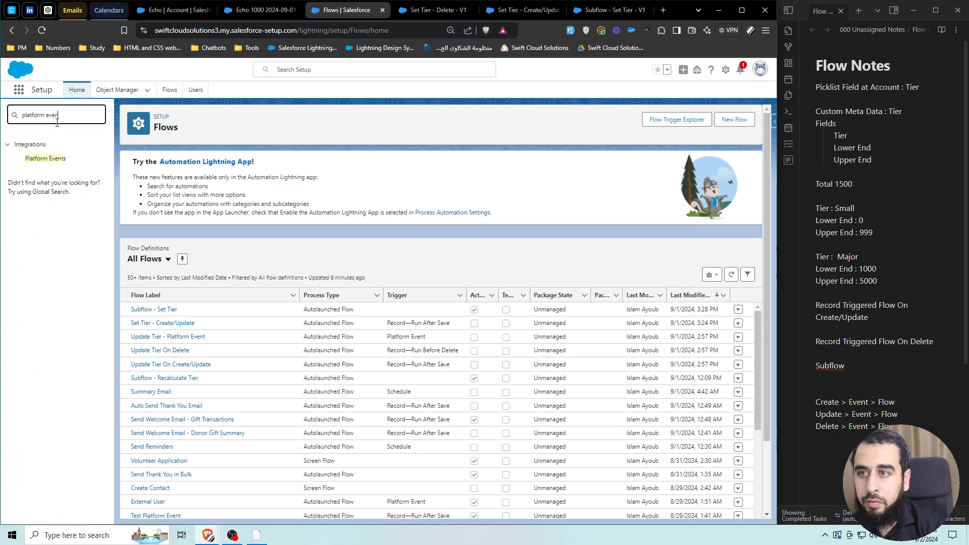
{"action": "left_click", "coordinate": [55, 159]}
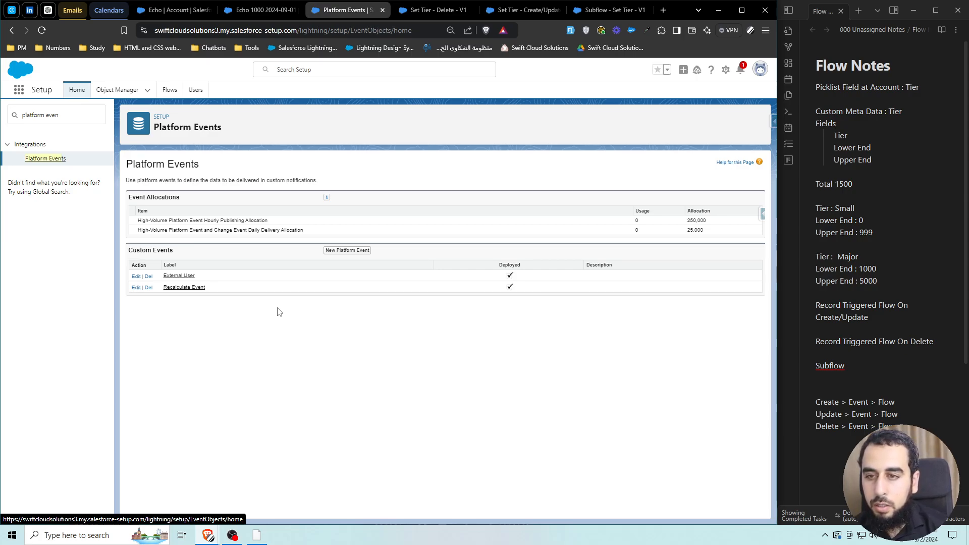
Step: Start a new platform event, reusing the existing Recalculate Event name as its label
{"action": "left_click_drag", "start_coordinate": [207, 287], "coordinate": [164, 290]}
{"action": "left_click", "coordinate": [205, 319]}
{"action": "left_click", "coordinate": [236, 317]}
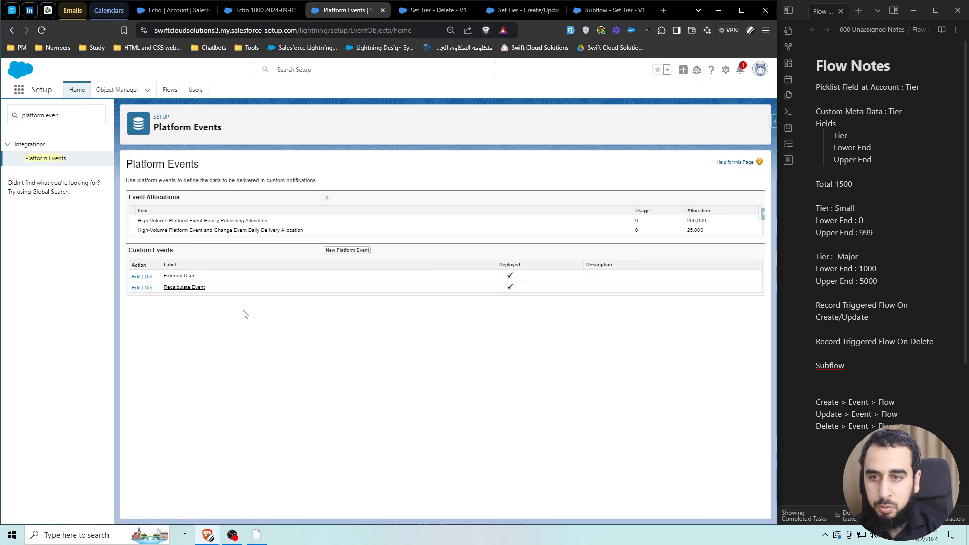
{"action": "left_click", "coordinate": [332, 250]}
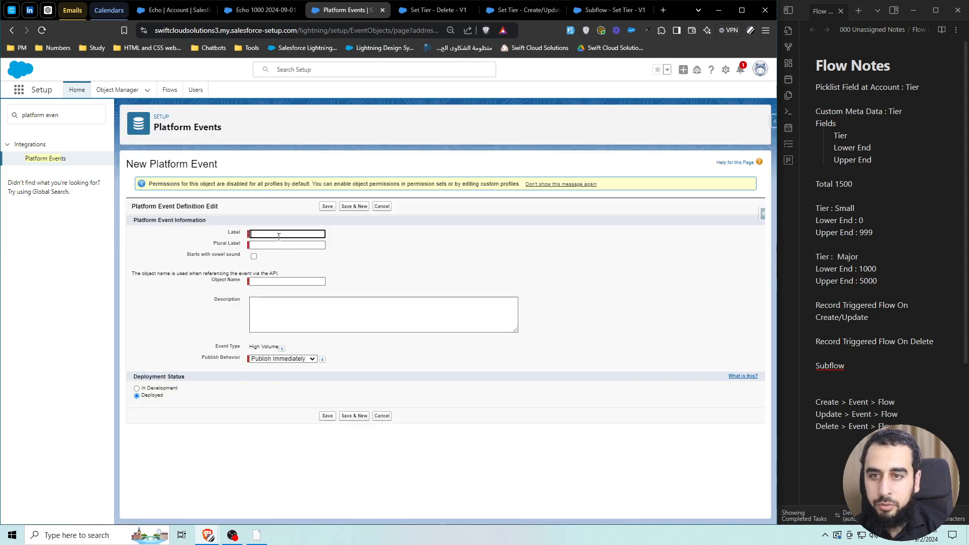
{"action": "left_click", "coordinate": [279, 237]}
{"action": "key", "text": "ctrl+v"}
{"action": "left_click", "coordinate": [365, 241]}
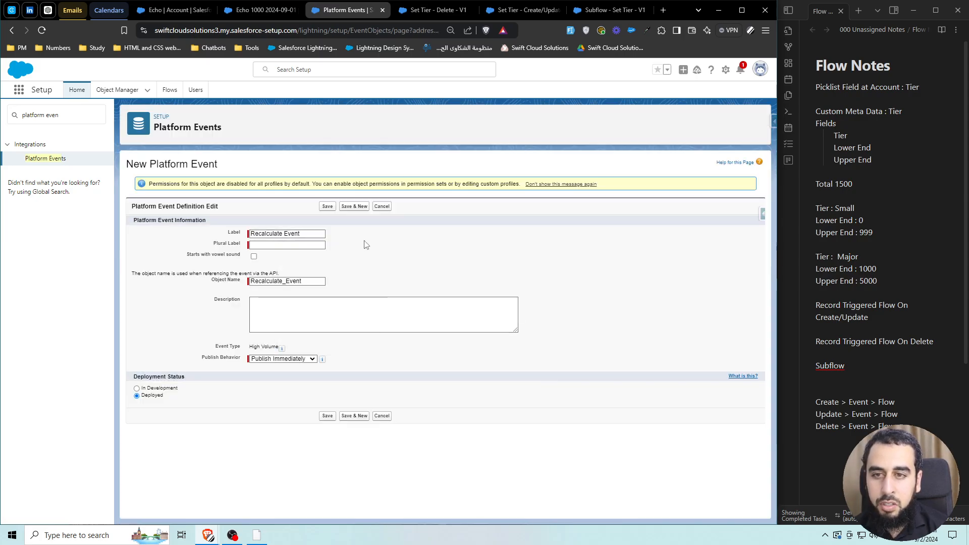
Step: Set the new platform event's plural label to Recalculate Events
{"action": "triple_click", "coordinate": [302, 233]}
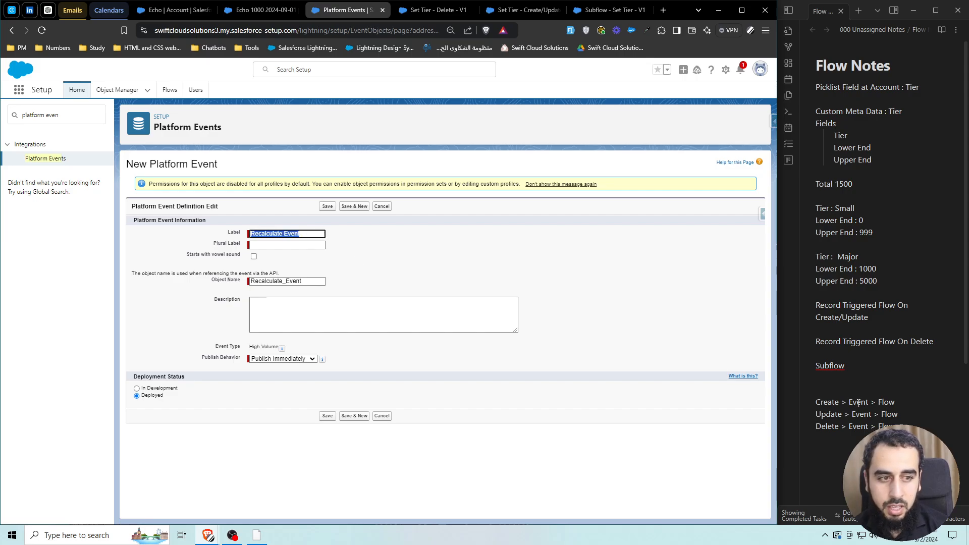
{"action": "double_click", "coordinate": [857, 402]}
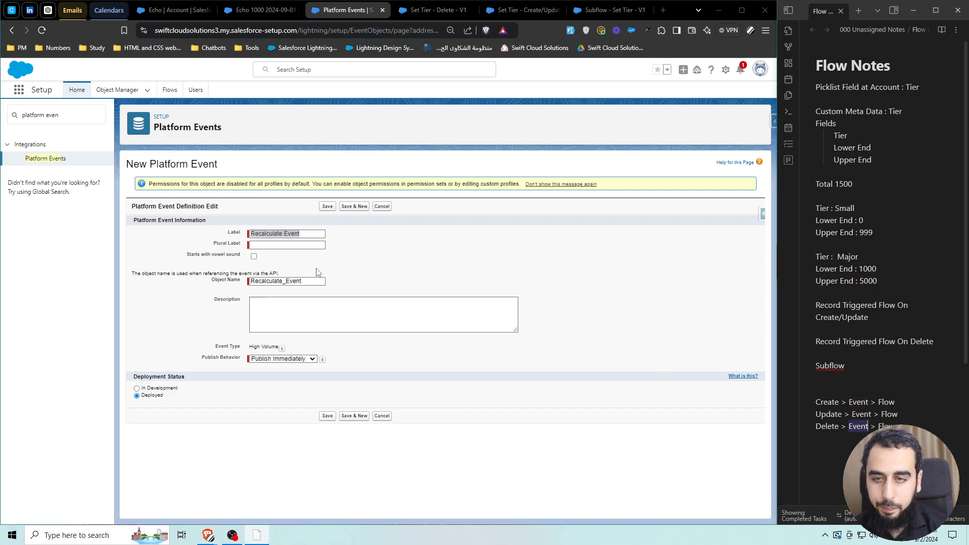
{"action": "key", "text": "alt+Tab"}
{"action": "left_click", "coordinate": [292, 245]}
{"action": "key", "text": "ctrl+v"}
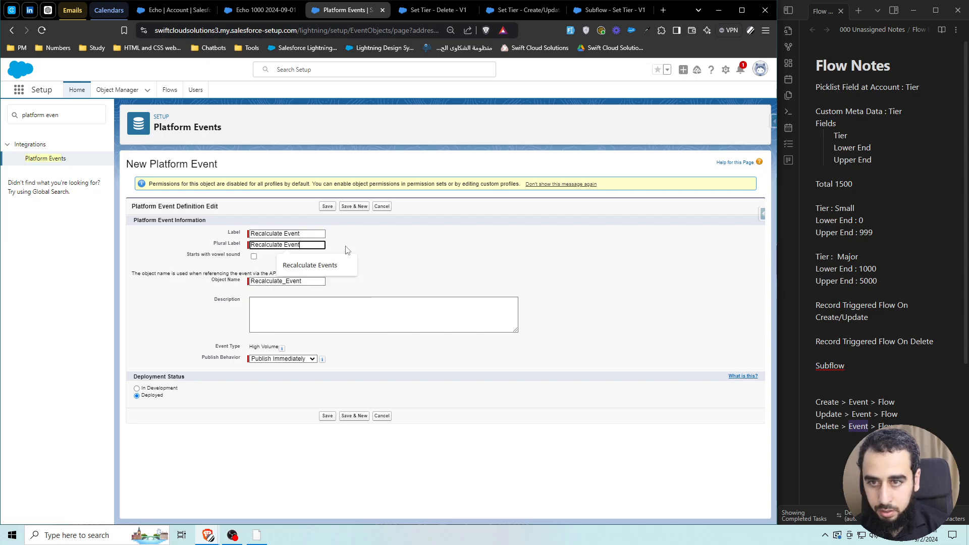
{"action": "type", "text": "s"}
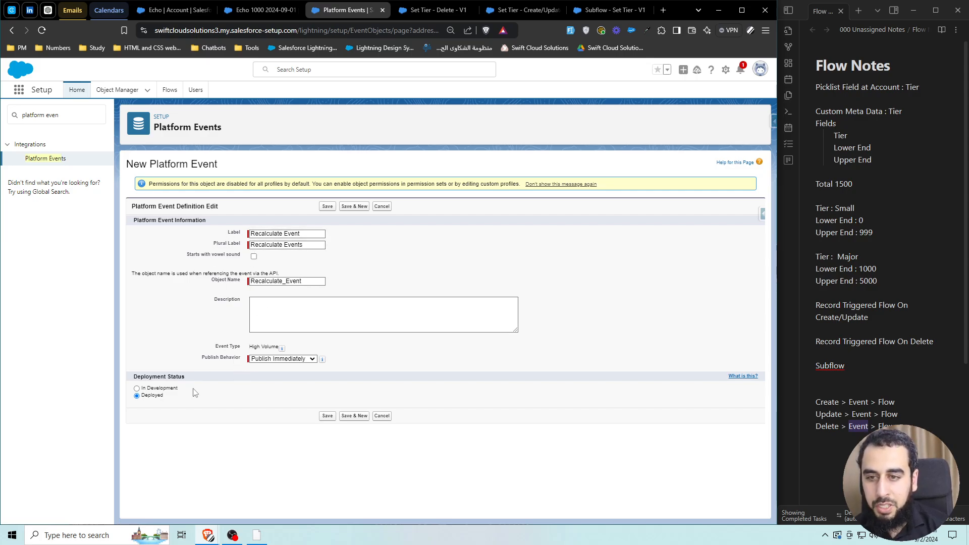
Step: Set the new event's publish behavior to Publish After Commit and try to save it
{"action": "left_click_drag", "start_coordinate": [203, 360], "coordinate": [240, 362]}
{"action": "left_click", "coordinate": [269, 360]}
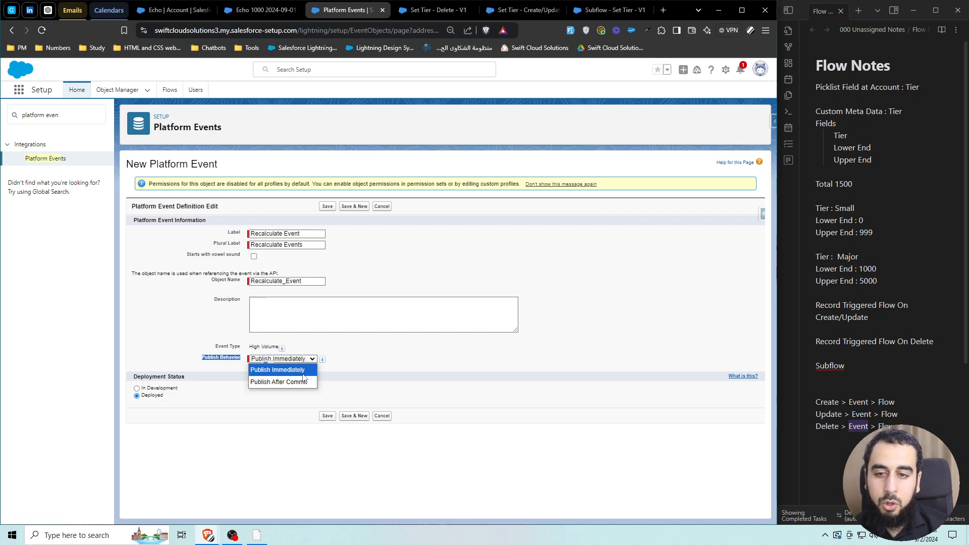
{"action": "left_click", "coordinate": [303, 381]}
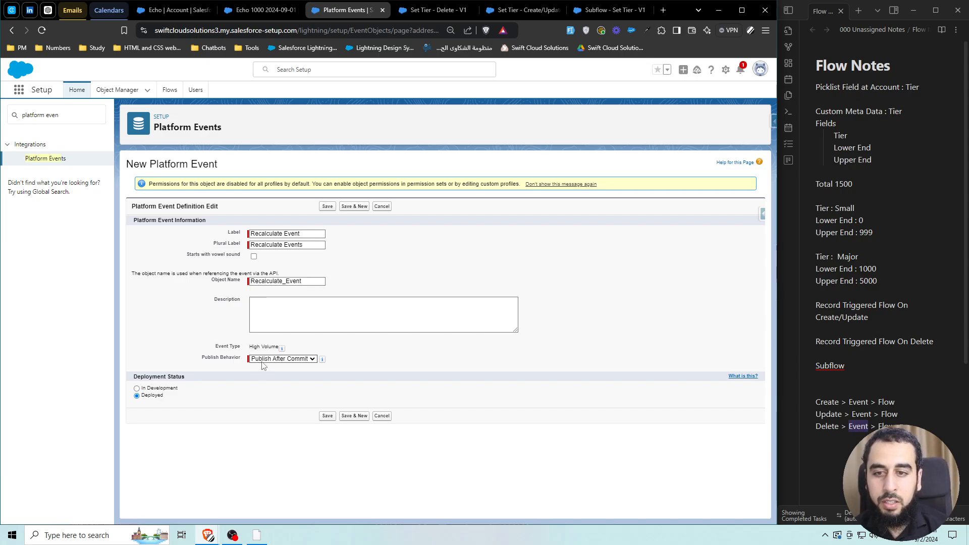
{"action": "left_click", "coordinate": [328, 416]}
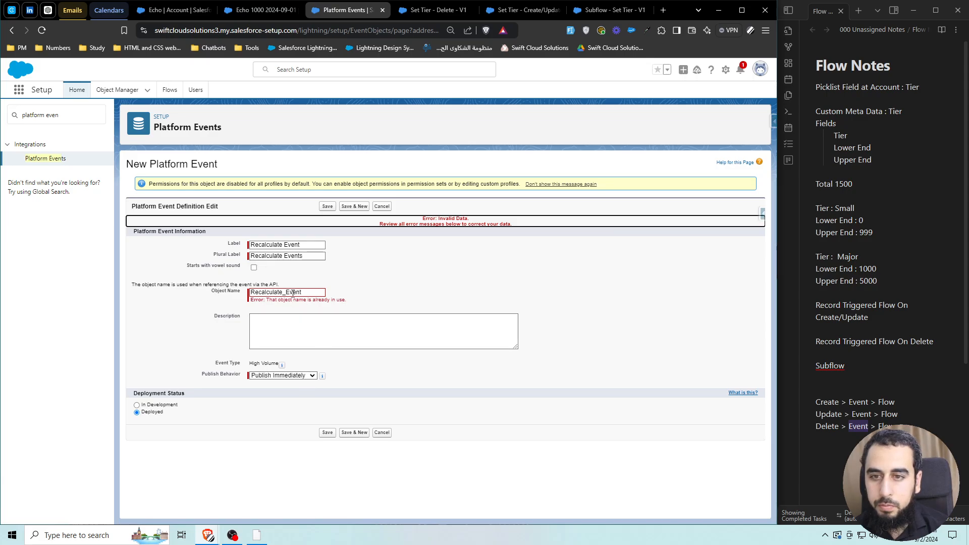
Step: Rename the new event's label to Recalculate Event2 and its object name to Recalculate_Event2, and save it
{"action": "left_click", "coordinate": [298, 244]}
{"action": "type", "text": "2"}
{"action": "left_click", "coordinate": [309, 292]}
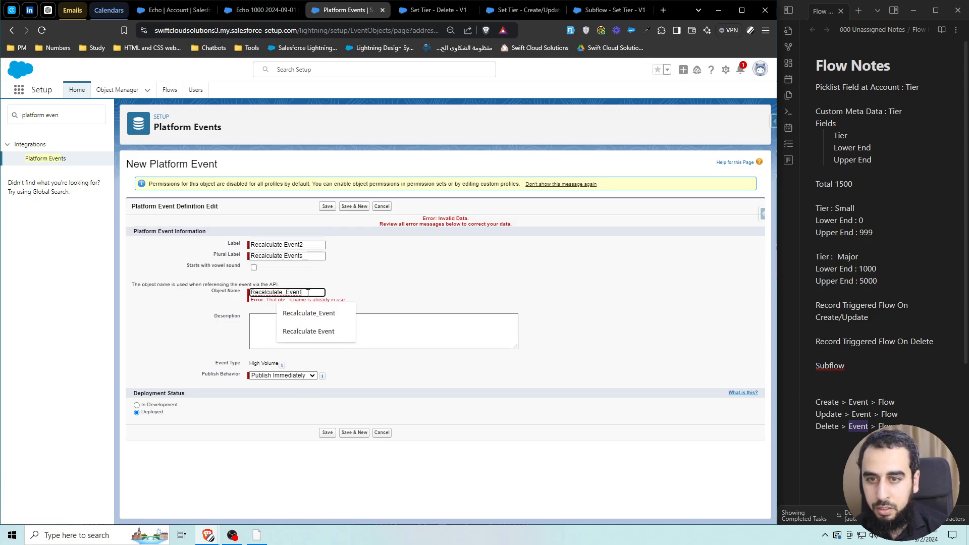
{"action": "type", "text": "2"}
{"action": "left_click", "coordinate": [327, 432]}
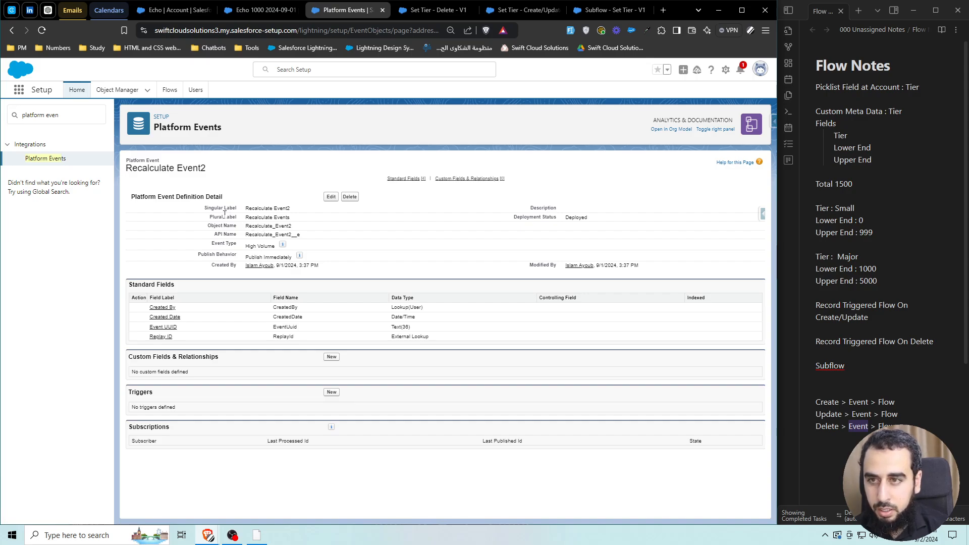
Step: Permanently delete the Recalculate Event2 platform event
{"action": "left_click", "coordinate": [350, 196]}
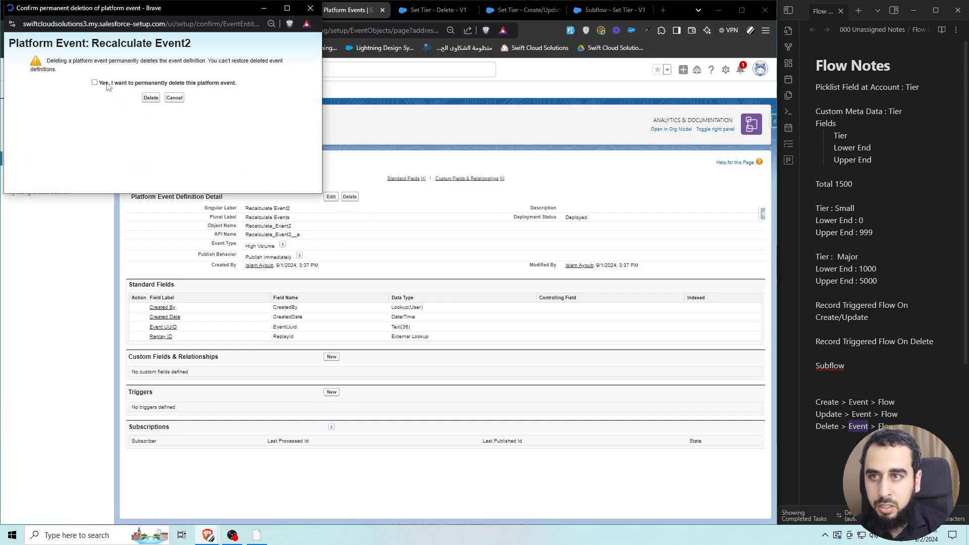
{"action": "left_click", "coordinate": [94, 82]}
{"action": "left_click", "coordinate": [150, 98]}
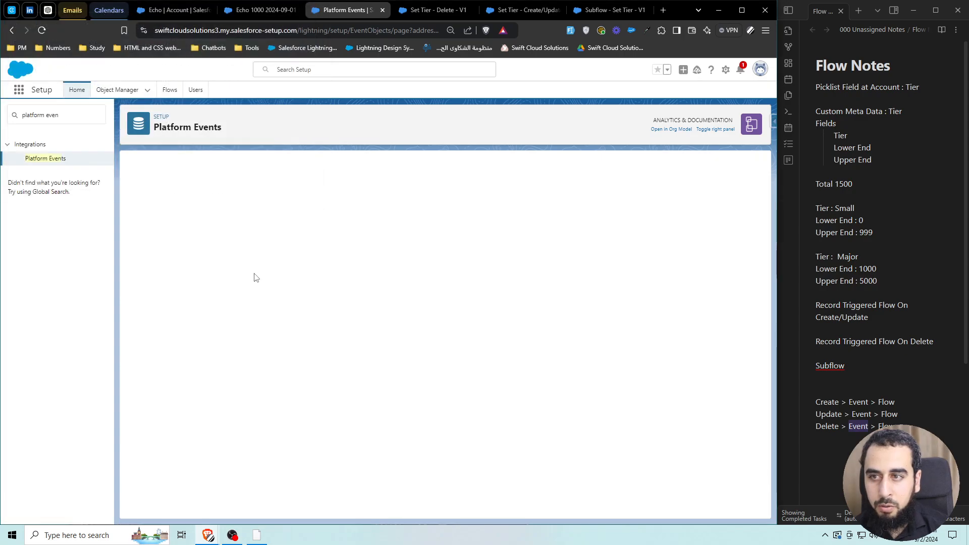
{"action": "left_click", "coordinate": [197, 288]}
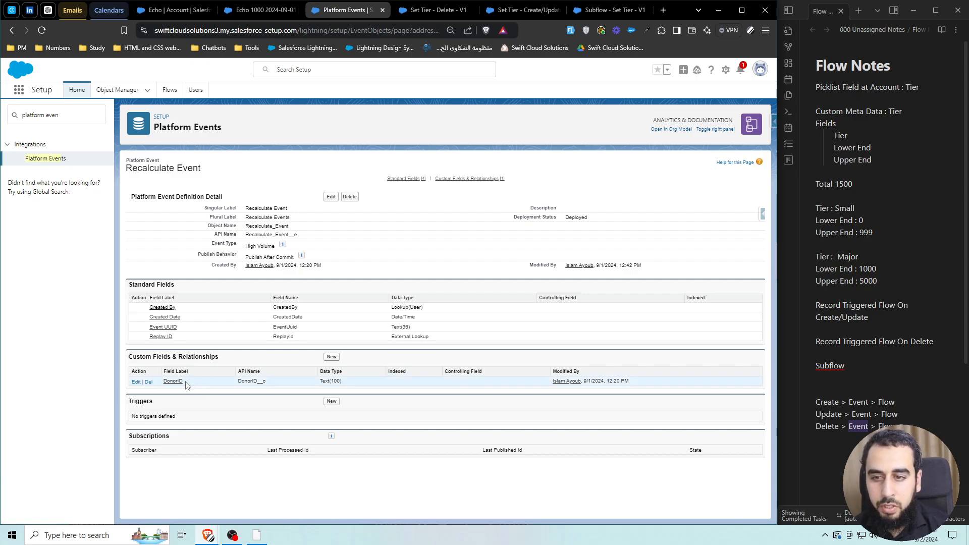
{"action": "left_click", "coordinate": [331, 358]}
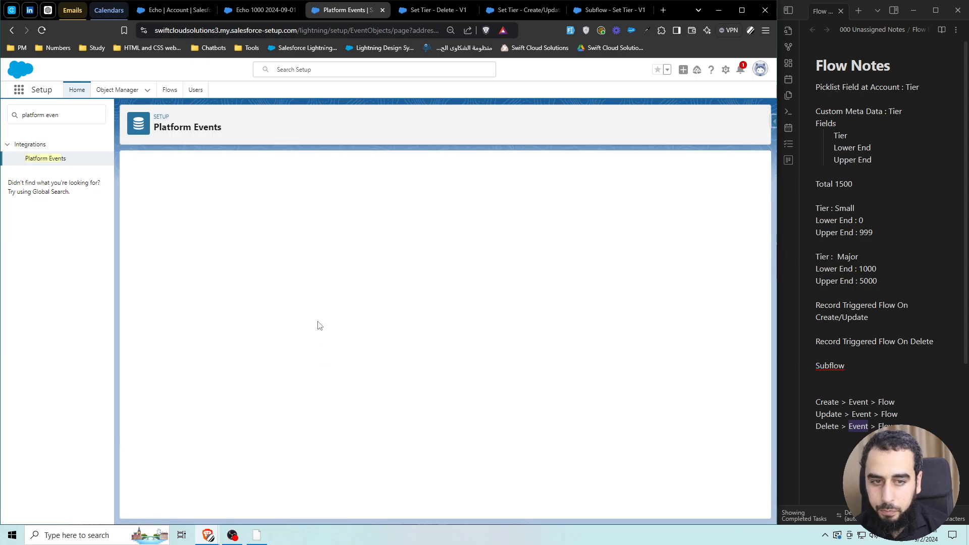
{"action": "left_click", "coordinate": [137, 335]}
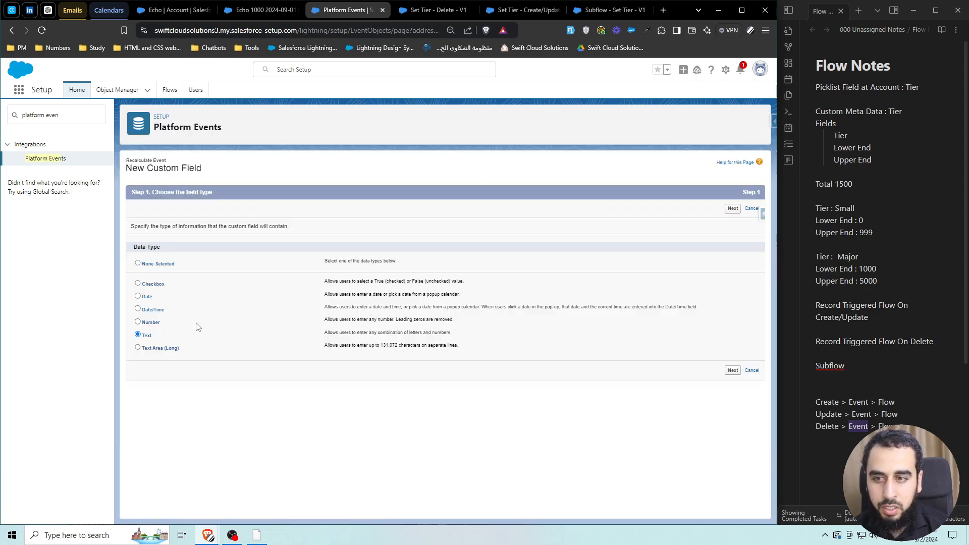
{"action": "left_click", "coordinate": [732, 209]}
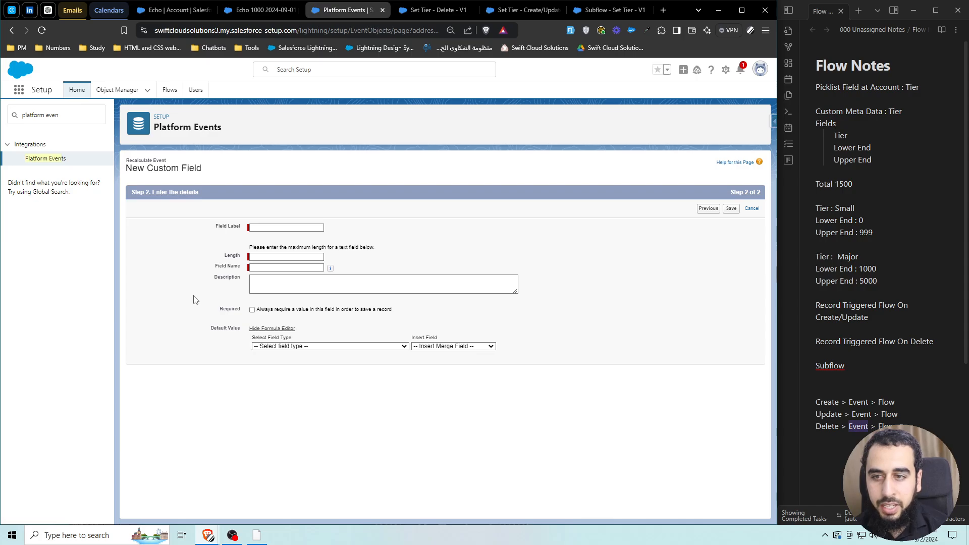
{"action": "left_click", "coordinate": [263, 227]}
{"action": "type", "text": "Donc"}
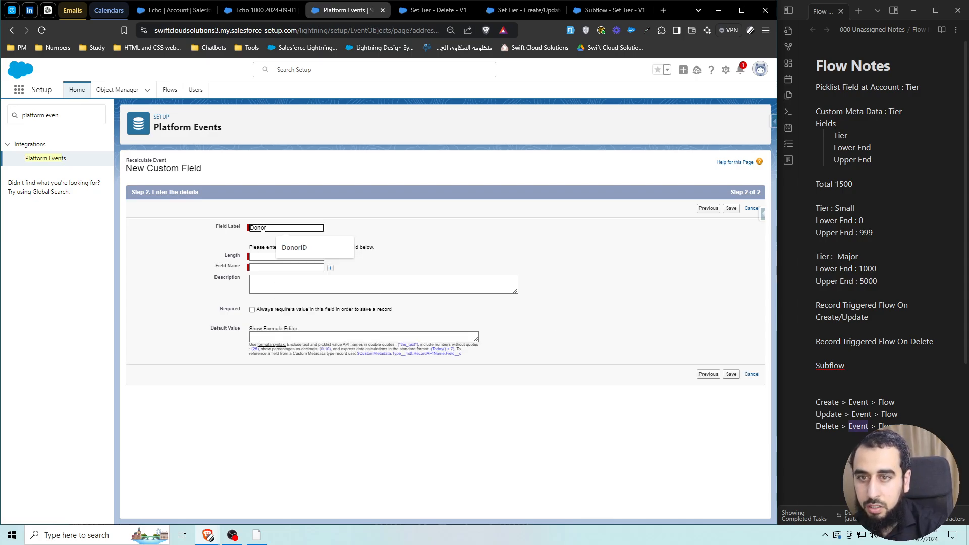
{"action": "type", "text": "rID"}
{"action": "left_click", "coordinate": [544, 214]}
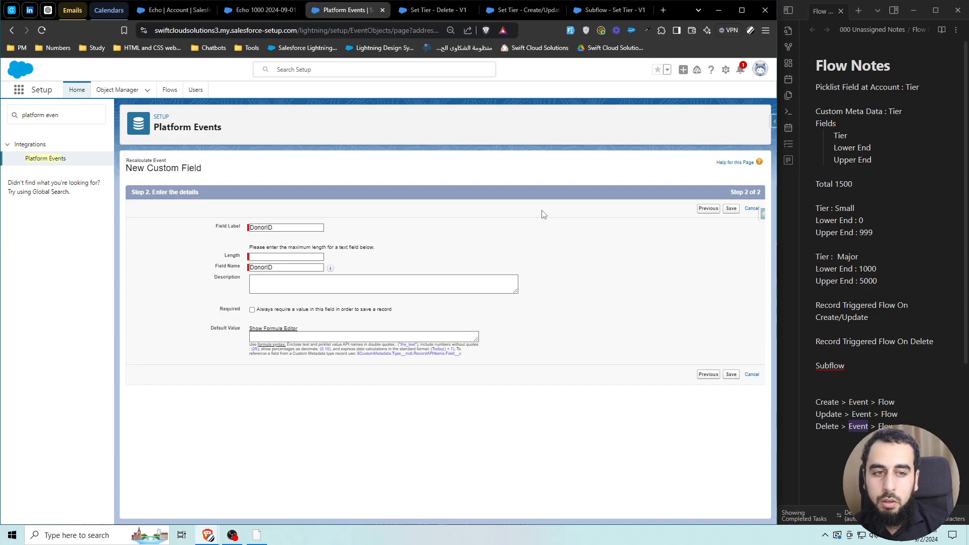
{"action": "double_click", "coordinate": [818, 403]}
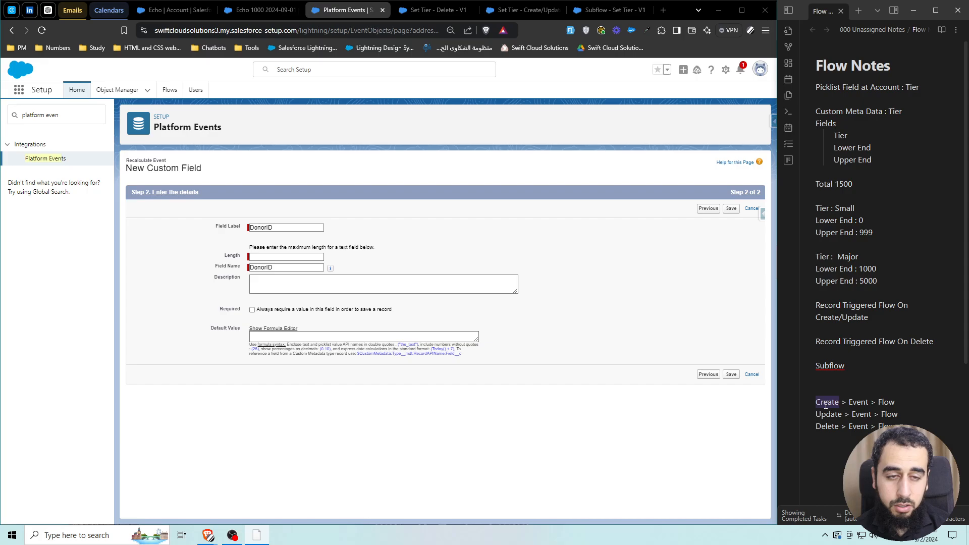
{"action": "double_click", "coordinate": [853, 402]}
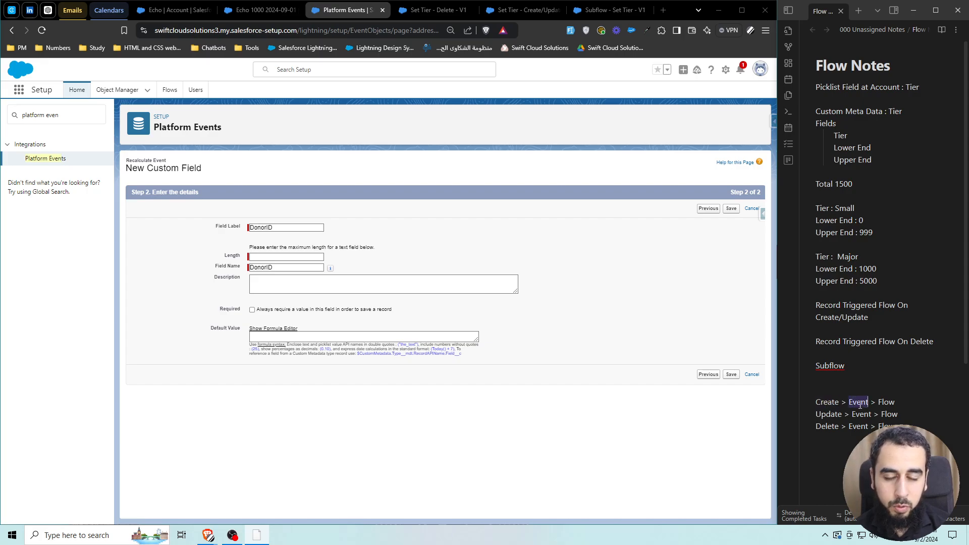
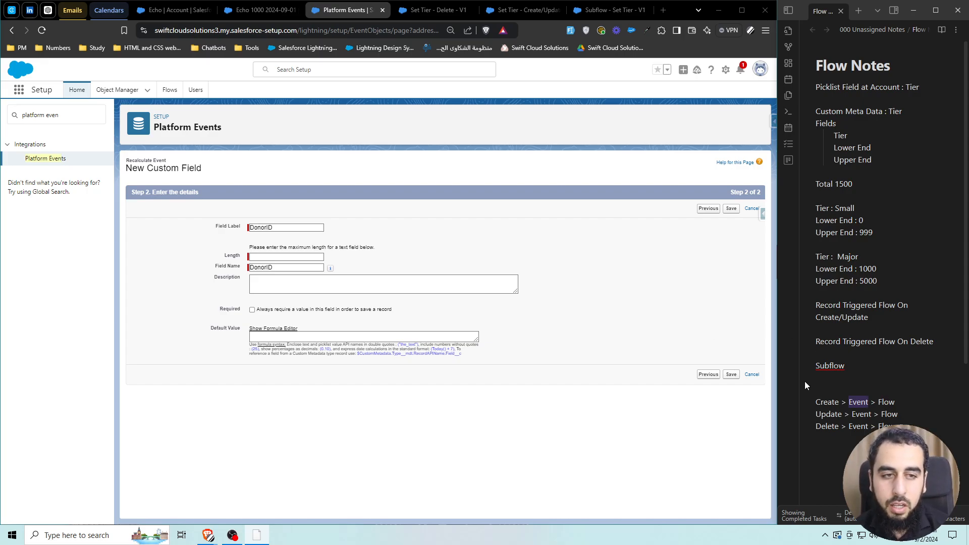
{"action": "left_click", "coordinate": [884, 399]}
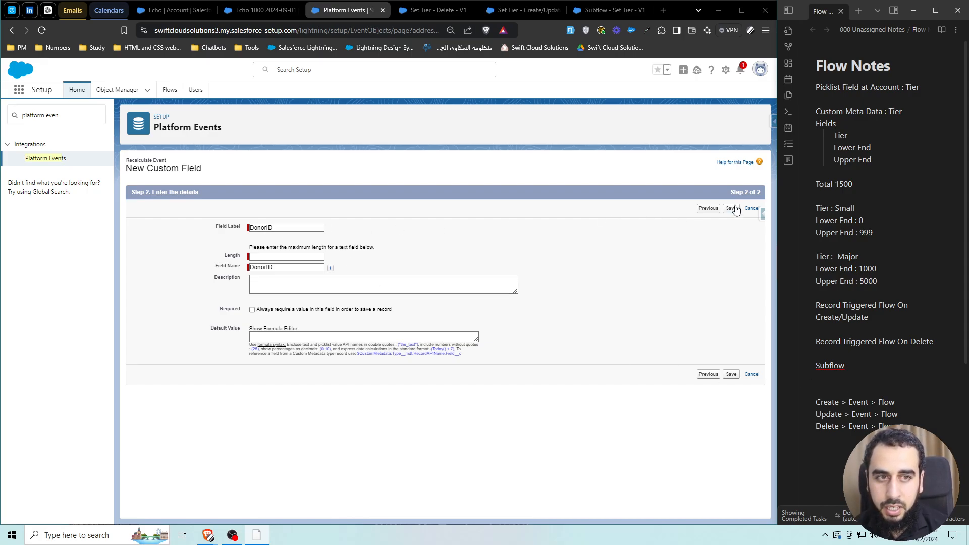
{"action": "left_click", "coordinate": [750, 209]}
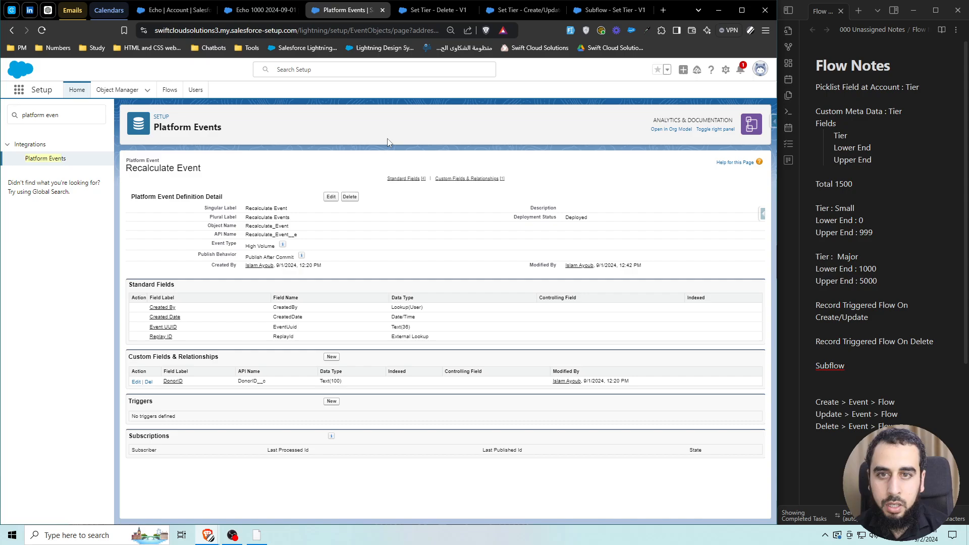
Step: Close the browser tabs for the three Set Tier flows, Platform Events and the gift transaction, keeping the donor account open
{"action": "double_click", "coordinate": [827, 402]}
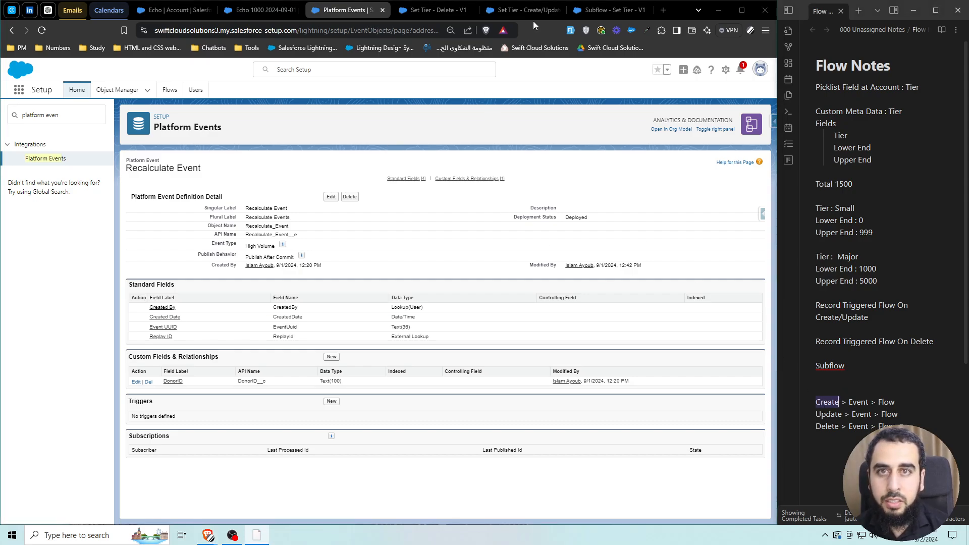
{"action": "left_click", "coordinate": [262, 10]}
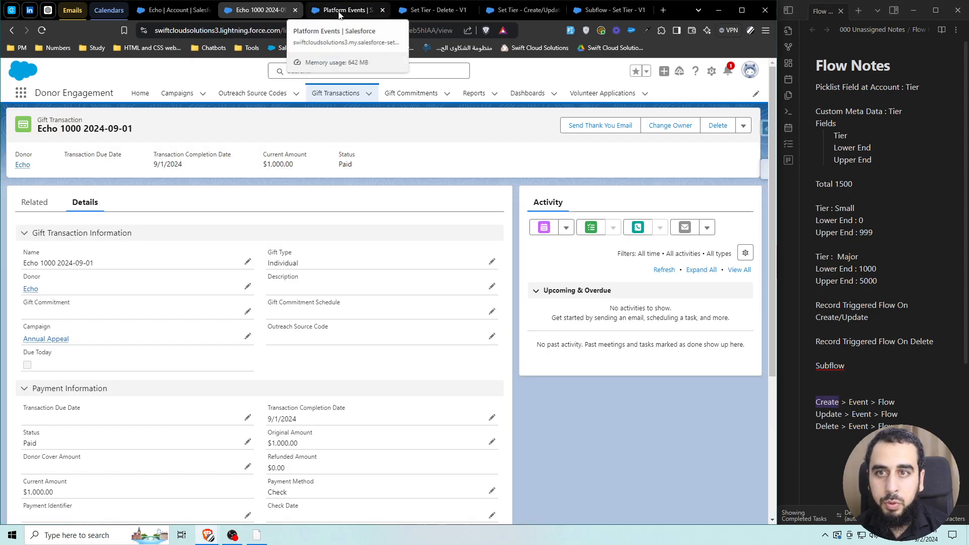
{"action": "left_click", "coordinate": [340, 11]}
{"action": "left_click", "coordinate": [399, 12]}
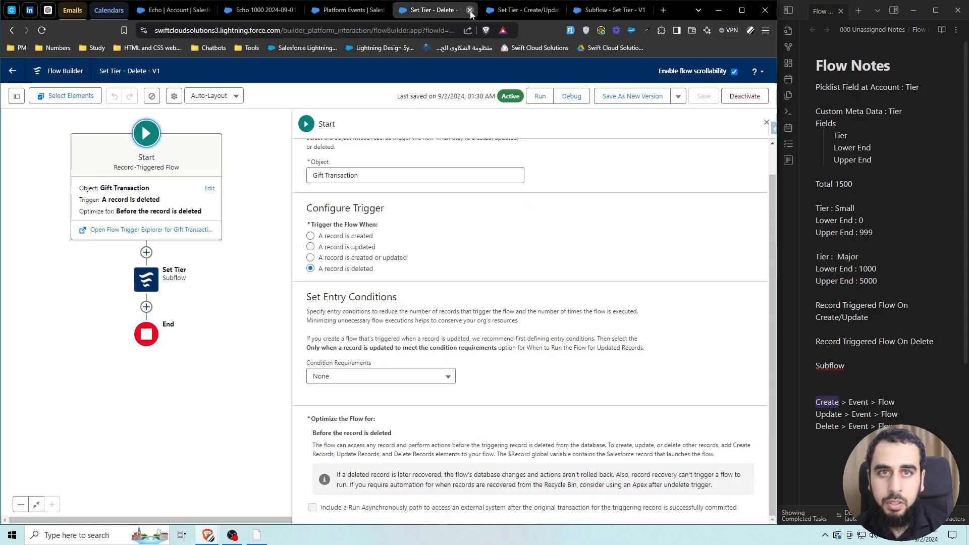
{"action": "left_click", "coordinate": [470, 11]}
{"action": "left_click", "coordinate": [469, 10]}
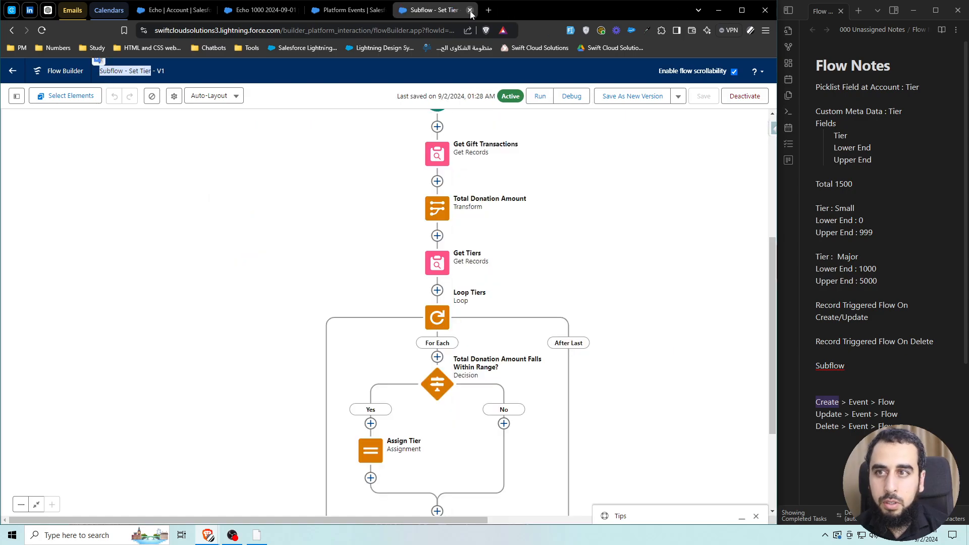
{"action": "left_click", "coordinate": [469, 10]}
{"action": "left_click", "coordinate": [470, 11]}
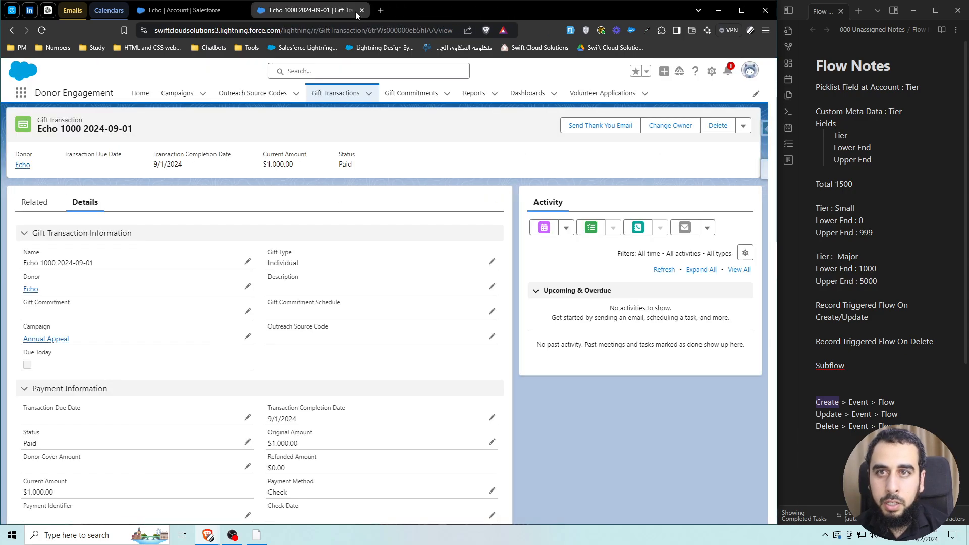
{"action": "left_click", "coordinate": [361, 10]}
Step: Open the Set Tier - Create/Update flow from the Flows list in Setup
{"action": "left_click", "coordinate": [720, 70]}
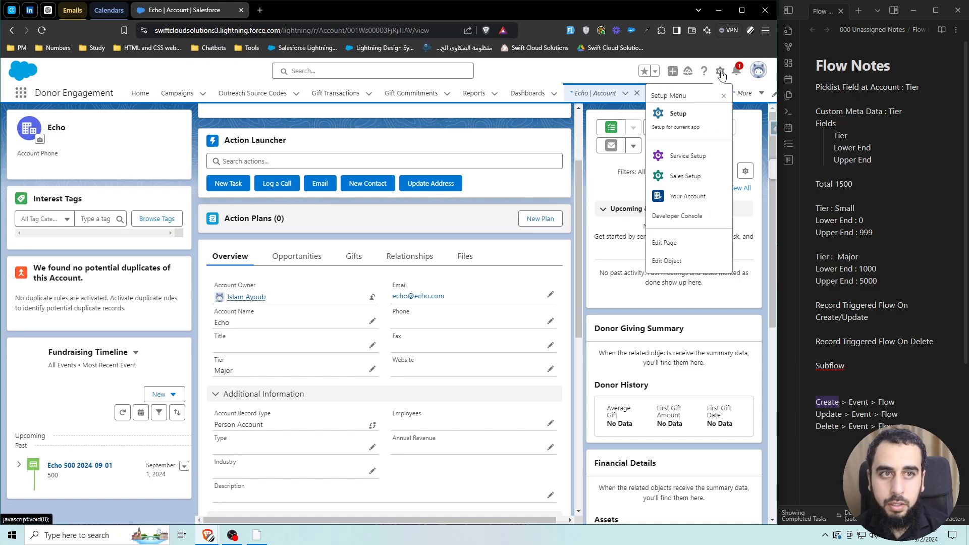
{"action": "left_click", "coordinate": [677, 117]}
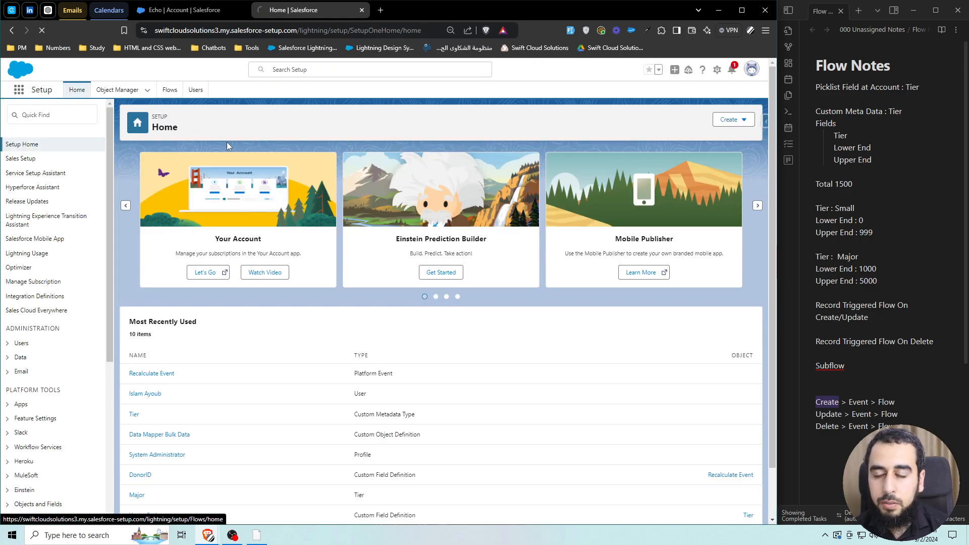
{"action": "left_click", "coordinate": [169, 90]}
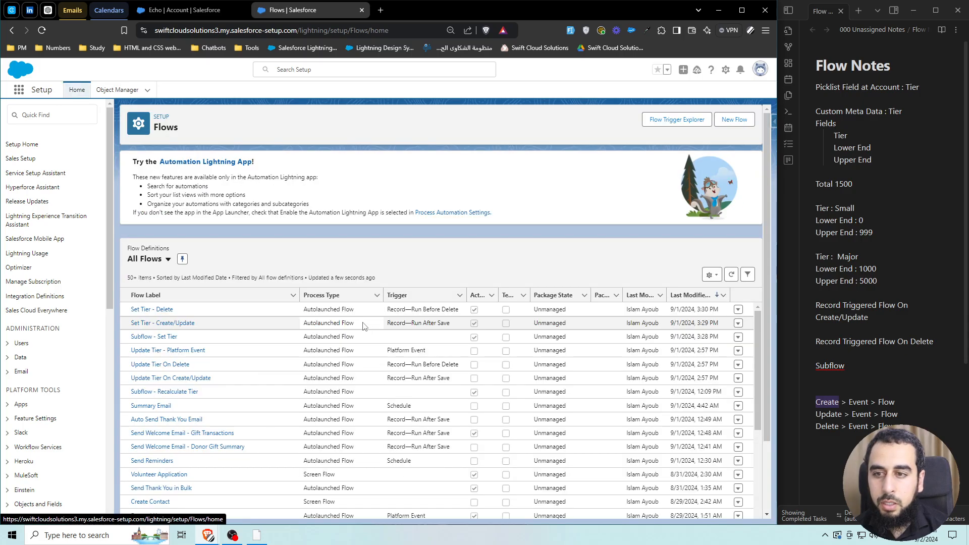
{"action": "left_click", "coordinate": [180, 327]}
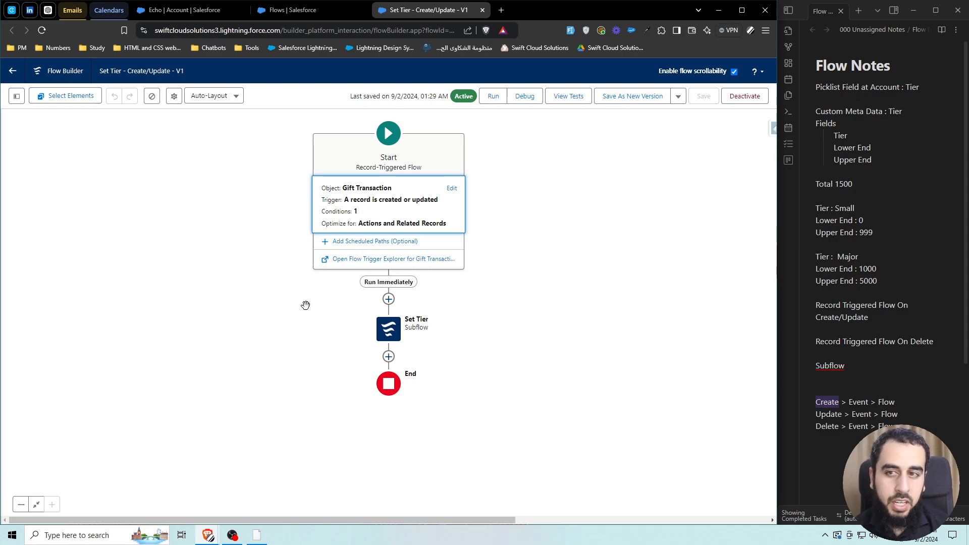
Step: Add a Create Records element labelled Create Recalculate Event immediately before the Set Tier subflow
{"action": "left_click", "coordinate": [388, 299]}
{"action": "type", "text": "crea"}
{"action": "left_click", "coordinate": [372, 236]}
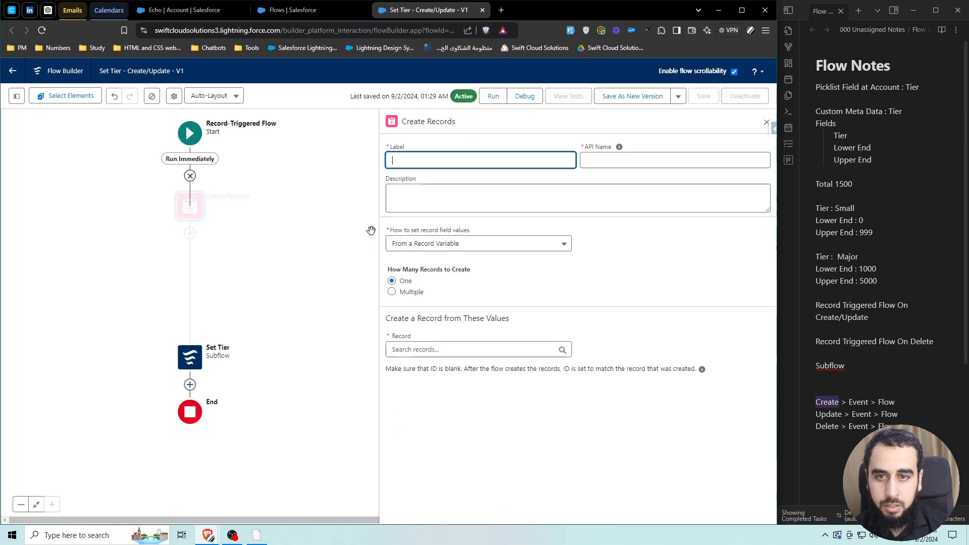
{"action": "type", "text": "Create"}
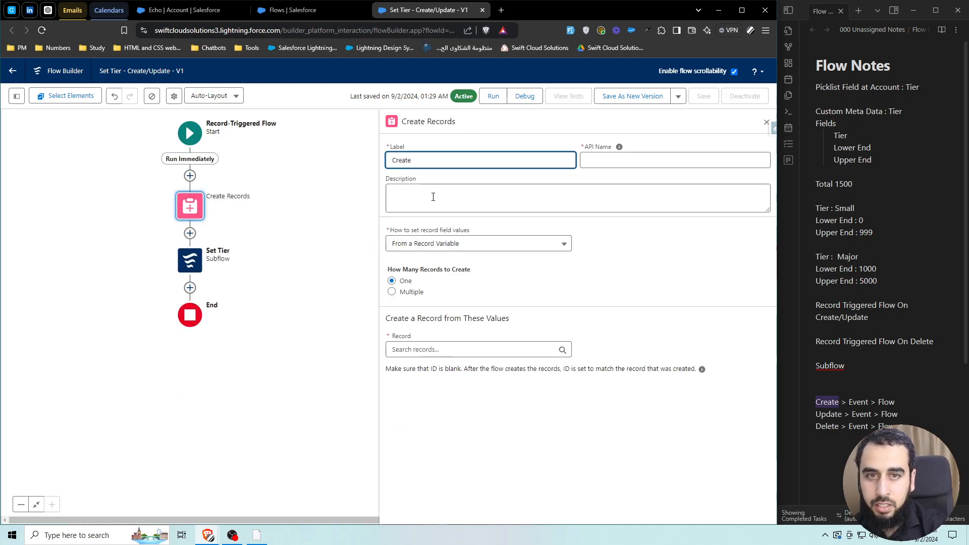
{"action": "key", "text": "ctrl+a"}
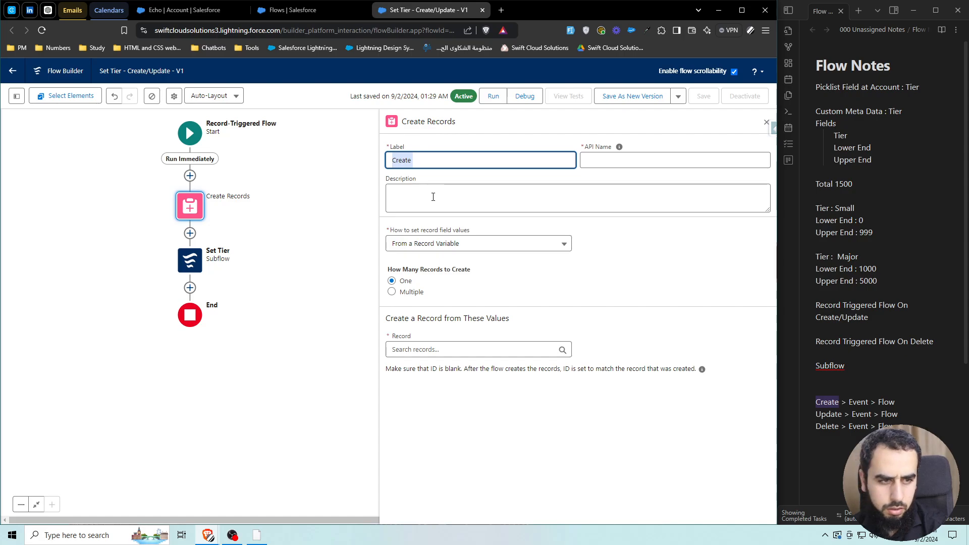
{"action": "key", "text": "Right"}
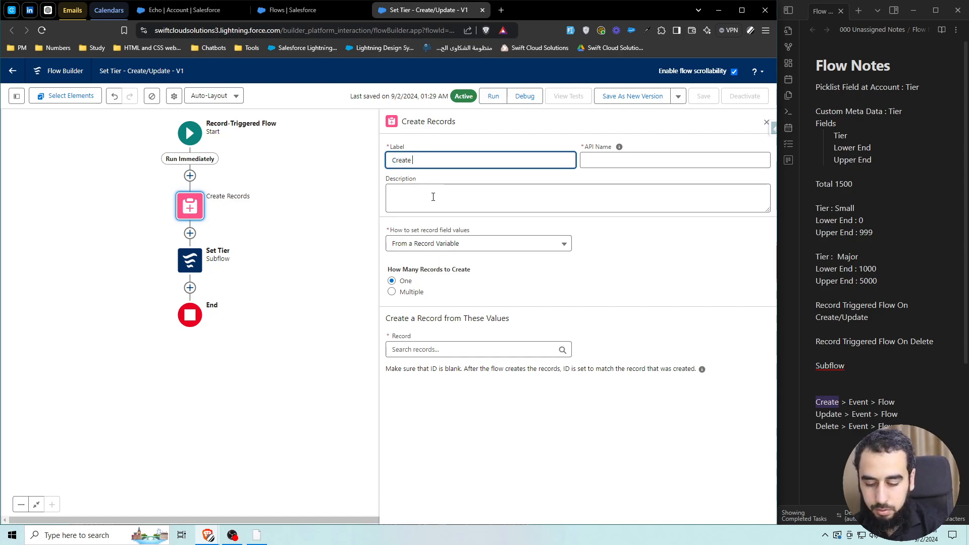
{"action": "type", "text": "Reca"}
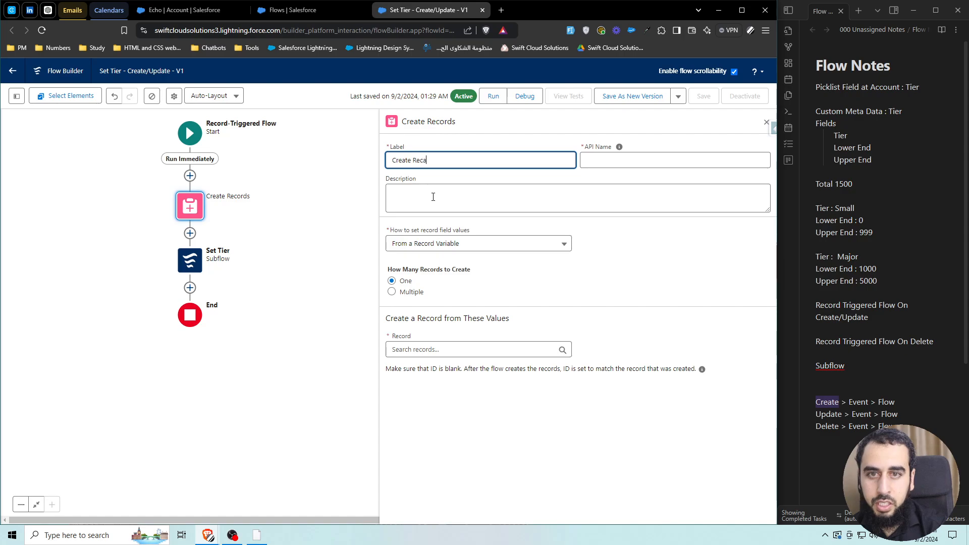
{"action": "type", "text": "lculate Event"}
{"action": "key", "text": "ctrl+a"}
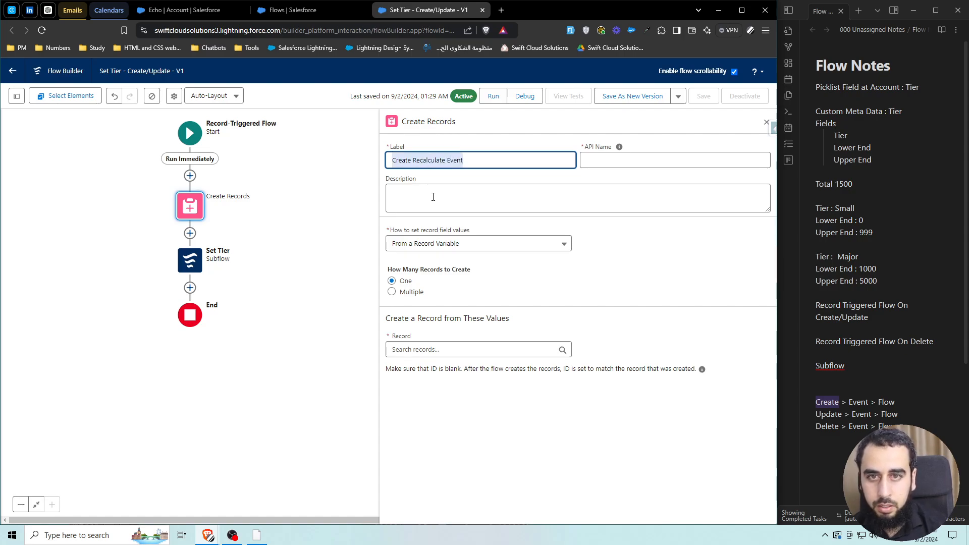
{"action": "left_click", "coordinate": [444, 180]}
{"action": "double_click", "coordinate": [401, 161]}
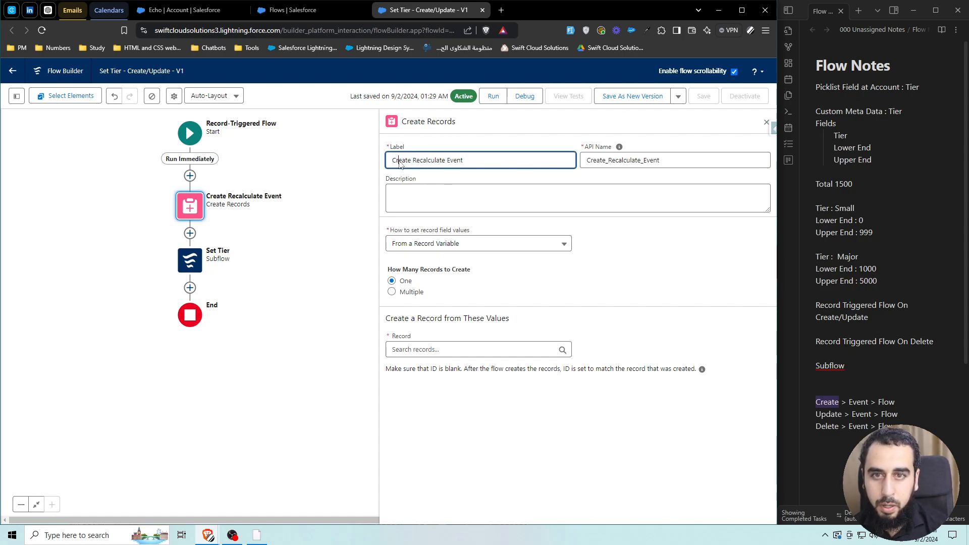
{"action": "left_click", "coordinate": [492, 177]}
Step: Configure the Create Records element to set field values manually for the Recalculate Event object
{"action": "left_click", "coordinate": [445, 244]}
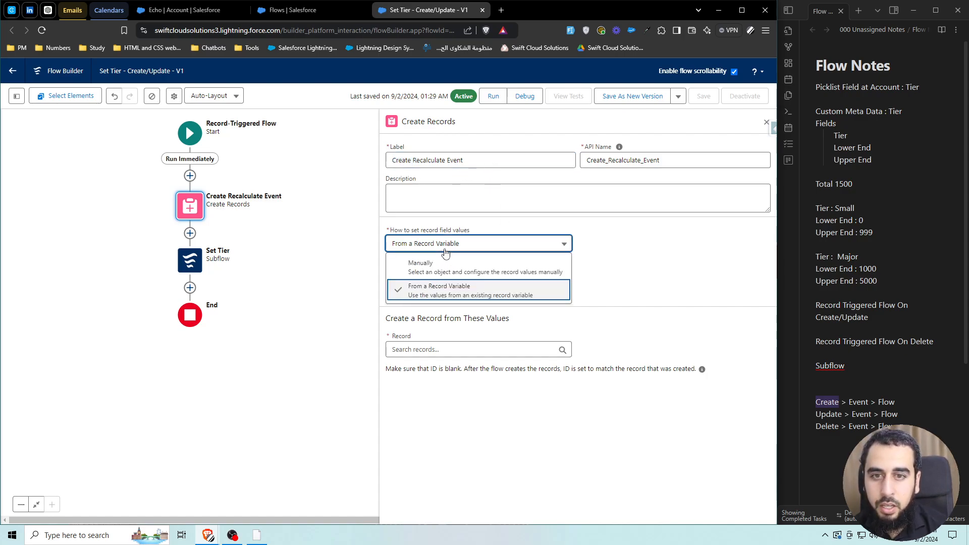
{"action": "left_click", "coordinate": [431, 268]}
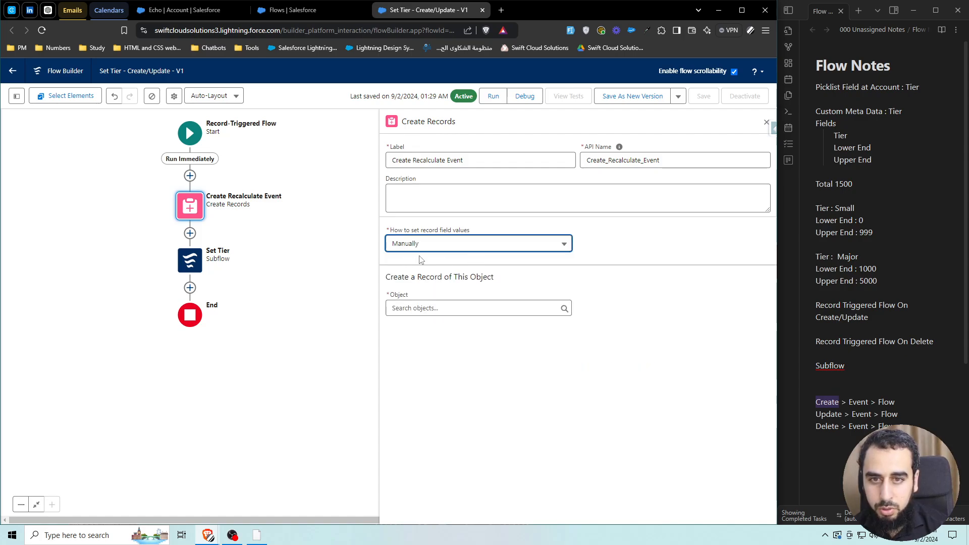
{"action": "left_click", "coordinate": [446, 308]}
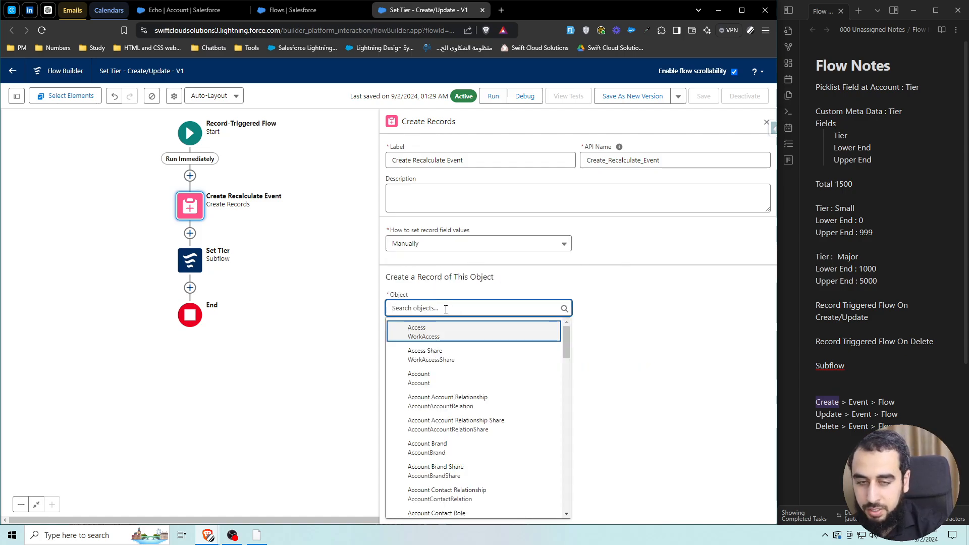
{"action": "type", "text": "recalcu"}
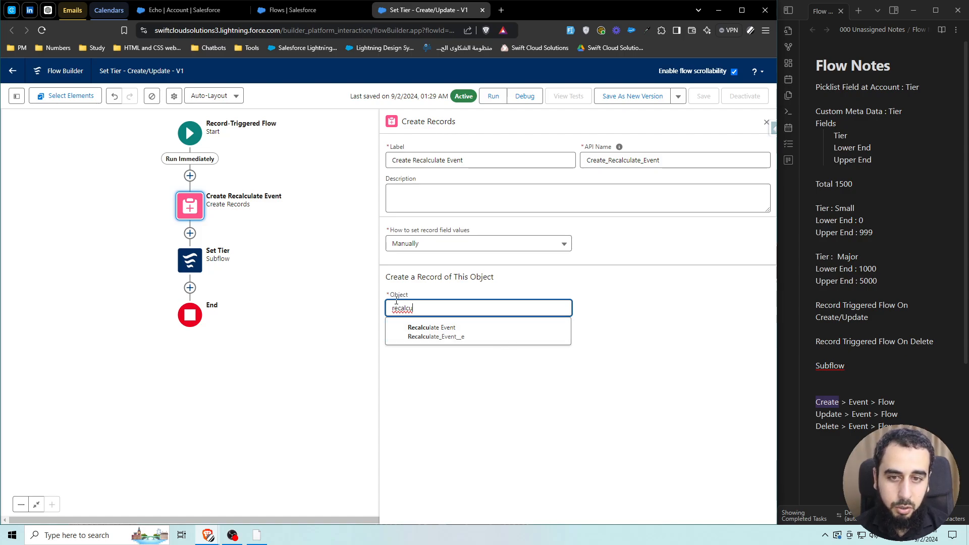
{"action": "left_click", "coordinate": [496, 335]}
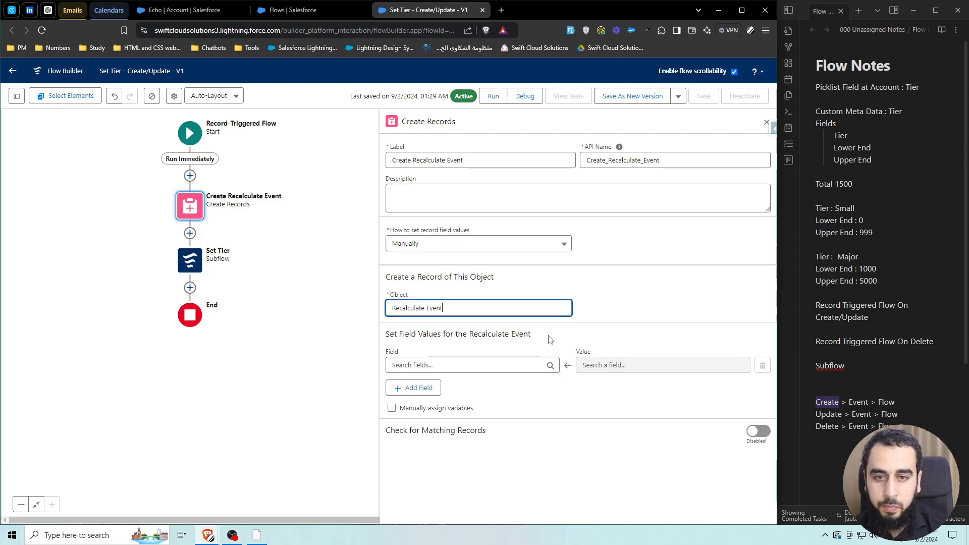
Step: Set the Recalculate Event's DonorID field to the Donor ID of the Triggering GiftTransaction
{"action": "left_click", "coordinate": [449, 365]}
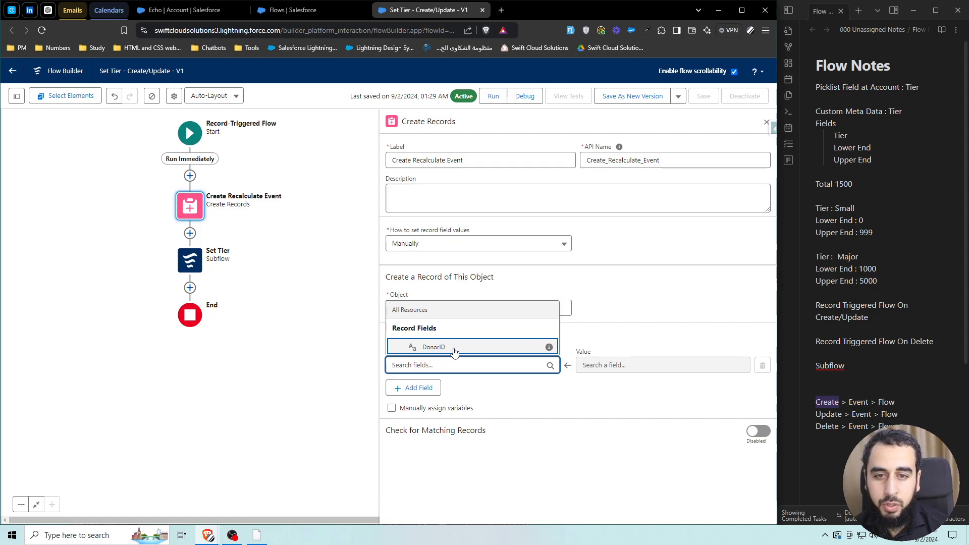
{"action": "left_click", "coordinate": [453, 352]}
{"action": "left_click", "coordinate": [619, 364]}
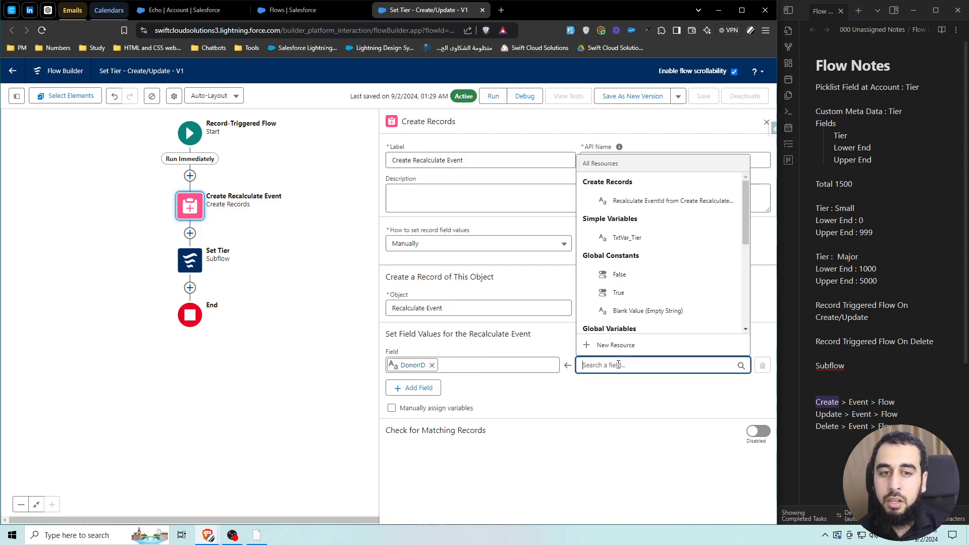
{"action": "type", "text": "rec"}
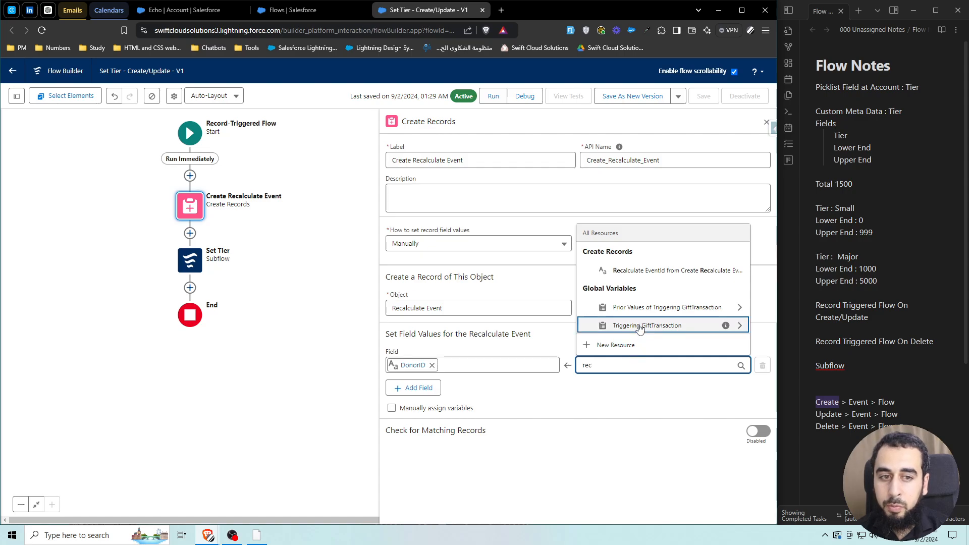
{"action": "left_click", "coordinate": [640, 328]}
{"action": "type", "text": "dono"}
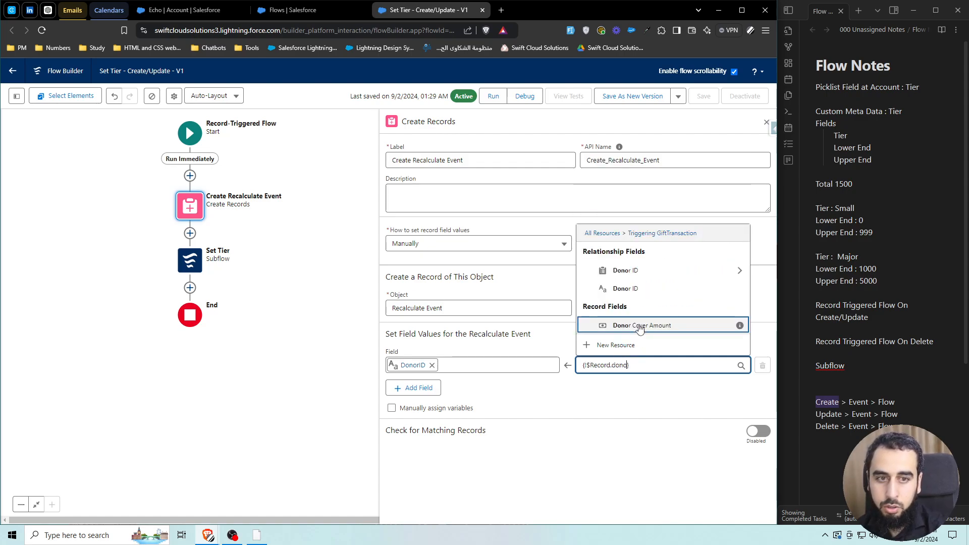
{"action": "left_click", "coordinate": [651, 290]}
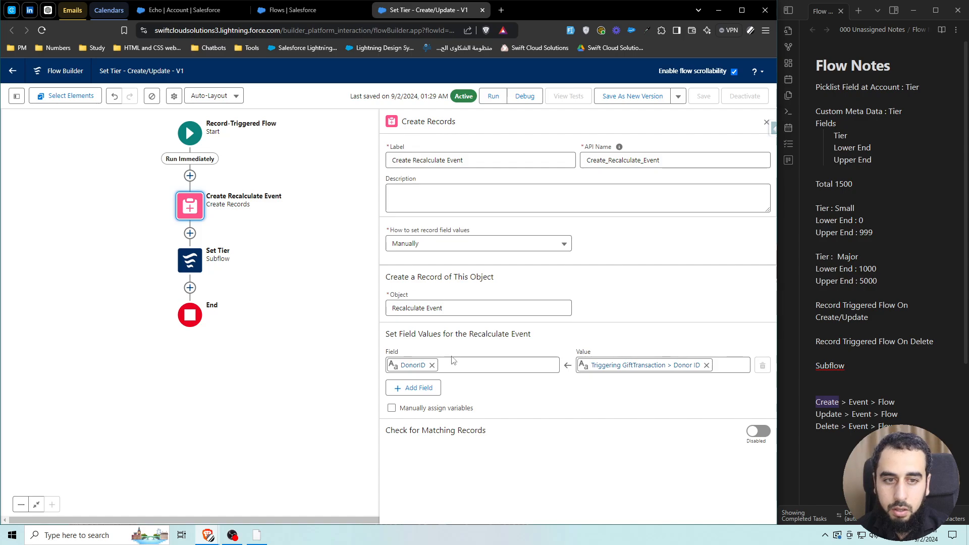
Step: Delete the Set Tier subflow that follows the Create Recalculate Event element
{"action": "left_click", "coordinate": [189, 265]}
{"action": "left_click", "coordinate": [148, 339]}
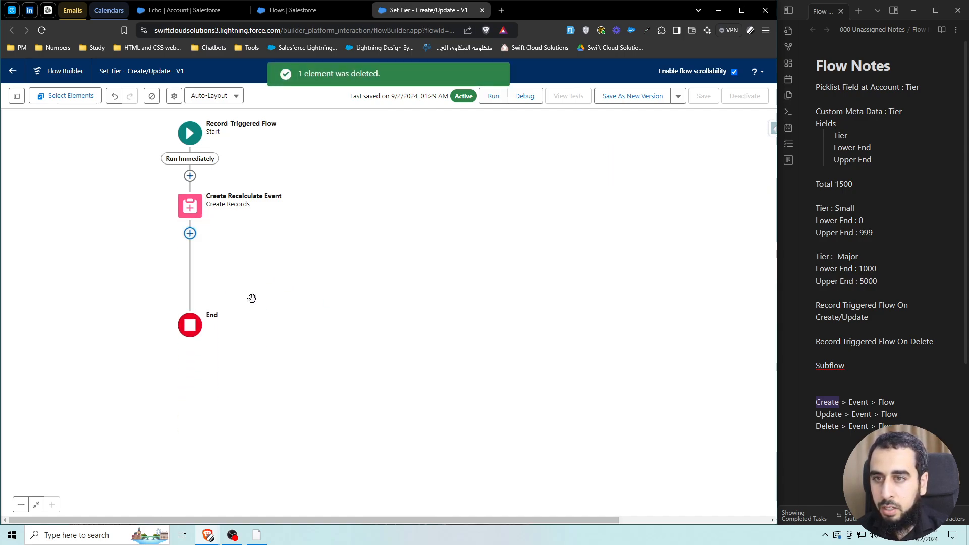
Step: Save the Set Tier - Create/Update flow as a new version and activate it
{"action": "left_click", "coordinate": [634, 96]}
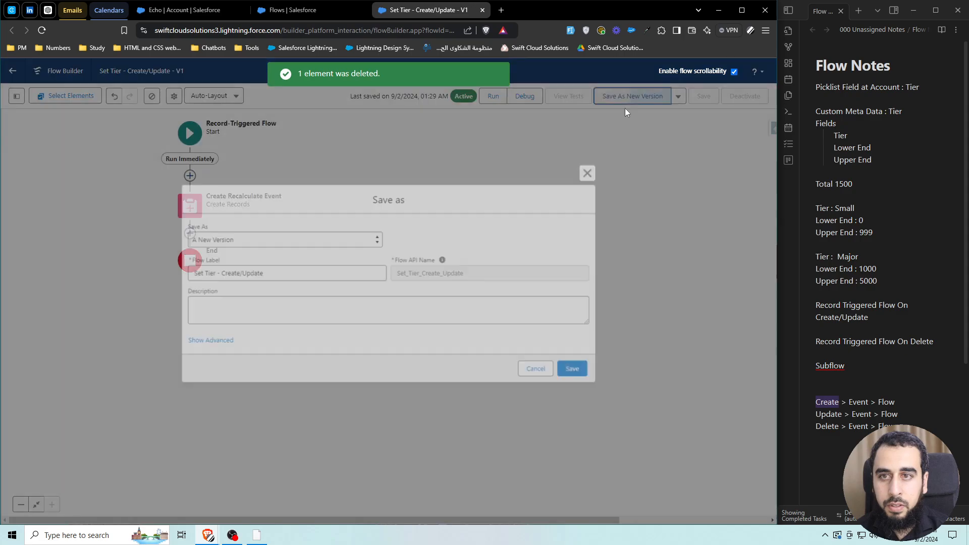
{"action": "left_click", "coordinate": [577, 371]}
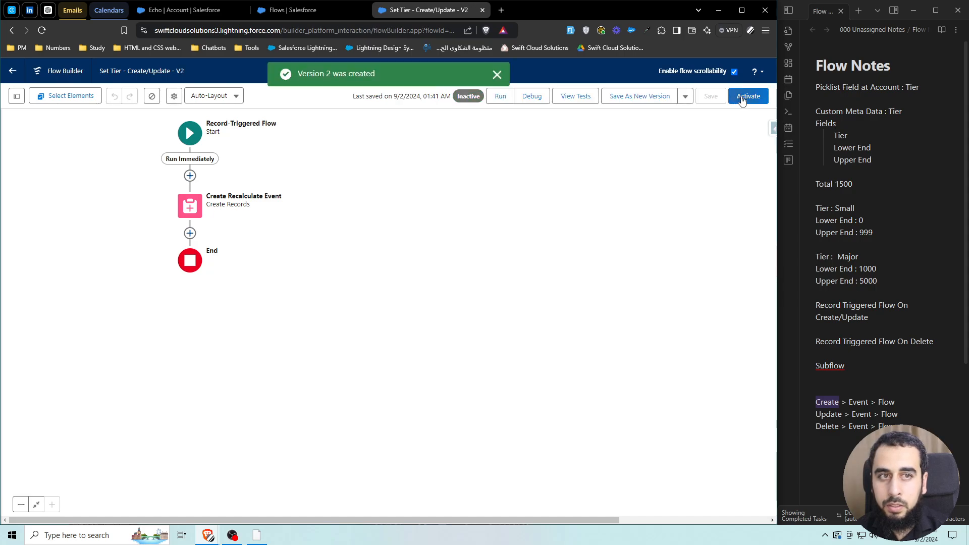
{"action": "left_click", "coordinate": [747, 96]}
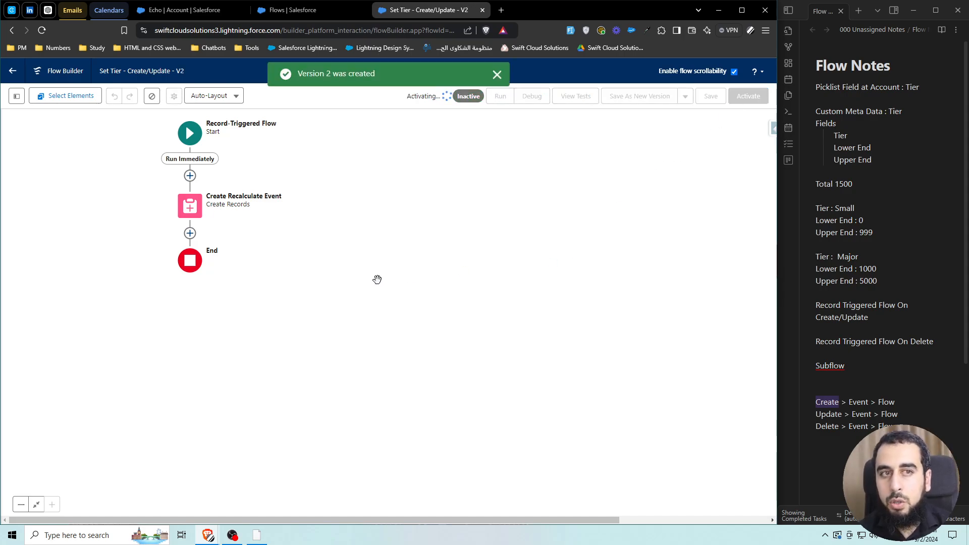
{"action": "left_click", "coordinate": [869, 402]}
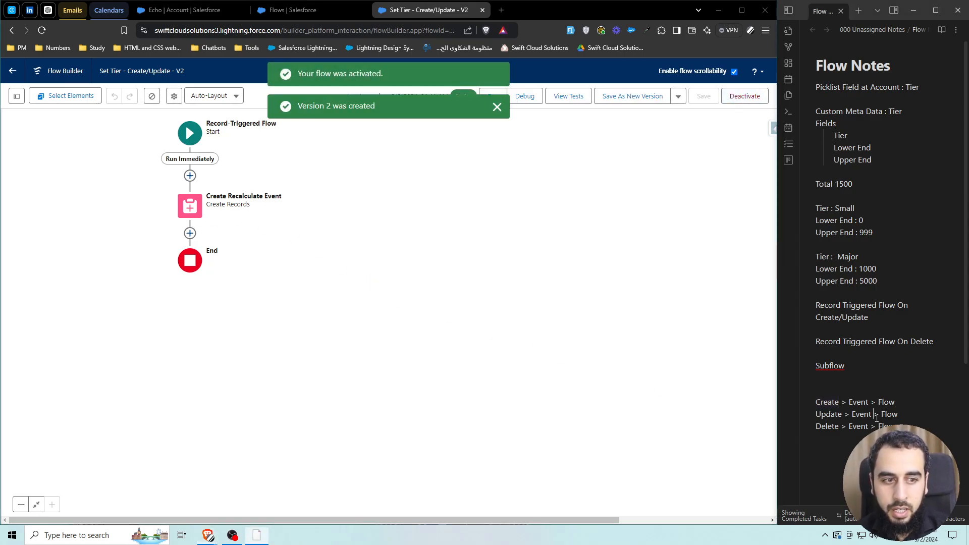
{"action": "left_click_drag", "start_coordinate": [853, 404], "coordinate": [819, 404]}
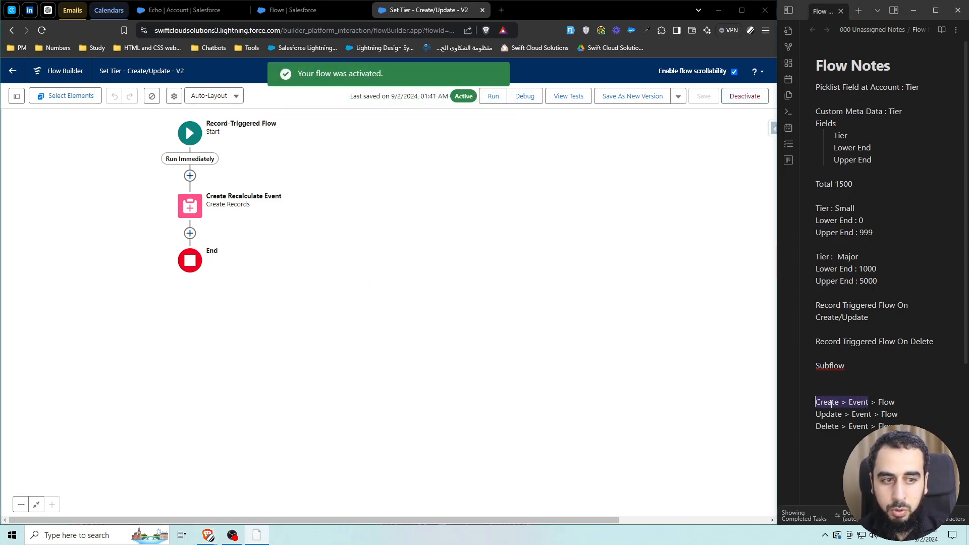
{"action": "left_click", "coordinate": [835, 403]}
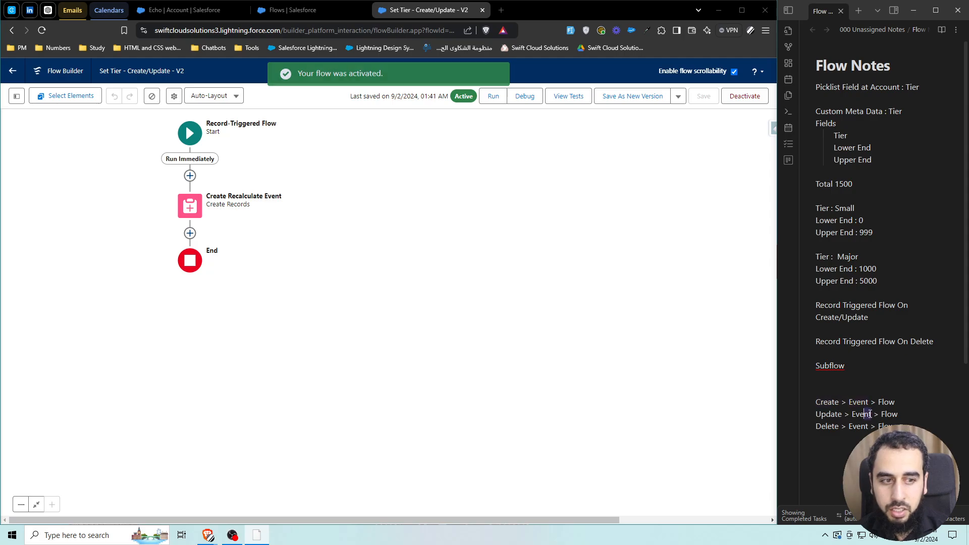
{"action": "left_click_drag", "start_coordinate": [872, 414], "coordinate": [816, 403]}
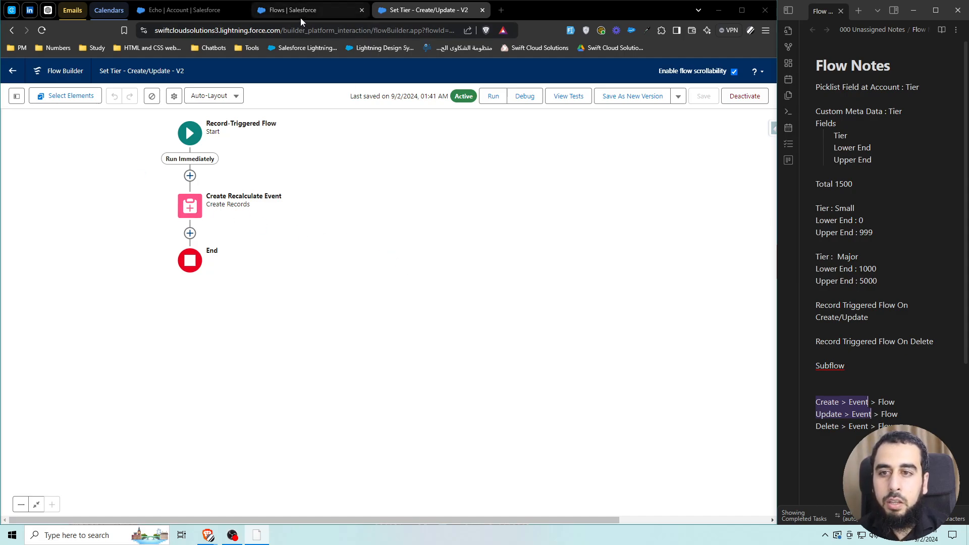
{"action": "left_click", "coordinate": [845, 426]}
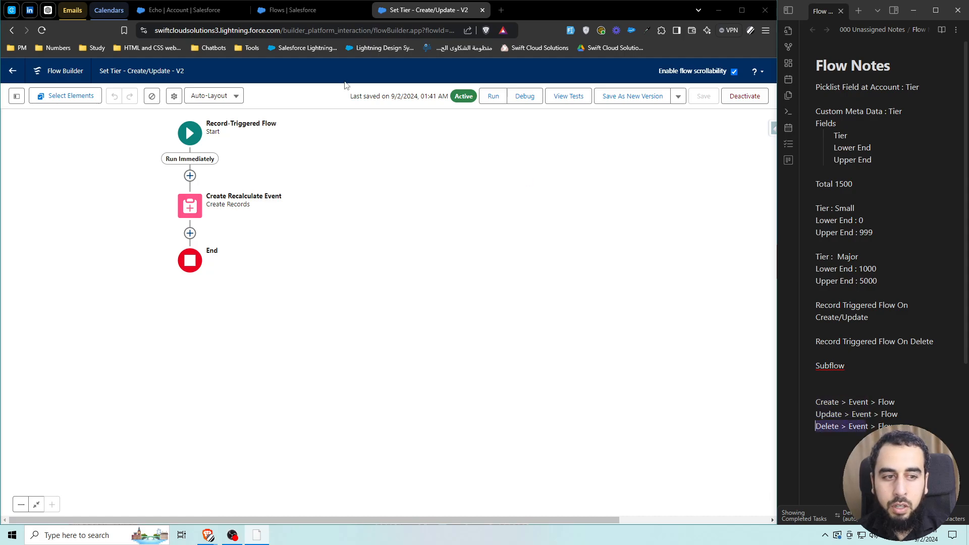
Step: Open the Set Tier - Delete flow from the Flows list and delete its Set Tier subflow
{"action": "left_click", "coordinate": [291, 15]}
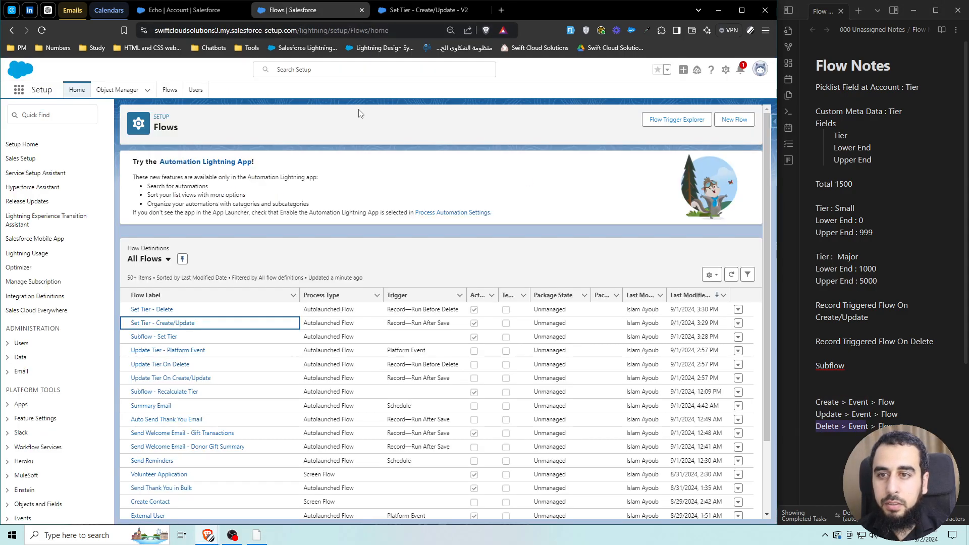
{"action": "left_click", "coordinate": [166, 310]}
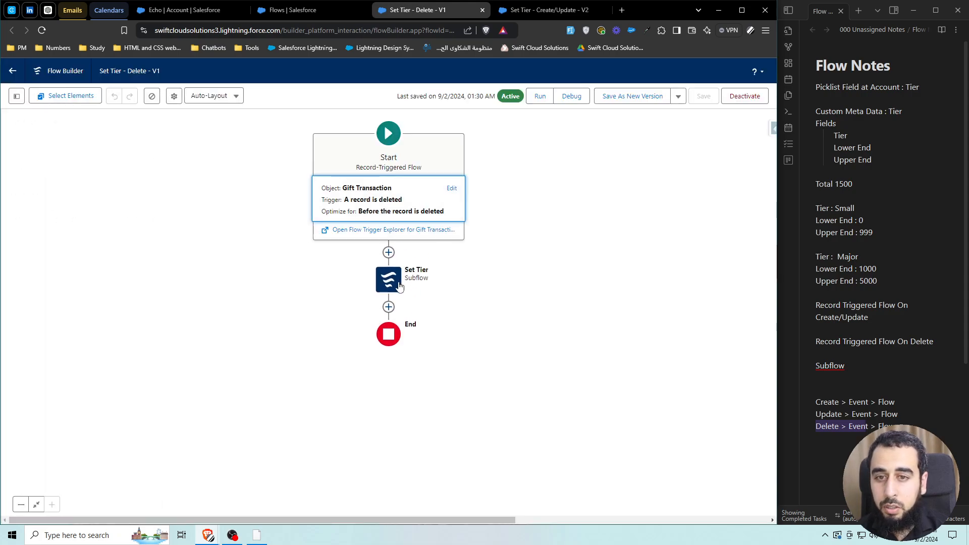
{"action": "left_click", "coordinate": [394, 283]}
{"action": "left_click", "coordinate": [349, 263]}
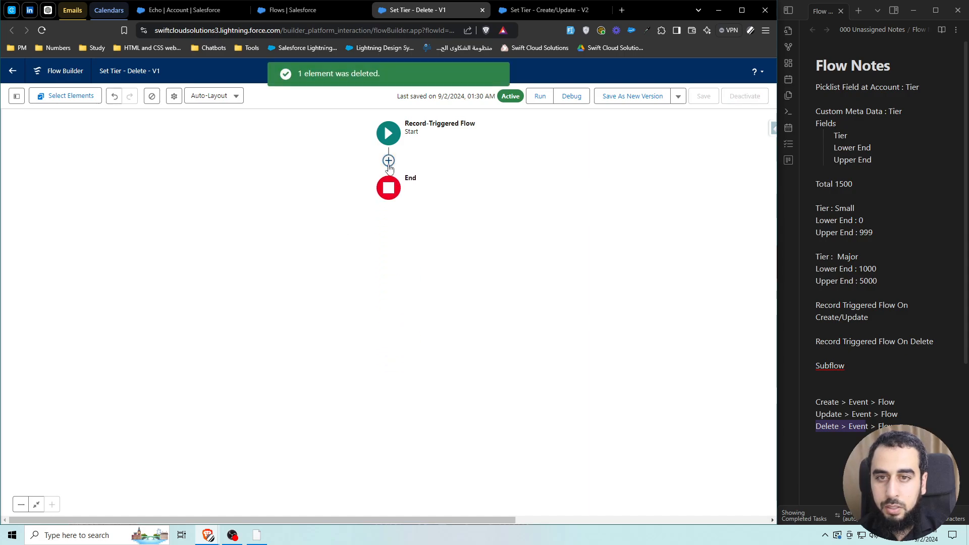
Step: Add a Create Records element labelled Publish Recalculate Event between the start and end of the flow
{"action": "left_click", "coordinate": [389, 160]}
{"action": "type", "text": "crea"}
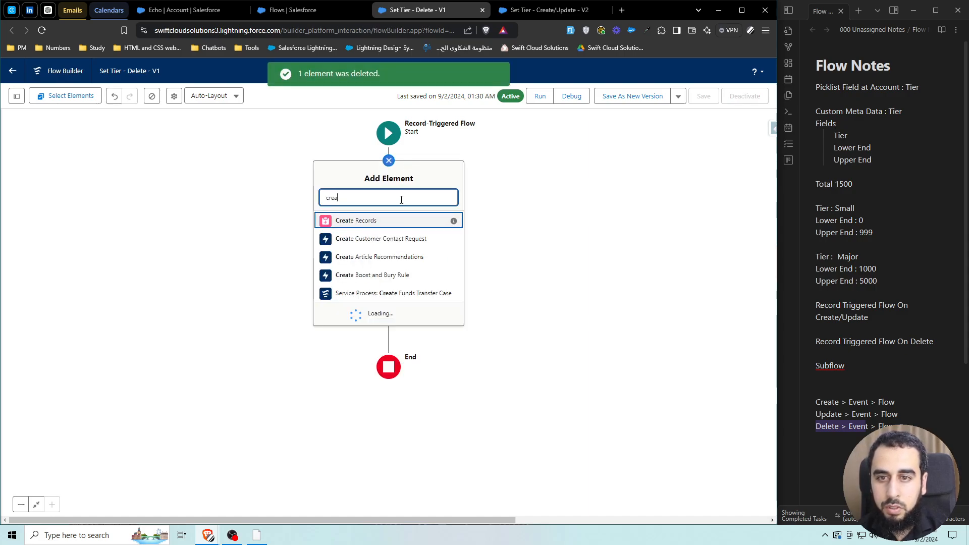
{"action": "key", "text": "Return"}
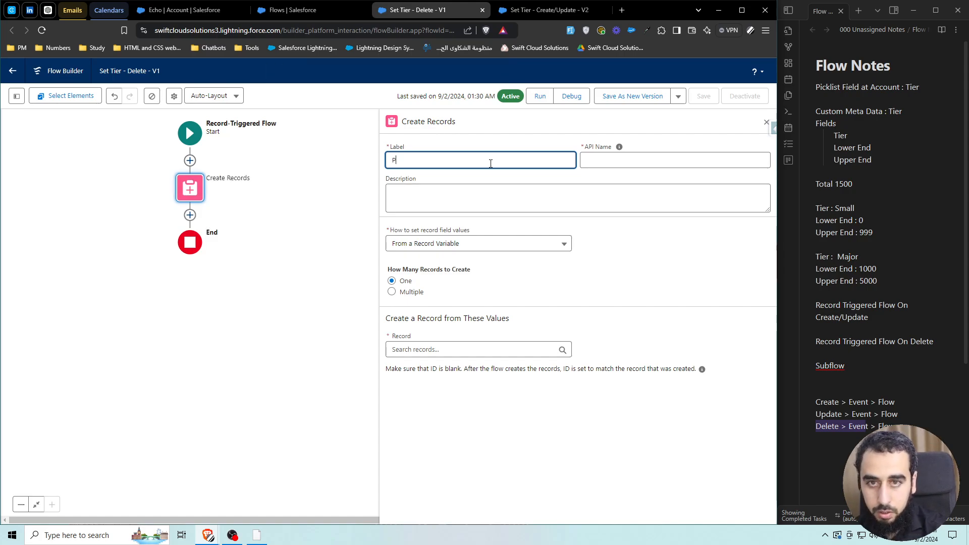
{"action": "type", "text": "Publish Recalculate Event"}
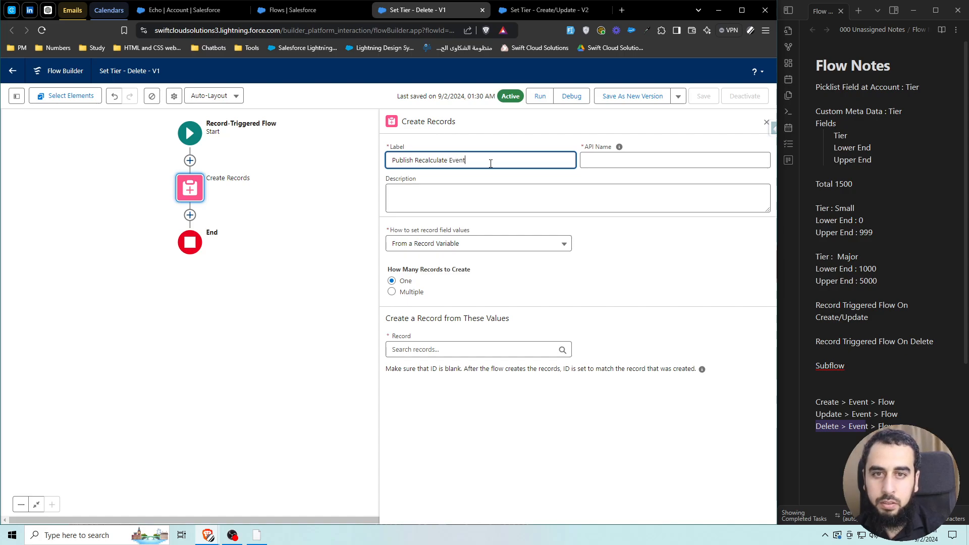
Step: Configure the Publish Recalculate Event element to set field values manually for the Recalculate Event object
{"action": "left_click", "coordinate": [467, 245]}
{"action": "left_click", "coordinate": [437, 267]}
{"action": "left_click", "coordinate": [424, 306]}
{"action": "type", "text": "re"}
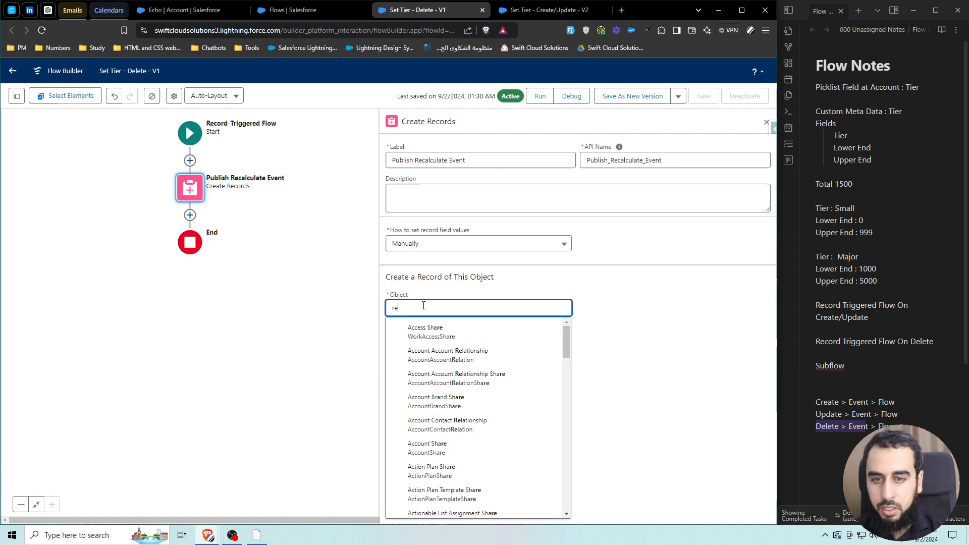
{"action": "type", "text": "calc"}
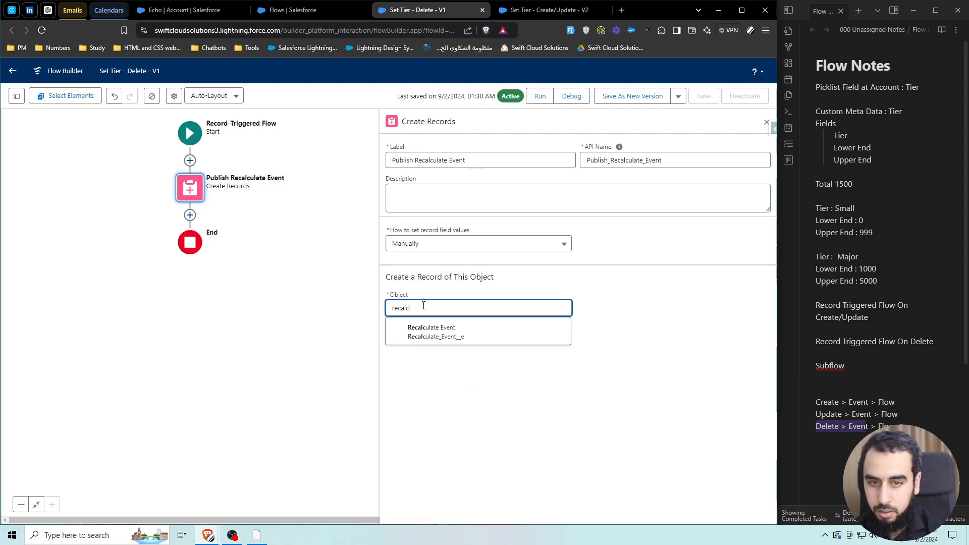
{"action": "left_click", "coordinate": [445, 329]}
Step: Assign the Triggering GiftTransaction's Donor ID to the DonorID field of the published event
{"action": "left_click", "coordinate": [479, 363]}
{"action": "left_click", "coordinate": [423, 343]}
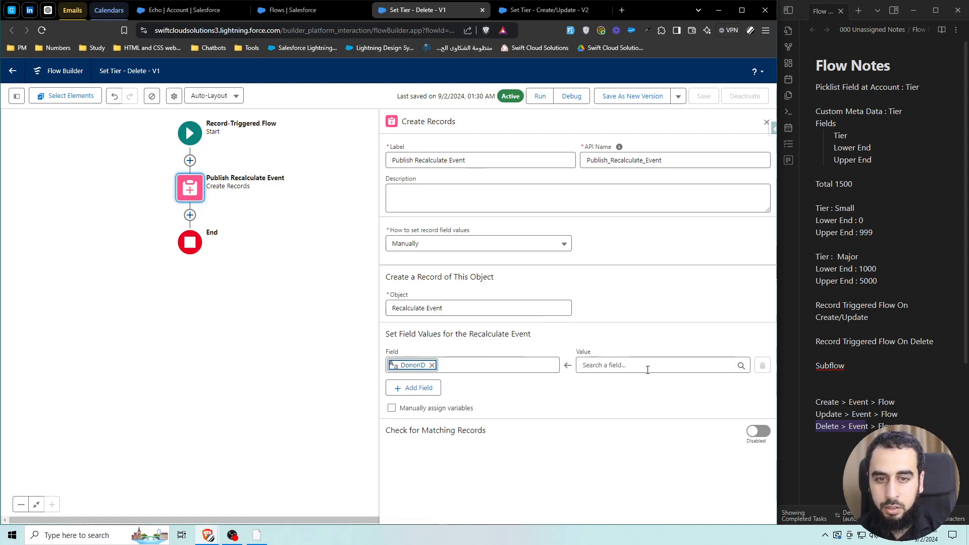
{"action": "left_click", "coordinate": [647, 365]}
{"action": "type", "text": "tr"}
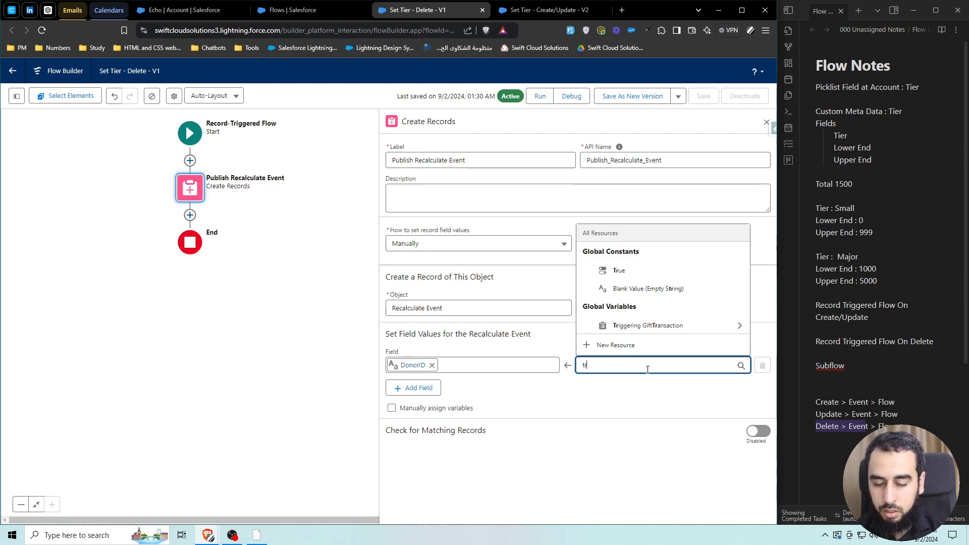
{"action": "left_click", "coordinate": [633, 326]}
{"action": "type", "text": ".dono"}
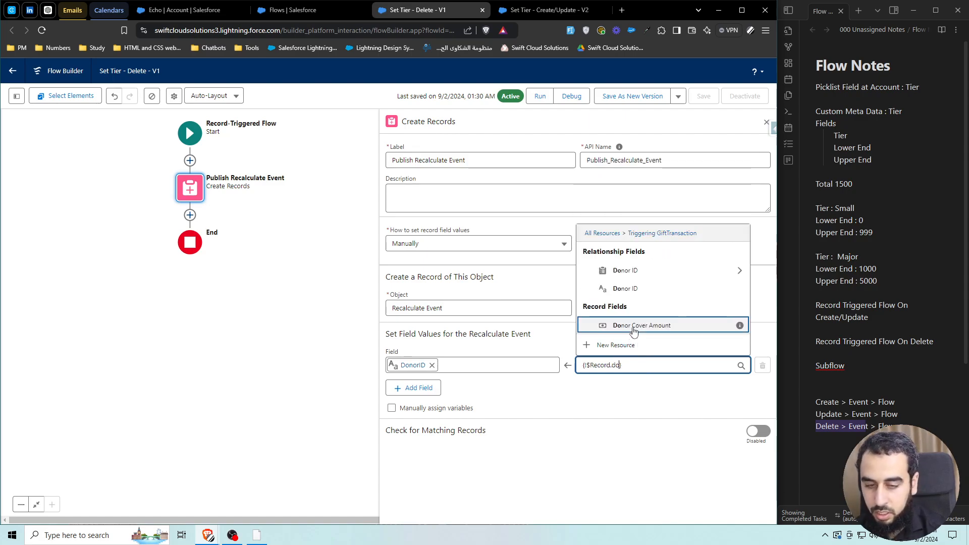
{"action": "left_click", "coordinate": [642, 288]}
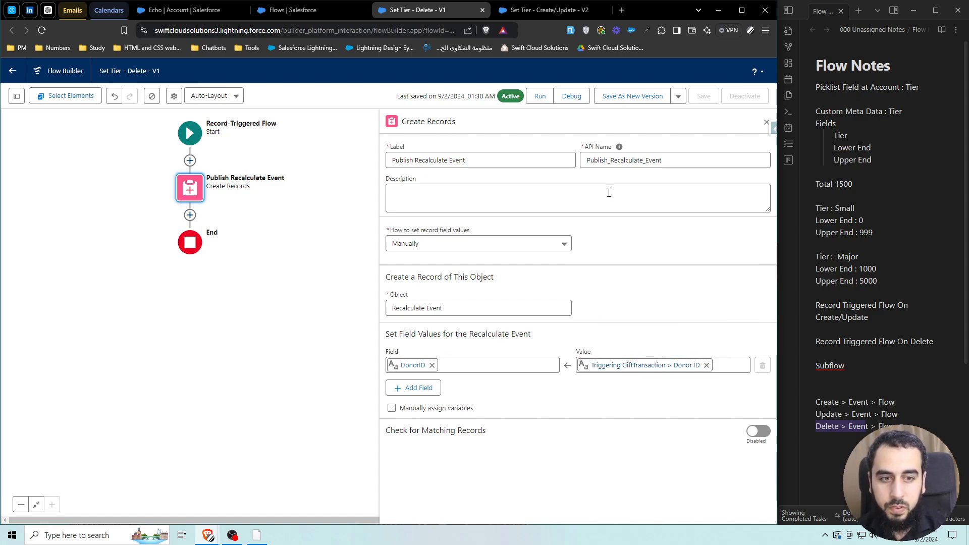
Step: Save the Set Tier - Delete flow as a new version and activate it
{"action": "left_click", "coordinate": [637, 97]}
{"action": "left_click", "coordinate": [577, 369]}
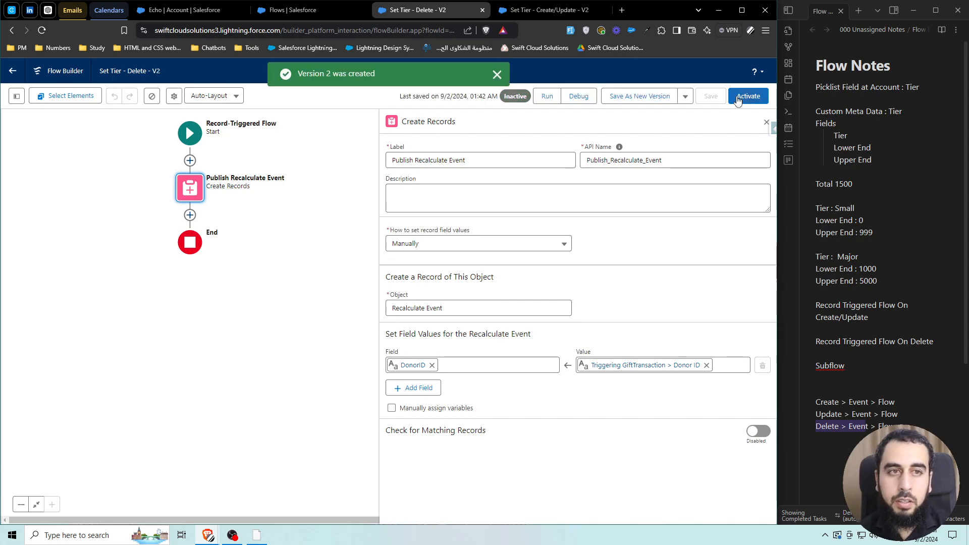
{"action": "left_click", "coordinate": [738, 97]}
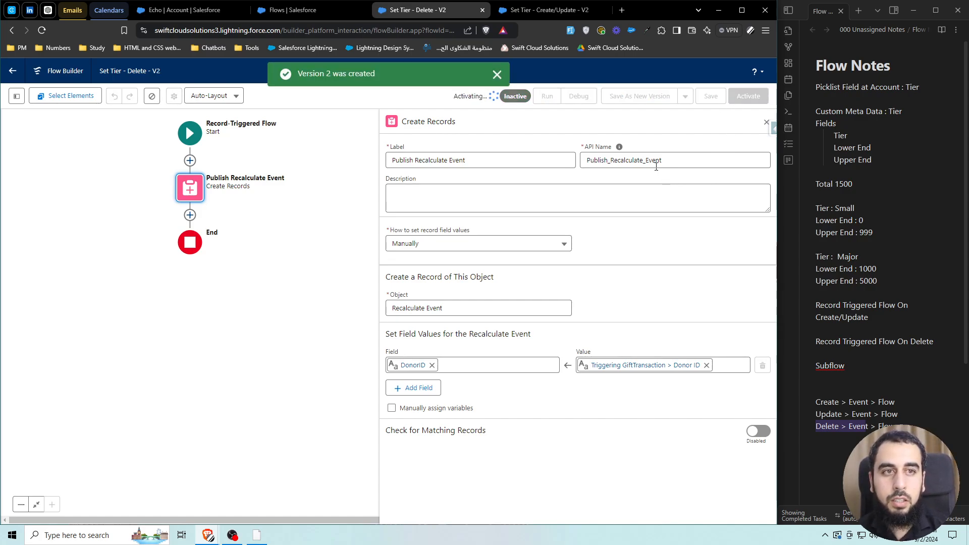
{"action": "left_click", "coordinate": [861, 401]}
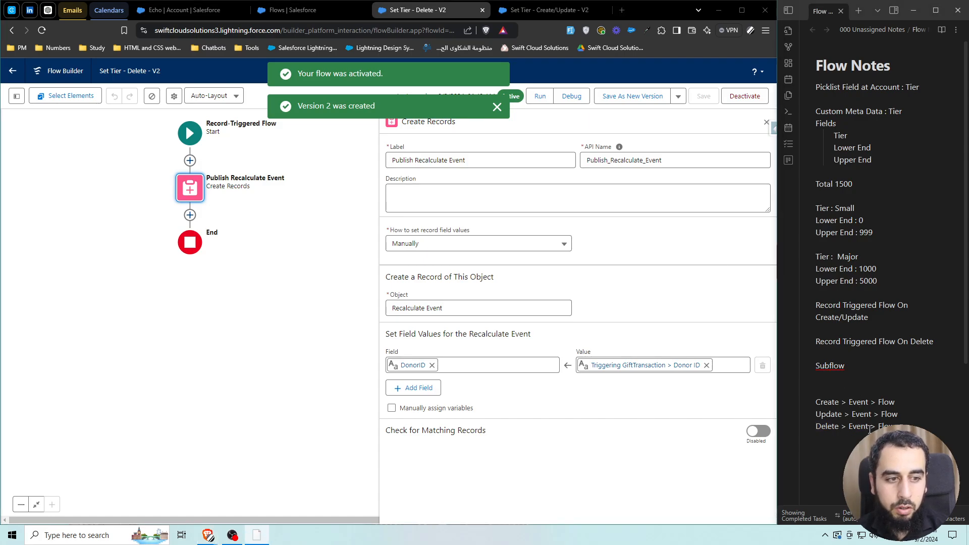
{"action": "left_click_drag", "start_coordinate": [840, 414], "coordinate": [812, 406]}
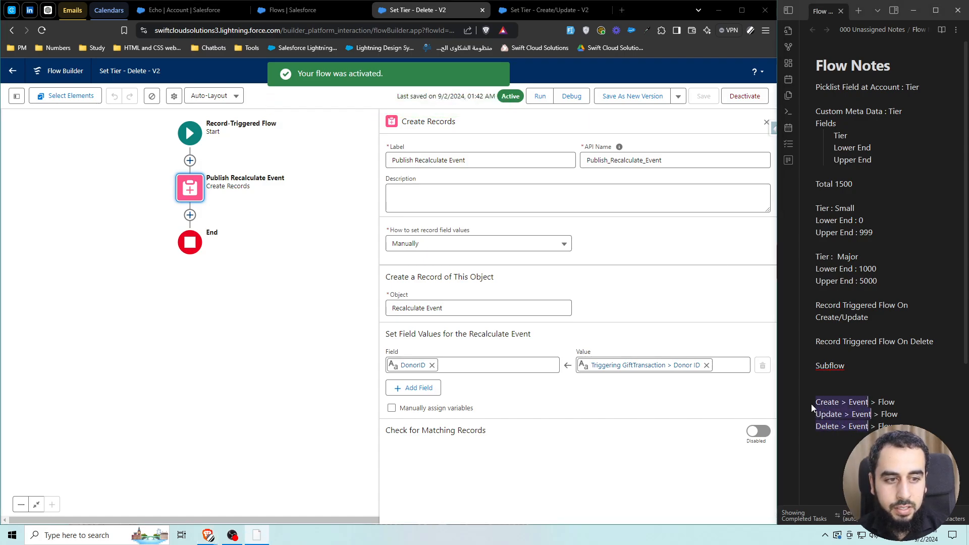
{"action": "left_click", "coordinate": [851, 403]}
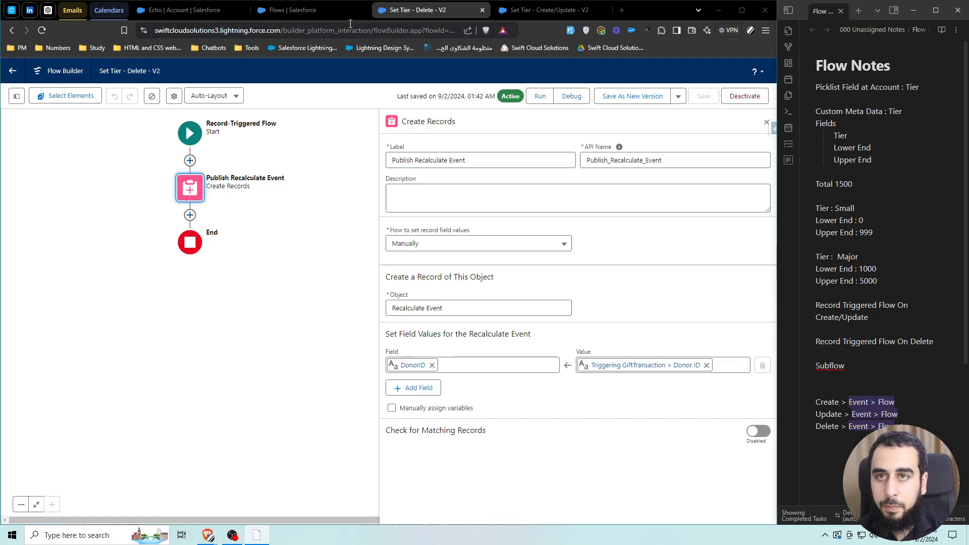
Step: Close the browser tabs of the Set Tier - Delete and Set Tier - Create/Update flows
{"action": "left_click", "coordinate": [483, 10]}
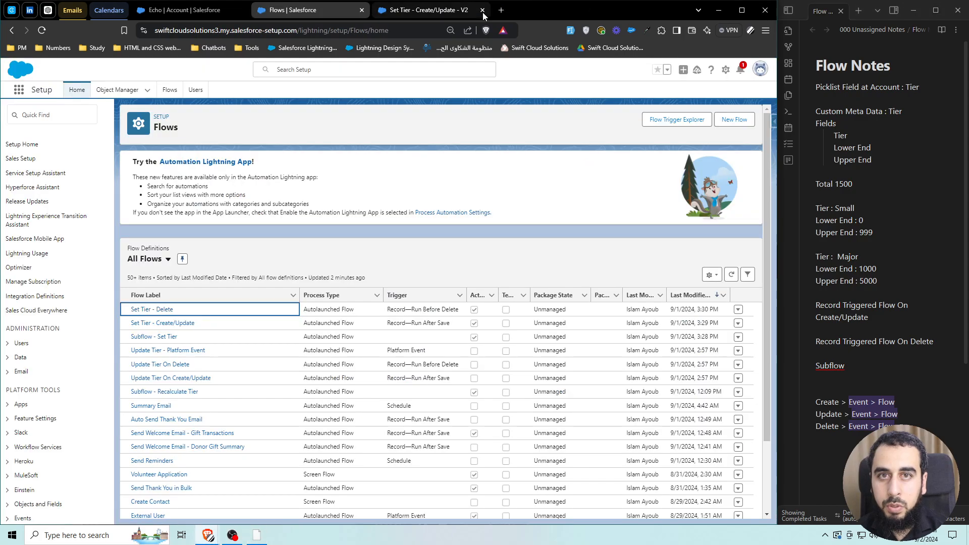
{"action": "left_click", "coordinate": [478, 12]}
{"action": "left_click", "coordinate": [480, 11]}
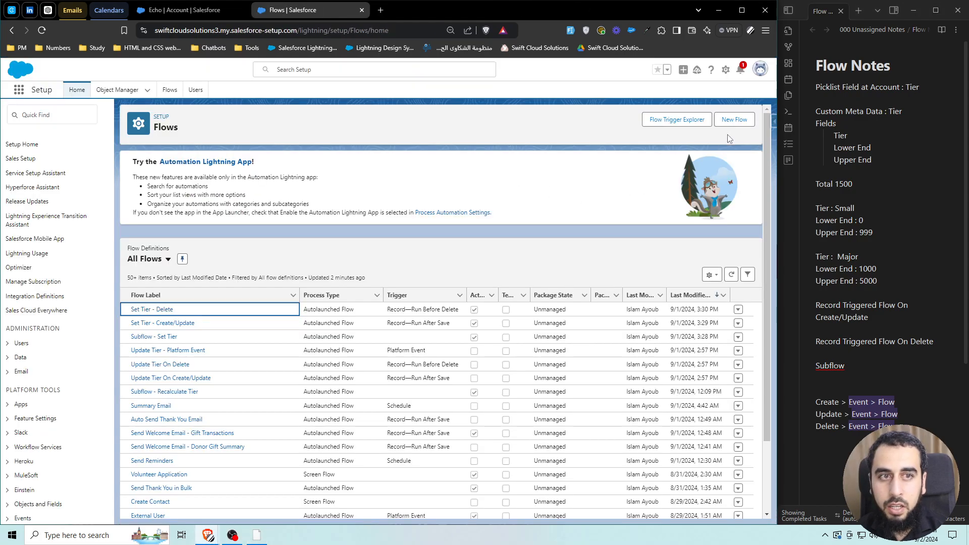
Step: Start a new platform event-triggered flow from scratch and subscribe it to the Recalculate Event
{"action": "left_click", "coordinate": [734, 120]}
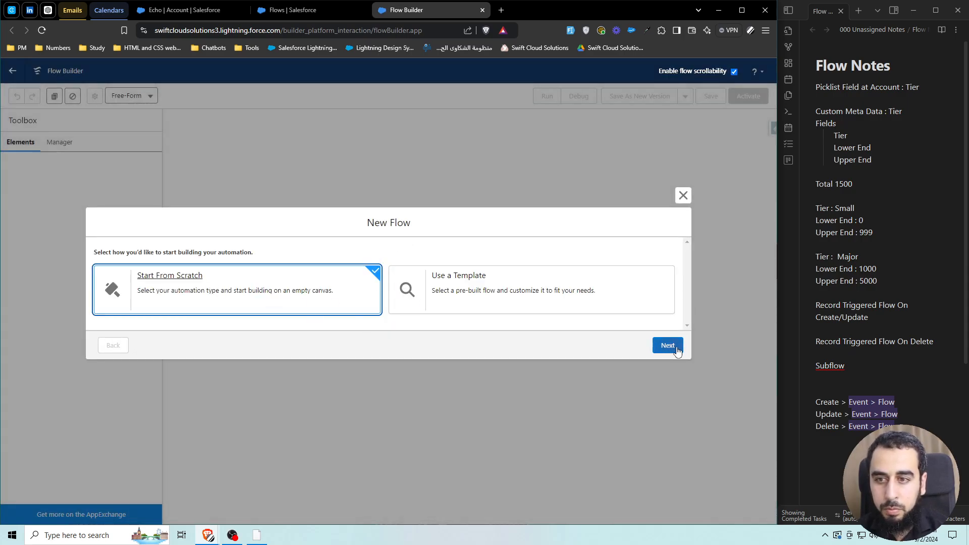
{"action": "left_click", "coordinate": [668, 346]}
{"action": "left_click", "coordinate": [462, 222]}
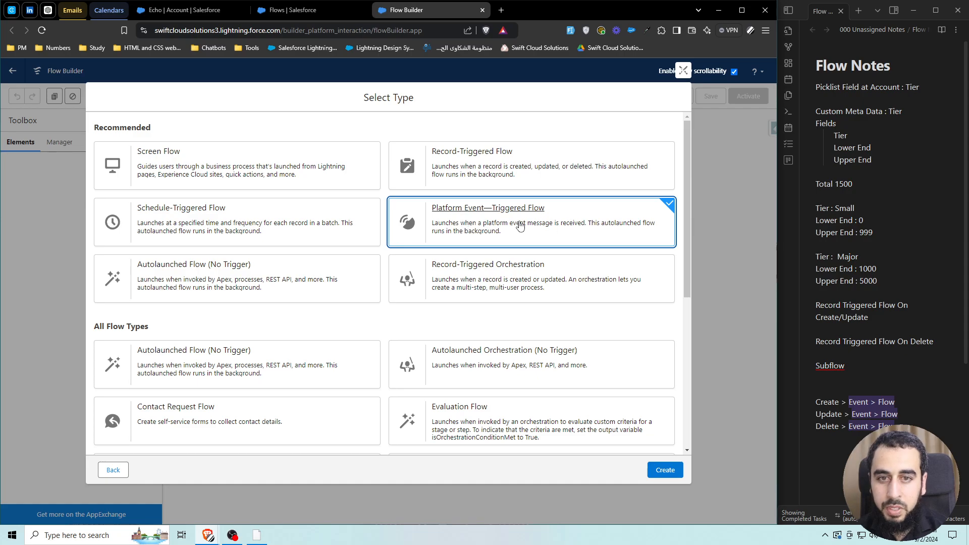
{"action": "left_click", "coordinate": [670, 469]}
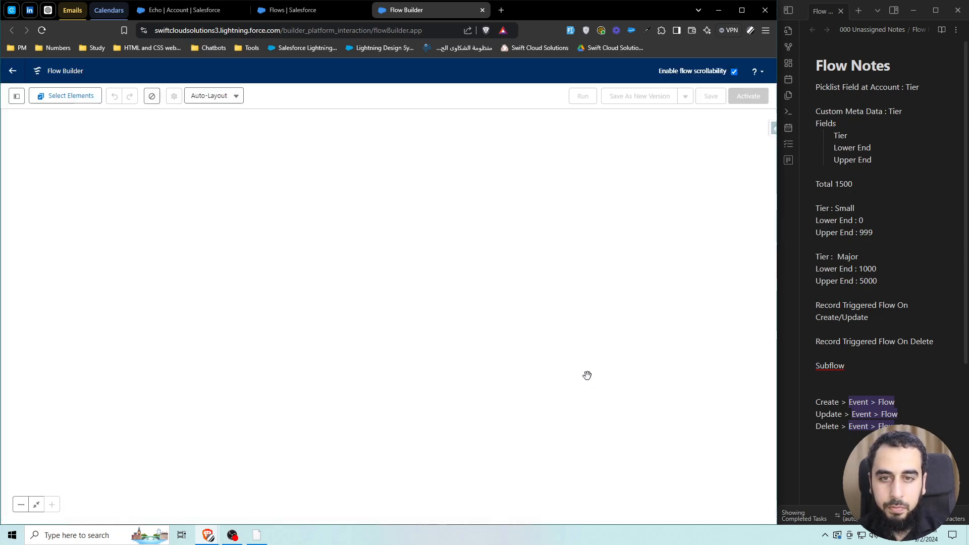
{"action": "left_click", "coordinate": [476, 183]}
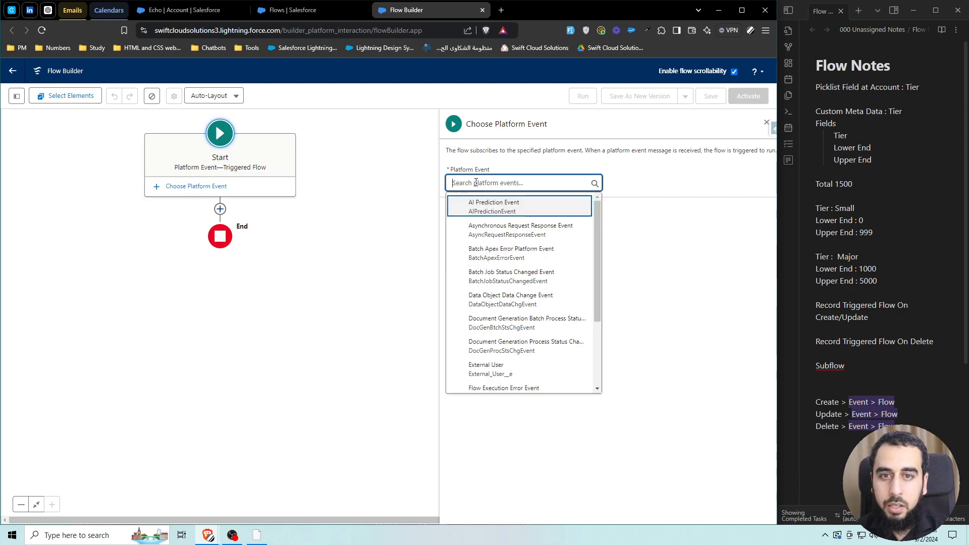
{"action": "type", "text": "reca"}
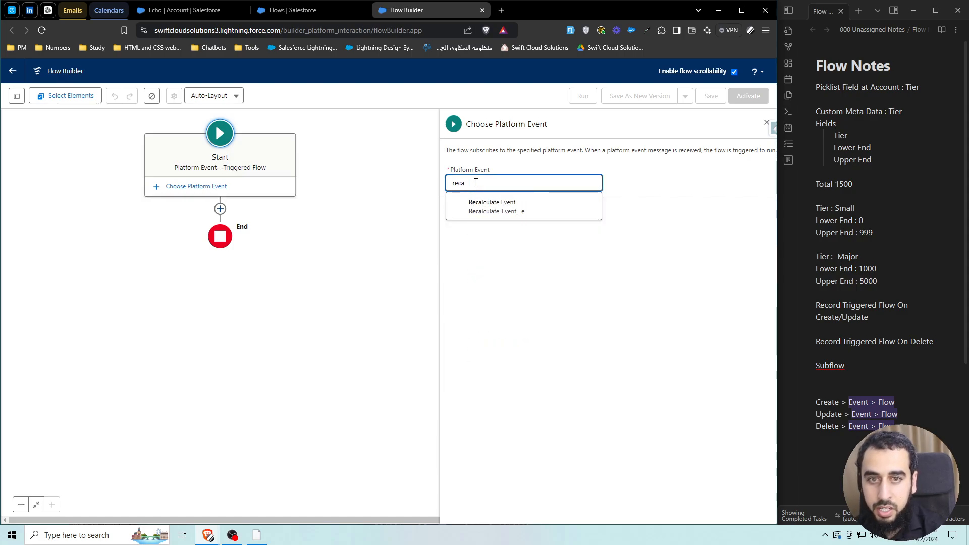
{"action": "left_click", "coordinate": [492, 203]}
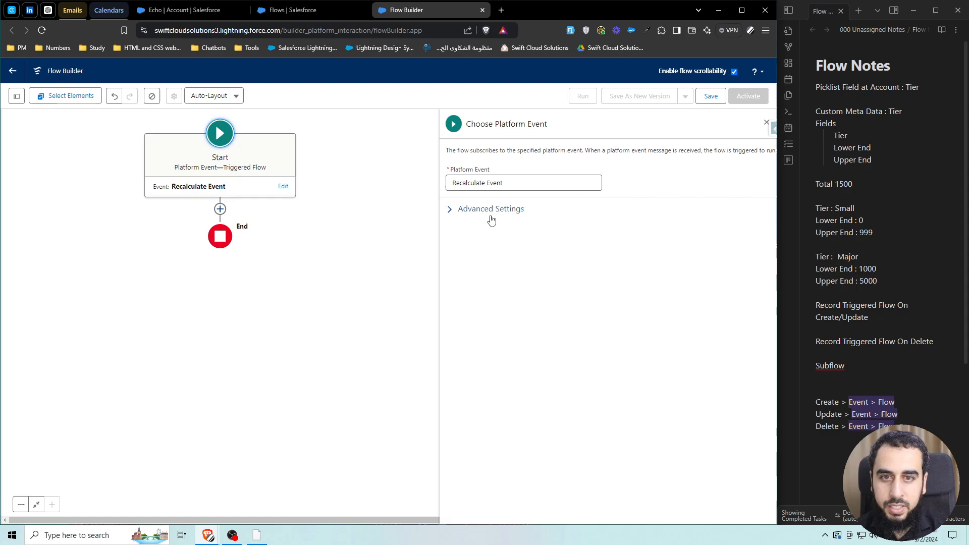
{"action": "left_click", "coordinate": [872, 403]}
{"action": "double_click", "coordinate": [820, 403]}
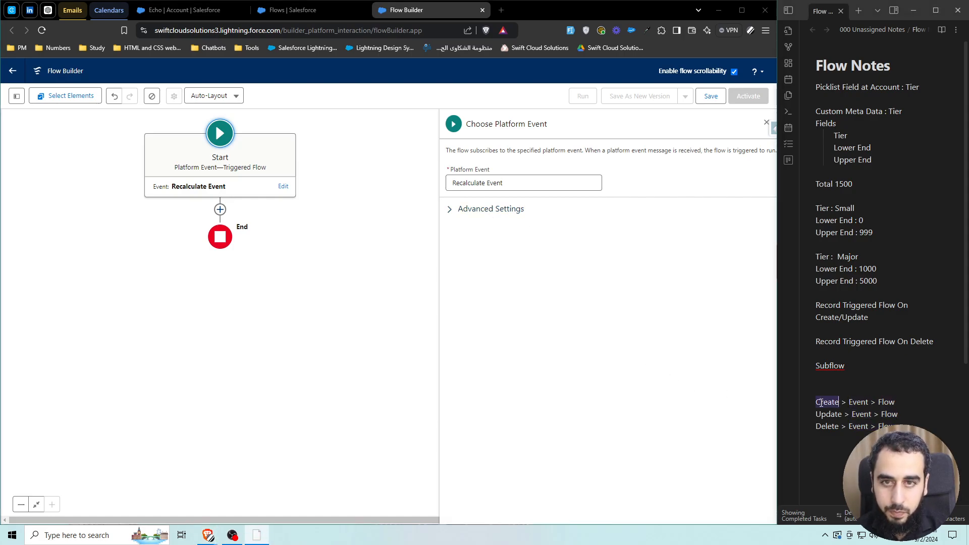
{"action": "left_click", "coordinate": [857, 402]}
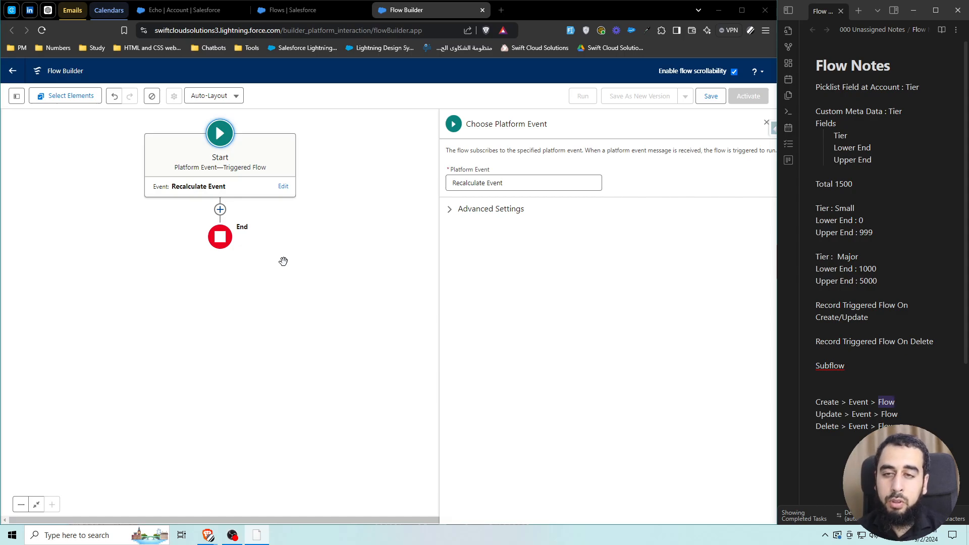
{"action": "left_click", "coordinate": [220, 209]}
{"action": "key", "text": "super+v"}
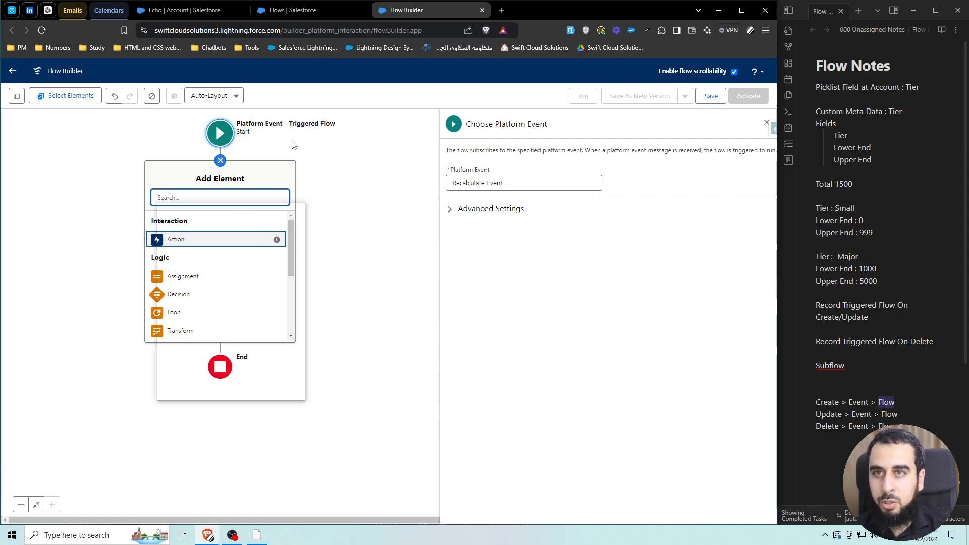
{"action": "scroll", "coordinate": [240, 273], "scroll_direction": "down", "scroll_amount": 2}
{"action": "scroll", "coordinate": [240, 273], "scroll_direction": "down", "scroll_amount": 5}
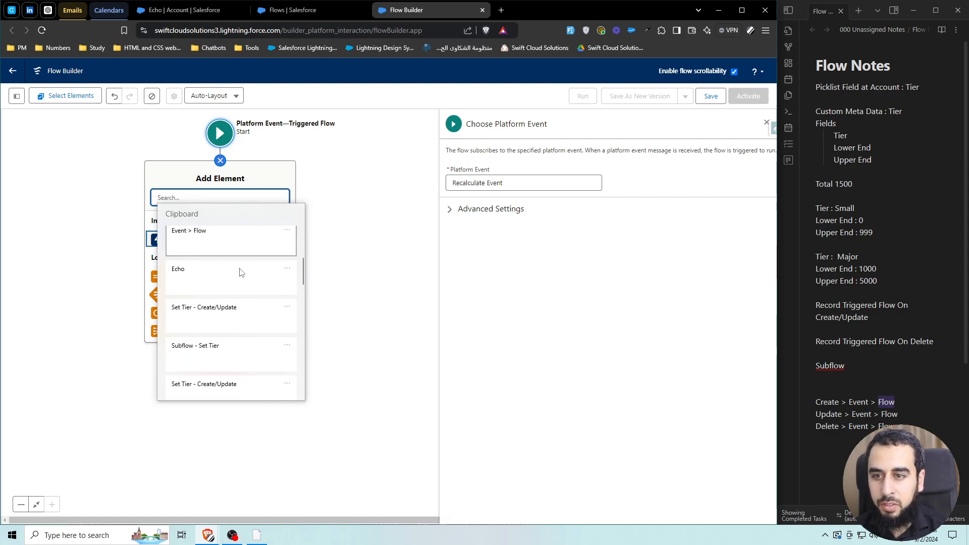
{"action": "left_click", "coordinate": [239, 277]}
{"action": "triple_click", "coordinate": [199, 202]}
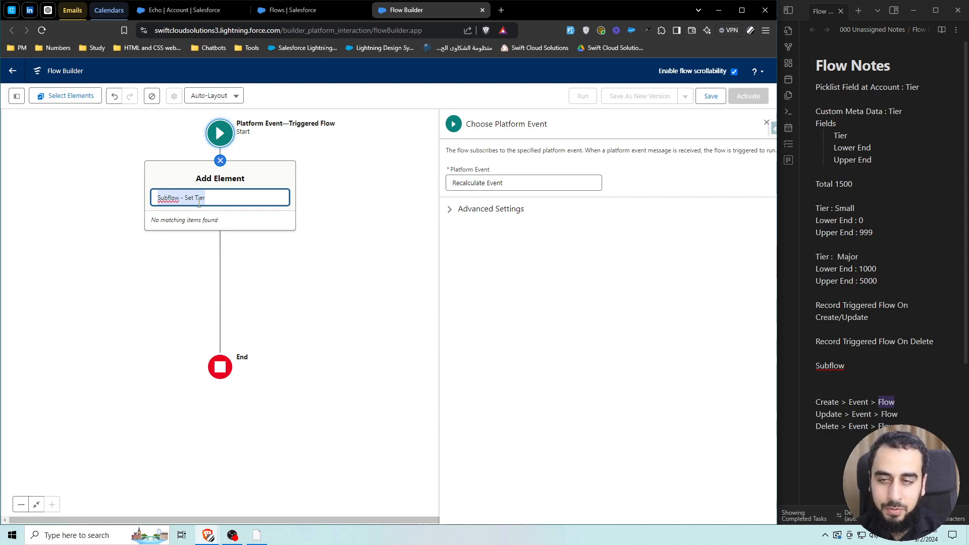
{"action": "left_click", "coordinate": [220, 160]}
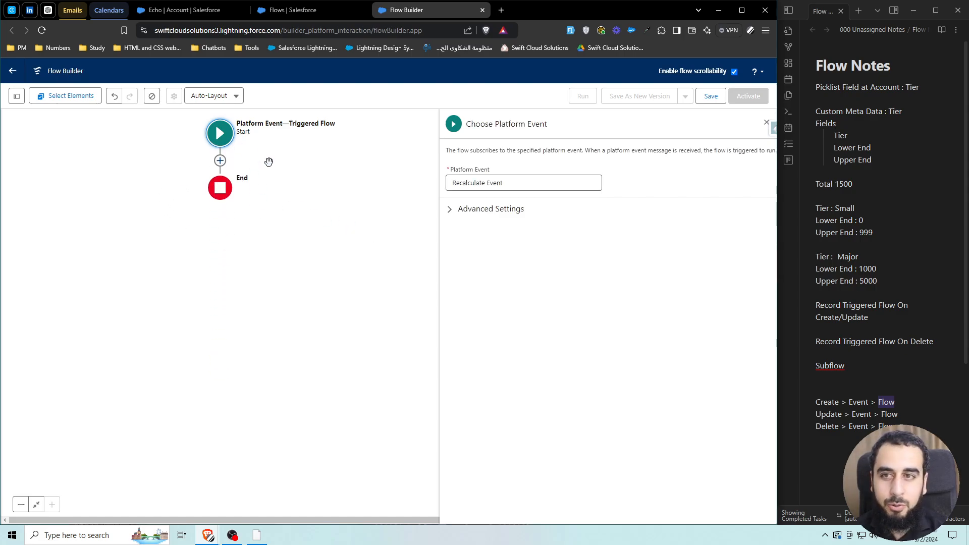
Step: Open the existing Update Tier - Platform Event flow from the flows list and look over its elements
{"action": "left_click", "coordinate": [298, 10]}
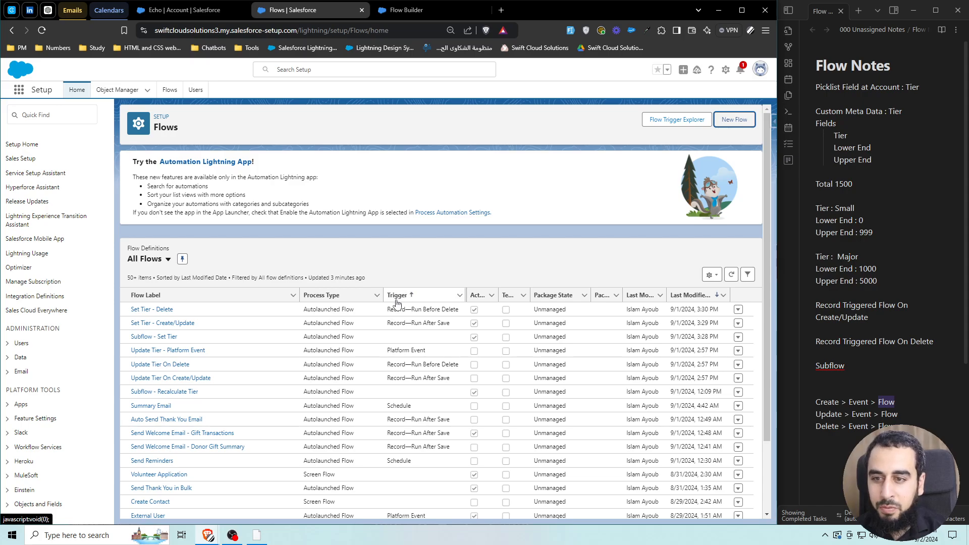
{"action": "left_click", "coordinate": [187, 350]}
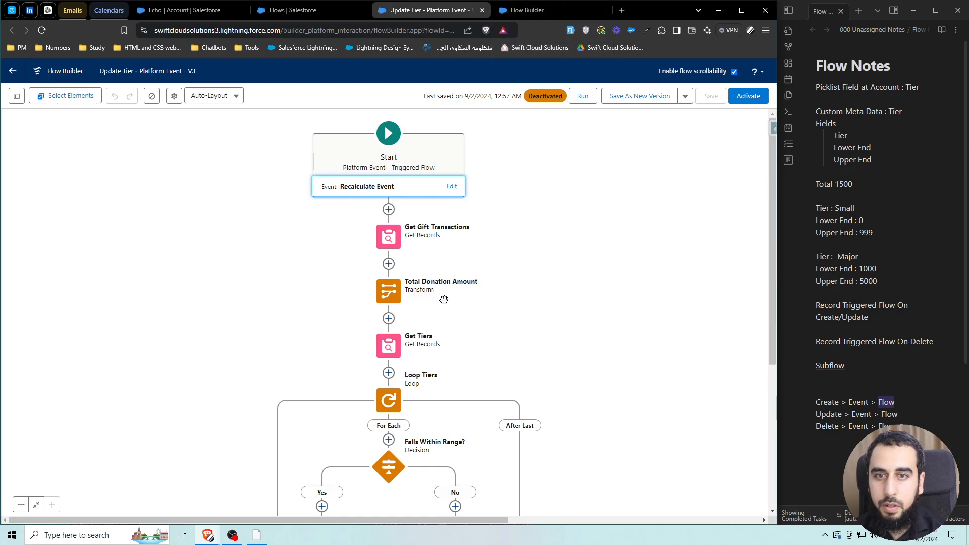
{"action": "scroll", "coordinate": [401, 297], "scroll_direction": "down", "scroll_amount": 5}
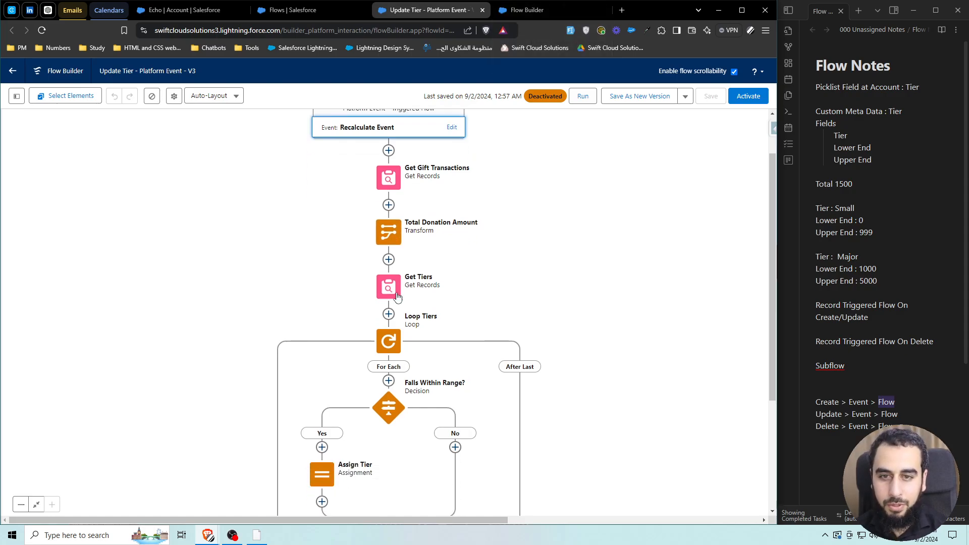
{"action": "scroll", "coordinate": [322, 330], "scroll_direction": "up", "scroll_amount": 5}
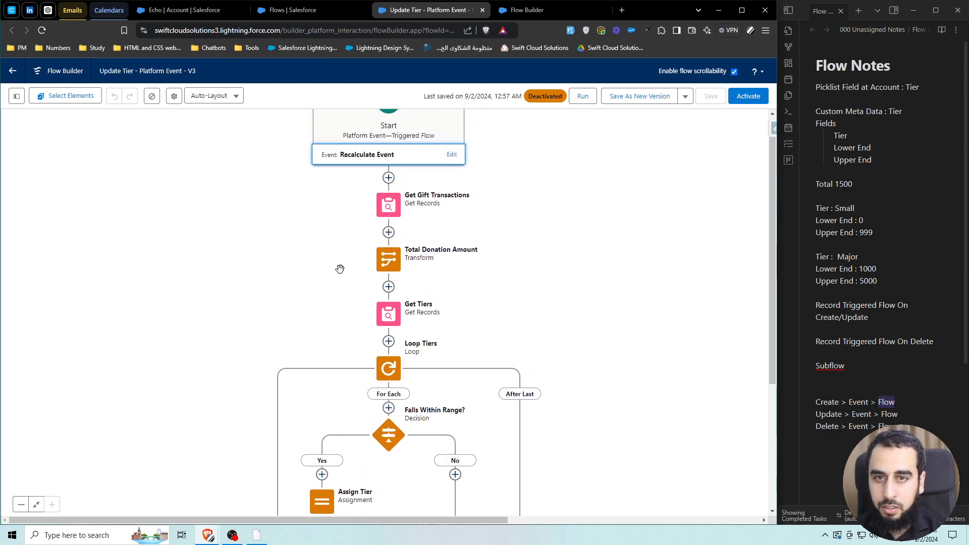
{"action": "scroll", "coordinate": [340, 269], "scroll_direction": "up", "scroll_amount": 1}
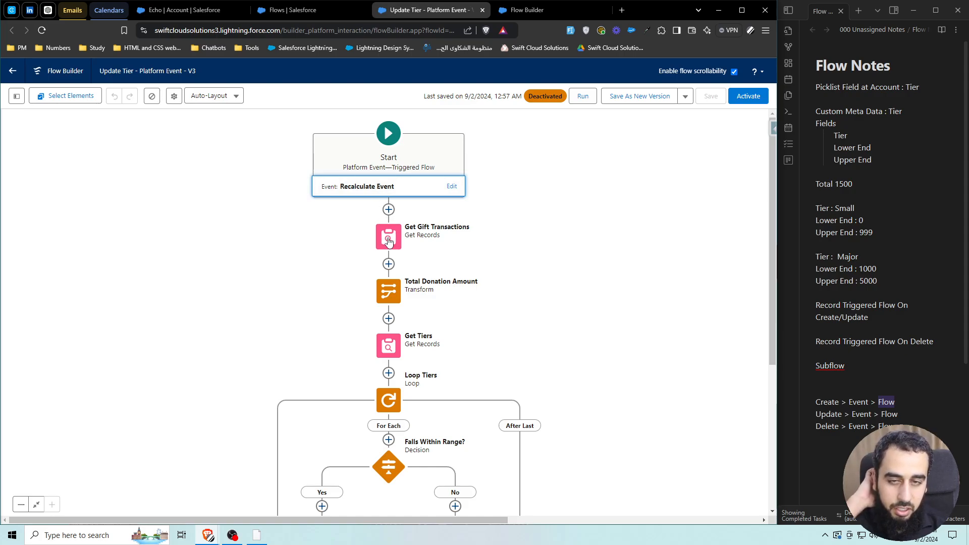
Step: Check the flow's trigger event and the donor ID filter in its Get Gift Transactions element
{"action": "left_click", "coordinate": [376, 186]}
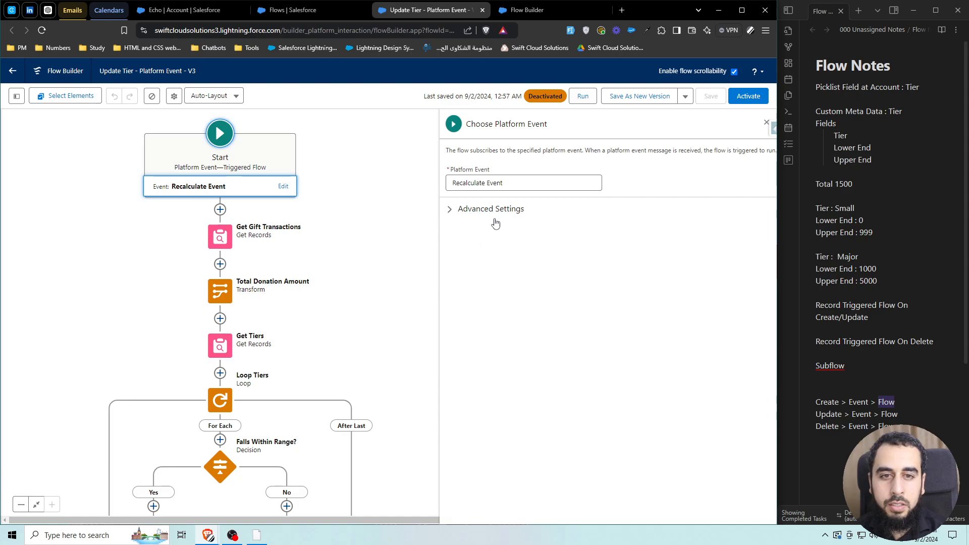
{"action": "left_click", "coordinate": [514, 187]}
{"action": "left_click", "coordinate": [634, 174]}
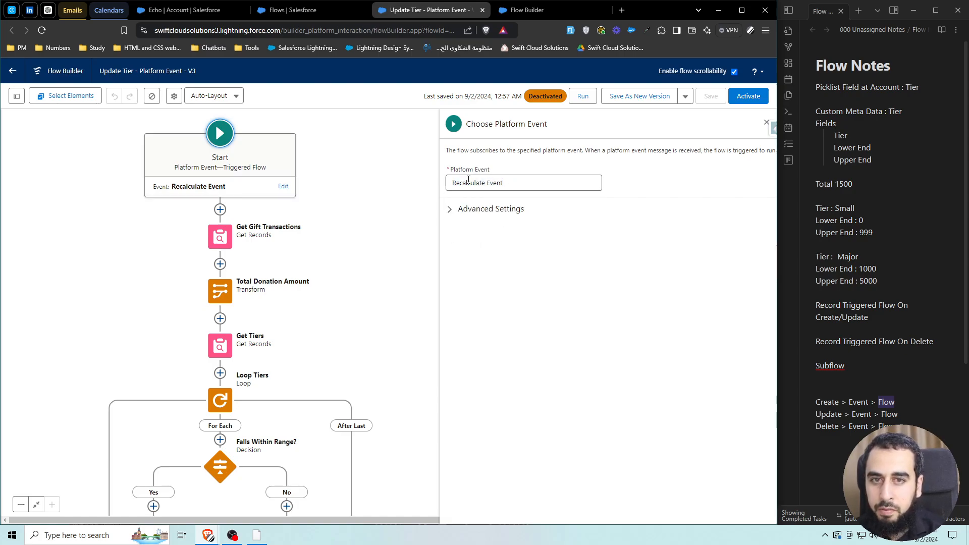
{"action": "left_click", "coordinate": [209, 244]}
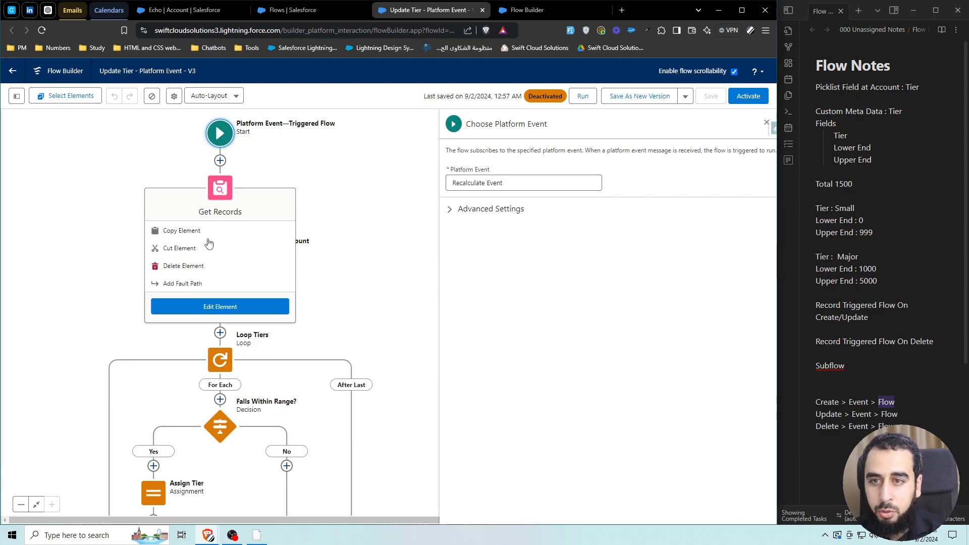
{"action": "left_click", "coordinate": [220, 306]}
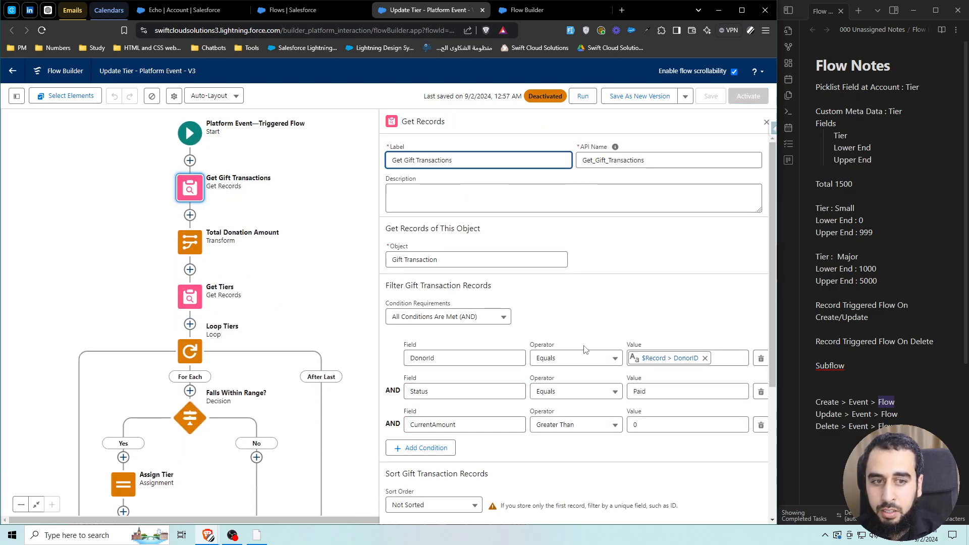
{"action": "left_click", "coordinate": [666, 359]}
{"action": "double_click", "coordinate": [681, 358]}
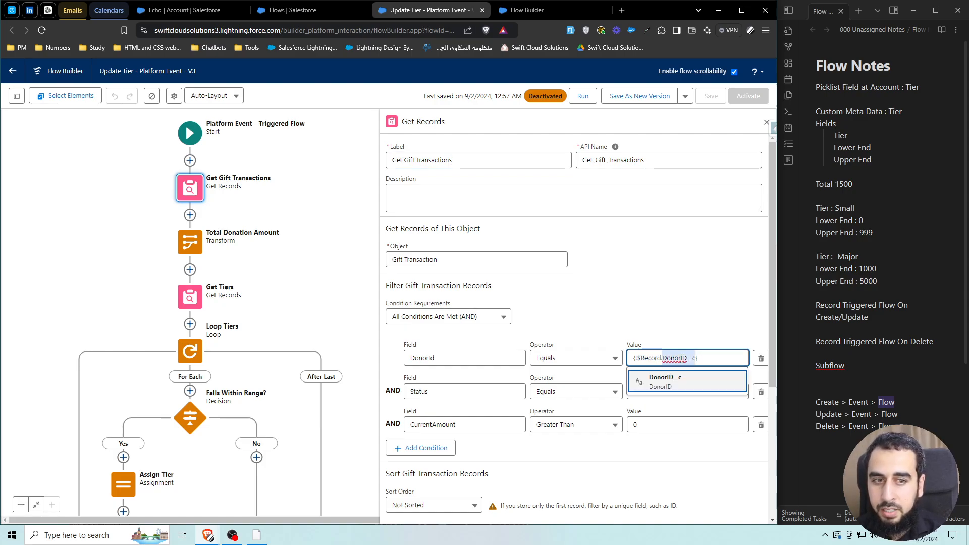
{"action": "left_click", "coordinate": [680, 322]}
{"action": "scroll", "coordinate": [222, 376], "scroll_direction": "down", "scroll_amount": 3}
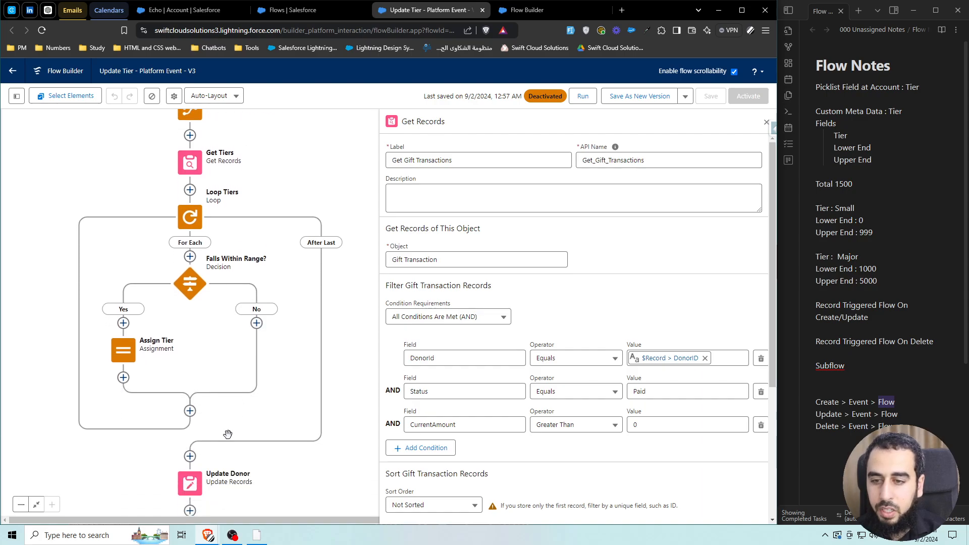
Step: Examine the Update Donor element's account filter and the tier field value it sets
{"action": "left_click", "coordinate": [195, 483]}
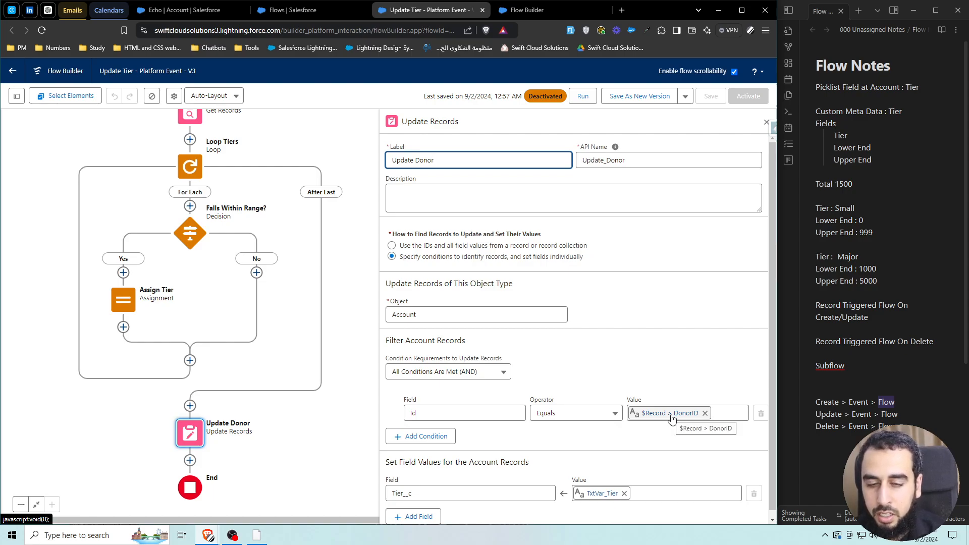
{"action": "scroll", "coordinate": [272, 275], "scroll_direction": "up", "scroll_amount": 3}
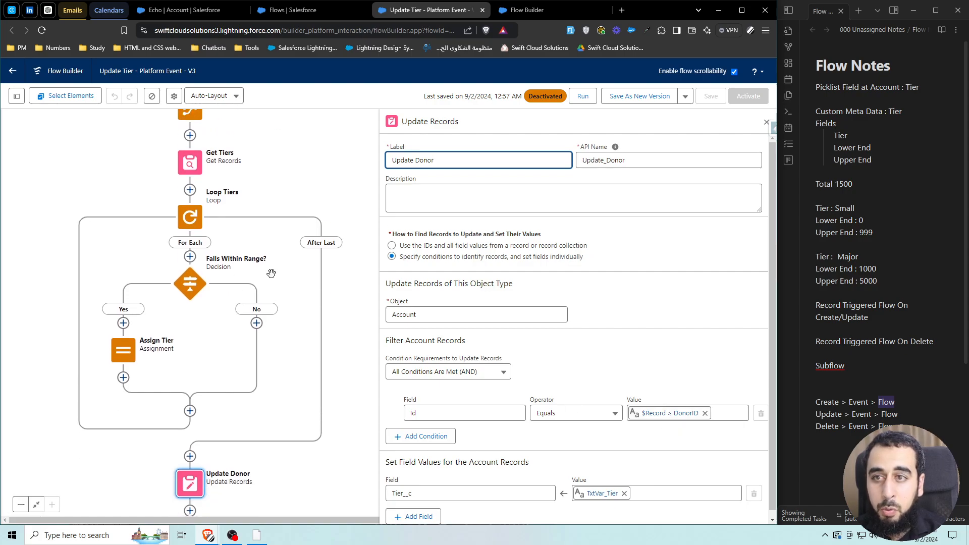
{"action": "scroll", "coordinate": [281, 273], "scroll_direction": "up", "scroll_amount": 1}
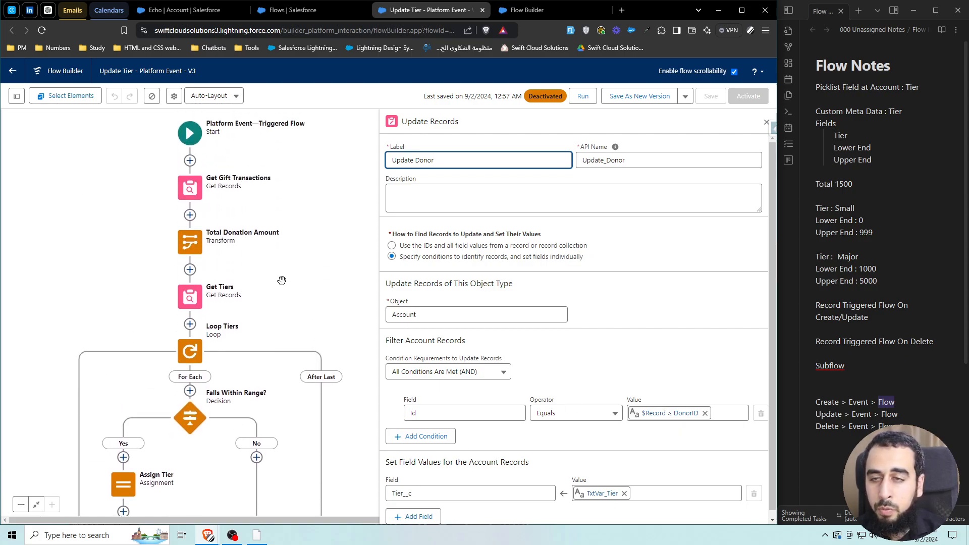
{"action": "scroll", "coordinate": [302, 257], "scroll_direction": "down", "scroll_amount": 2}
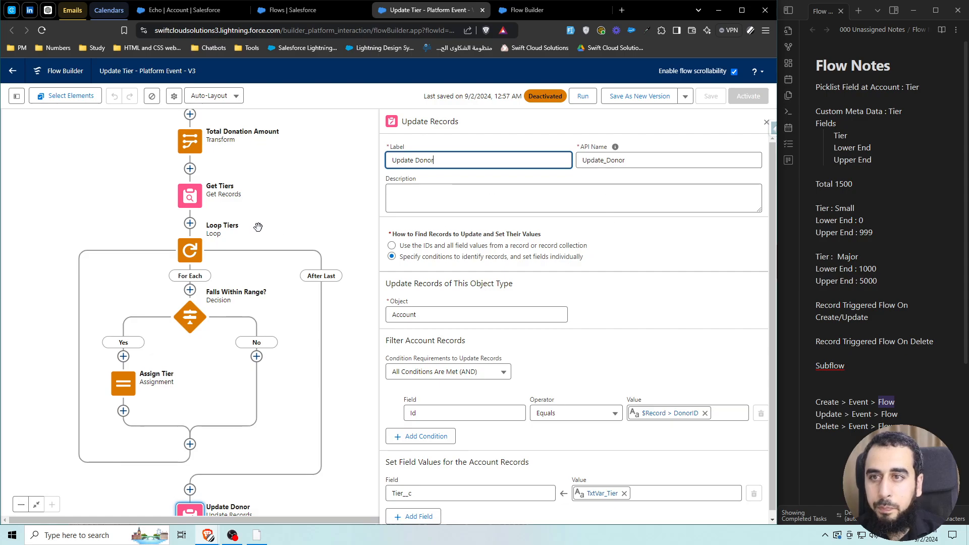
Step: Save the Update Tier - Platform Event flow as a new version and activate it
{"action": "scroll", "coordinate": [259, 227], "scroll_direction": "up", "scroll_amount": 2}
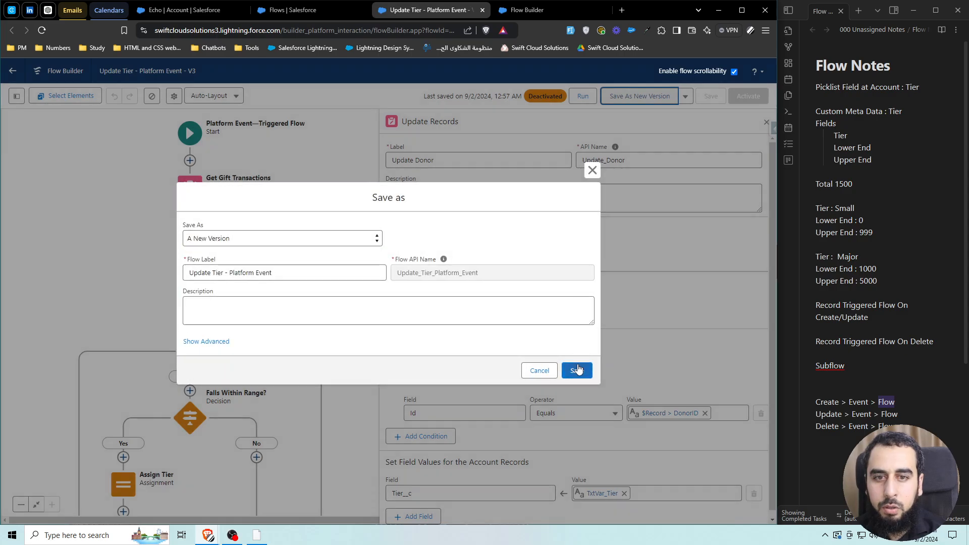
{"action": "left_click", "coordinate": [574, 369]}
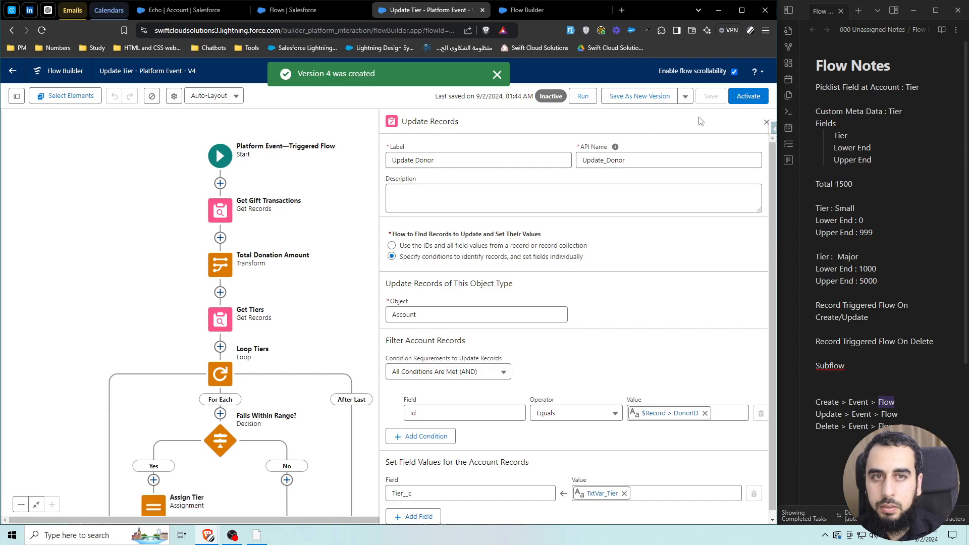
{"action": "left_click", "coordinate": [748, 96]}
{"action": "left_click", "coordinate": [766, 122]}
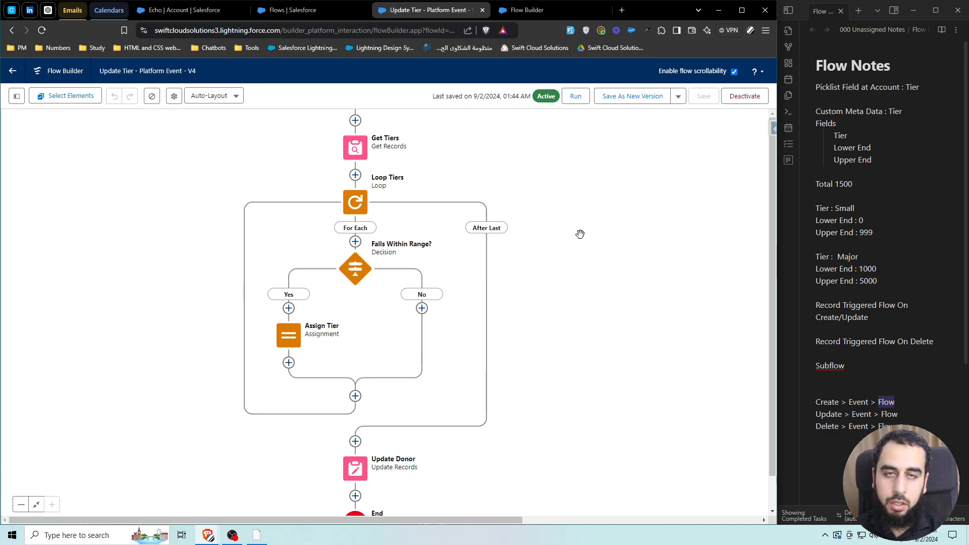
Step: Close the Update Tier - Platform Event tab and the new flow's tab, discarding the unsaved flow
{"action": "left_click", "coordinate": [482, 10]}
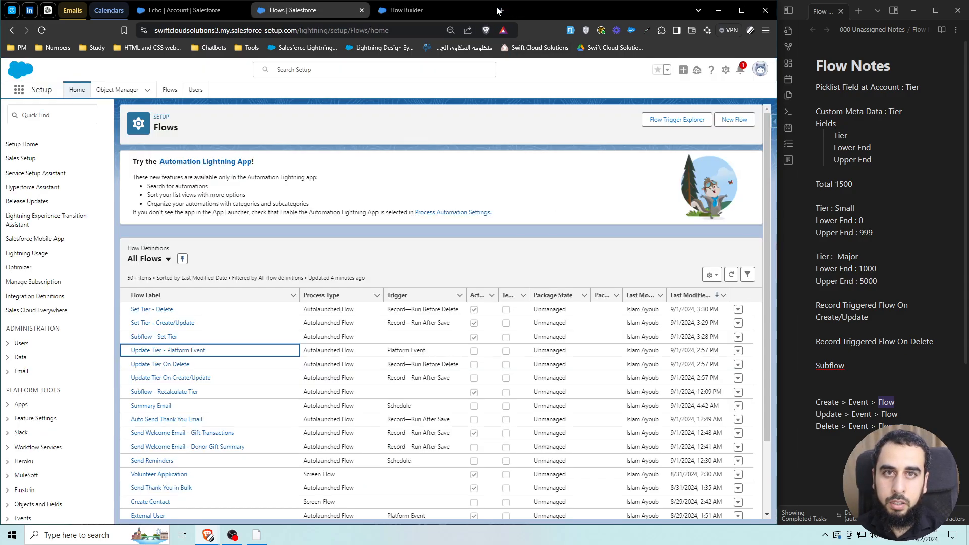
{"action": "left_click", "coordinate": [459, 11]}
{"action": "left_click", "coordinate": [482, 10]}
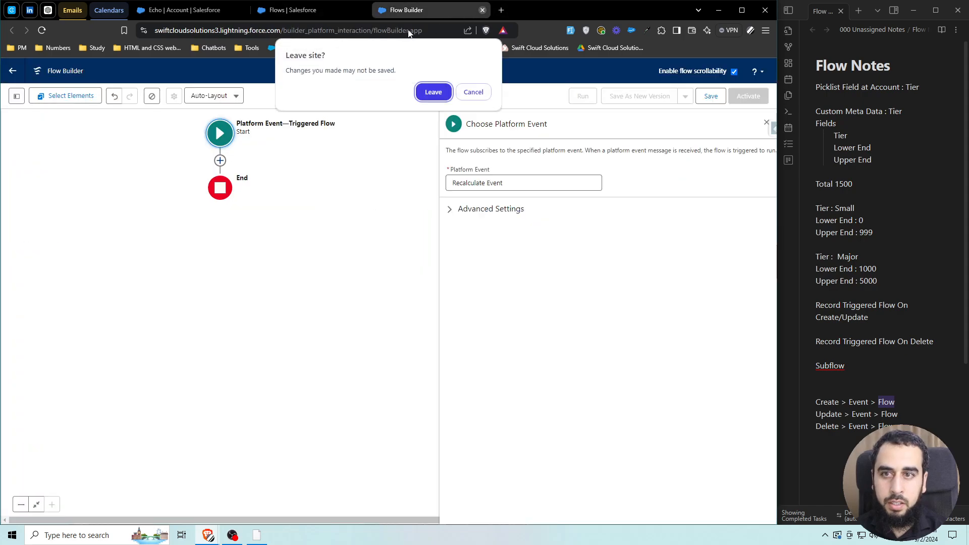
{"action": "left_click", "coordinate": [433, 92]}
Step: Refresh the flows list and check the entries for Subflow - Set Tier and Update Tier - Platform Event
{"action": "left_click", "coordinate": [731, 277]}
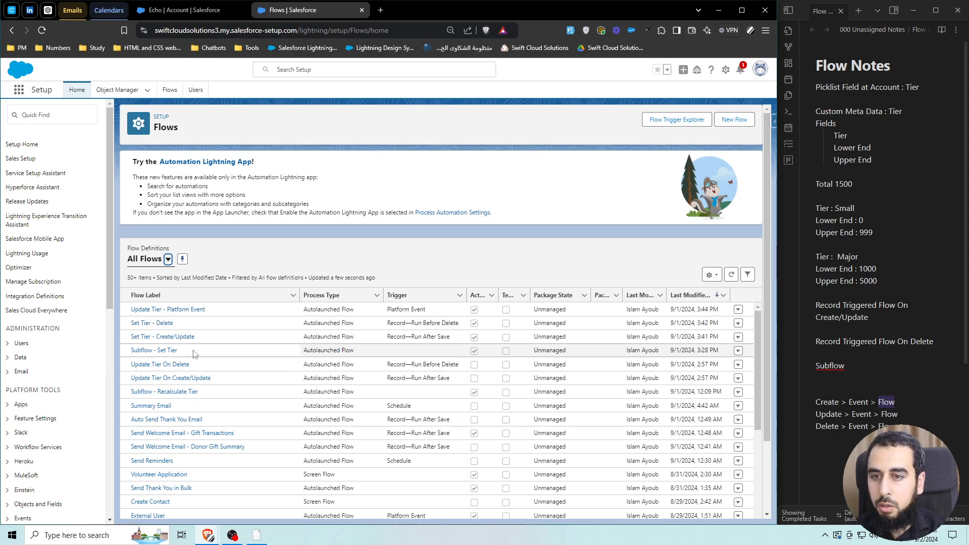
{"action": "left_click_drag", "start_coordinate": [181, 349], "coordinate": [131, 351]}
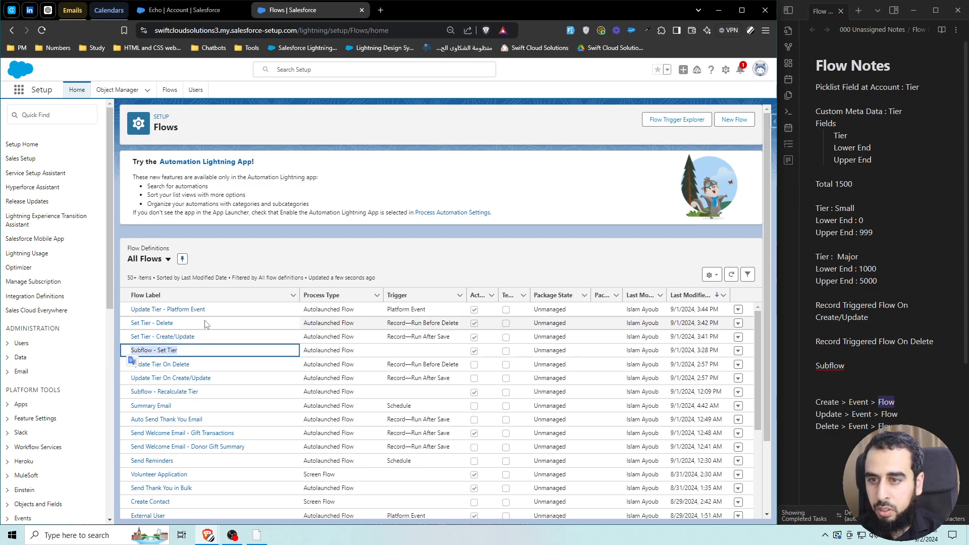
{"action": "left_click_drag", "start_coordinate": [206, 309], "coordinate": [131, 309]}
{"action": "left_click", "coordinate": [239, 274]}
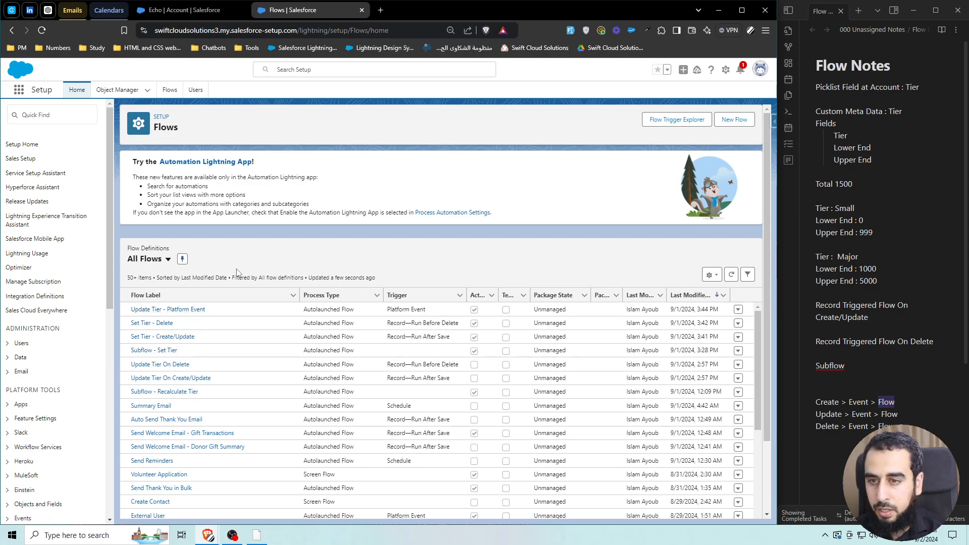
Step: Review the Update Tier - Platform Event, Set Tier - Delete and Set Tier - Create/Update entries in the flows list
{"action": "left_click_drag", "start_coordinate": [196, 338], "coordinate": [159, 343]}
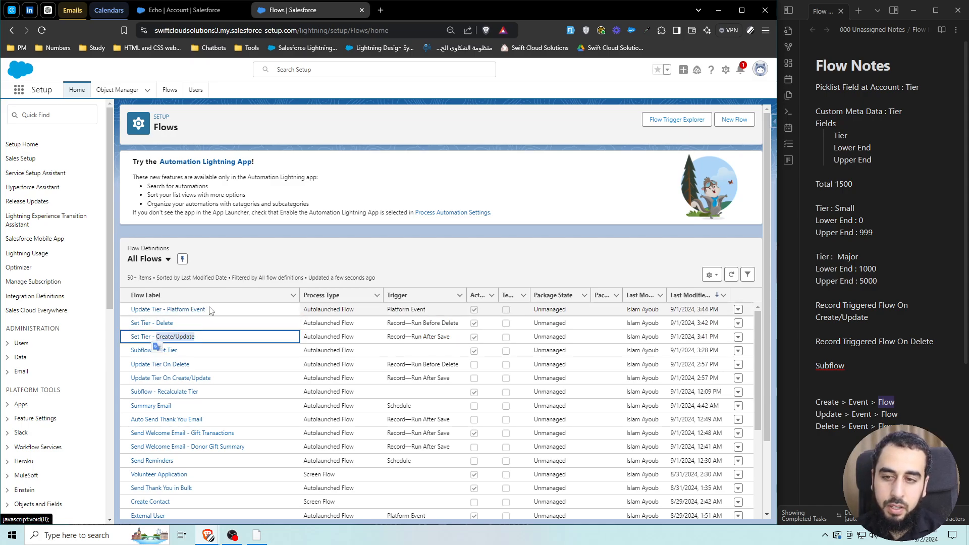
{"action": "left_click_drag", "start_coordinate": [206, 309], "coordinate": [133, 315]}
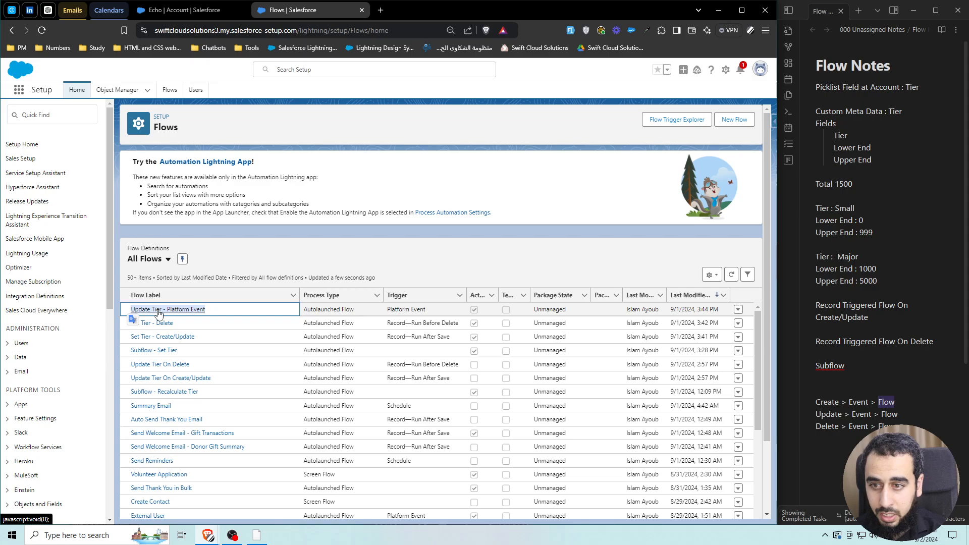
{"action": "left_click", "coordinate": [184, 326]}
{"action": "left_click_drag", "start_coordinate": [180, 326], "coordinate": [138, 324]}
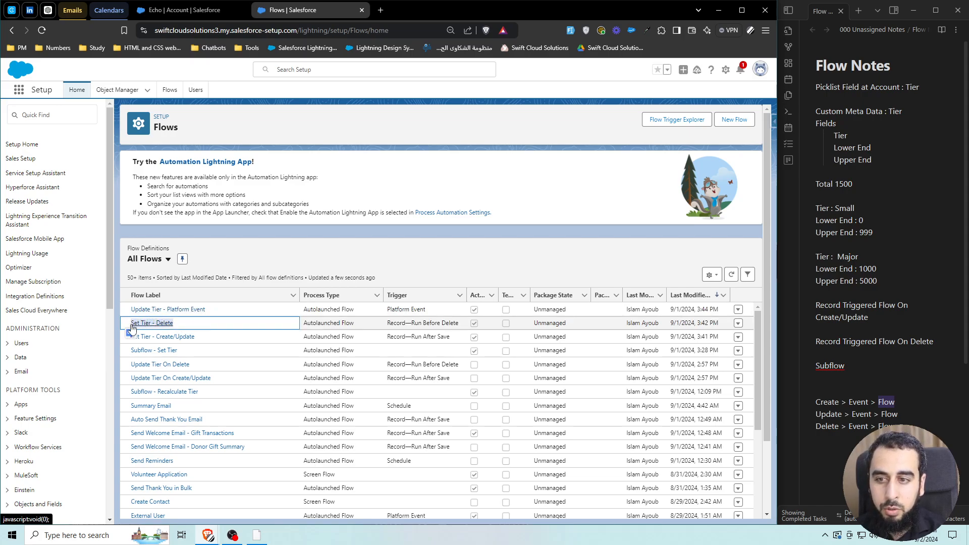
{"action": "left_click", "coordinate": [182, 322]}
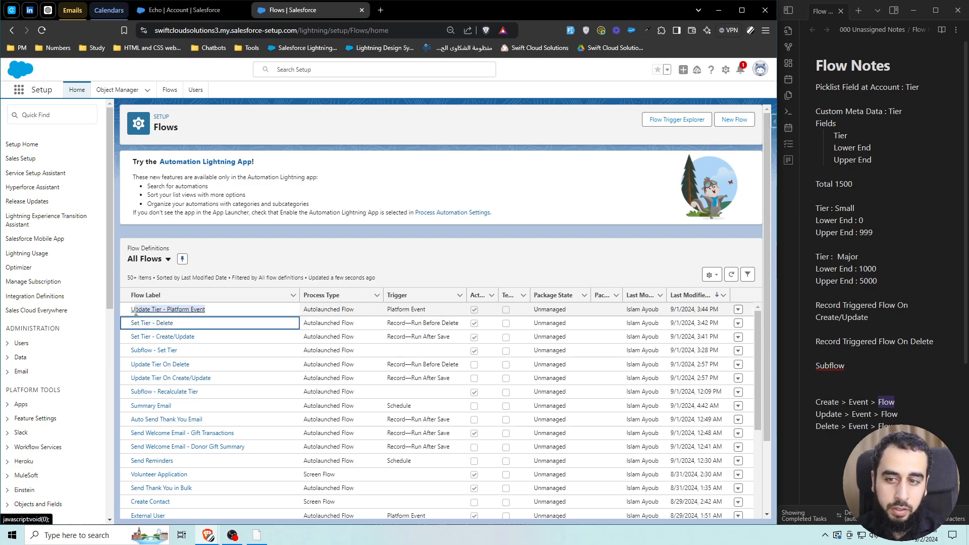
{"action": "left_click_drag", "start_coordinate": [135, 312], "coordinate": [132, 310]}
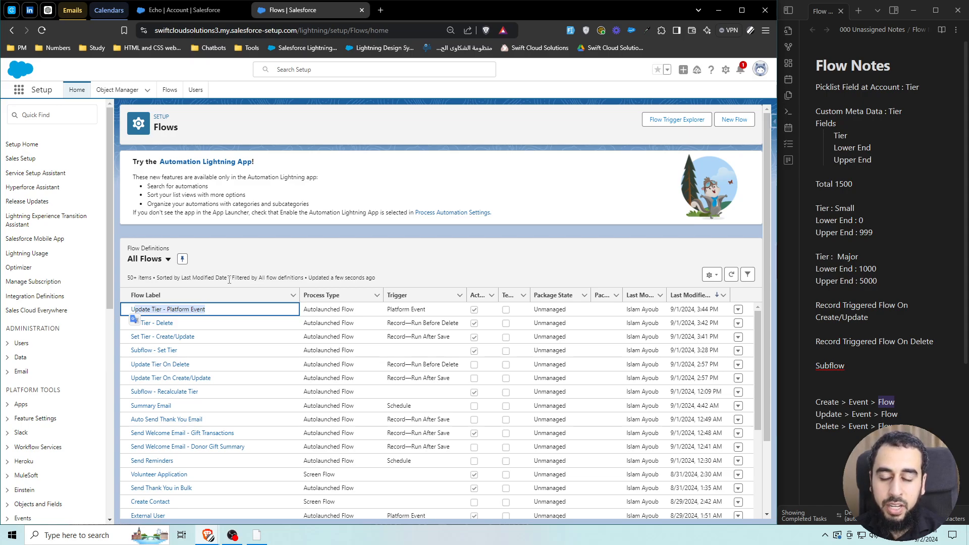
{"action": "left_click", "coordinate": [184, 10]}
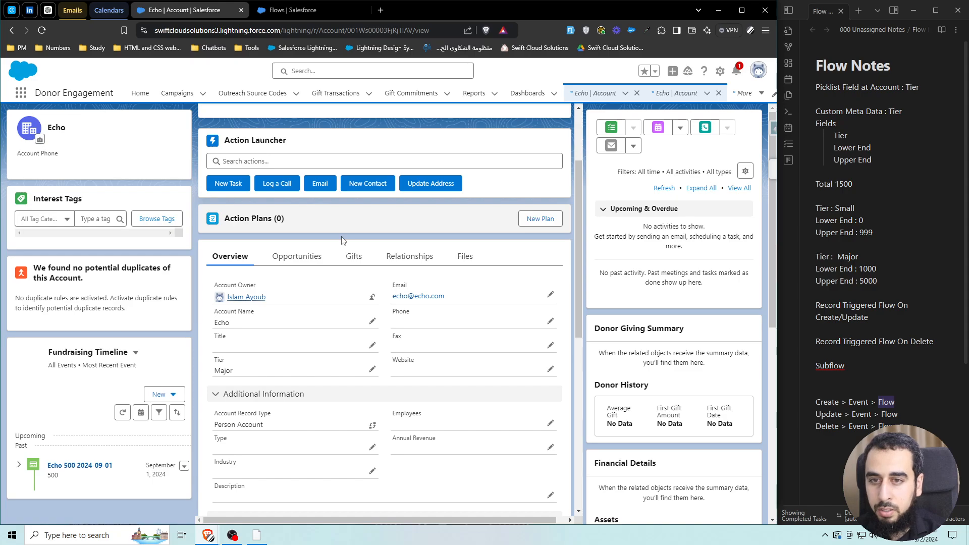
{"action": "left_click", "coordinate": [354, 256]}
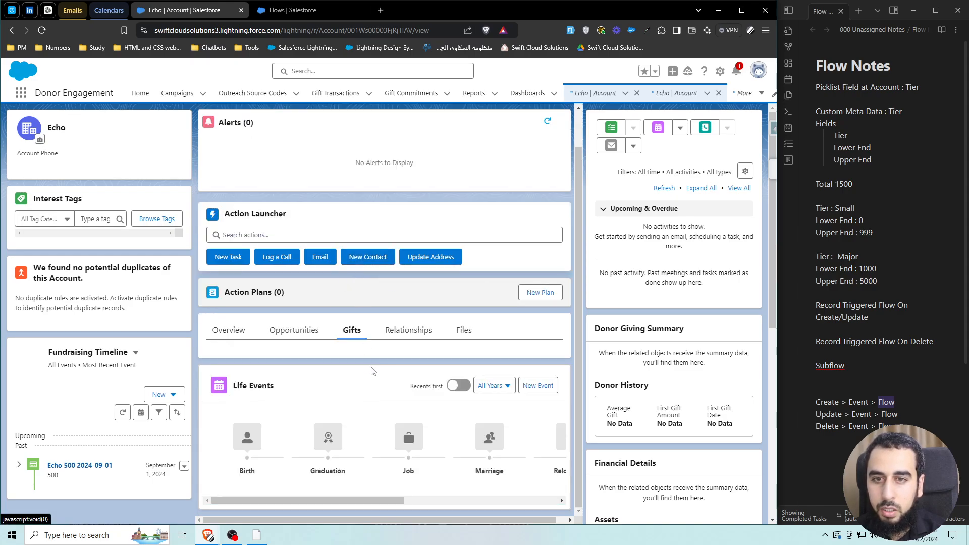
{"action": "scroll", "coordinate": [293, 347], "scroll_direction": "down", "scroll_amount": 2}
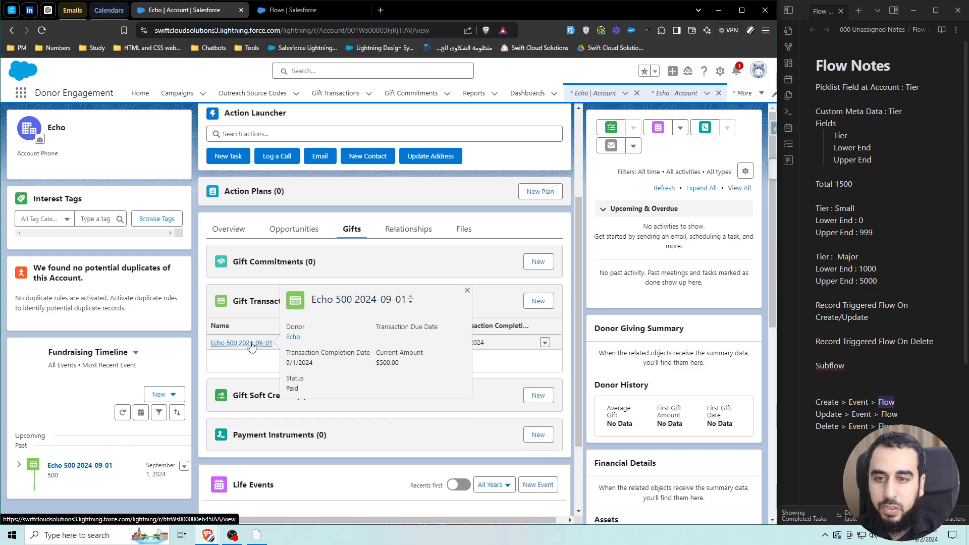
{"action": "left_click", "coordinate": [252, 344], "text": "ctrl"}
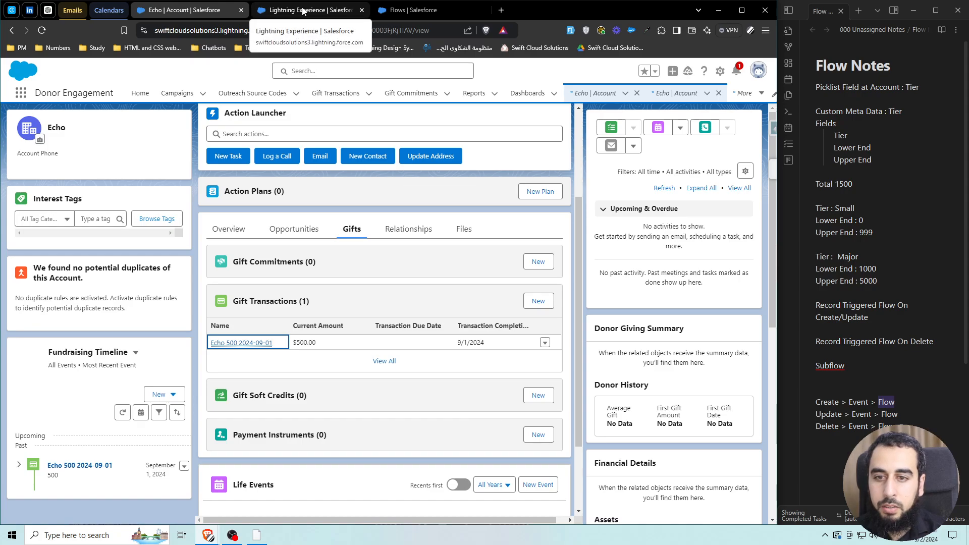
Step: Set the Echo account's Tier to --None-- and save the record
{"action": "left_click", "coordinate": [236, 227]}
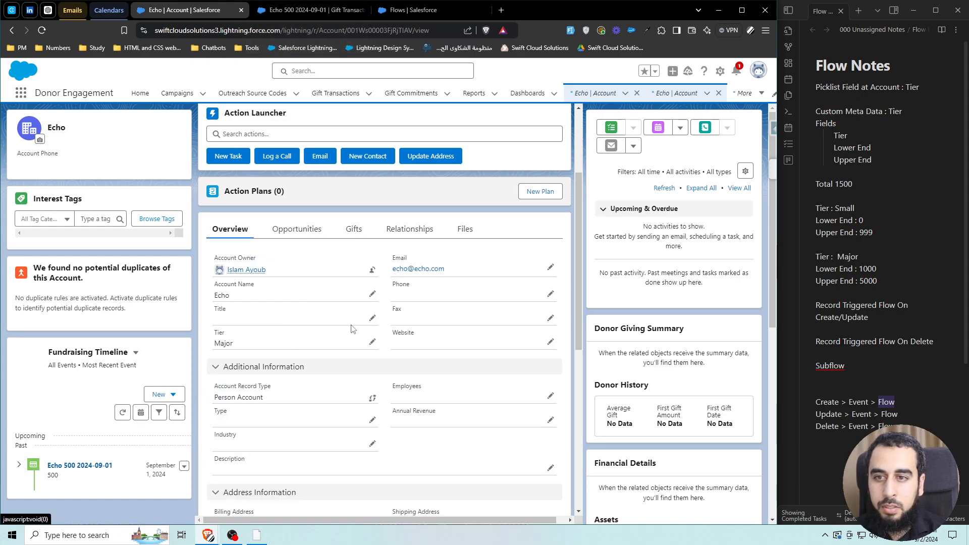
{"action": "left_click", "coordinate": [372, 343]}
{"action": "left_click", "coordinate": [260, 349]}
{"action": "left_click", "coordinate": [260, 370]}
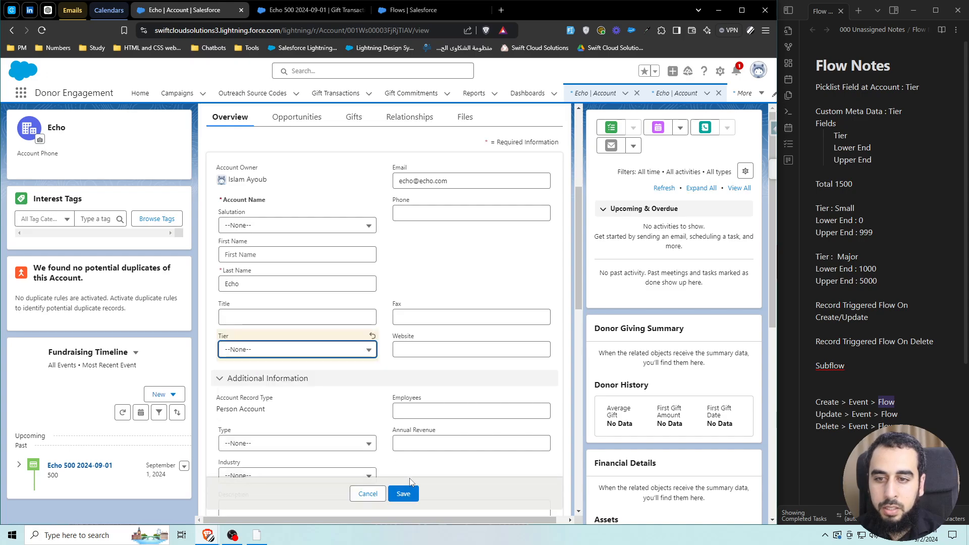
{"action": "left_click", "coordinate": [408, 491]}
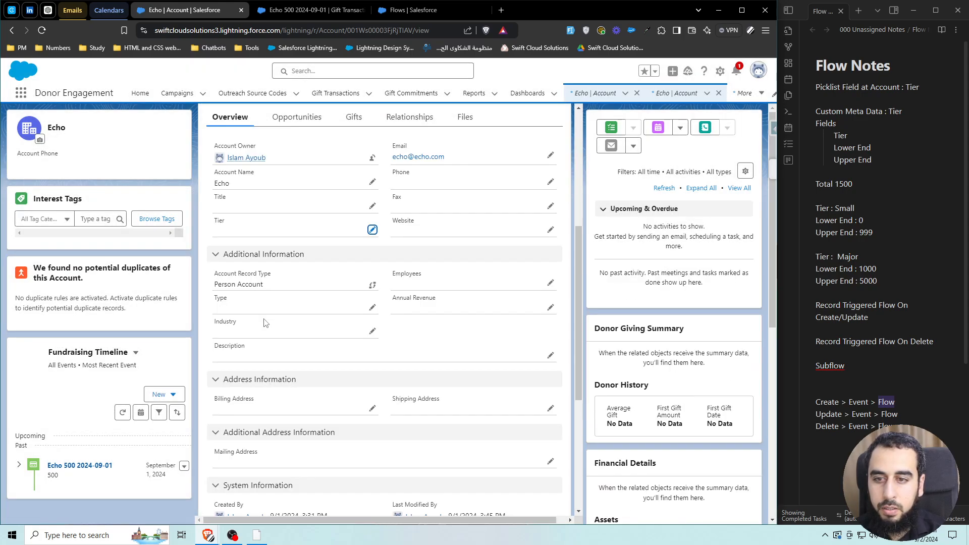
{"action": "scroll", "coordinate": [266, 323], "scroll_direction": "up", "scroll_amount": 4}
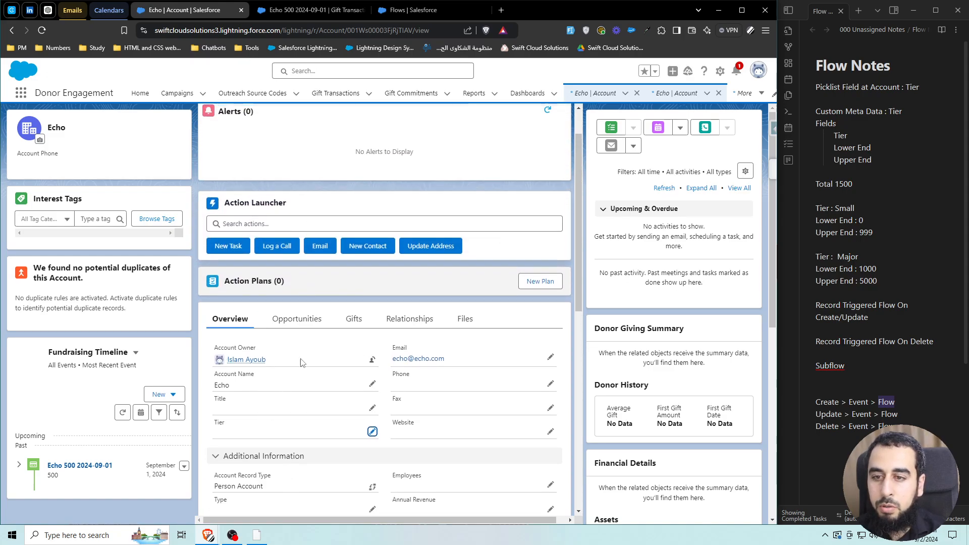
{"action": "left_click", "coordinate": [293, 12]}
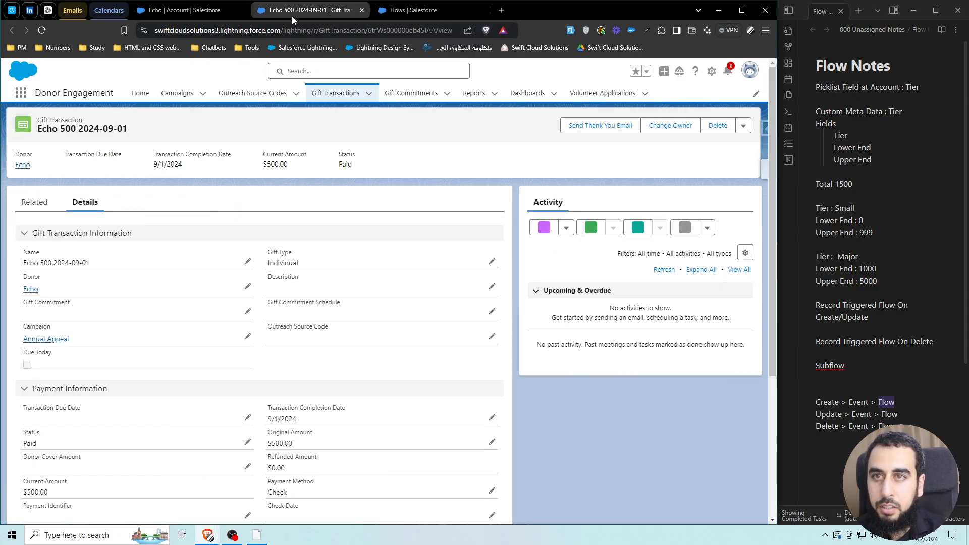
{"action": "left_click", "coordinate": [743, 126]}
{"action": "left_click", "coordinate": [706, 162]}
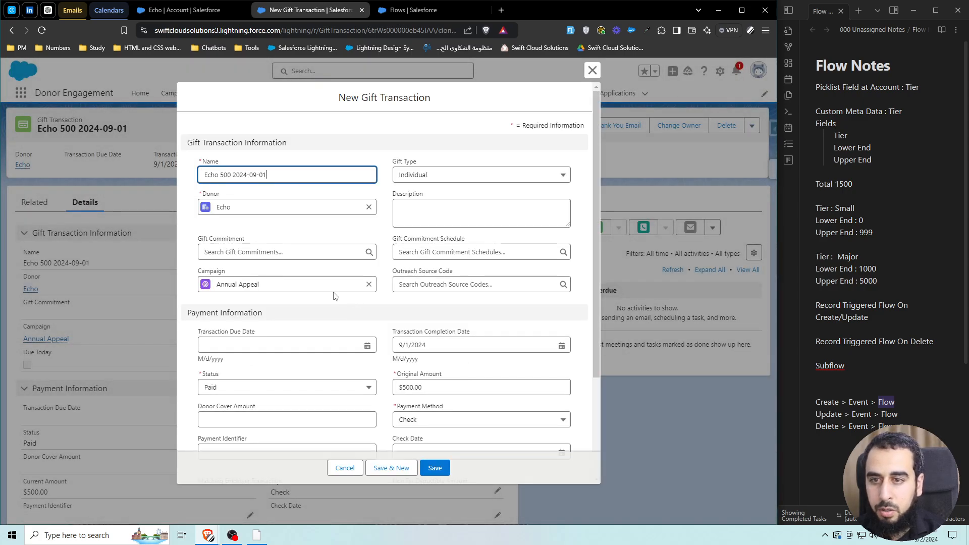
{"action": "scroll", "coordinate": [365, 330], "scroll_direction": "down", "scroll_amount": 1}
{"action": "double_click", "coordinate": [418, 336]}
{"action": "type", "text": "600"}
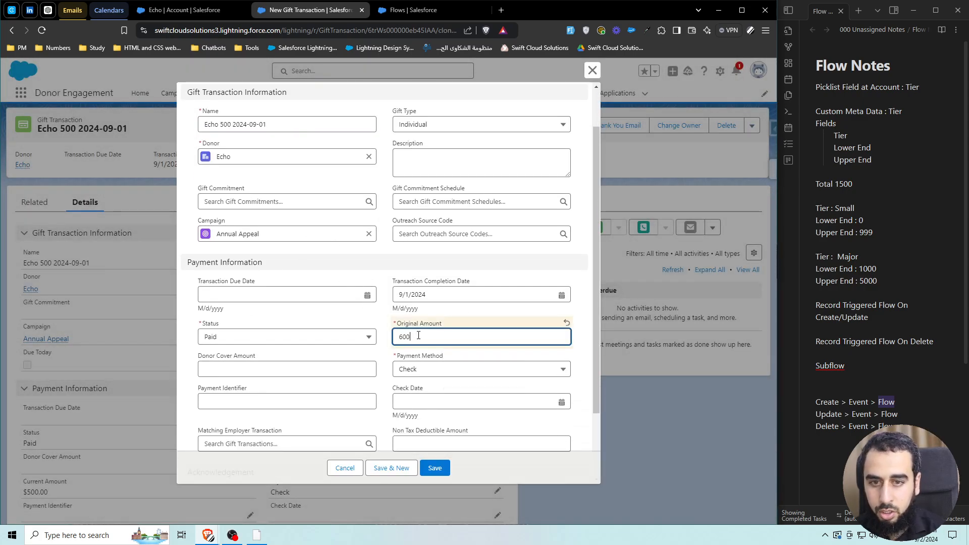
{"action": "left_click", "coordinate": [435, 468]}
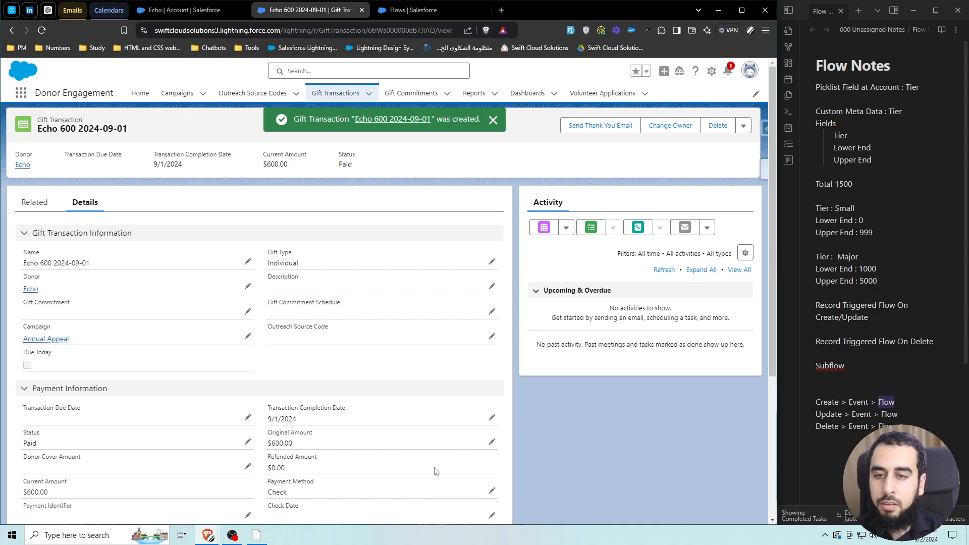
Step: Reload the Echo account and check the Tier field in its overview
{"action": "left_click", "coordinate": [161, 10]}
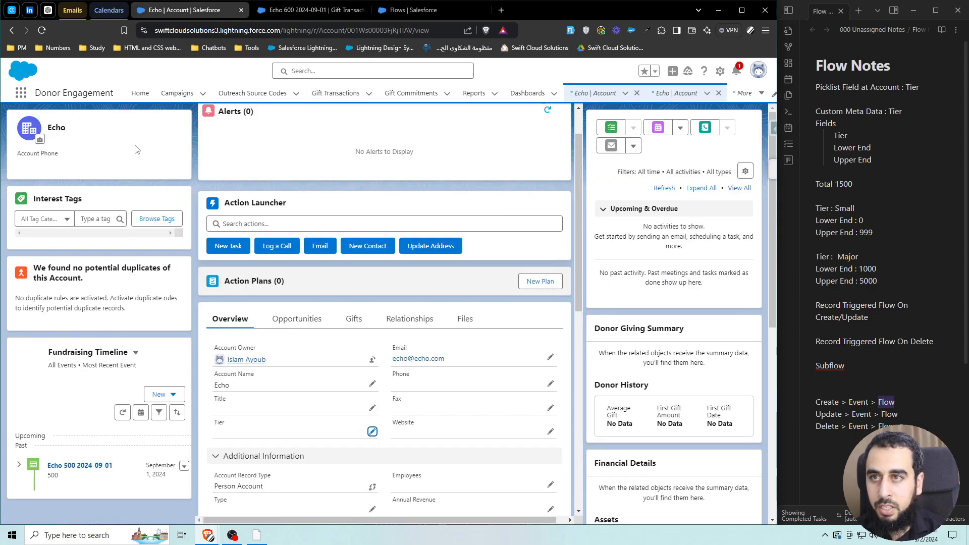
{"action": "left_click", "coordinate": [43, 33]}
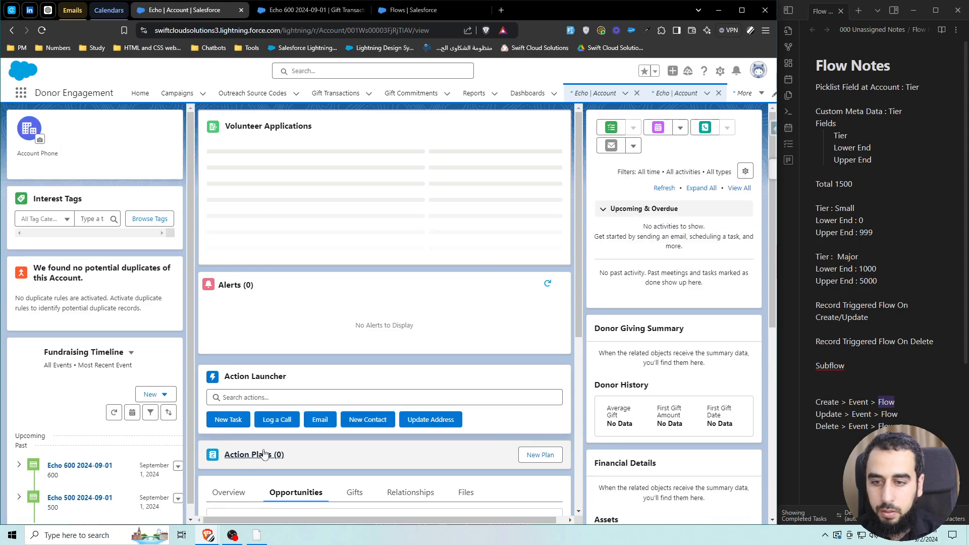
{"action": "left_click", "coordinate": [244, 309]}
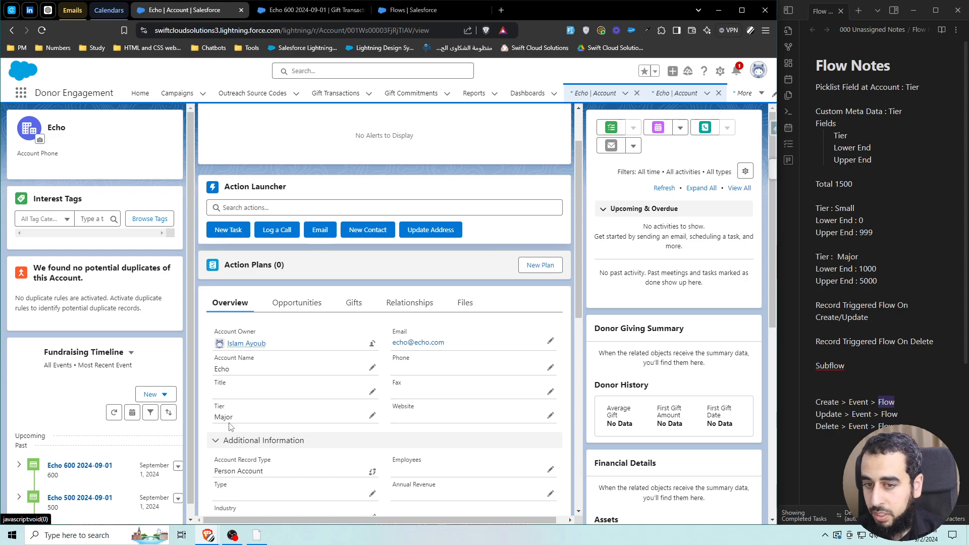
{"action": "left_click", "coordinate": [307, 15]}
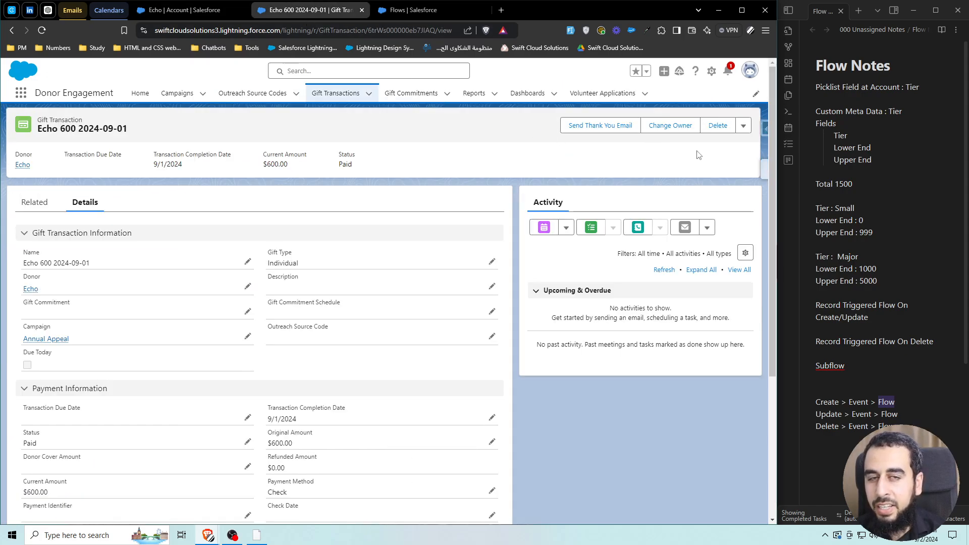
{"action": "left_click", "coordinate": [721, 129]}
{"action": "left_click", "coordinate": [534, 309]}
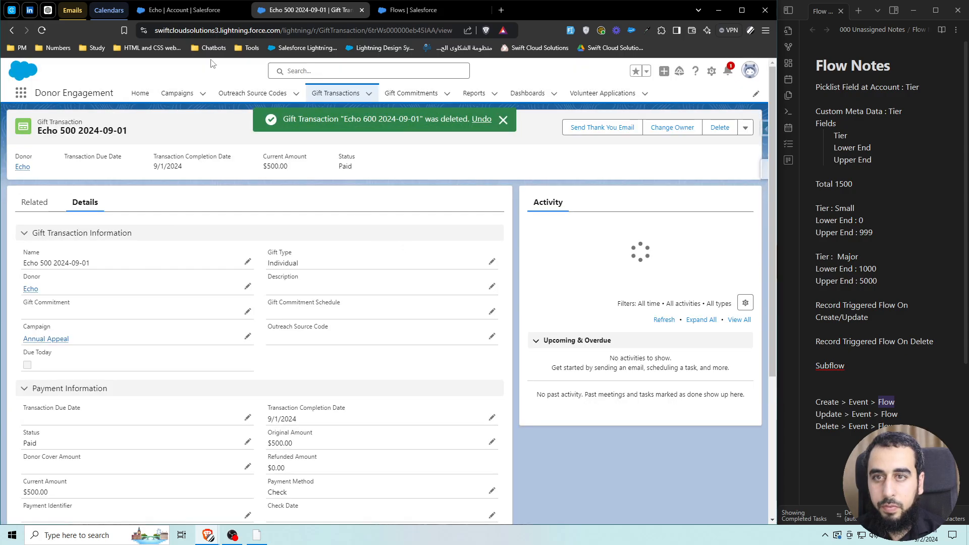
Step: Review the Echo account's gift transactions and recheck its Tier field after reloading the page
{"action": "left_click", "coordinate": [186, 15]}
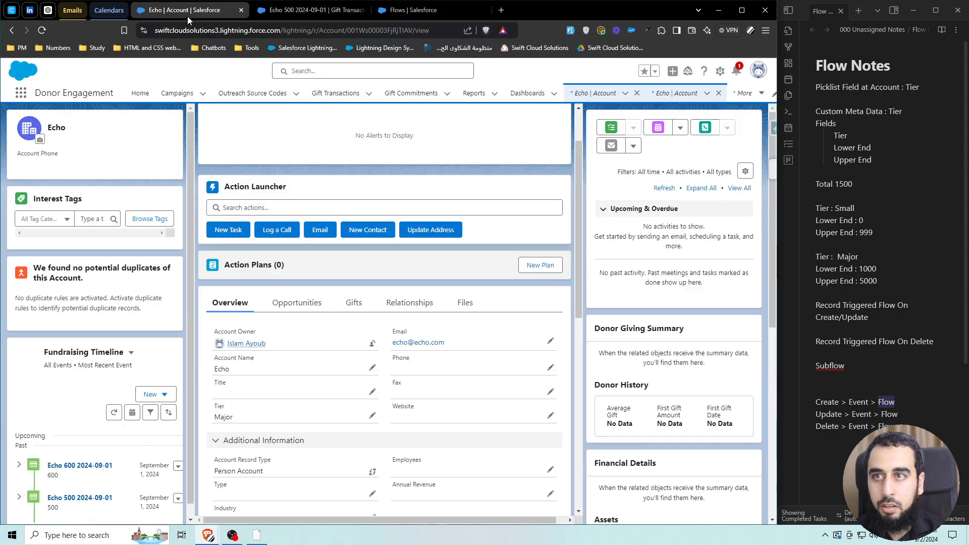
{"action": "double_click", "coordinate": [222, 417]}
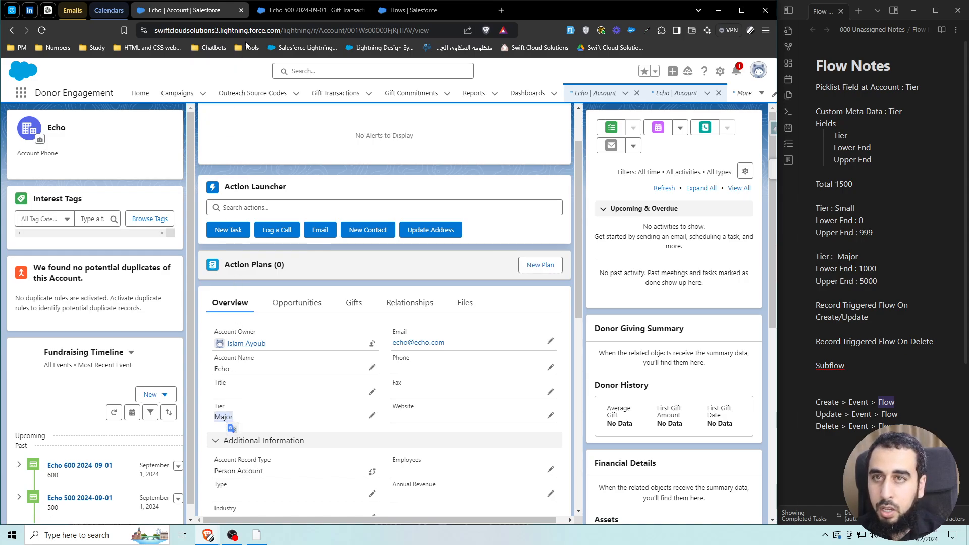
{"action": "left_click", "coordinate": [354, 303]}
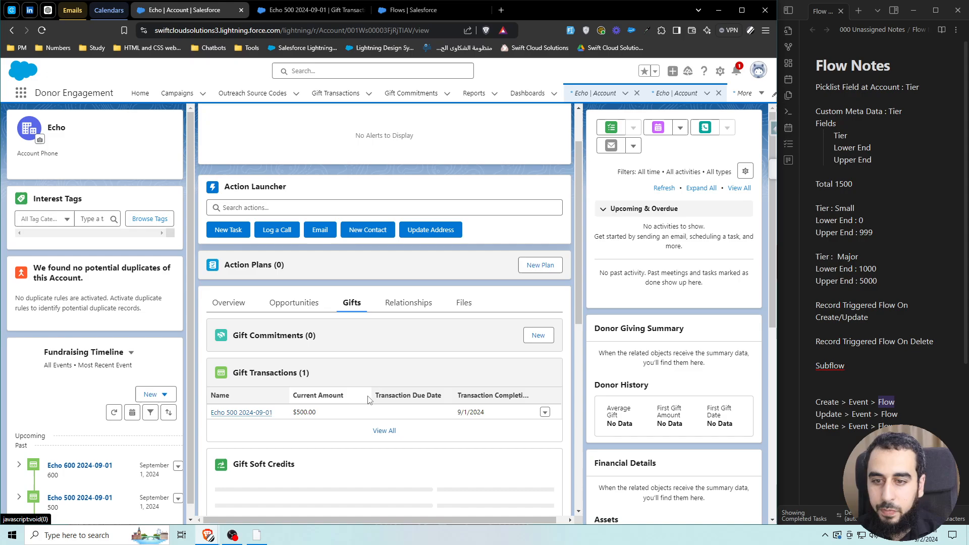
{"action": "scroll", "coordinate": [368, 399], "scroll_direction": "down", "scroll_amount": 1}
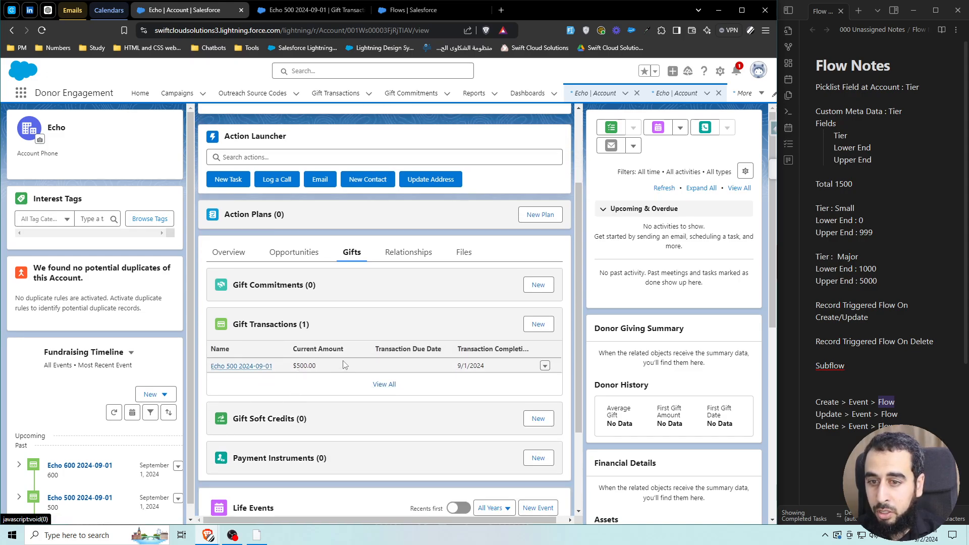
{"action": "left_click", "coordinate": [41, 30]}
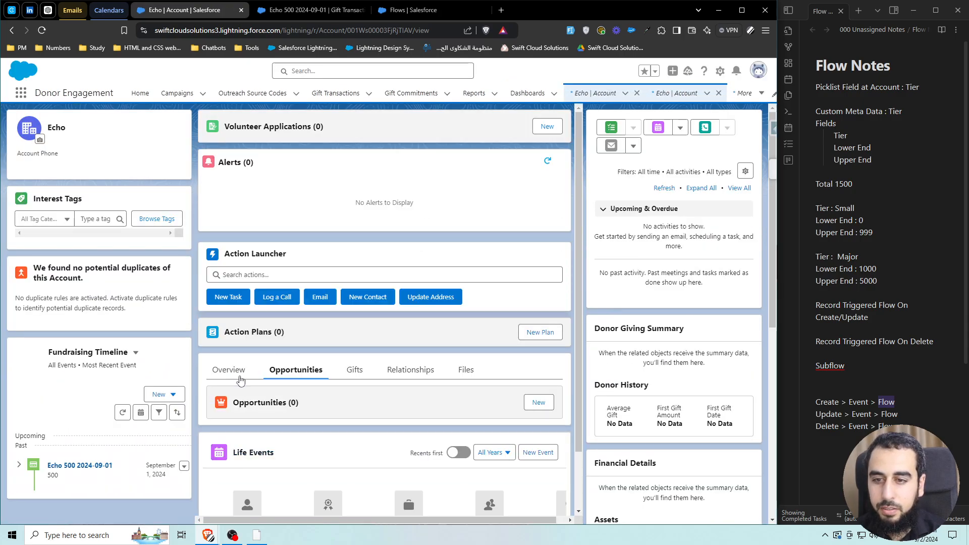
{"action": "left_click", "coordinate": [238, 376]}
{"action": "scroll", "coordinate": [313, 388], "scroll_direction": "down", "scroll_amount": 1}
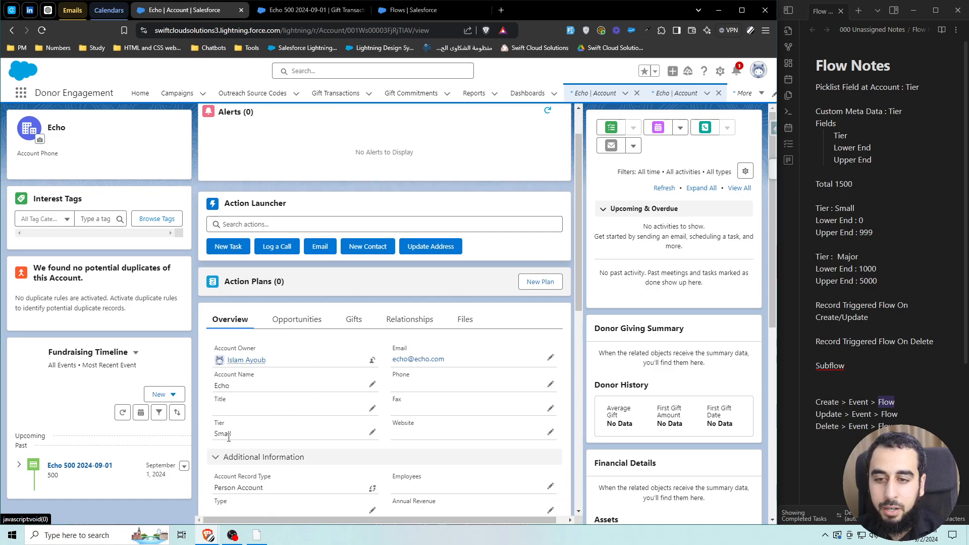